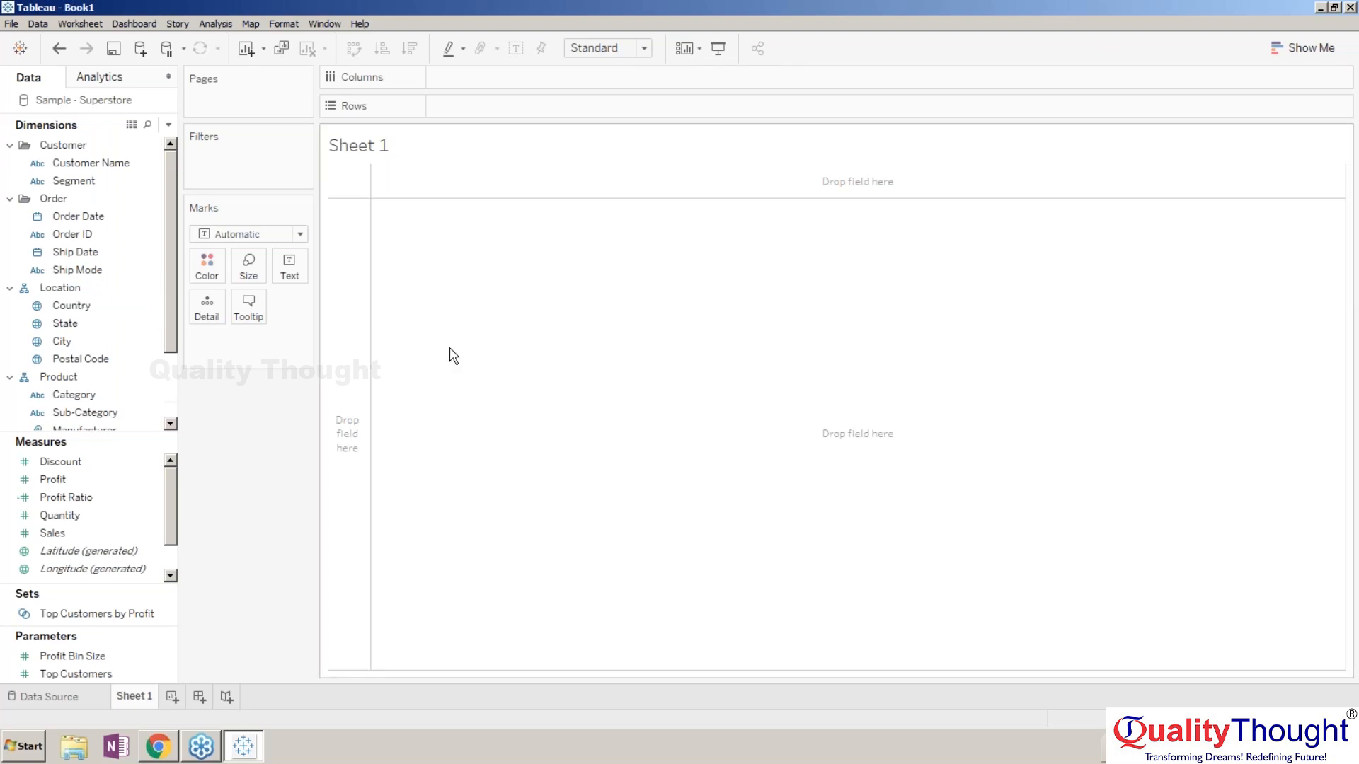
{"action": "left_click", "coordinate": [24, 746]}
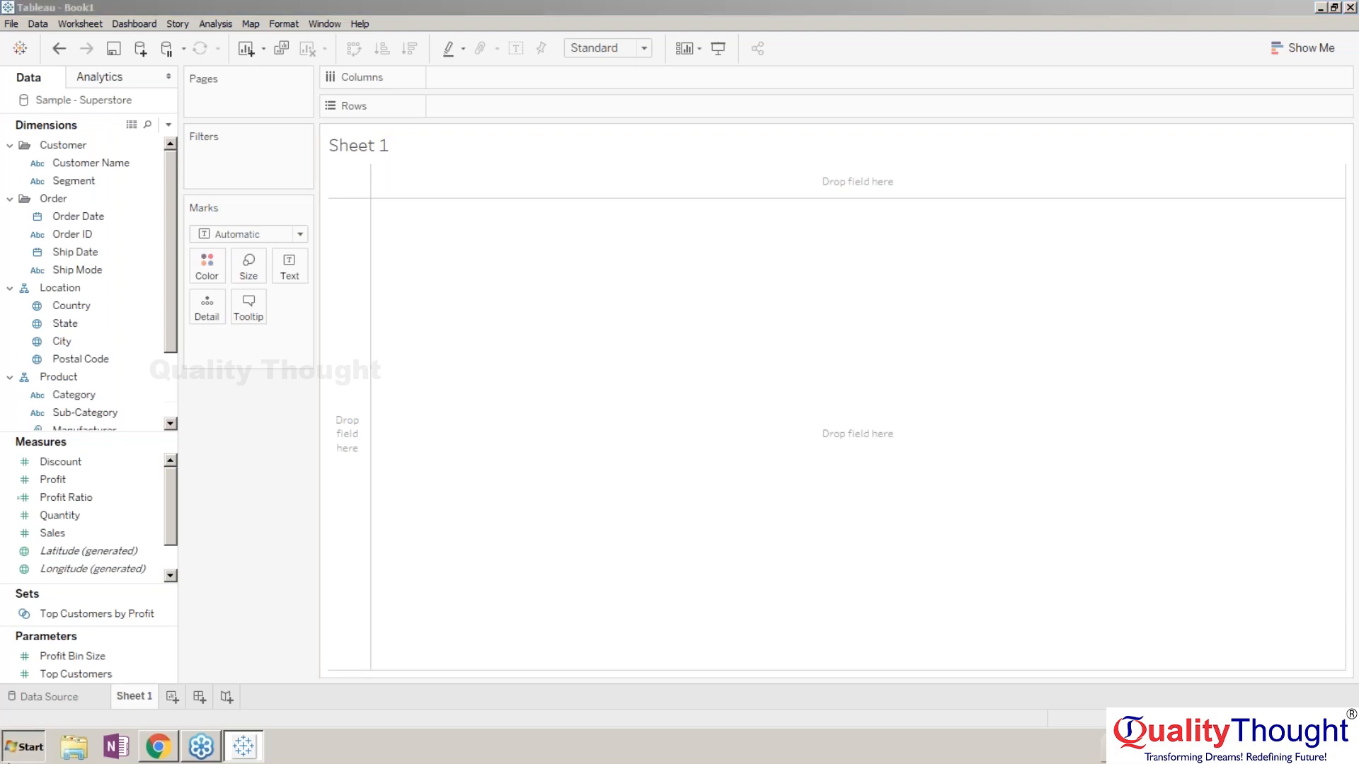
{"action": "left_click", "coordinate": [530, 331]}
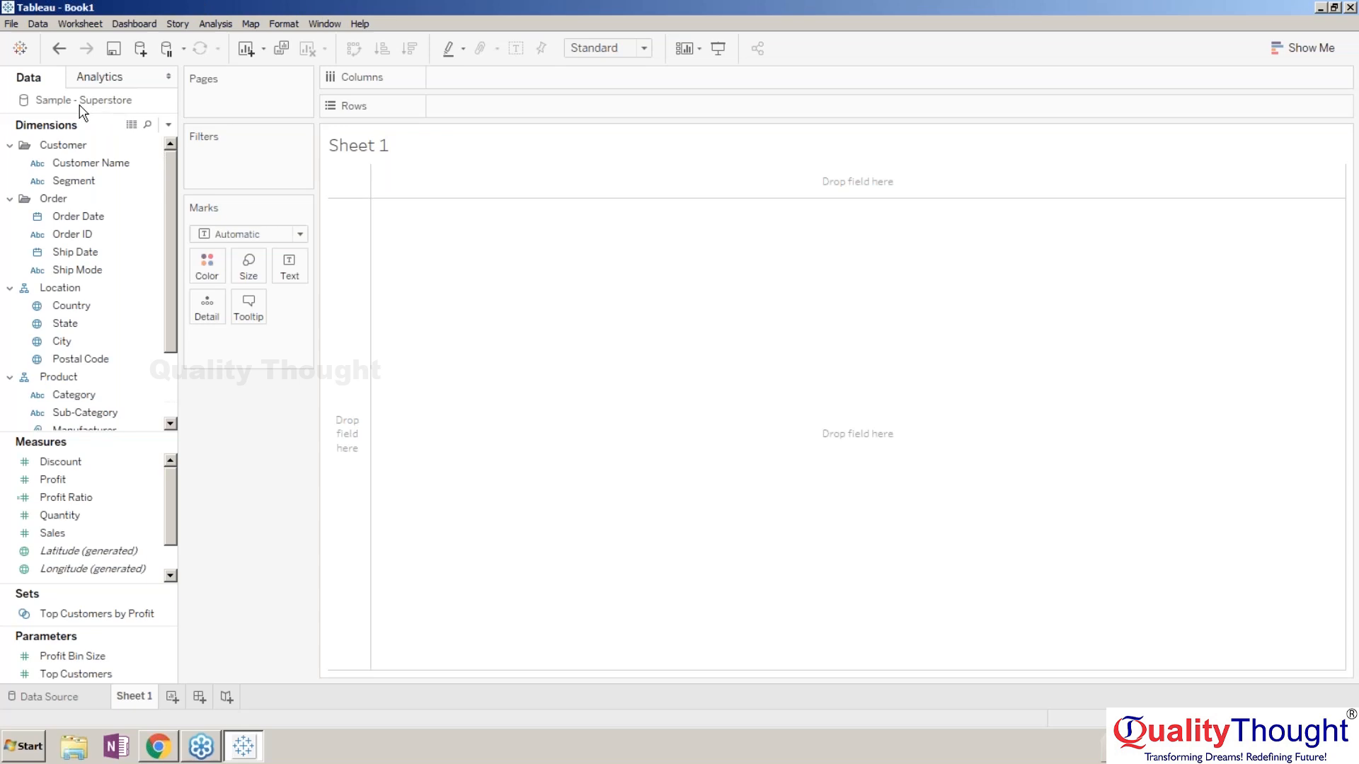
{"action": "left_click", "coordinate": [1321, 8]}
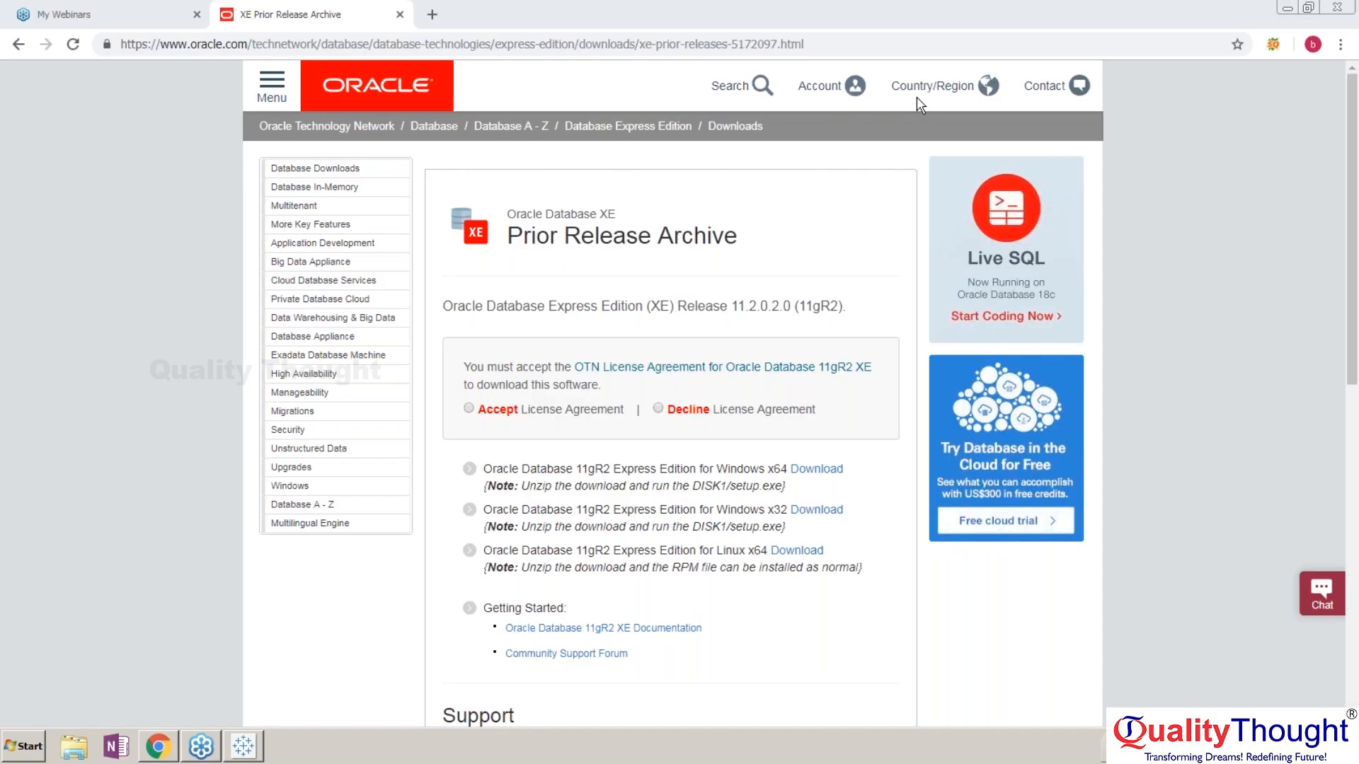
{"action": "left_click", "coordinate": [225, 11]}
{"action": "left_click", "coordinate": [152, 10]}
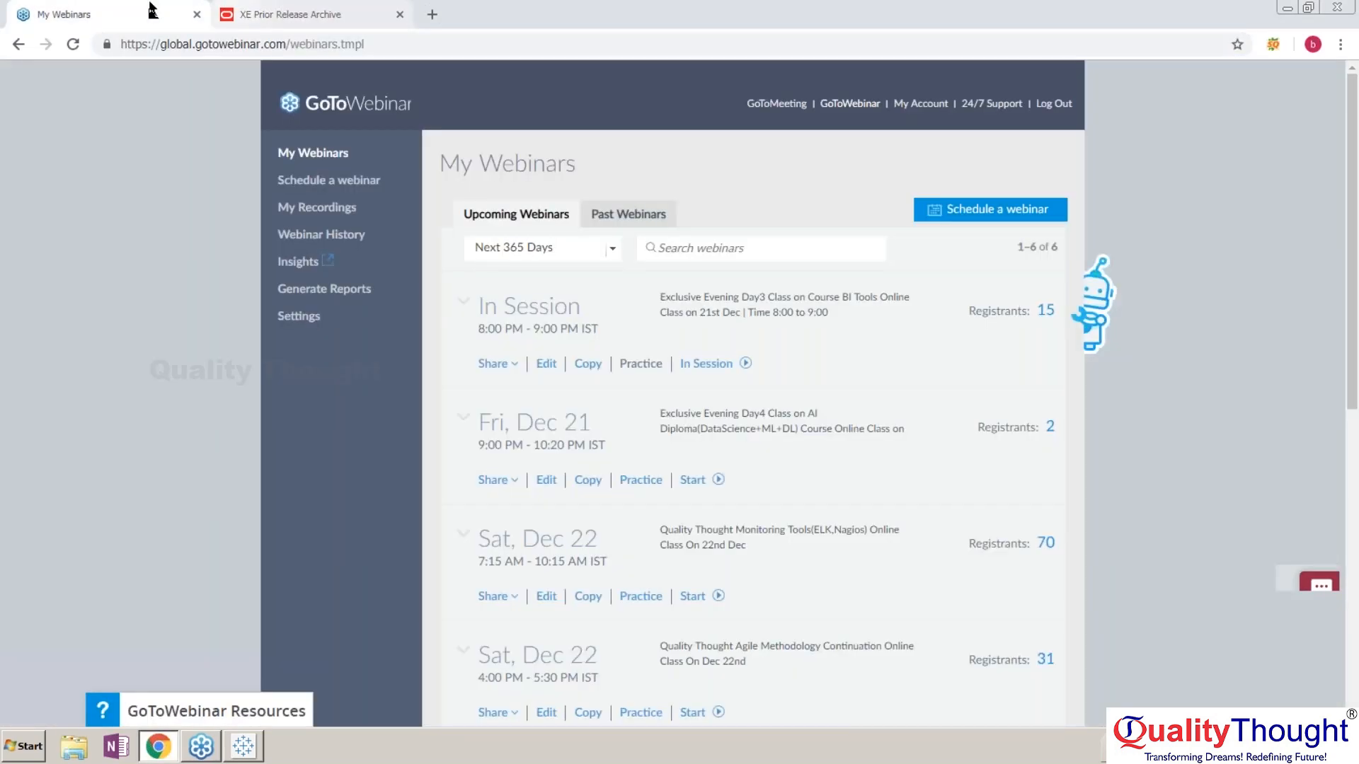
{"action": "left_click", "coordinate": [277, 10]}
{"action": "left_click", "coordinate": [243, 747]}
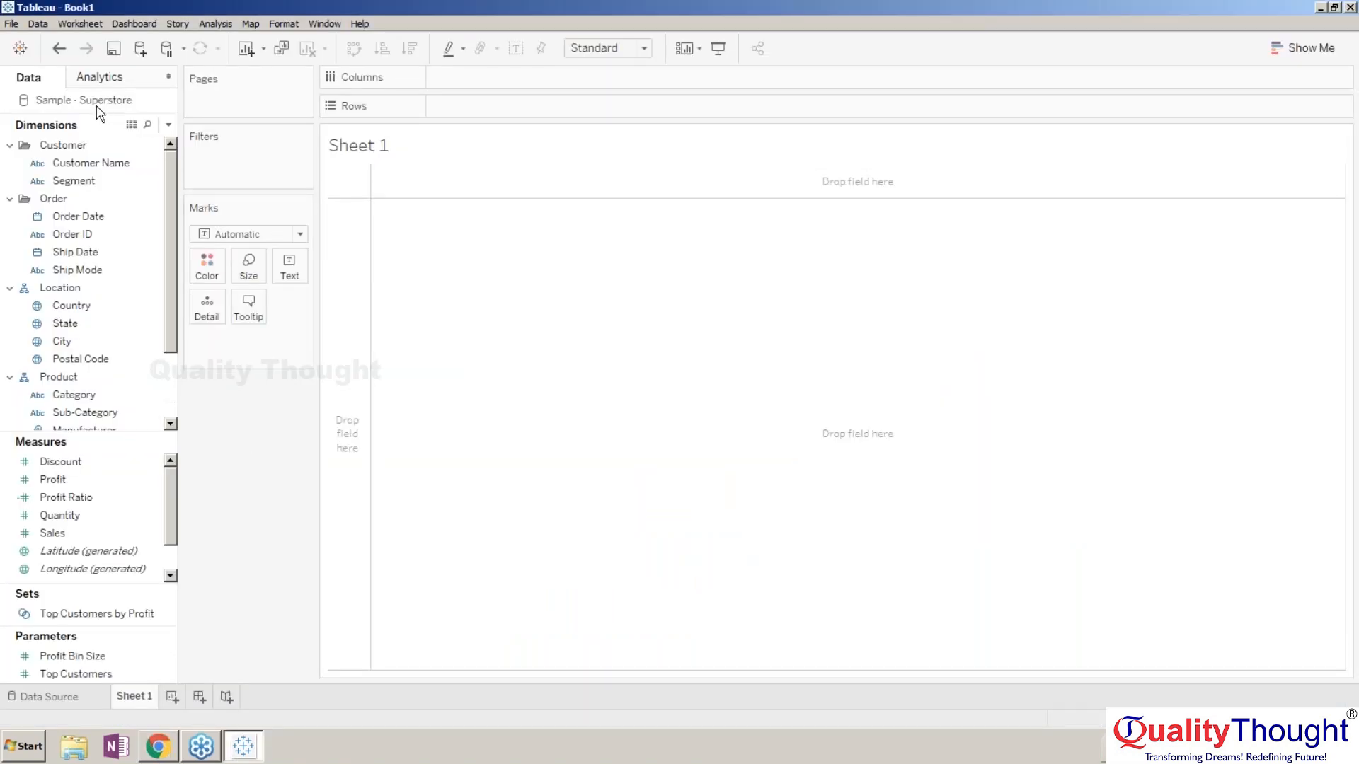
- Connect to the Oracle server LENOVO-PC with service XE, entering the account password to sign in
{"action": "left_click", "coordinate": [20, 48]}
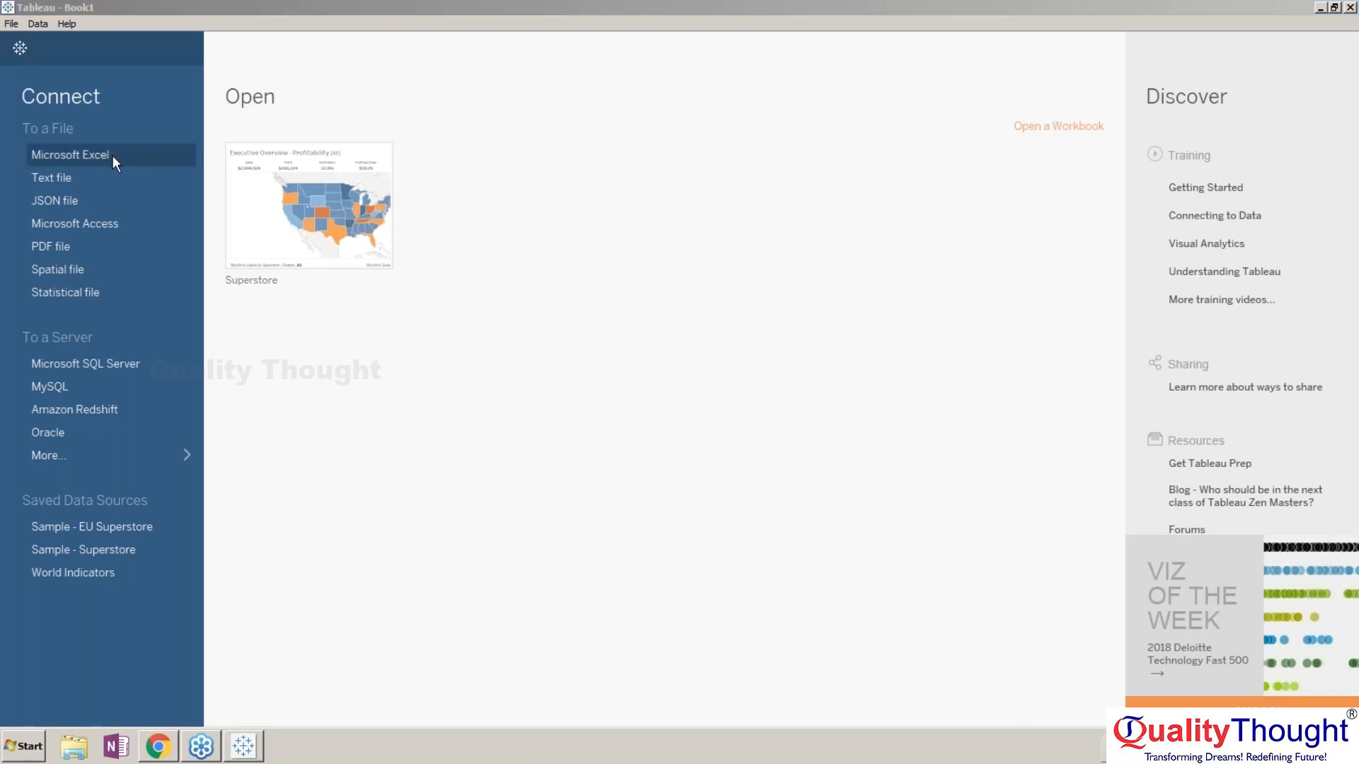
{"action": "left_click", "coordinate": [57, 440]}
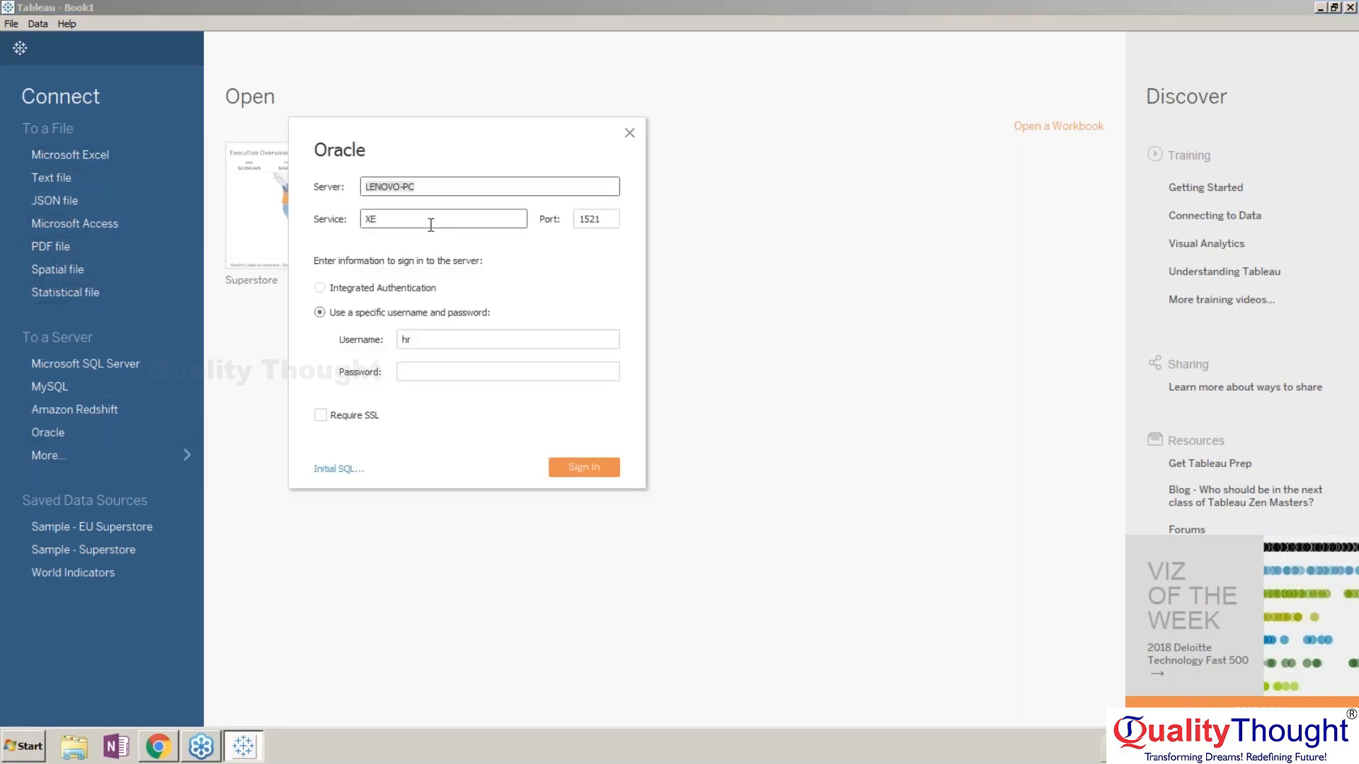
{"action": "left_click", "coordinate": [434, 376]}
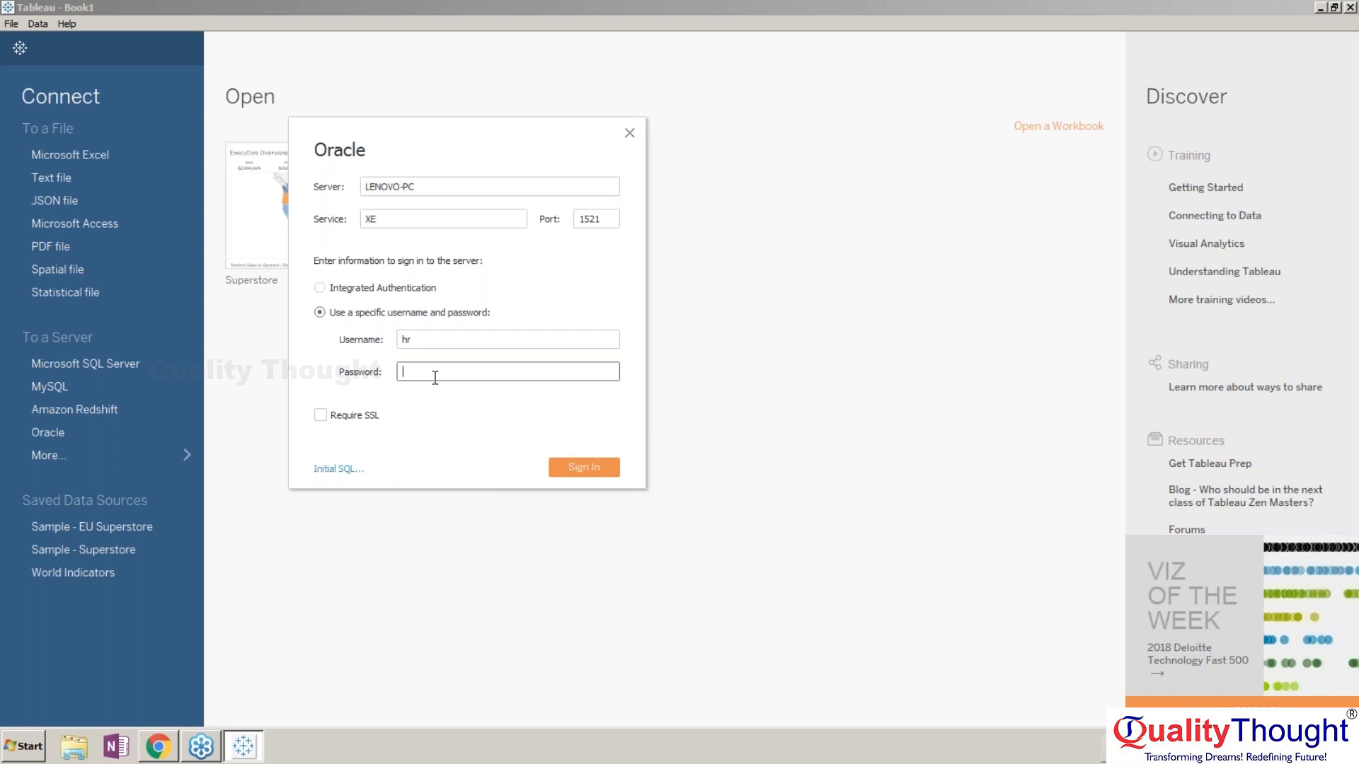
{"action": "type", "text": "hr"}
{"action": "left_click", "coordinate": [388, 221]}
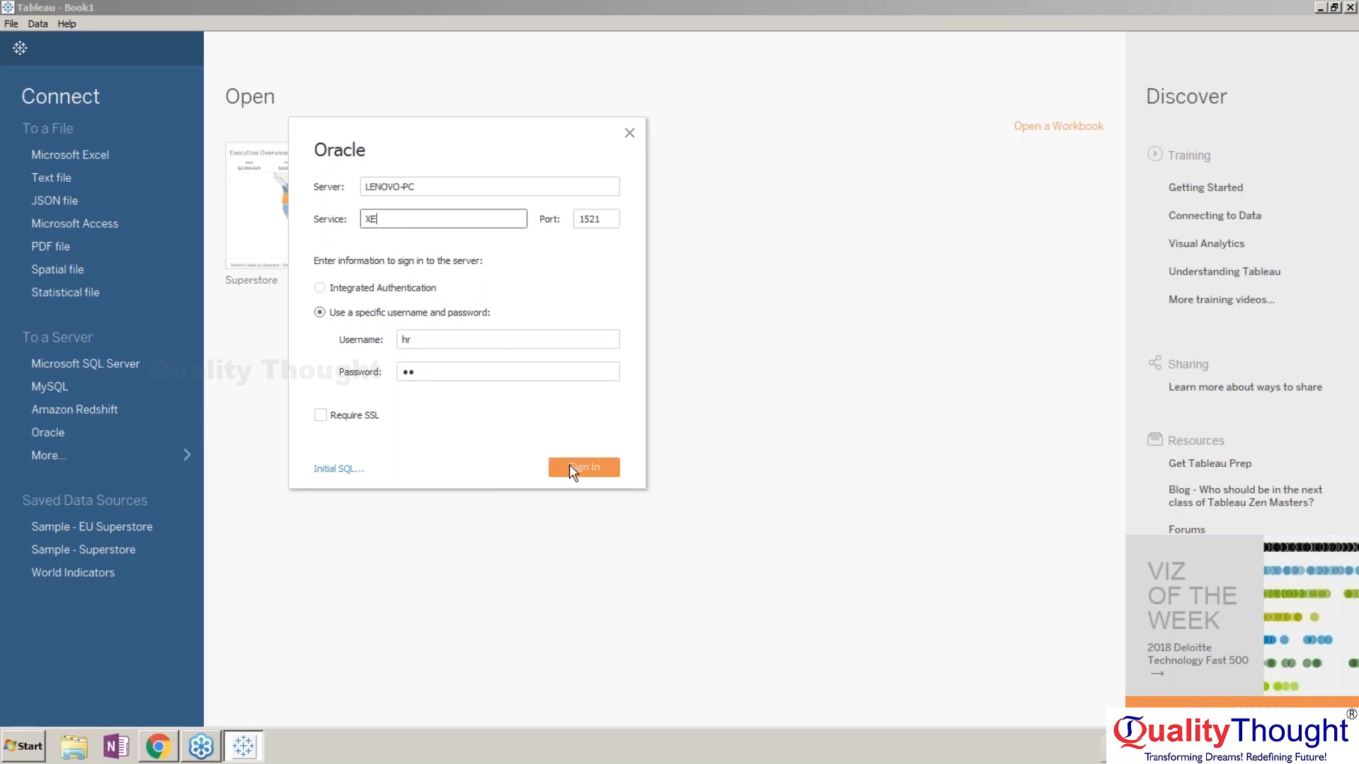
{"action": "left_click", "coordinate": [570, 469]}
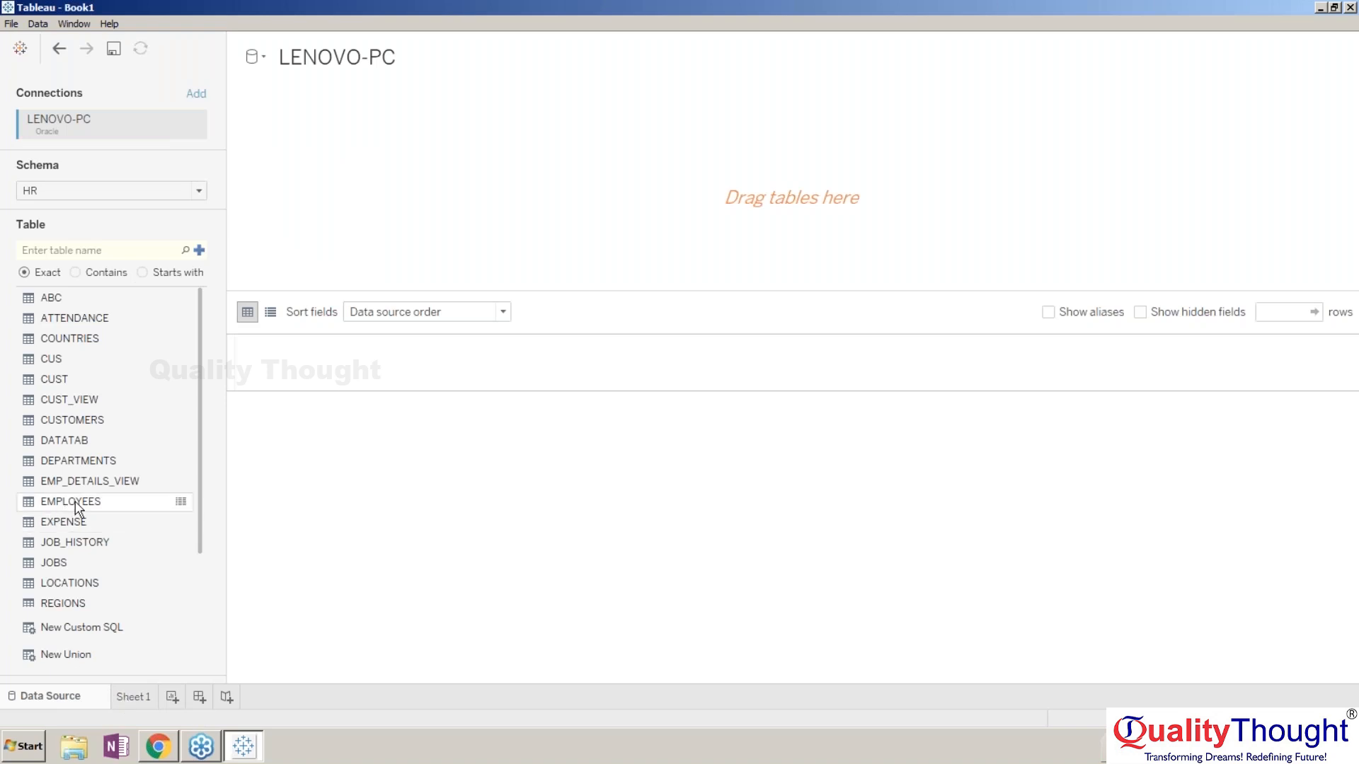
- Add the EMPLOYEES table to the data source and have its data preview update automatically
{"action": "left_click_drag", "start_coordinate": [76, 508], "coordinate": [425, 198]}
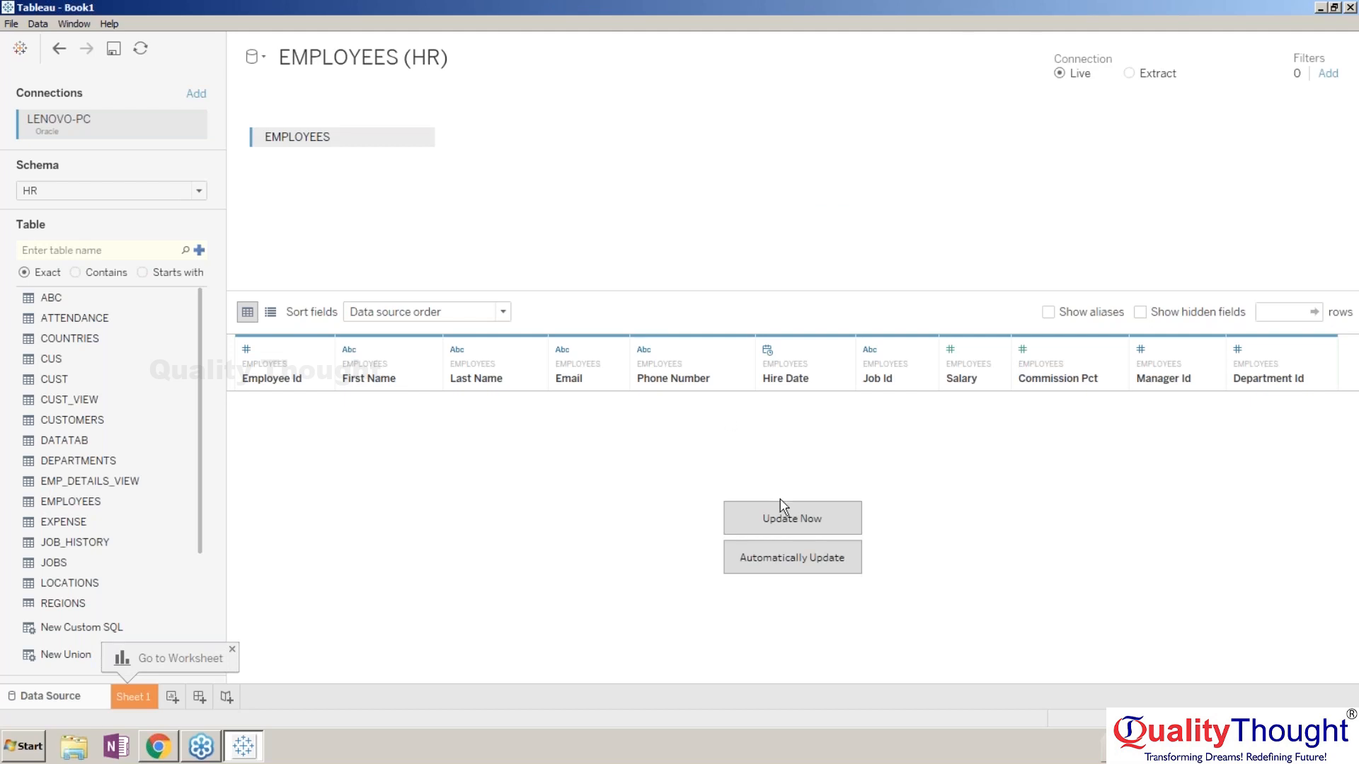
{"action": "left_click", "coordinate": [811, 556]}
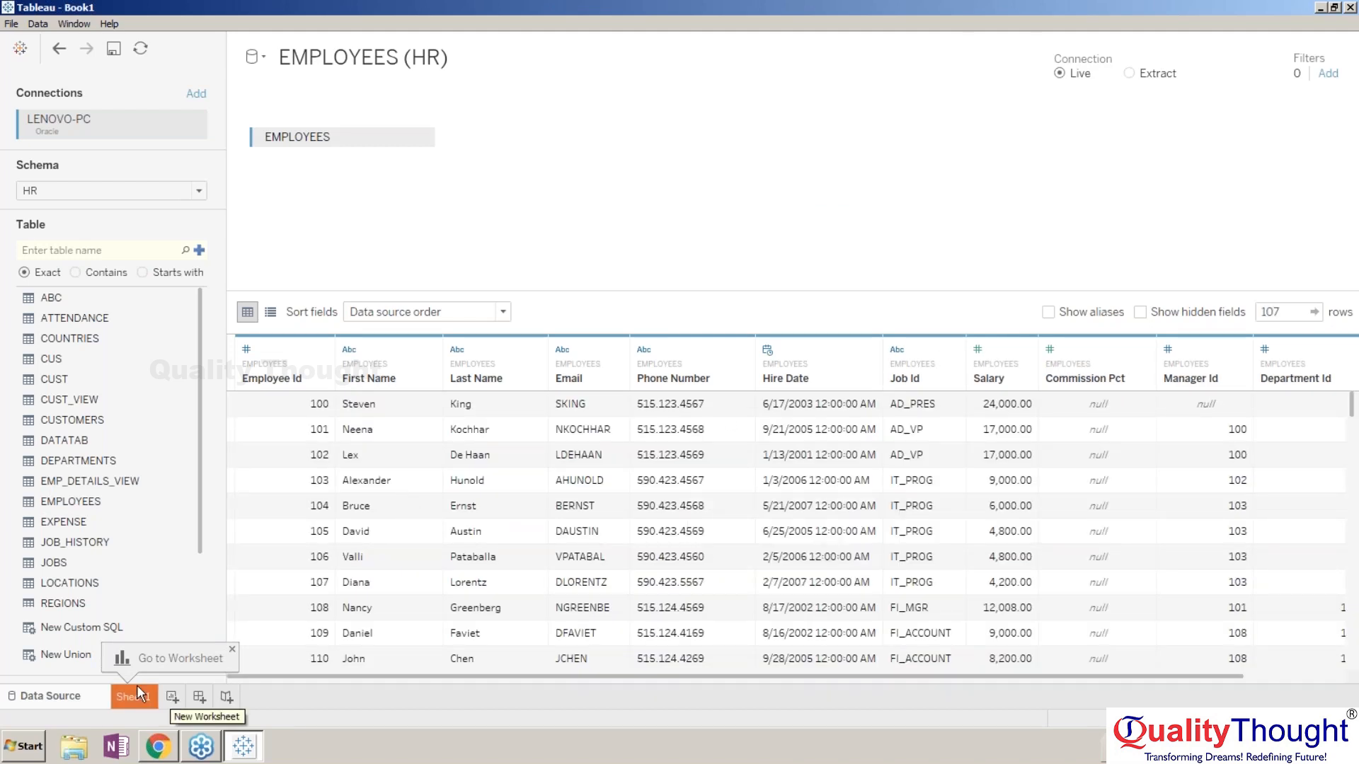
- View the Sample - Superstore and EMPLOYEES (HR) fields on Sheet 1 and return to the data source page
{"action": "left_click", "coordinate": [140, 696]}
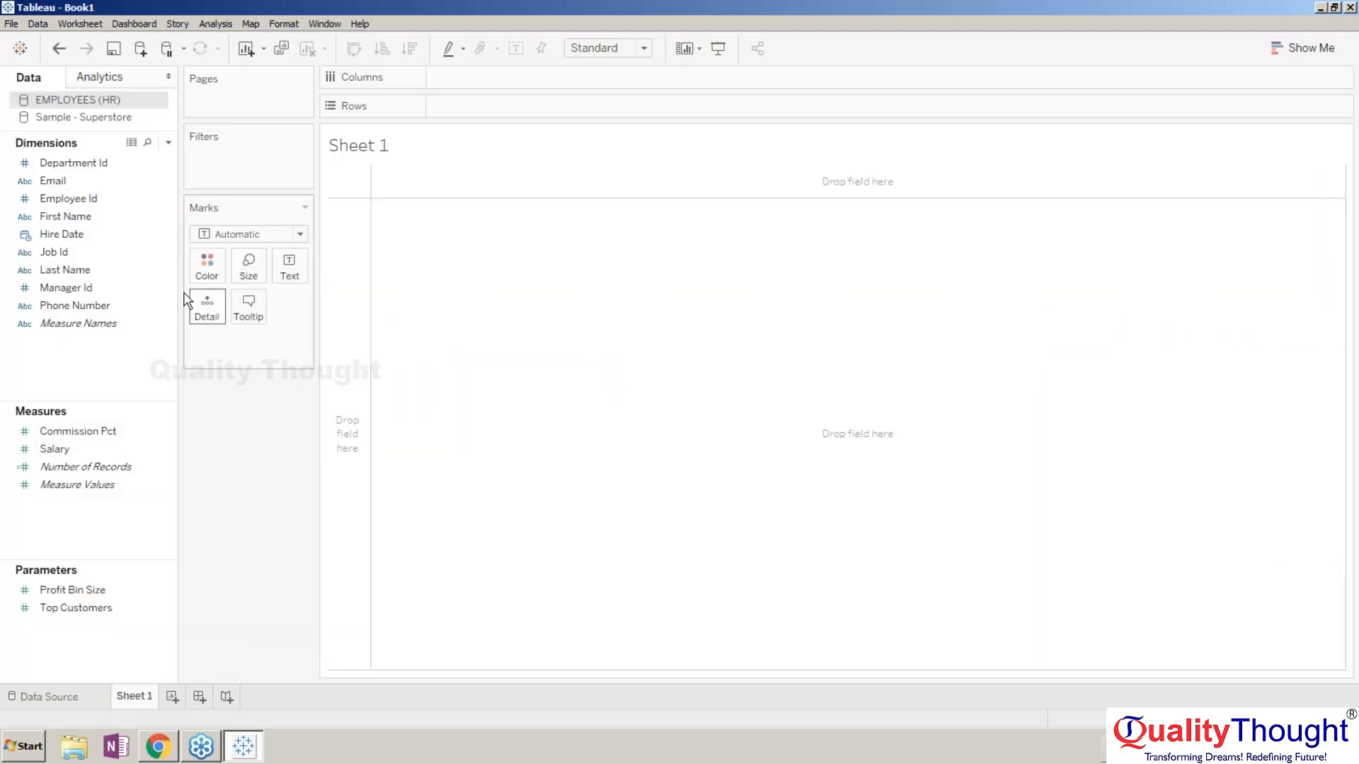
{"action": "left_click", "coordinate": [122, 117]}
{"action": "left_click", "coordinate": [109, 103]}
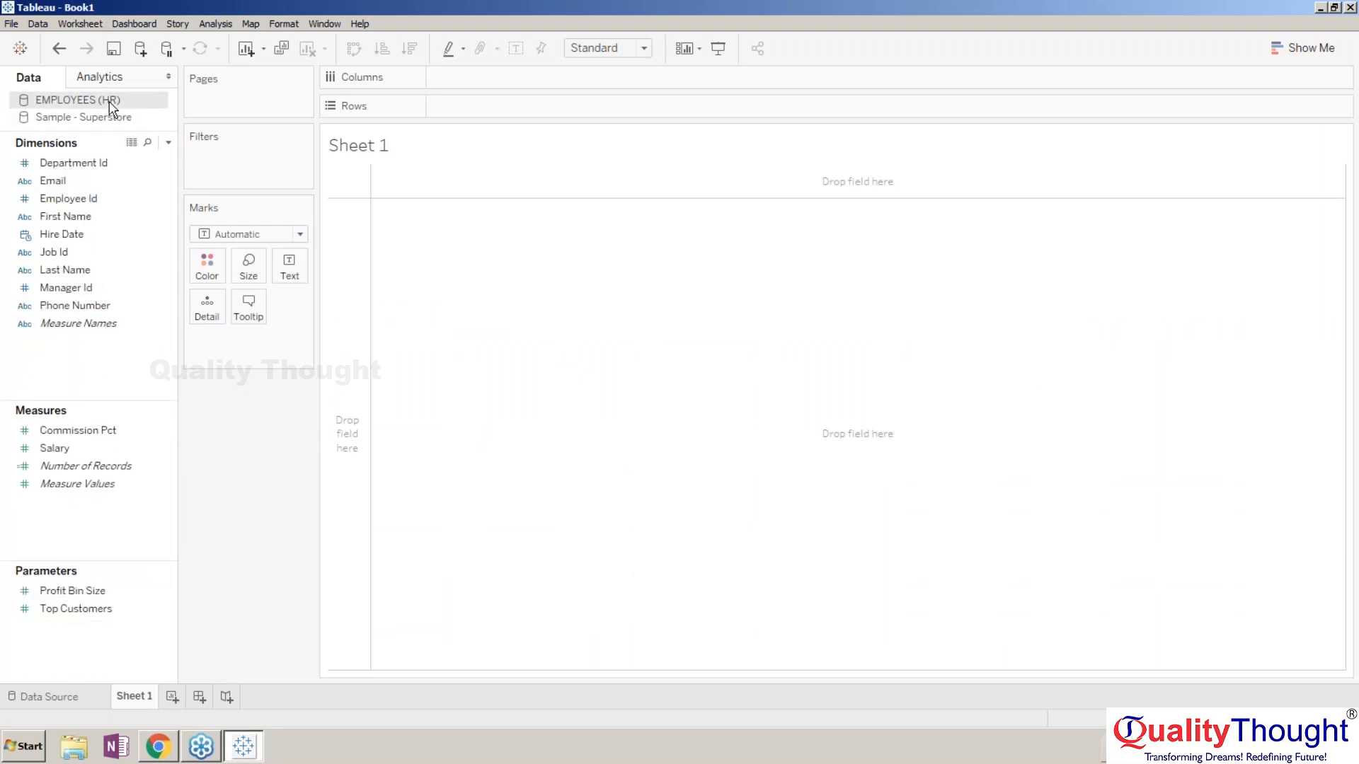
{"action": "left_click", "coordinate": [100, 698]}
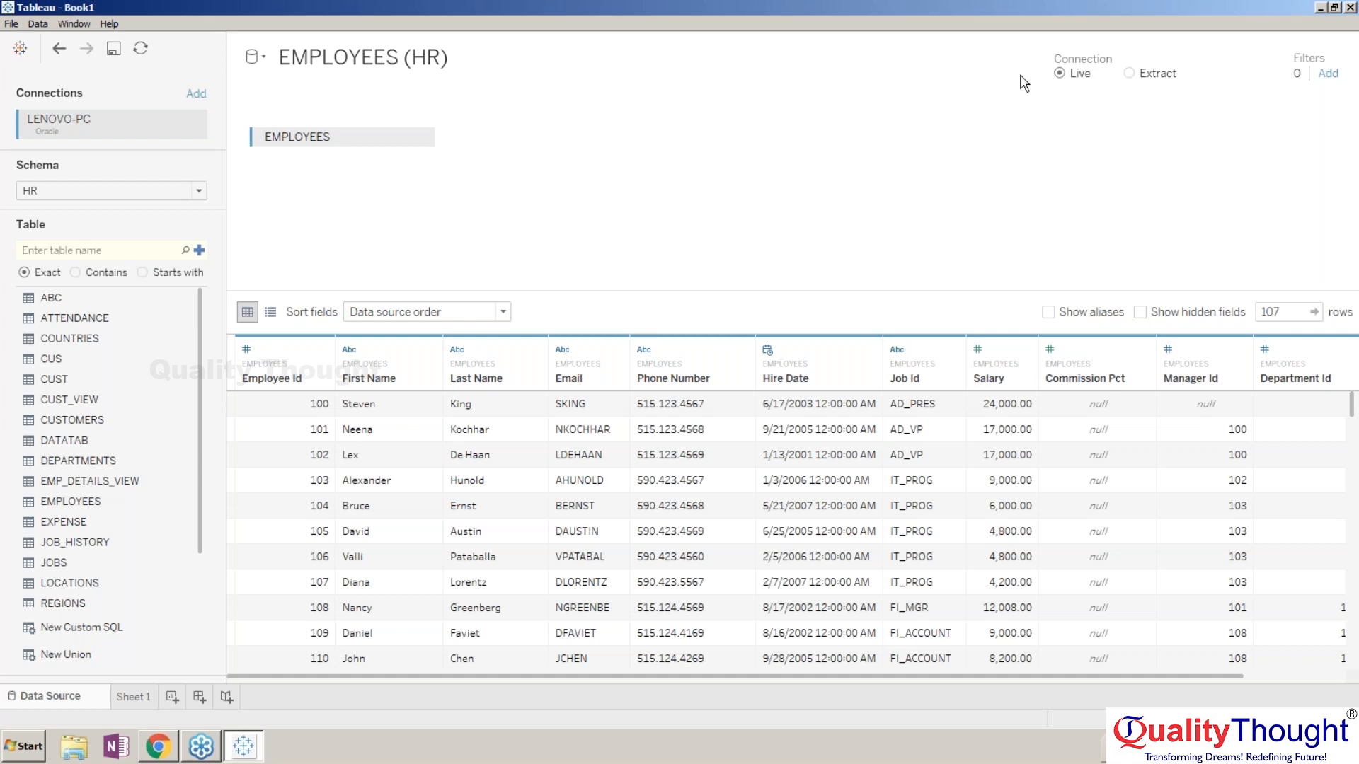
{"action": "left_click", "coordinate": [1062, 48]}
{"action": "left_click", "coordinate": [1287, 28]}
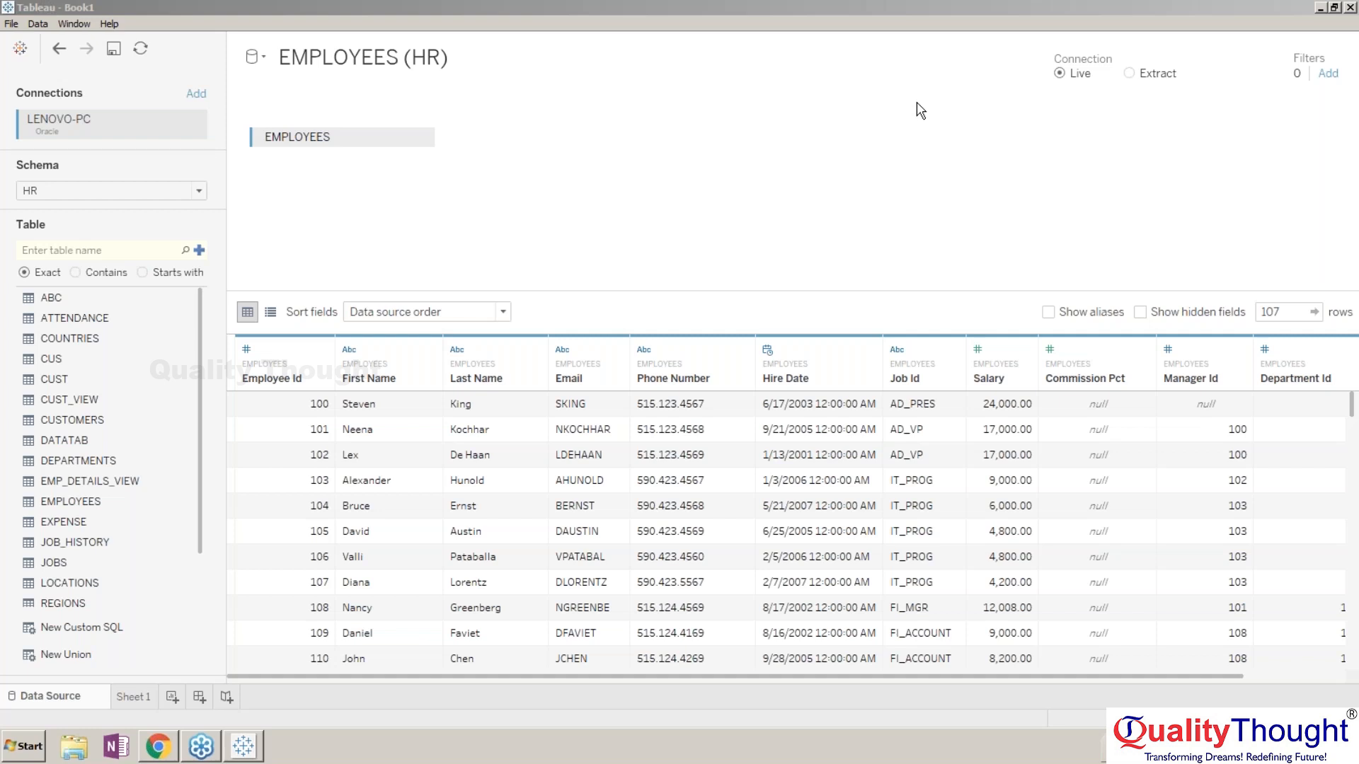
{"action": "left_click", "coordinate": [635, 141]}
{"action": "left_click", "coordinate": [867, 167]}
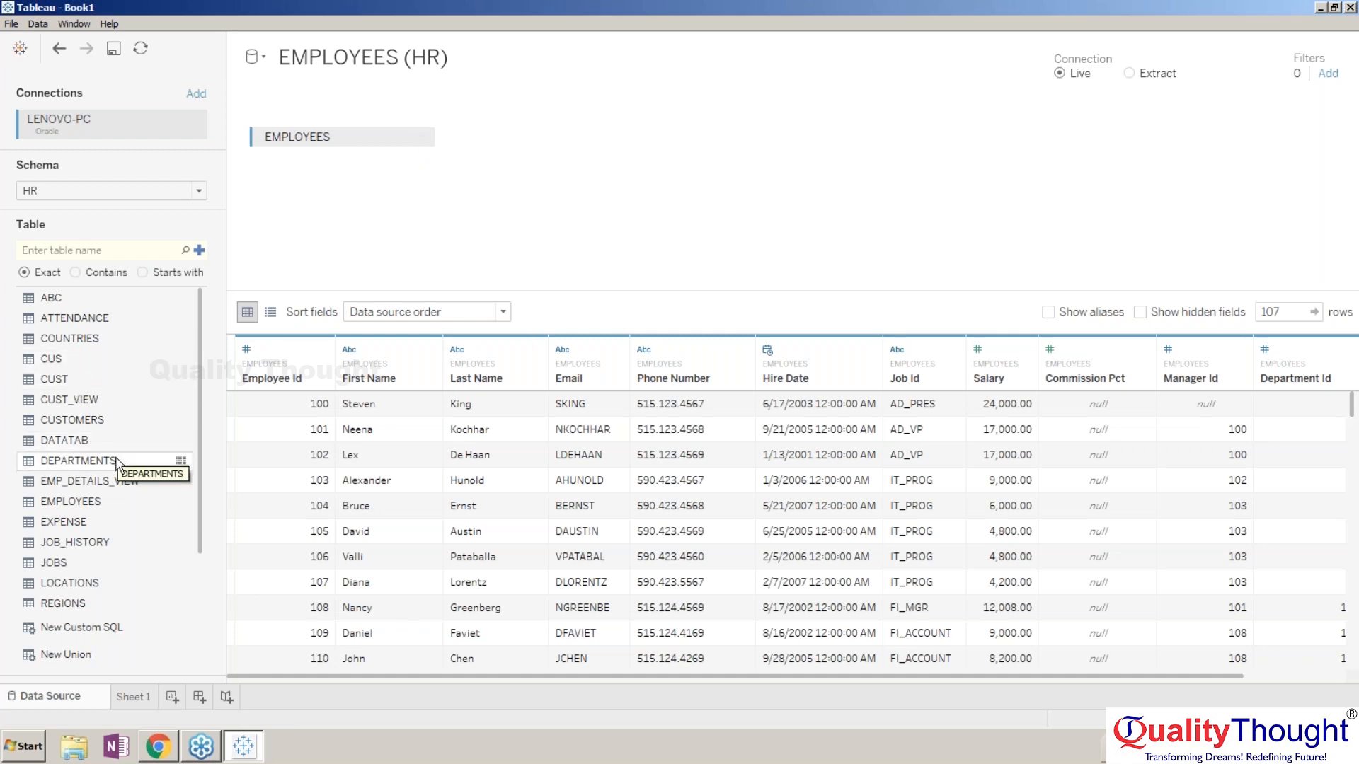
- Join the DEPARTMENTS table to EMPLOYEES and look over the joined data preview
{"action": "left_click_drag", "start_coordinate": [116, 460], "coordinate": [536, 162]}
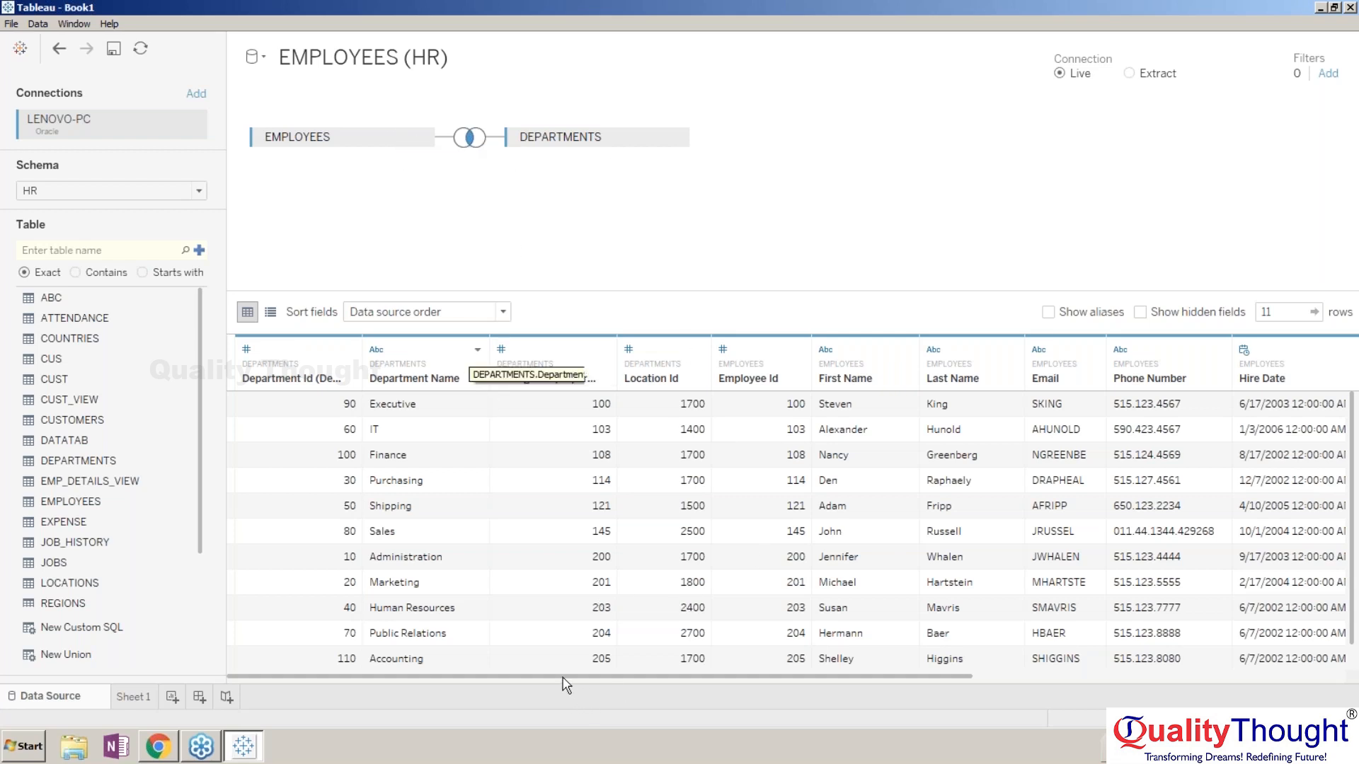
{"action": "left_click_drag", "start_coordinate": [603, 678], "coordinate": [495, 678]}
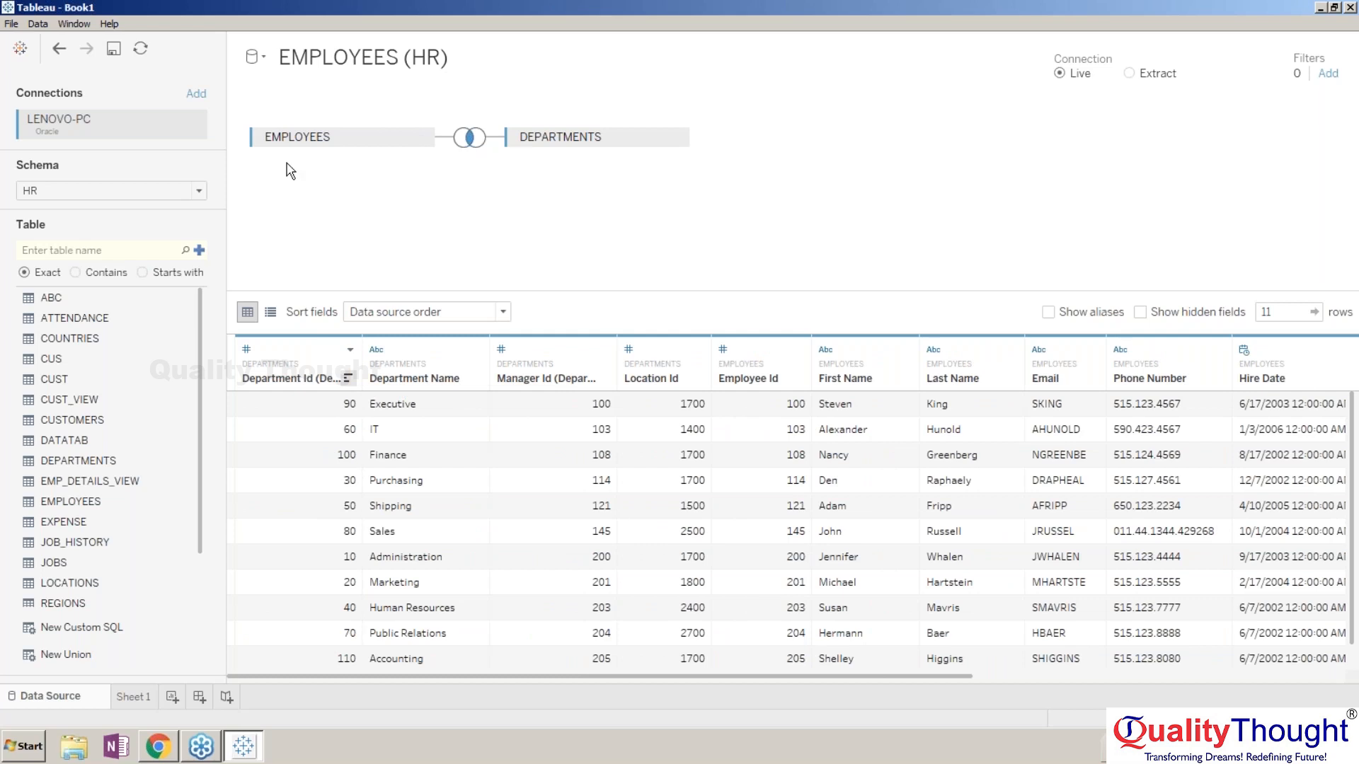
- Start converting the EMPLOYEES and DEPARTMENTS join to custom SQL and examine the generated query and its join condition
{"action": "left_click", "coordinate": [39, 24]}
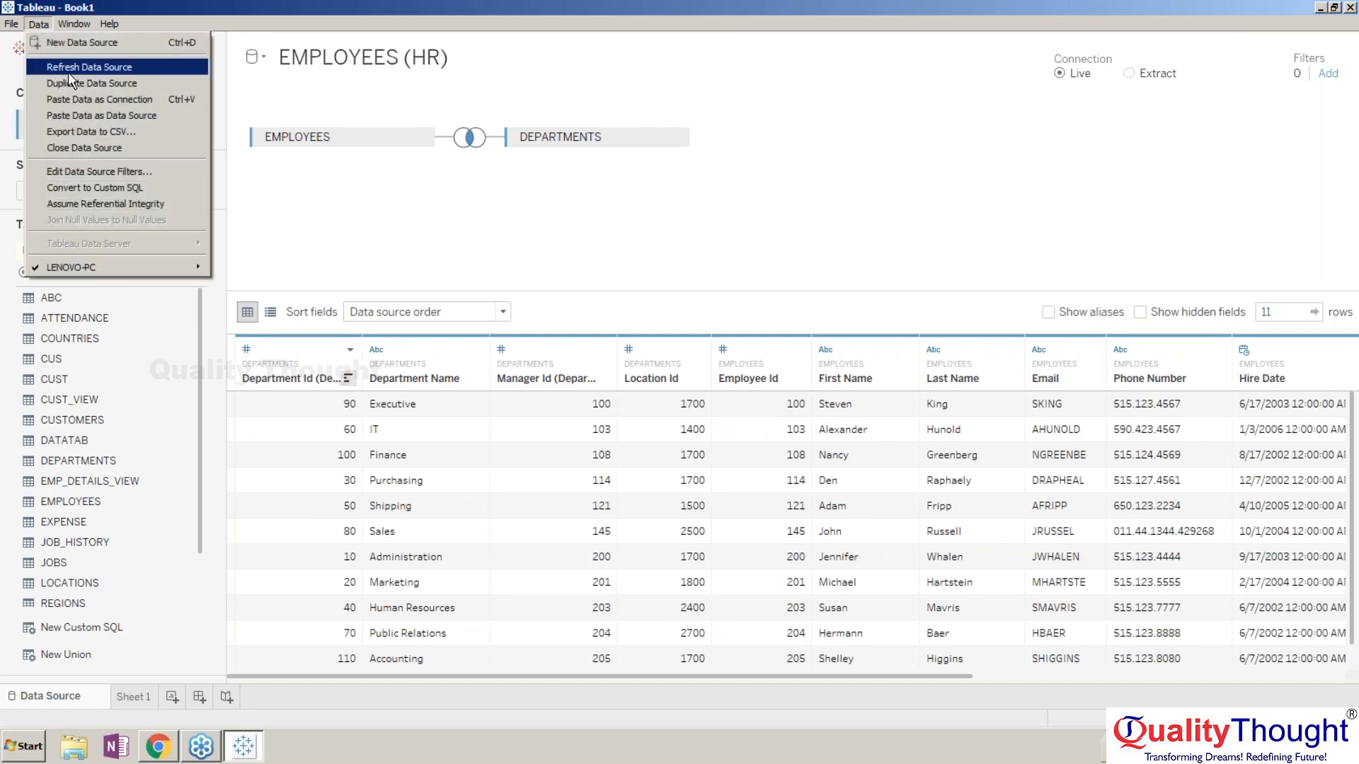
{"action": "left_click", "coordinate": [133, 187]}
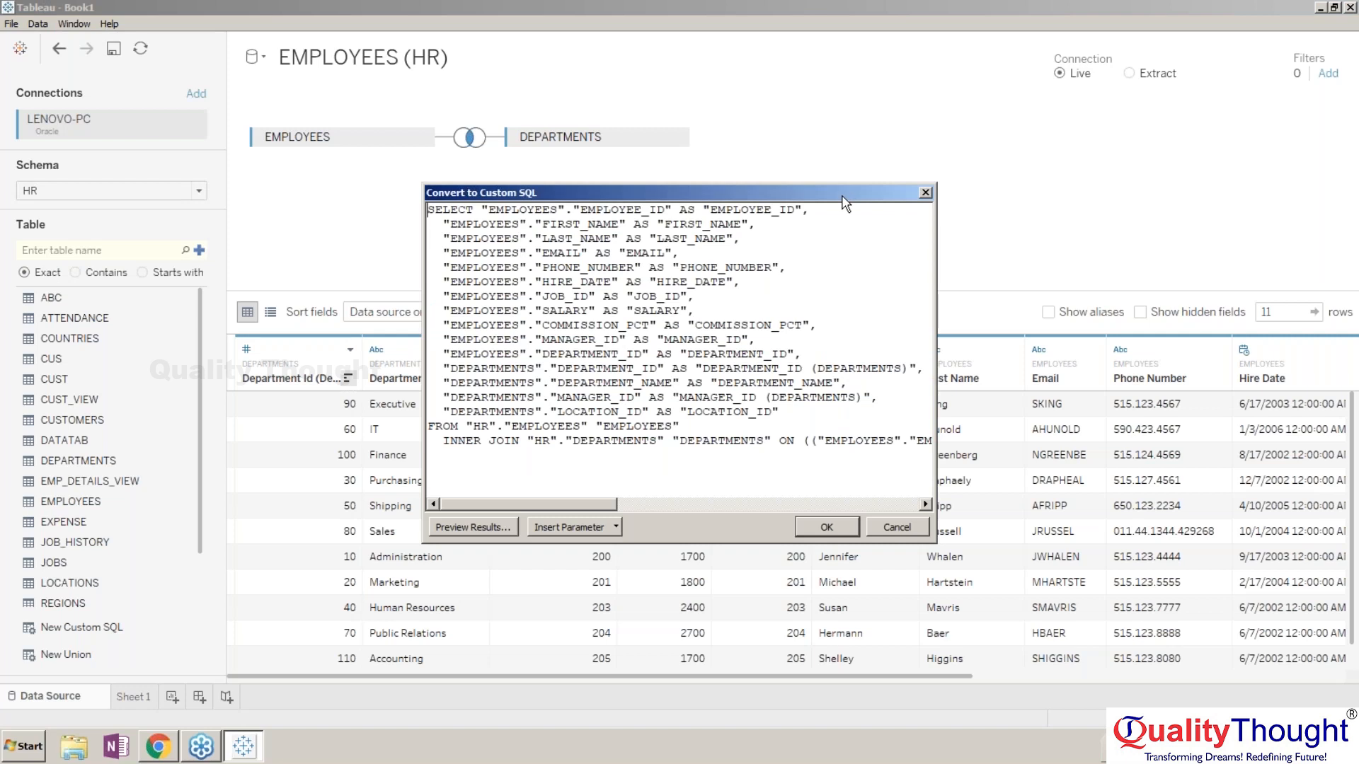
{"action": "left_click", "coordinate": [604, 531]}
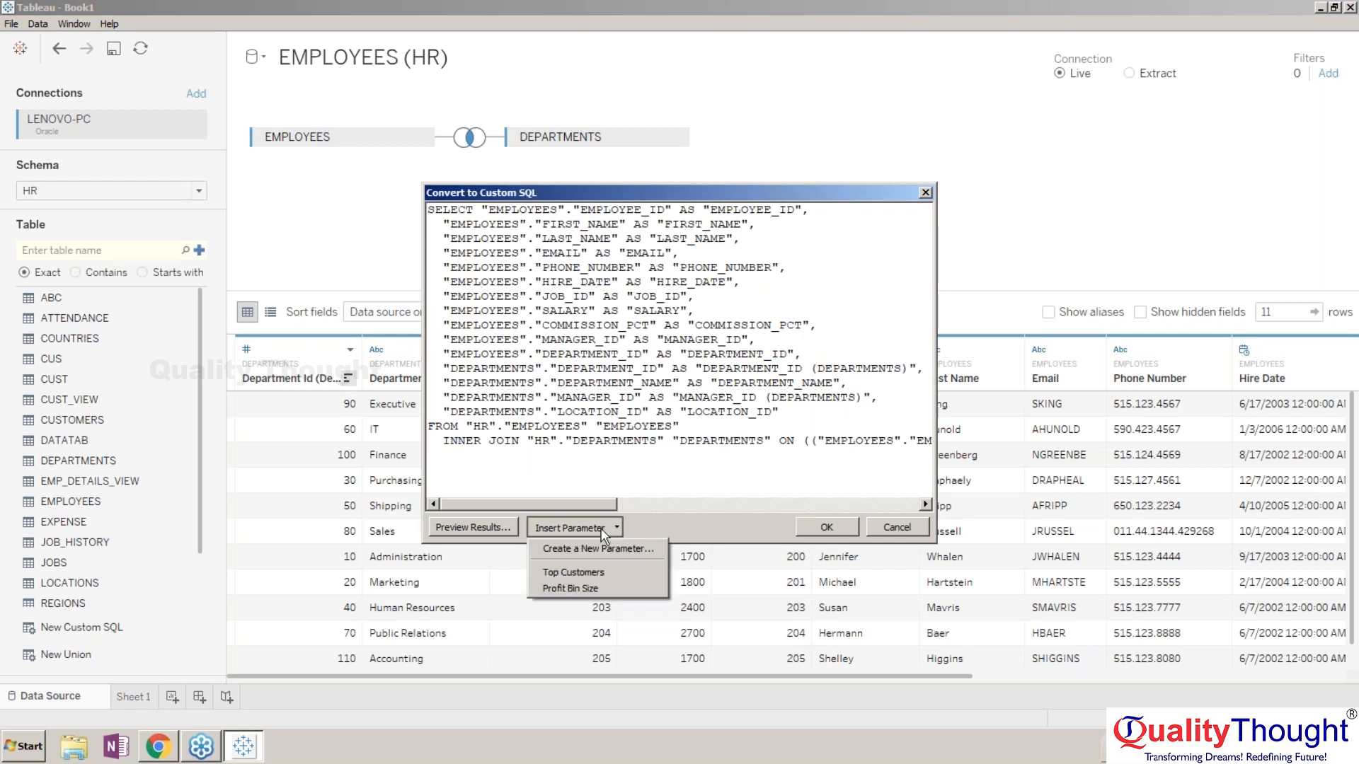
{"action": "left_click", "coordinate": [616, 469]}
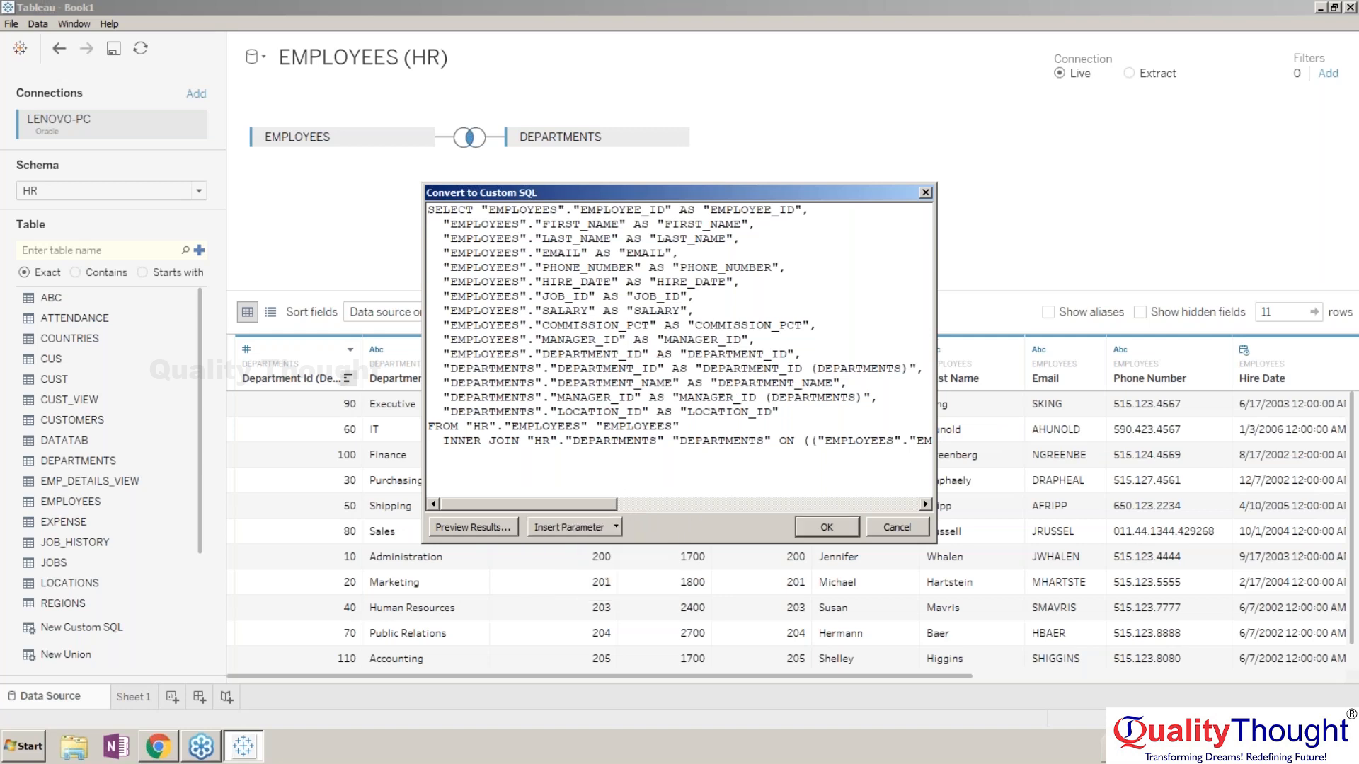
{"action": "left_click", "coordinate": [459, 503]}
{"action": "key", "text": "ctrl+End"}
{"action": "left_click", "coordinate": [533, 507]}
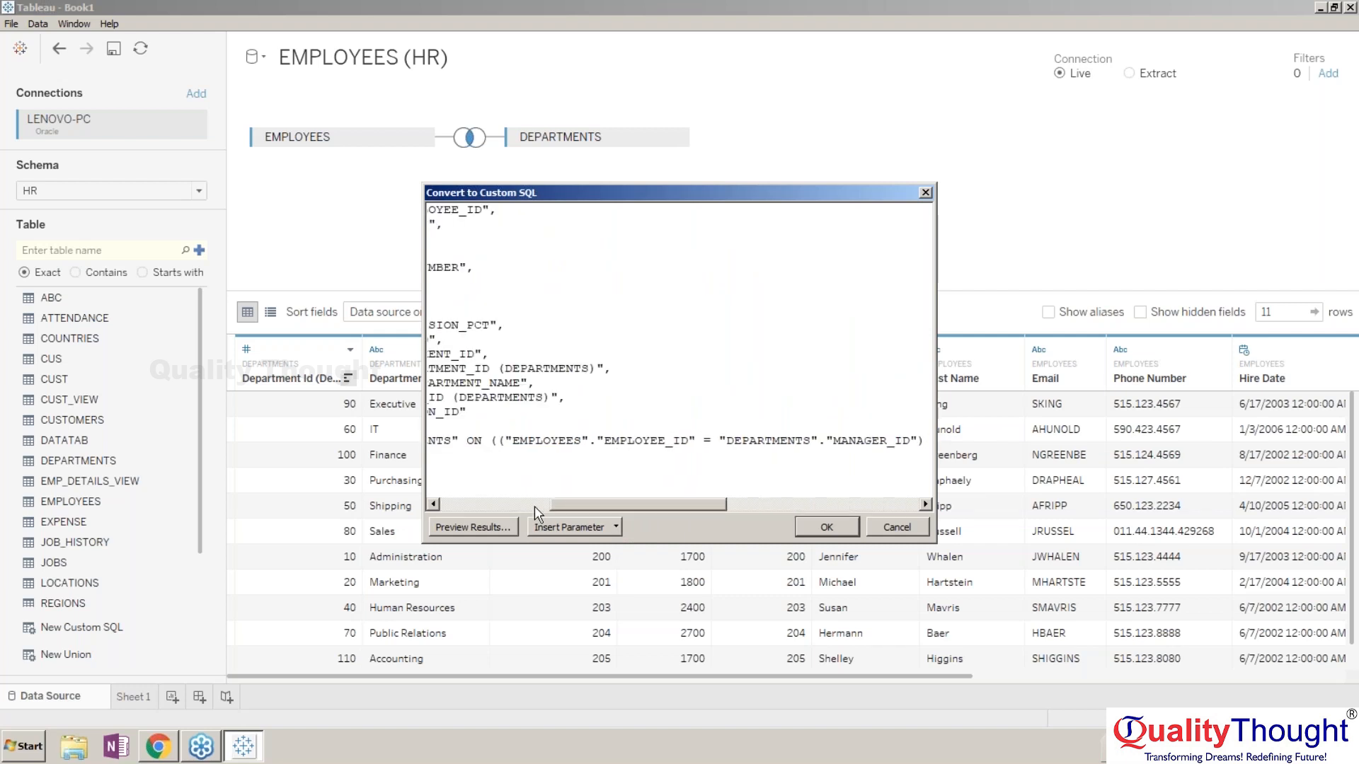
{"action": "left_click", "coordinate": [534, 507]}
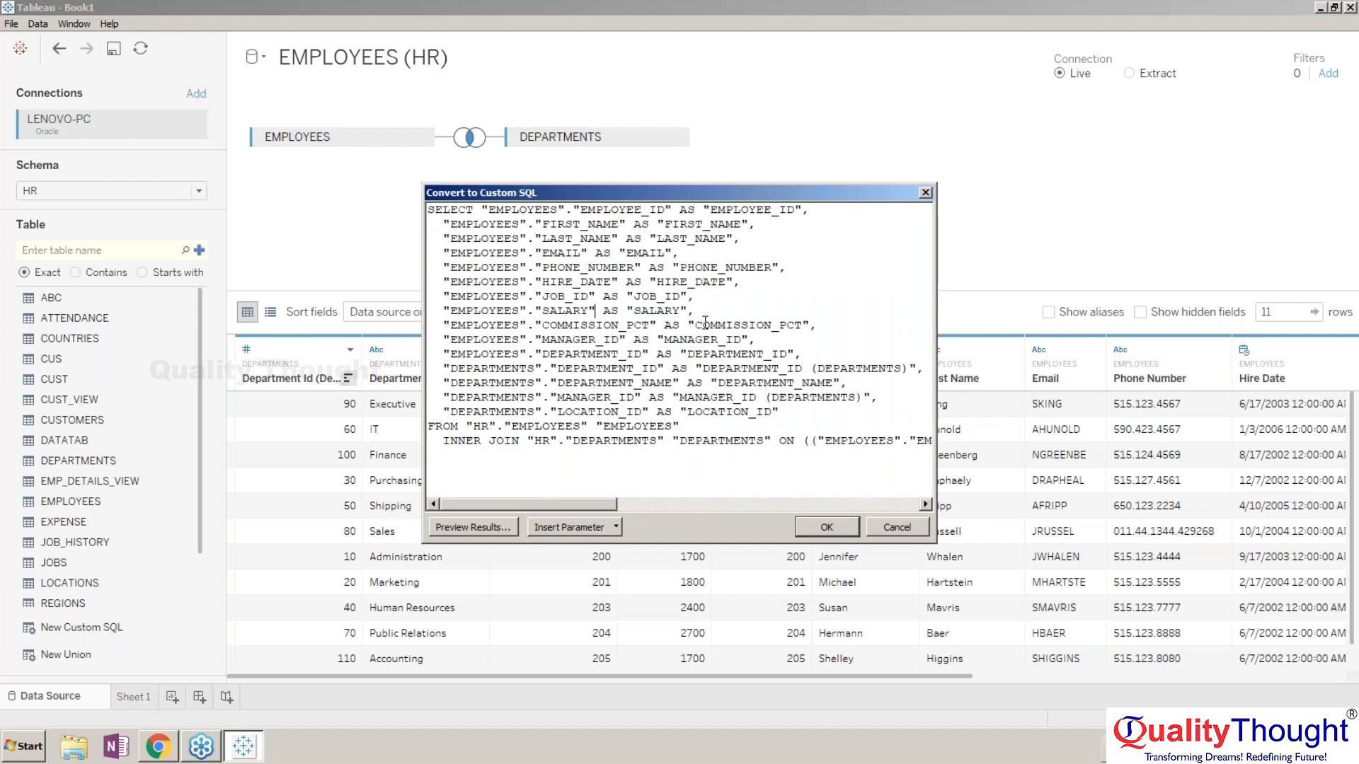
- Delete the query's column lines from LAST_NAME through JOB_ID and from COMMISSION_PCT through the DEPARTMENTS table's DEPARTMENT_ID, closing the gaps
{"action": "left_click_drag", "start_coordinate": [443, 239], "coordinate": [709, 298]}
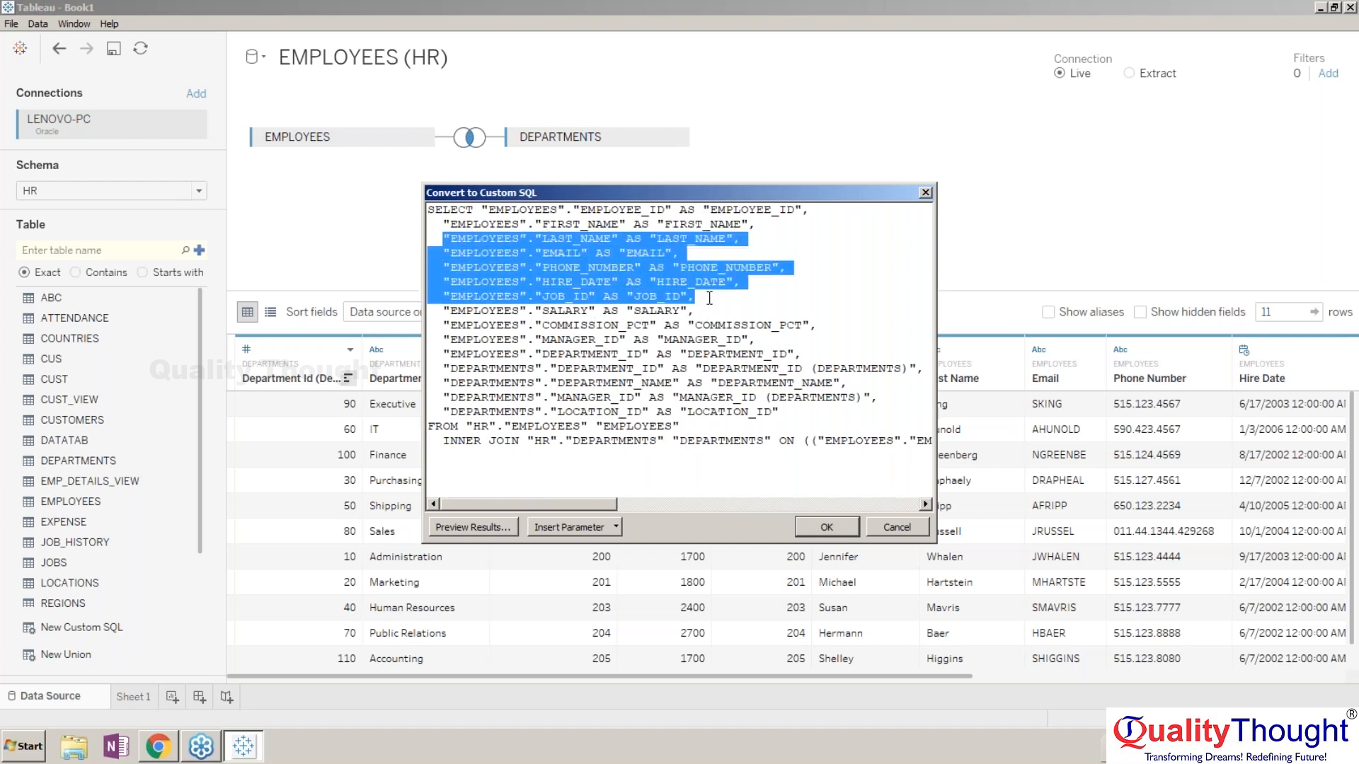
{"action": "key", "text": "BackSpace"}
{"action": "key", "text": "Delete"}
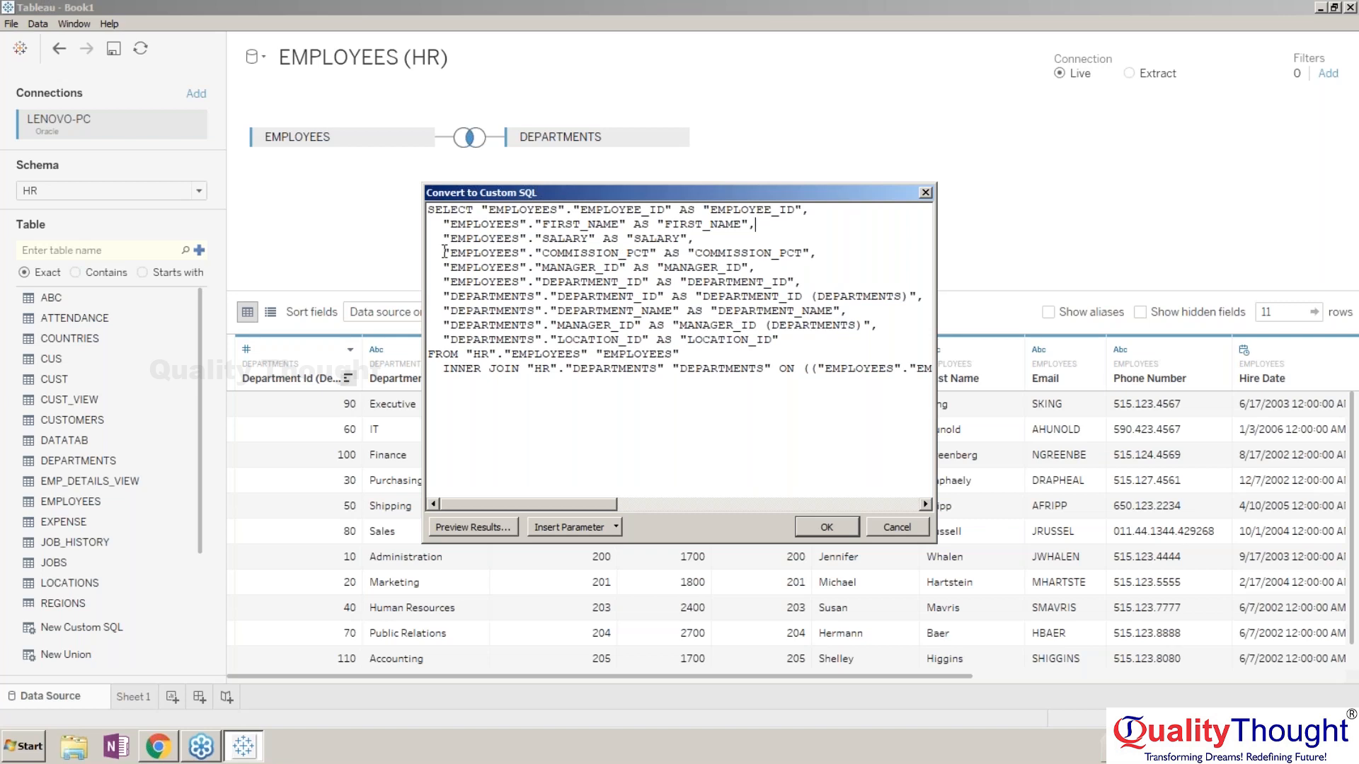
{"action": "left_click_drag", "start_coordinate": [444, 252], "coordinate": [923, 294]}
{"action": "key", "text": "Delete"}
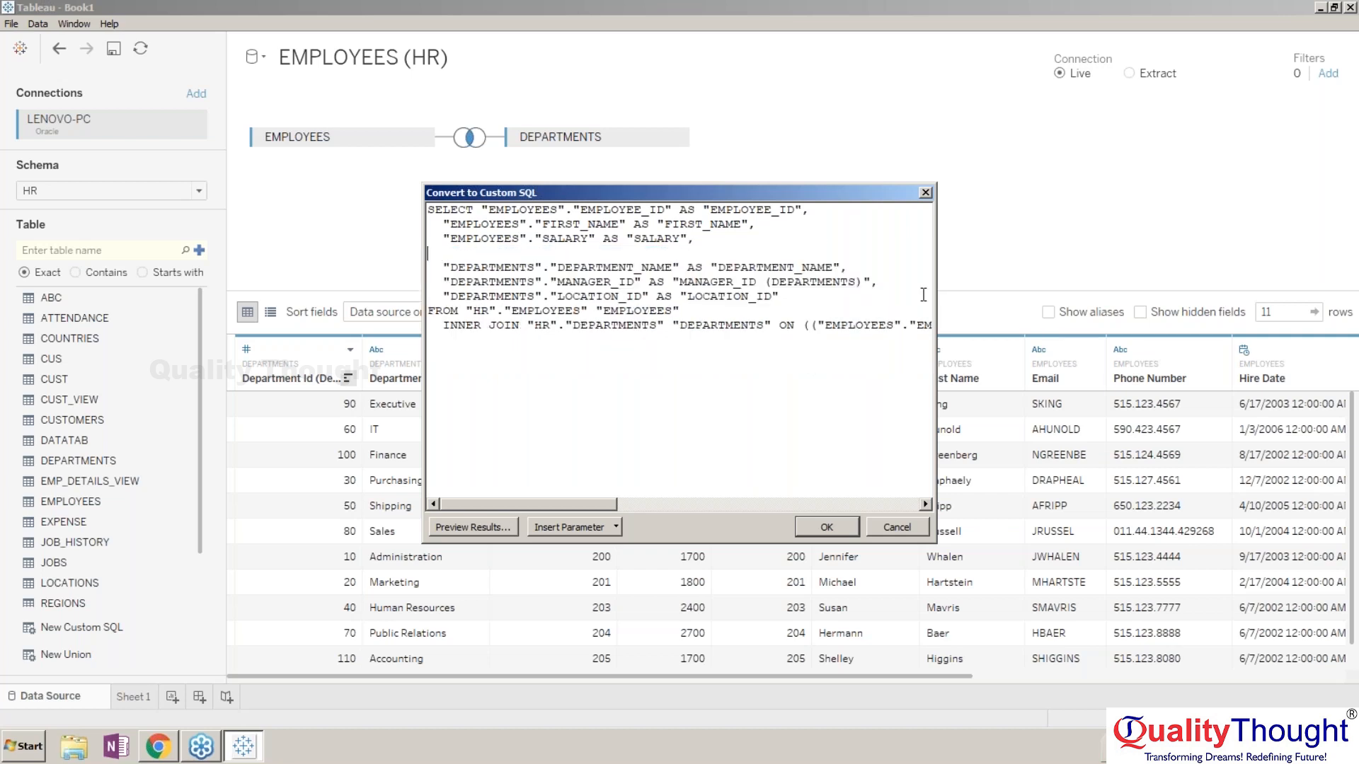
{"action": "key", "text": "Delete"}
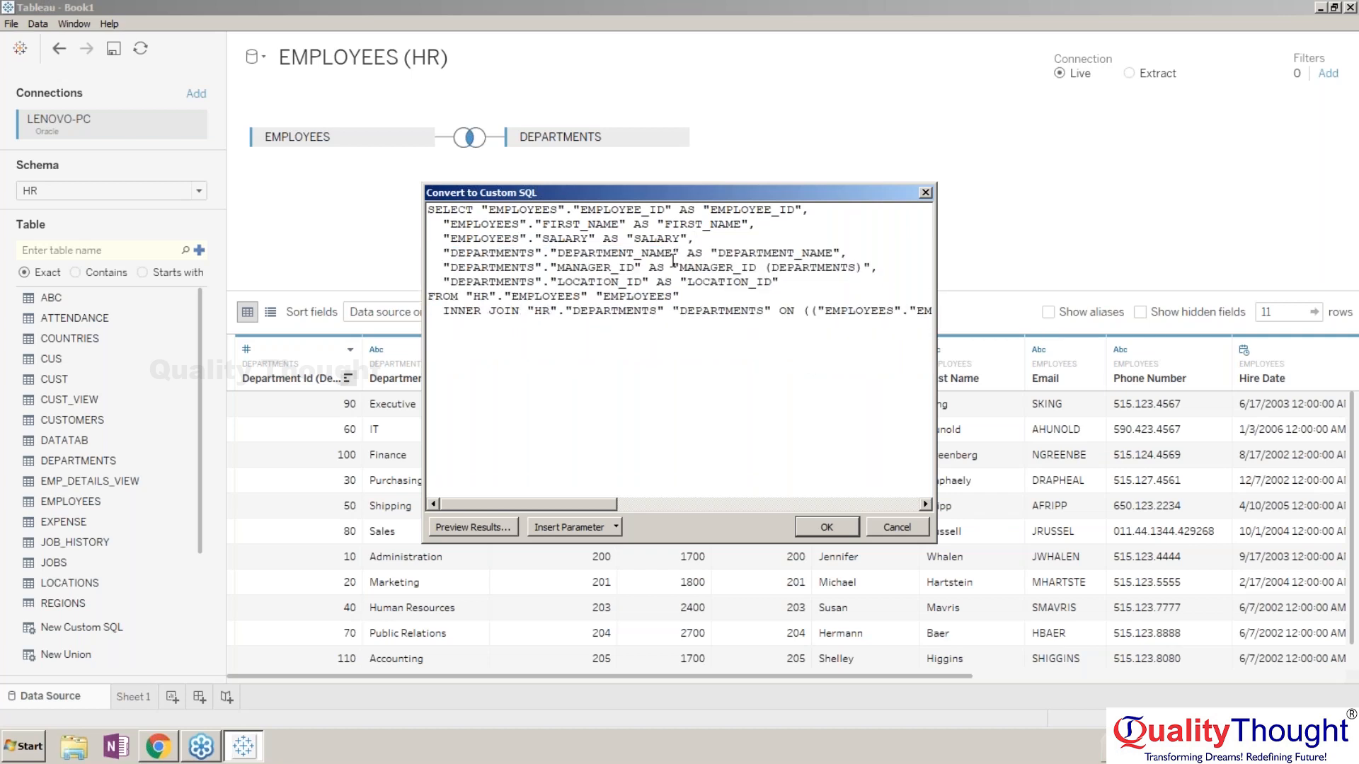
- Delete the DEPARTMENTS MANAGER_ID and LOCATION_ID lines and the comma after DEPARTMENT_NAME, leaving no blank line before FROM
{"action": "left_click_drag", "start_coordinate": [443, 268], "coordinate": [806, 284]}
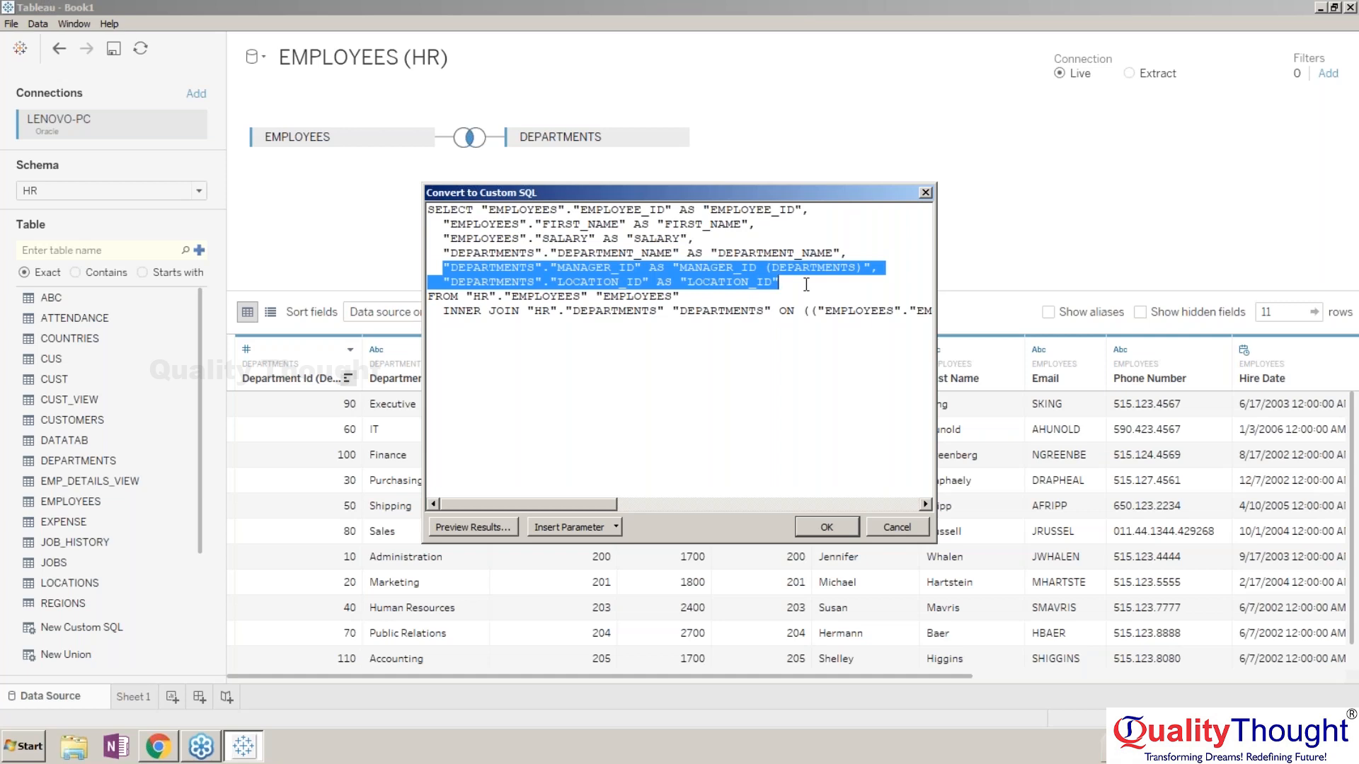
{"action": "key", "text": "BackSpace"}
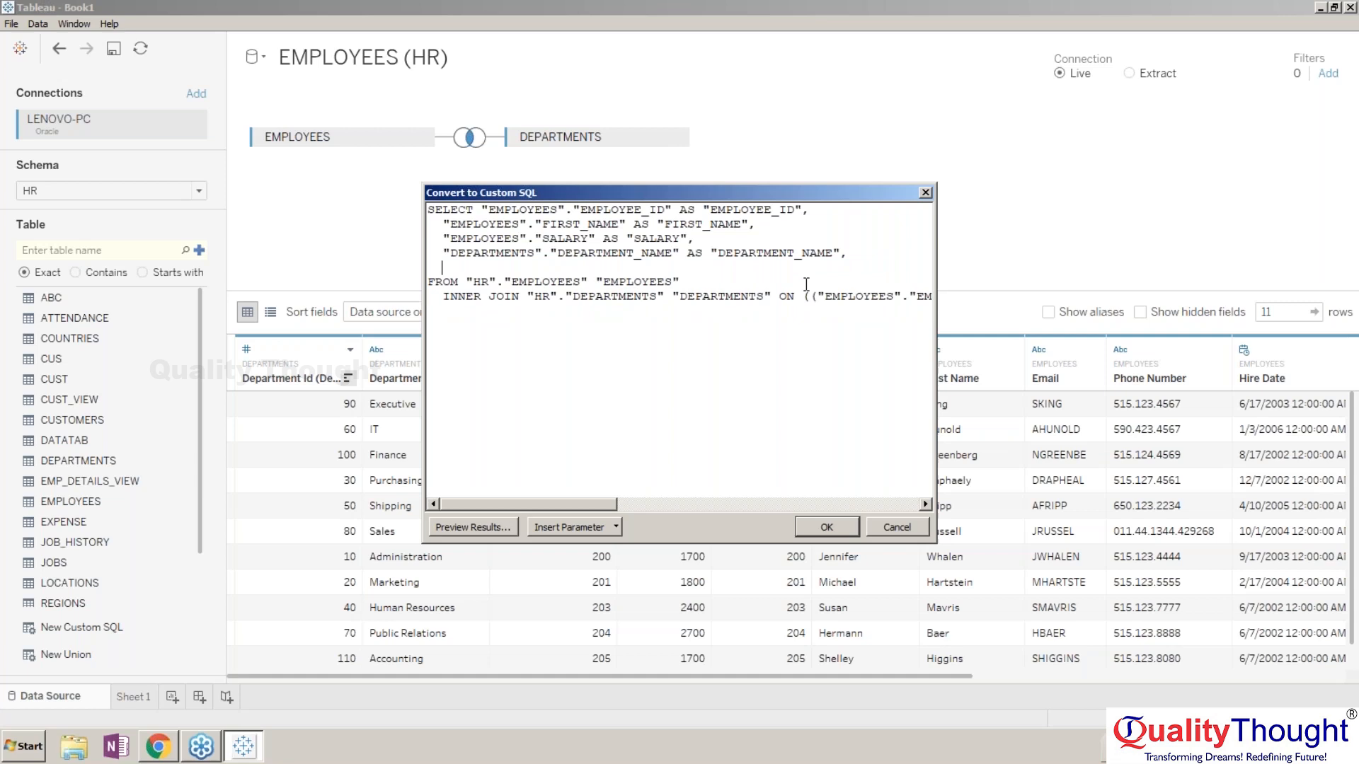
{"action": "key", "text": "BackSpace"}
{"action": "key", "text": "BackSpace"}
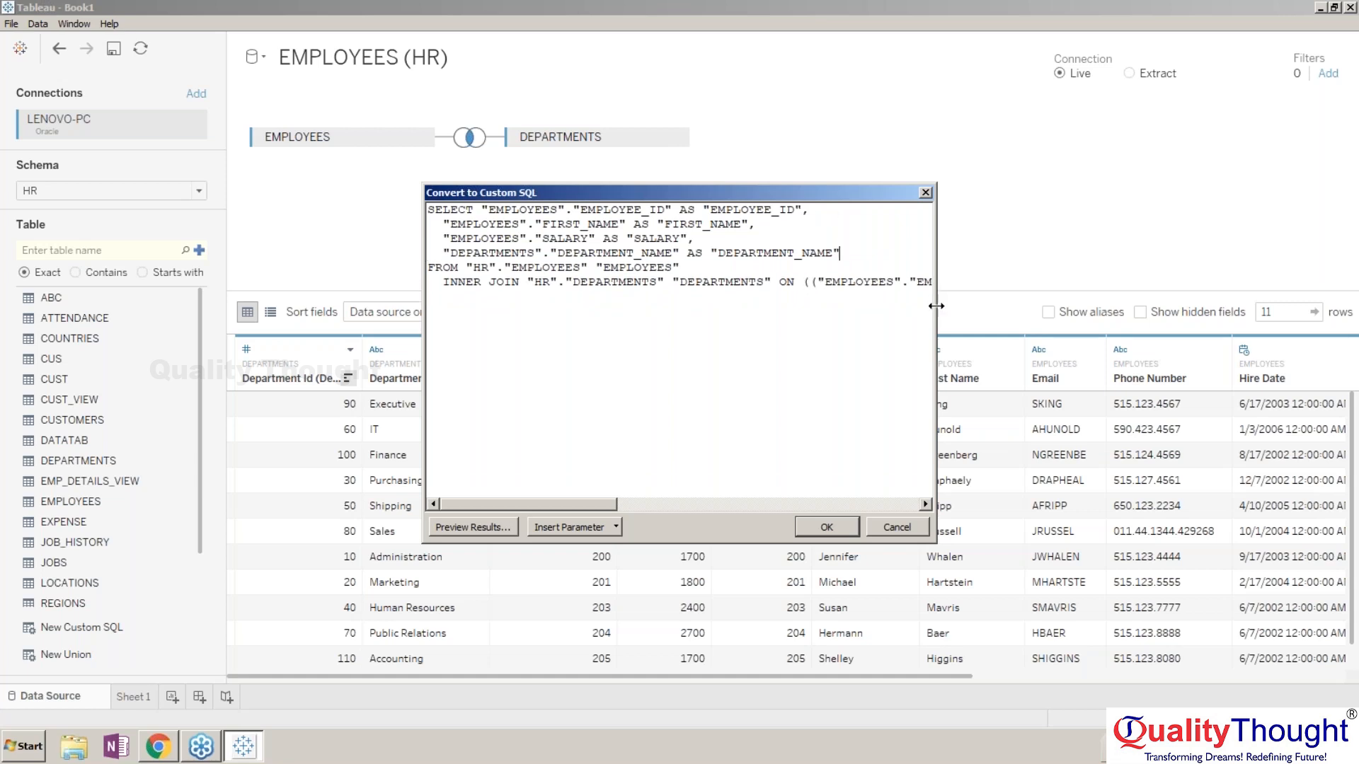
- Widen and reposition the Convert to Custom SQL dialog to read more of the INNER JOIN condition
{"action": "left_click_drag", "start_coordinate": [935, 305], "coordinate": [1330, 311]}
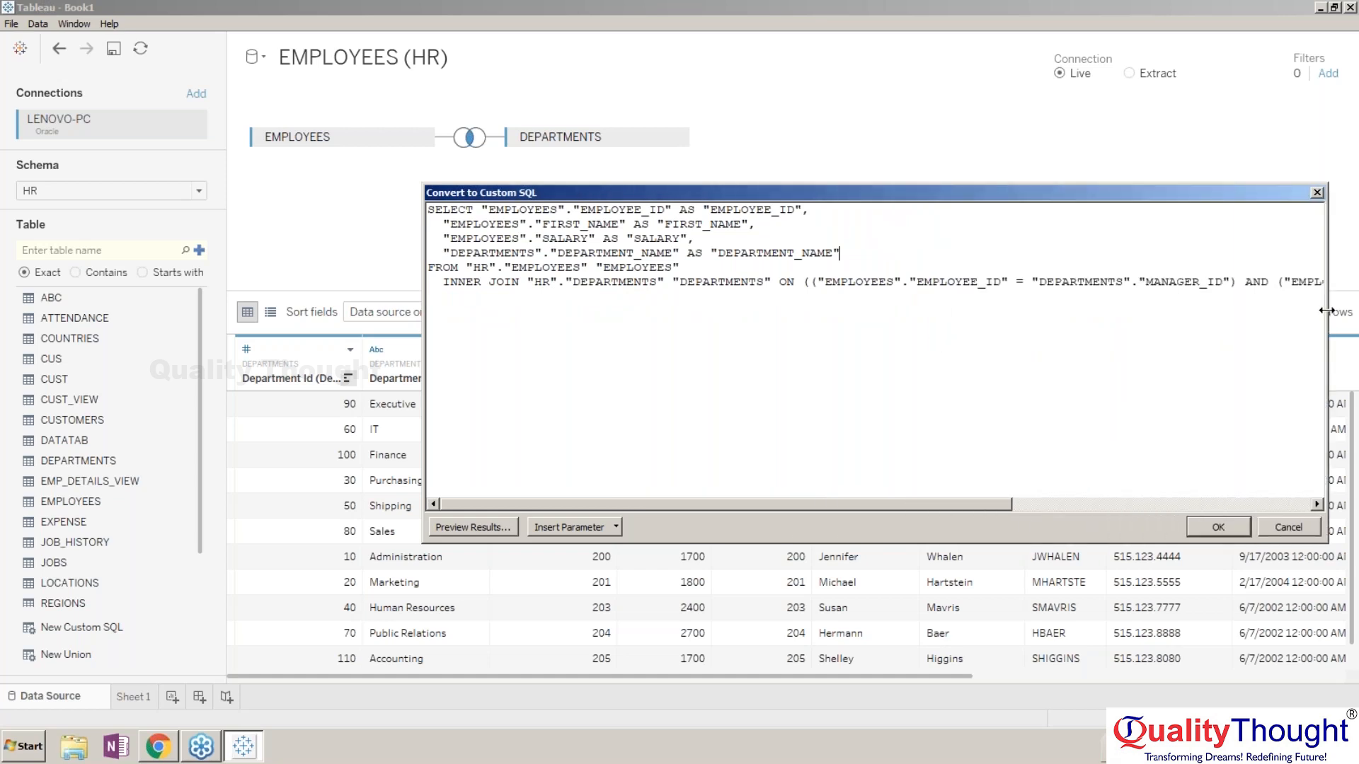
{"action": "left_click_drag", "start_coordinate": [1103, 199], "coordinate": [686, 98]}
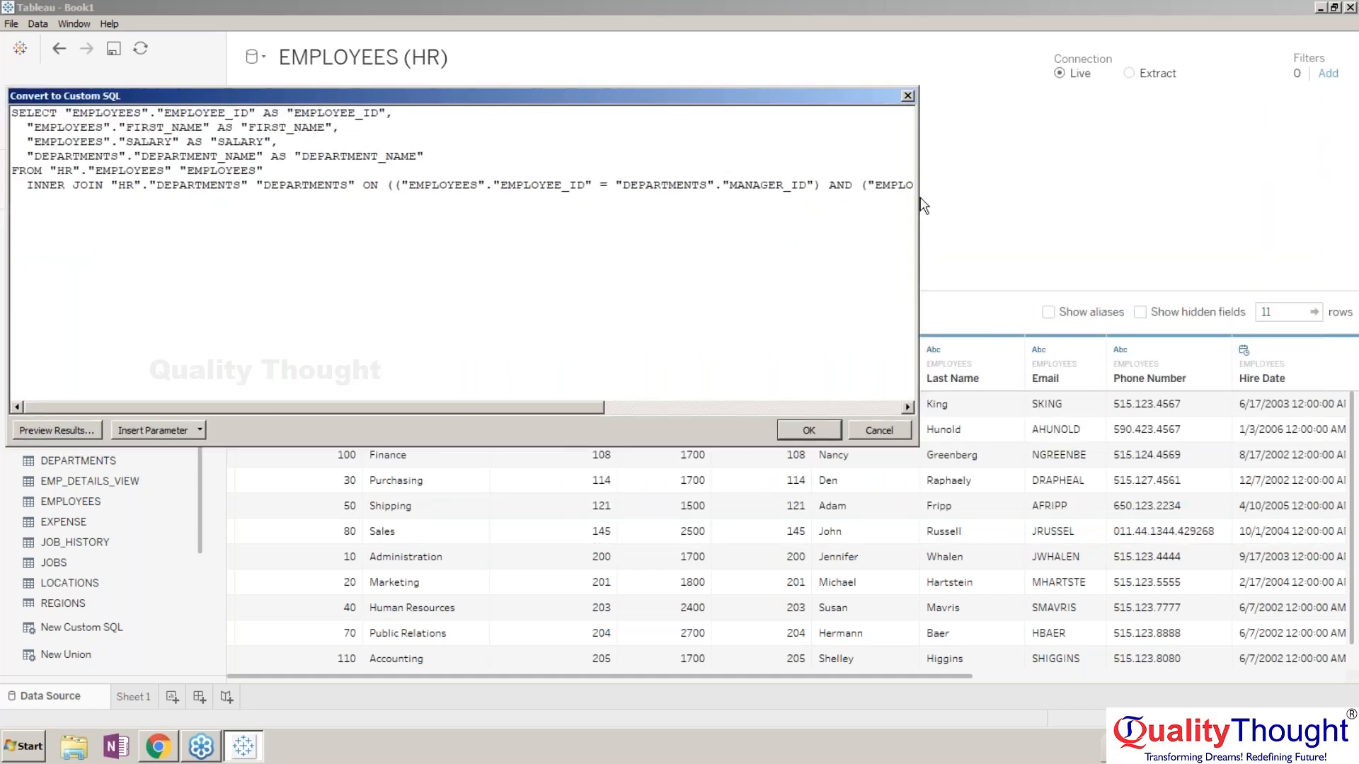
{"action": "left_click_drag", "start_coordinate": [918, 196], "coordinate": [1050, 218]}
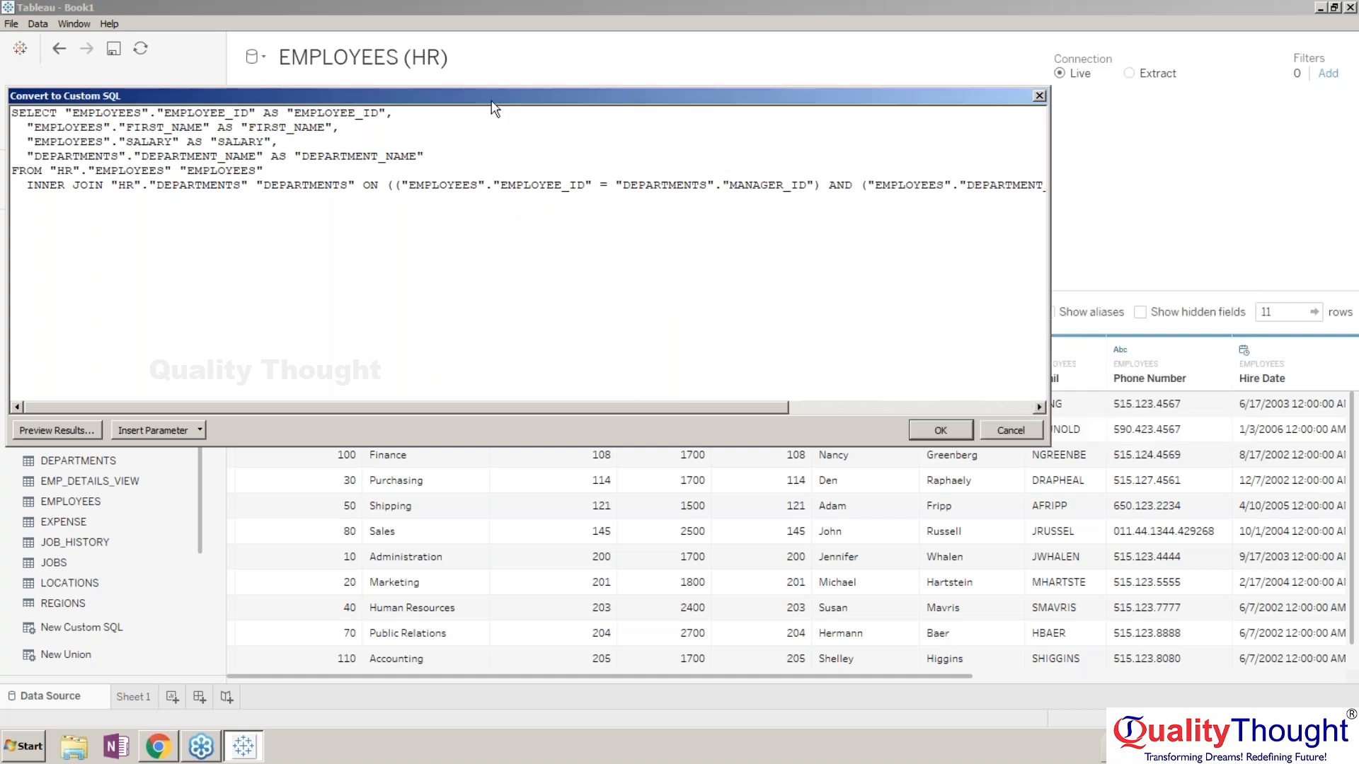
- Move the conversion dialog clear of the connection pane and confirm the trimmed query as custom SQL
{"action": "left_click_drag", "start_coordinate": [494, 105], "coordinate": [723, 127]}
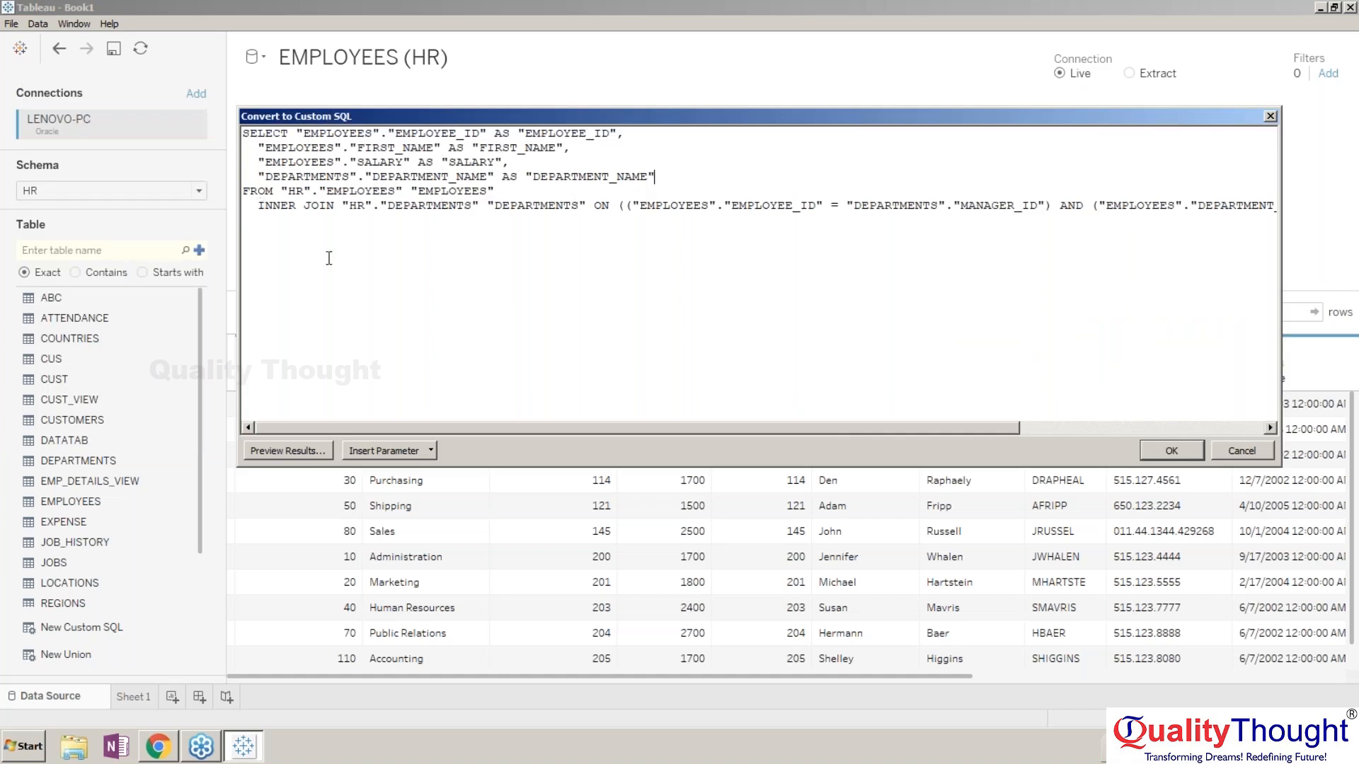
{"action": "left_click", "coordinate": [1171, 451]}
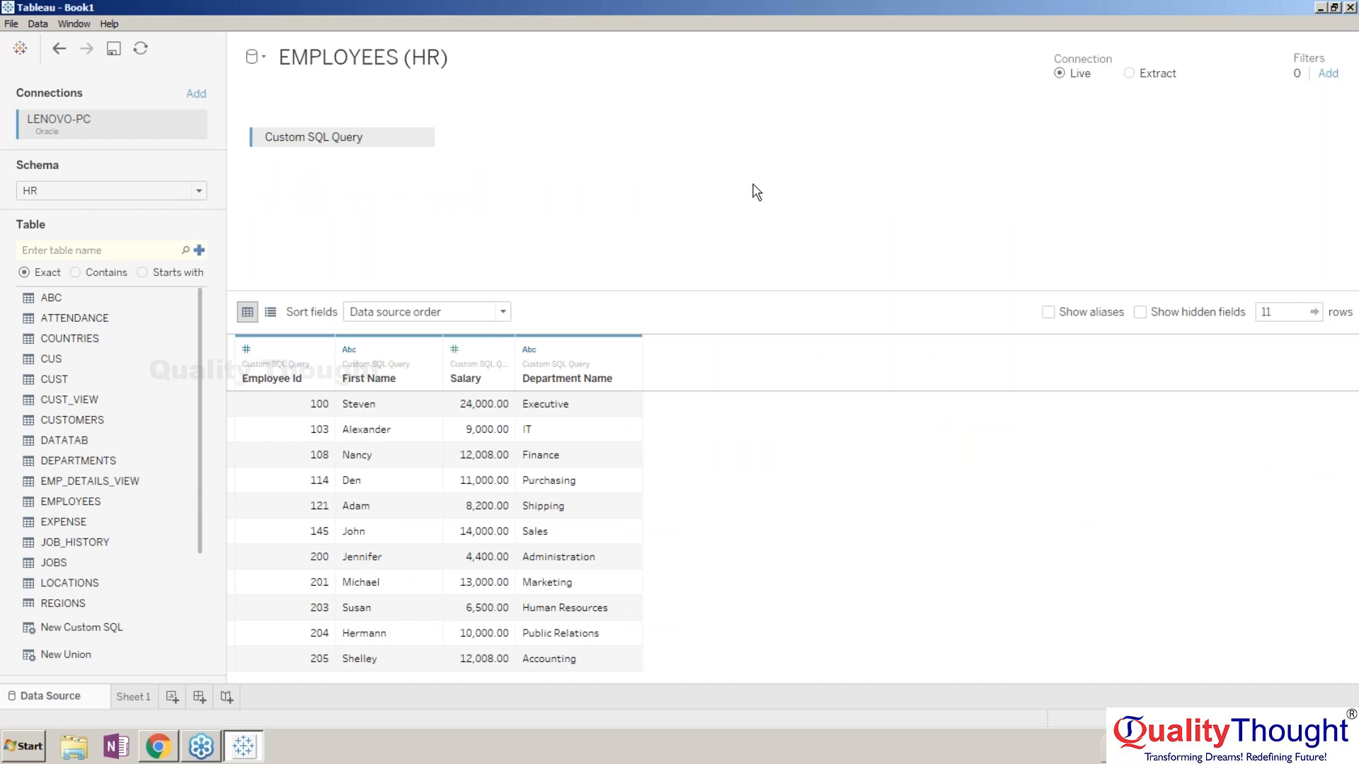
- Open the Custom SQL Query on the canvas for editing
{"action": "left_click", "coordinate": [420, 136]}
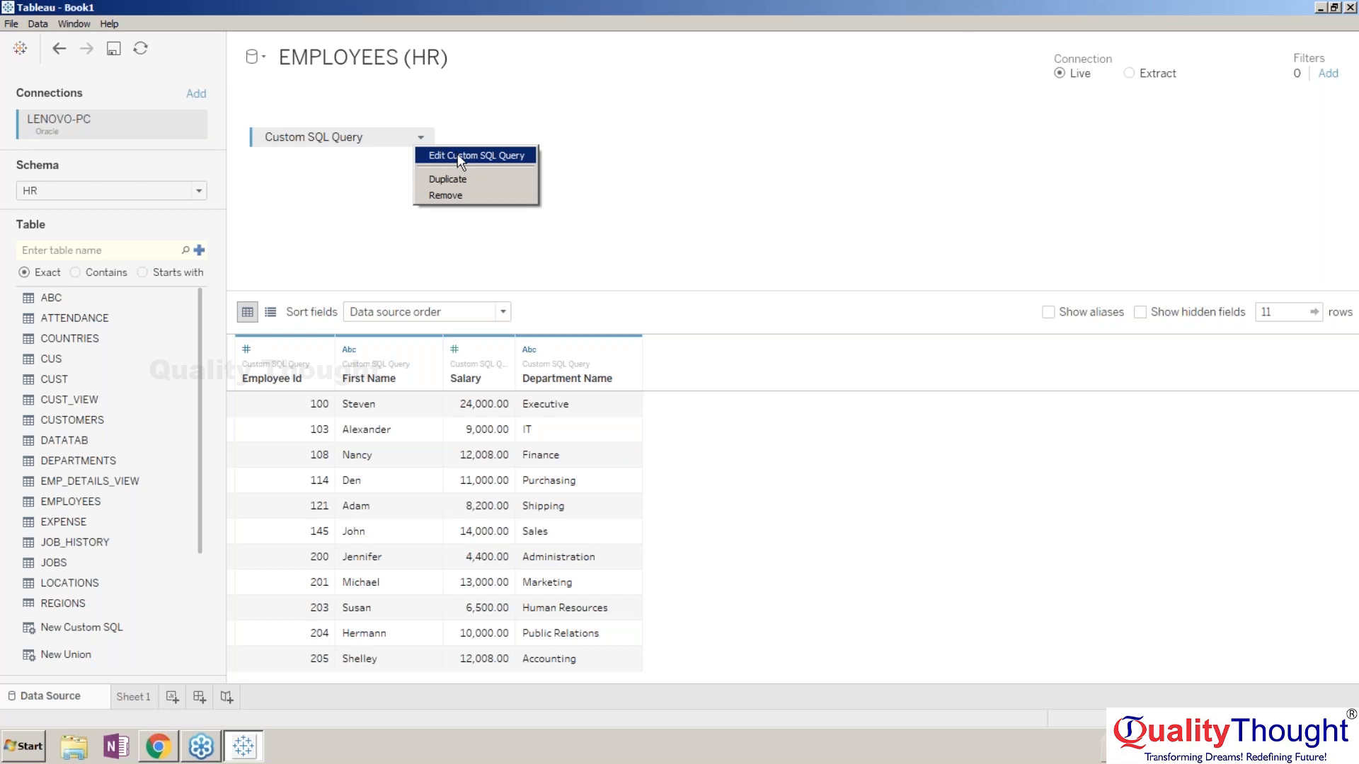
{"action": "left_click", "coordinate": [683, 150]}
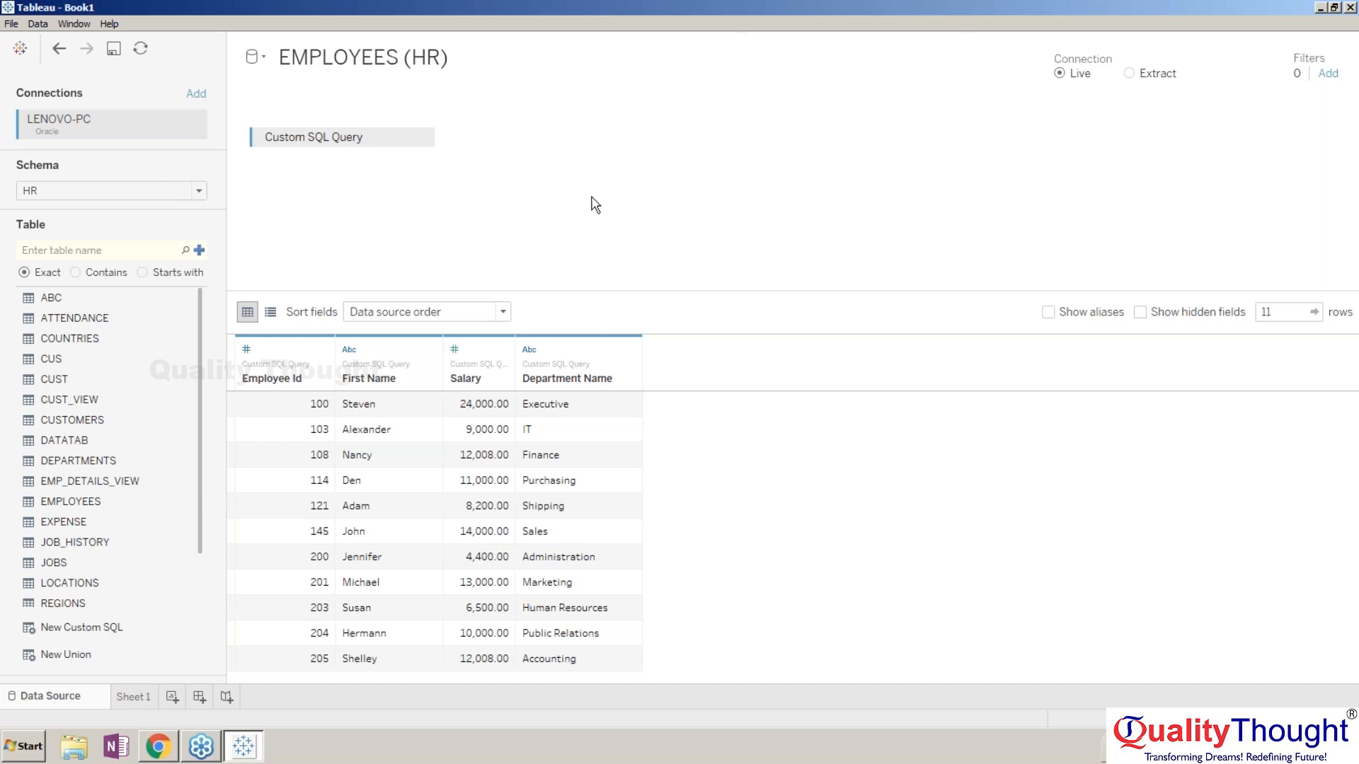
{"action": "left_click", "coordinate": [420, 140]}
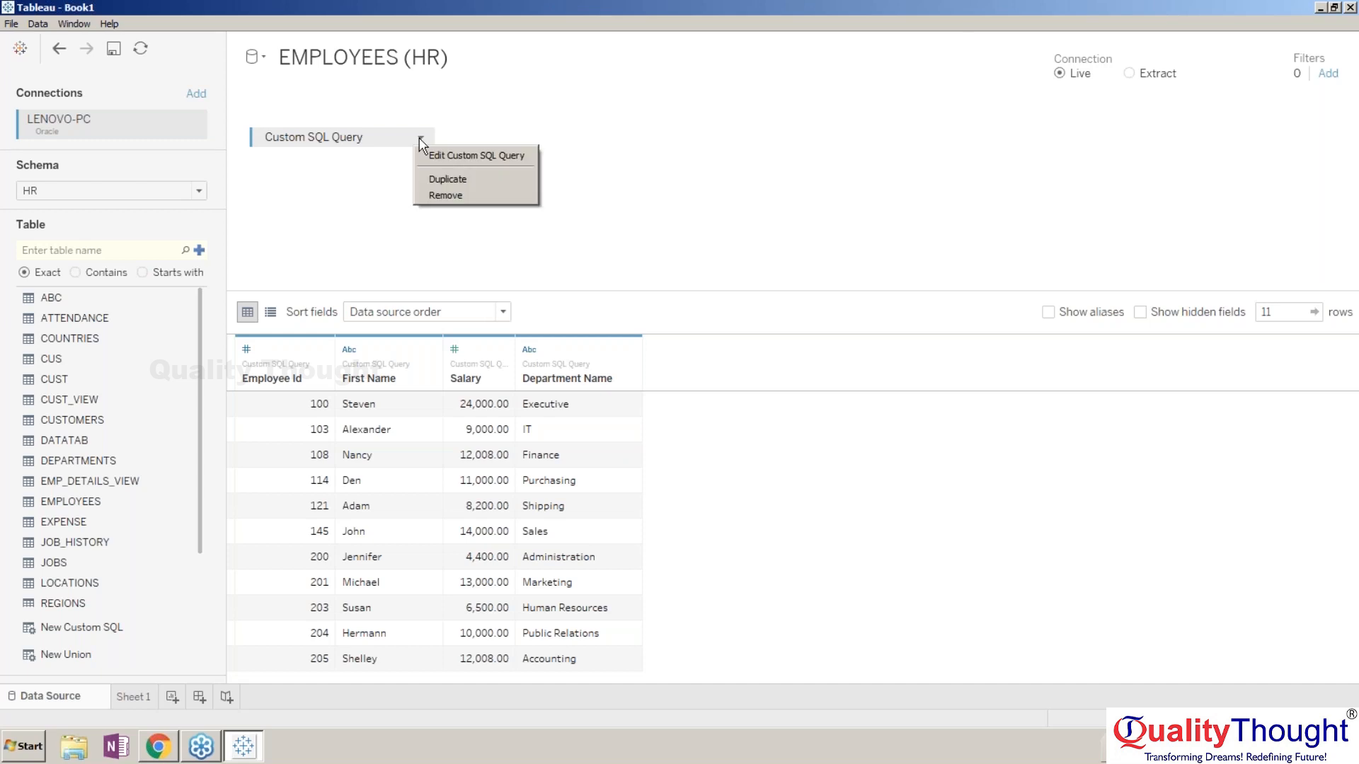
{"action": "left_click", "coordinate": [451, 156]}
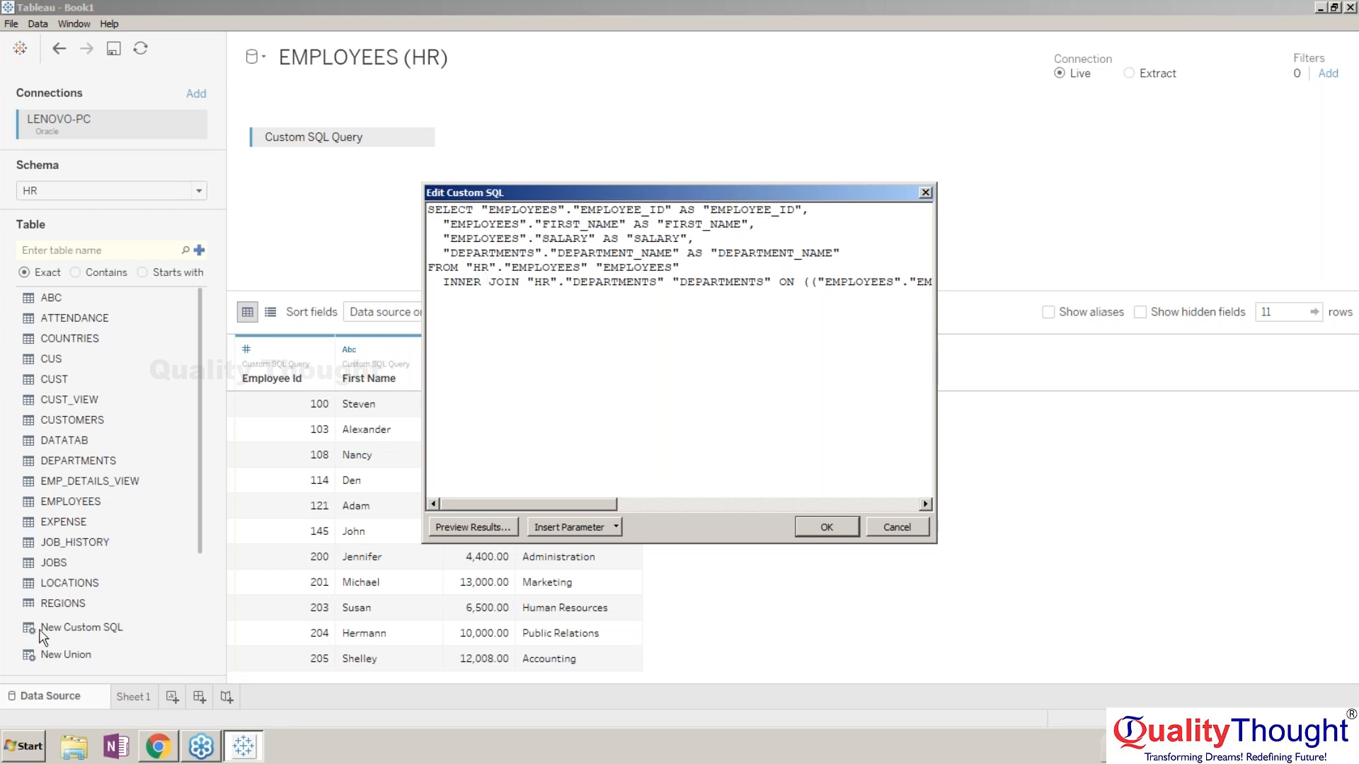
- Switch to a new maximized Notepad document and enter the heading "Employess Table" followed by a blank line
{"action": "left_click", "coordinate": [24, 747]}
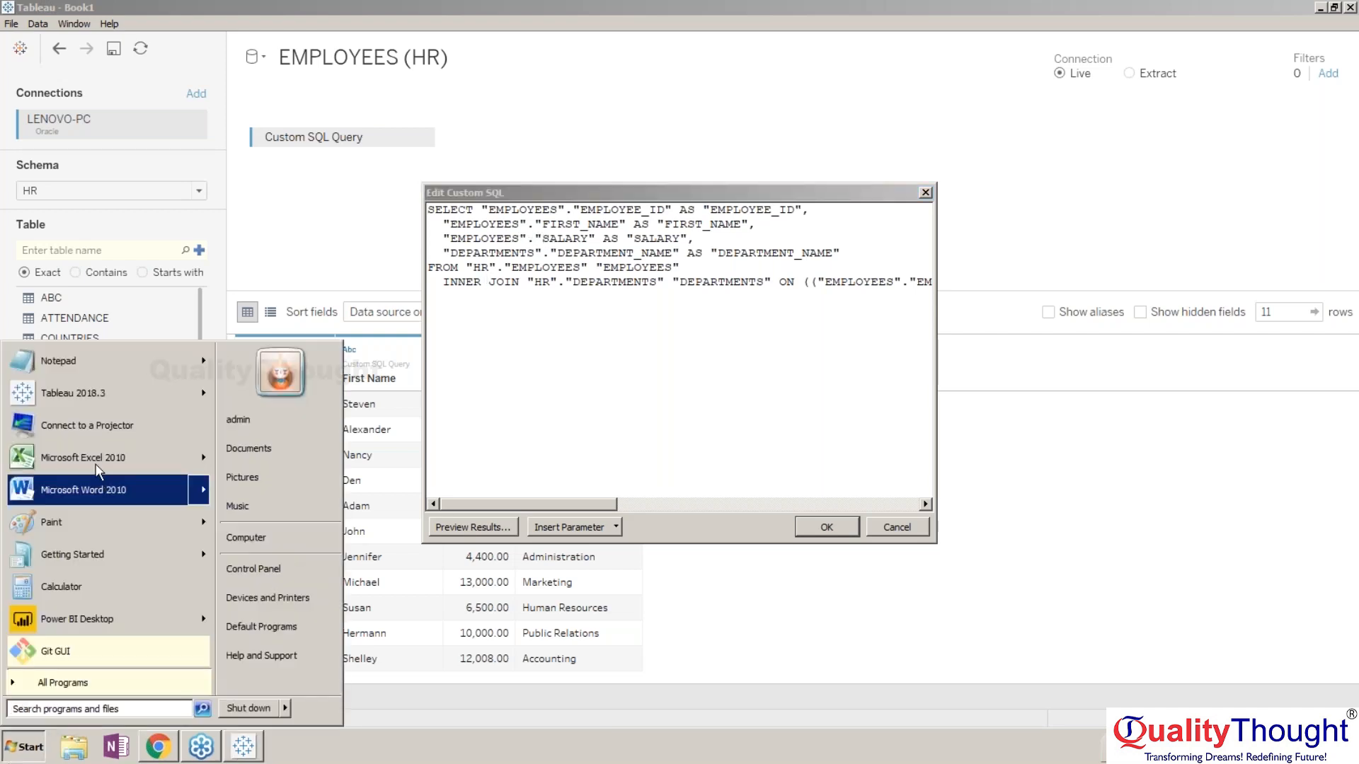
{"action": "left_click", "coordinate": [78, 360]}
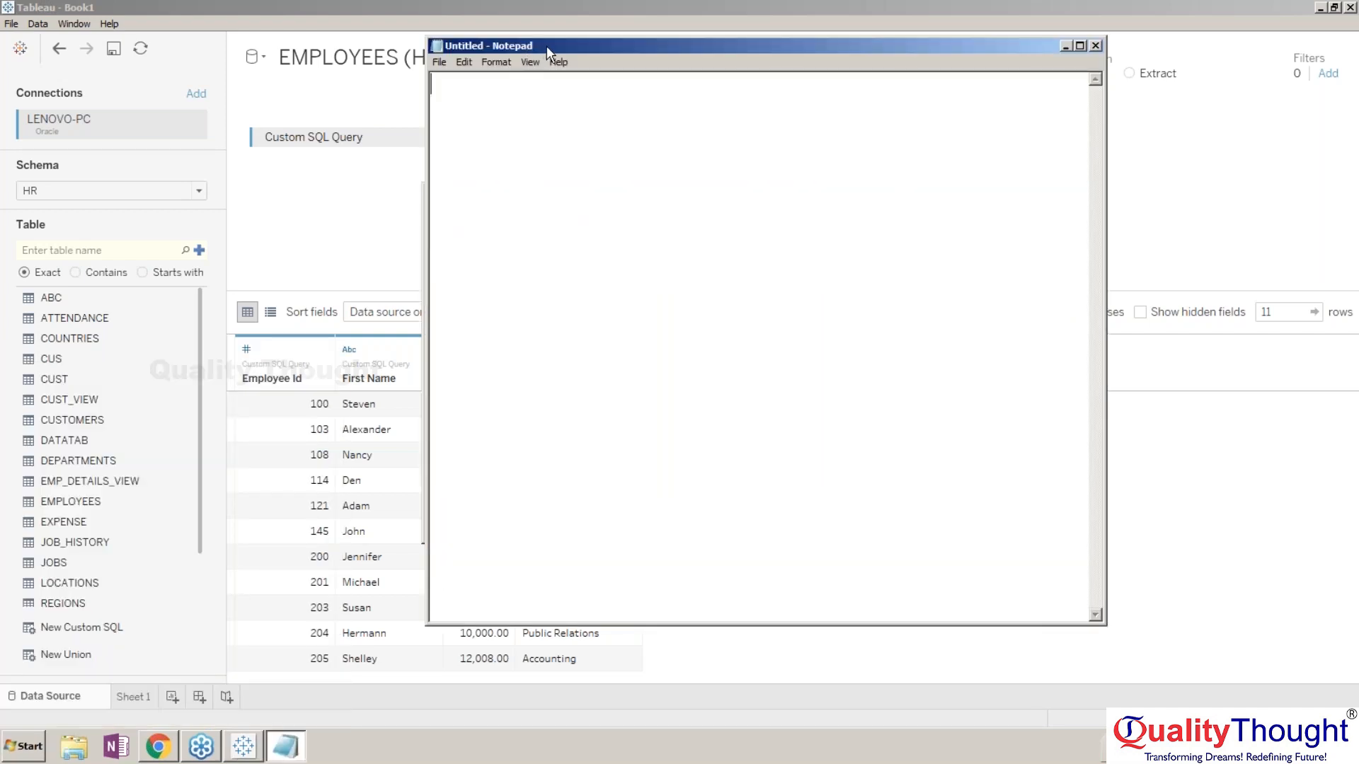
{"action": "double_click", "coordinate": [546, 40]}
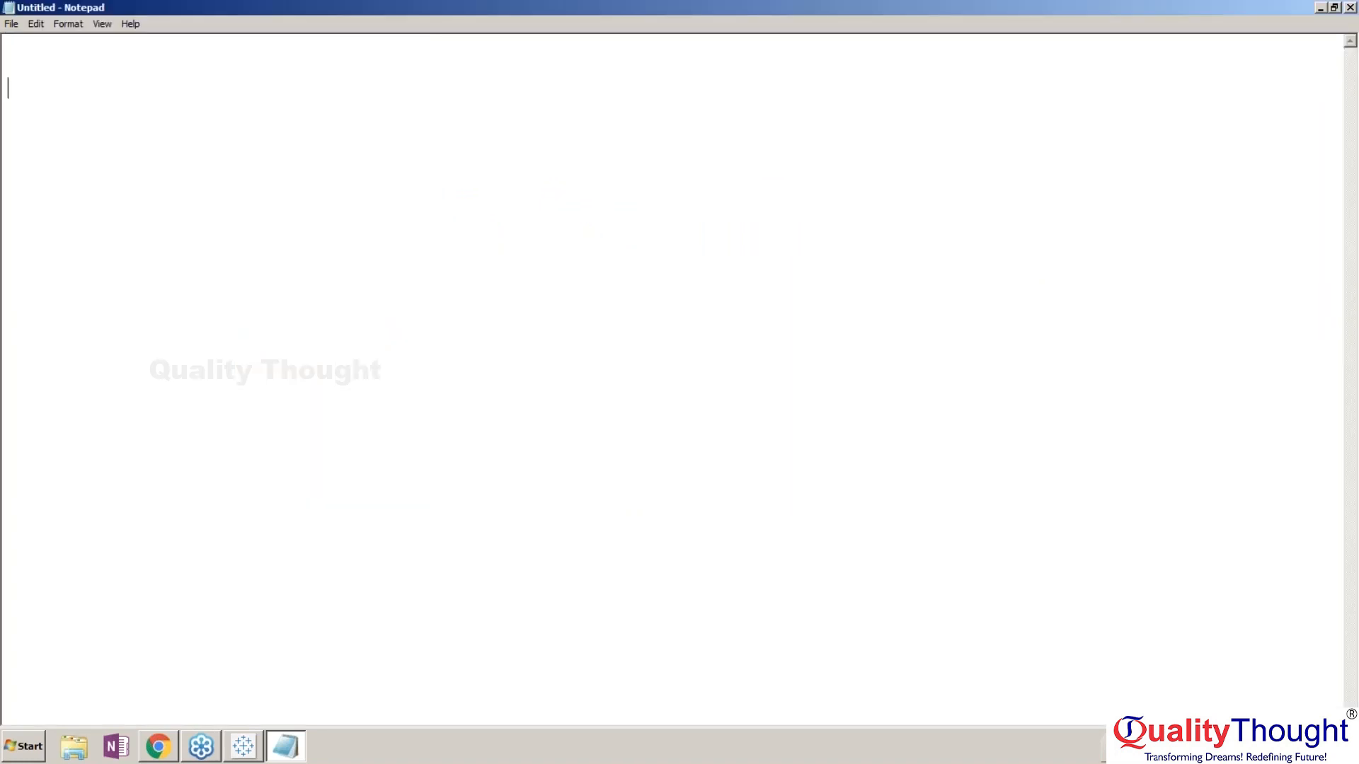
{"action": "type", "text": "Employess Table"}
{"action": "key", "text": "Return"}
{"action": "key", "text": "Return"}
- Enter a header row with the column names Employee_id and Manager_id below the heading
{"action": "type", "text": "Employee_id   Emp"}
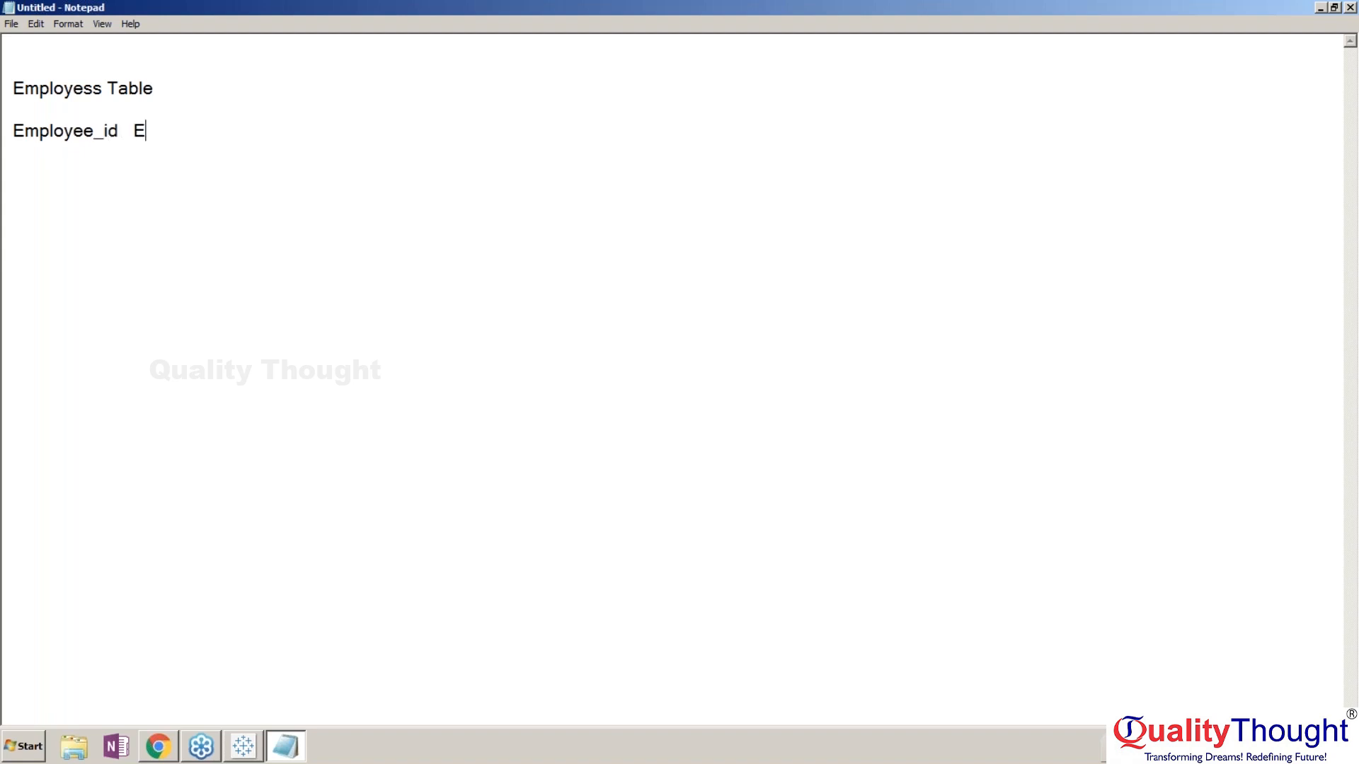
{"action": "key", "text": "BackSpace"}
{"action": "key", "text": "BackSpace"}
{"action": "key", "text": "BackSpace"}
{"action": "key", "text": "BackSpace"}
{"action": "type", "text": "Maanger"}
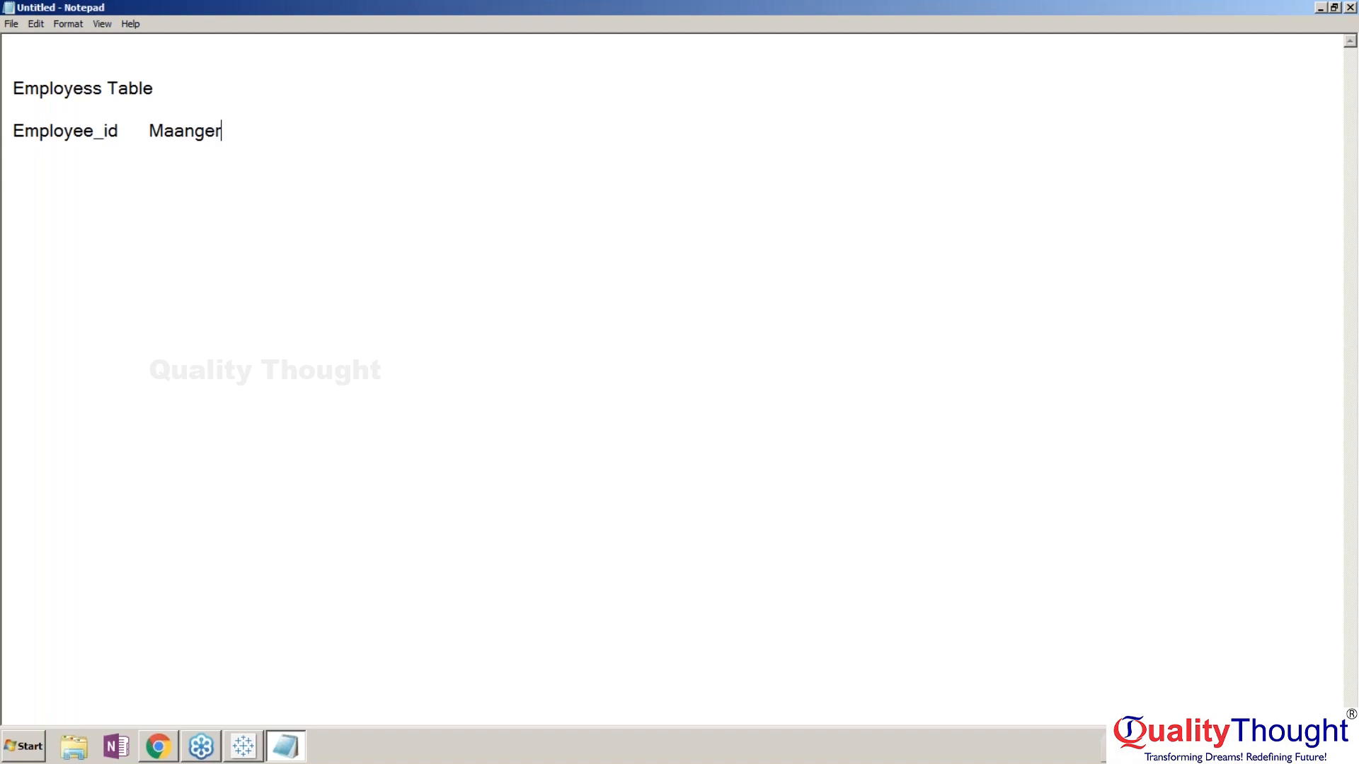
{"action": "type", "text": "_id"}
{"action": "key", "text": "BackSpace"}
{"action": "key", "text": "BackSpace"}
{"action": "key", "text": "BackSpace"}
{"action": "key", "text": "BackSpace"}
{"action": "key", "text": "BackSpace"}
{"action": "key", "text": "BackSpace"}
{"action": "key", "text": "BackSpace"}
{"action": "key", "text": "BackSpace"}
{"action": "type", "text": "nager_id"}
- List the values 101, 102, 103 and 104 on separate lines under Employee_id
{"action": "key", "text": "Return"}
{"action": "type", "text": "101"}
{"action": "key", "text": "Return"}
{"action": "type", "text": "102"}
{"action": "key", "text": "Return"}
{"action": "key", "text": "BackSpace"}
{"action": "type", "text": "102    "}
{"action": "type", "text": "103"}
{"action": "key", "text": "Return"}
{"action": "type", "text": "104"}
{"action": "key", "text": "Return"}
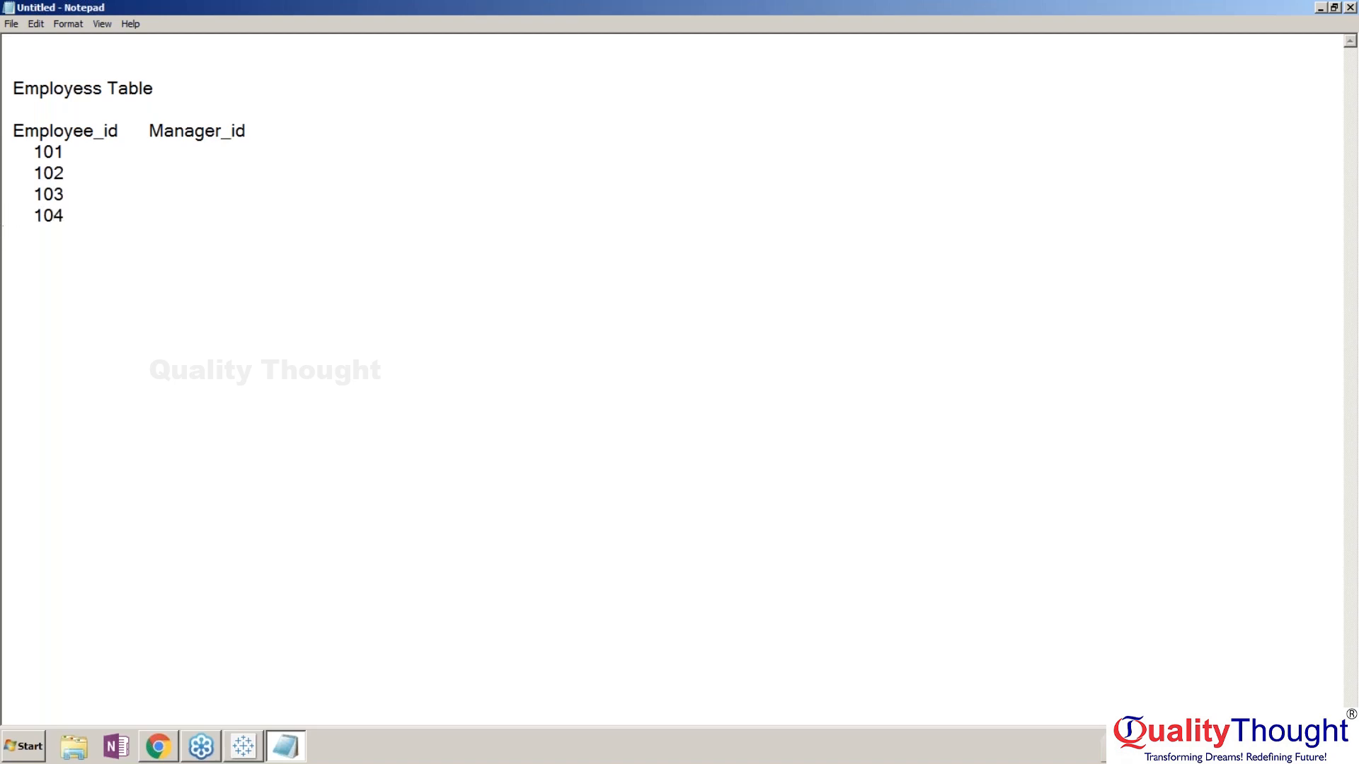
- Fill the Manager_id column with 105 for employees 101, 102 and 103, and 106 for employee 104
{"action": "left_click", "coordinate": [165, 153]}
{"action": "type", "text": "105"}
{"action": "left_click", "coordinate": [178, 177]}
{"action": "type", "text": "105"}
{"action": "key", "text": "Return"}
{"action": "key", "text": "BackSpace"}
{"action": "key", "text": "BackSpace"}
{"action": "key", "text": "BackSpace"}
{"action": "key", "text": "BackSpace"}
{"action": "type", "text": "105"}
{"action": "left_click", "coordinate": [163, 208]}
{"action": "left_click", "coordinate": [141, 186]}
{"action": "type", "text": "105"}
{"action": "key", "text": "BackSpace"}
{"action": "key", "text": "BackSpace"}
{"action": "key", "text": "BackSpace"}
{"action": "type", "text": "105"}
{"action": "left_click", "coordinate": [123, 216]}
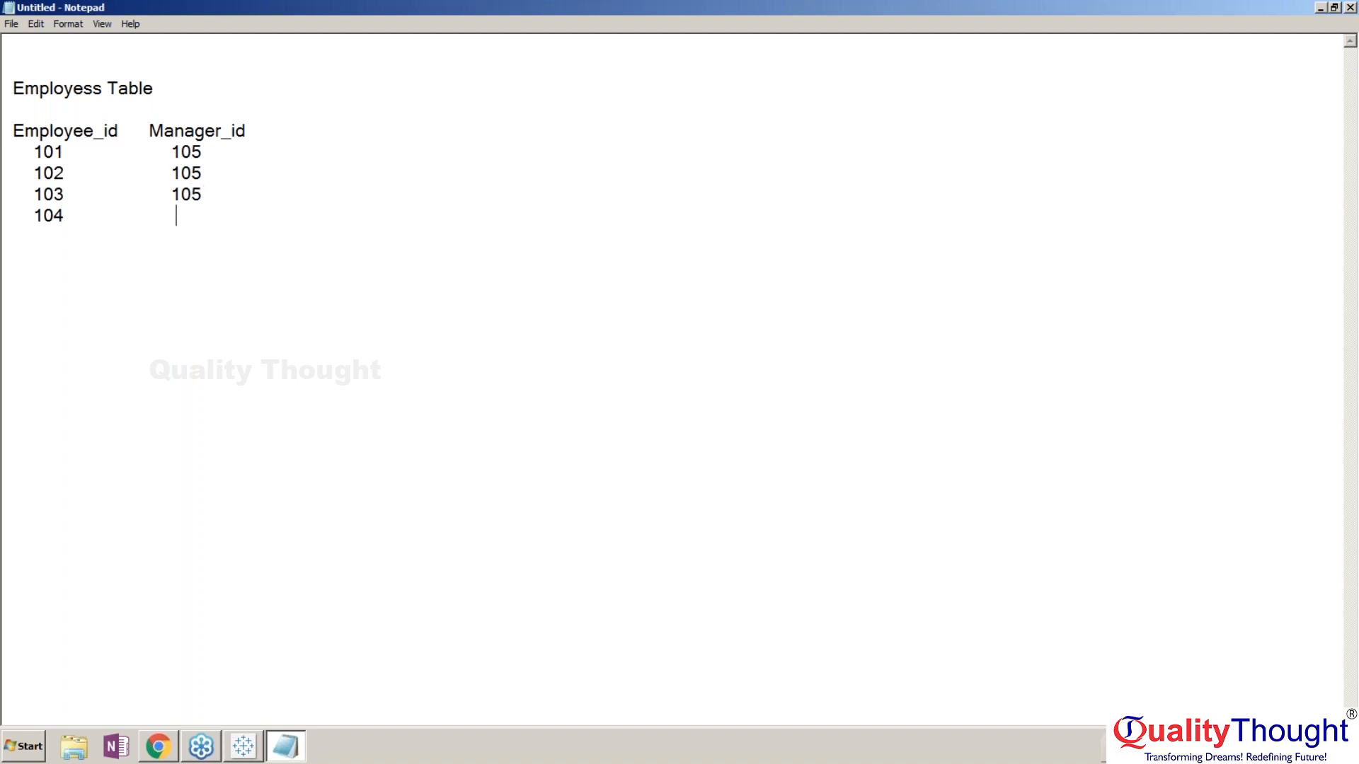
{"action": "type", "text": "104"}
{"action": "key", "text": "BackSpace"}
{"action": "type", "text": "5"}
{"action": "key", "text": "BackSpace"}
{"action": "type", "text": "6"}
- Insert a LAST_NAME column header before Manager_id and shift the four manager values over beneath their header
{"action": "left_click", "coordinate": [133, 133]}
{"action": "type", "text": "LAST_NAME"}
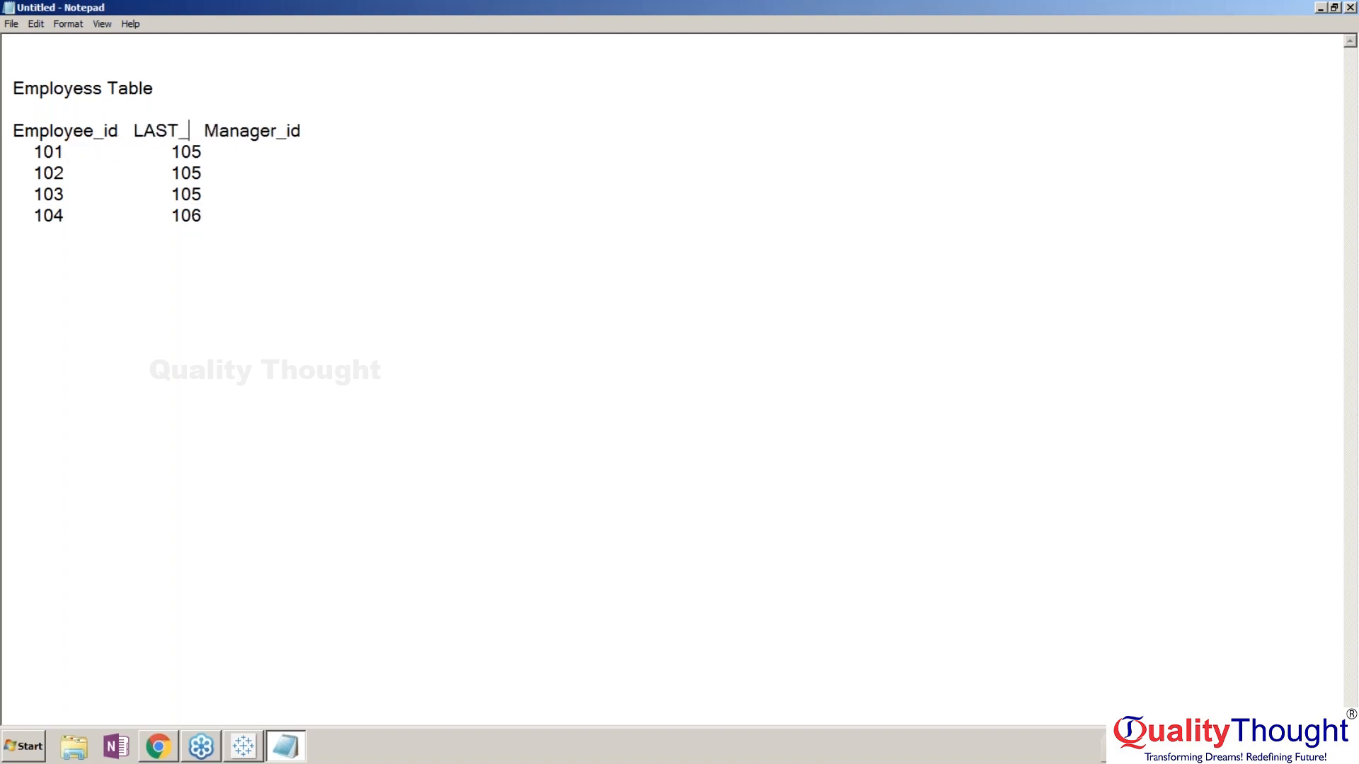
{"action": "left_click", "coordinate": [146, 152]}
{"action": "key", "text": "Tab"}
{"action": "key", "text": "Tab"}
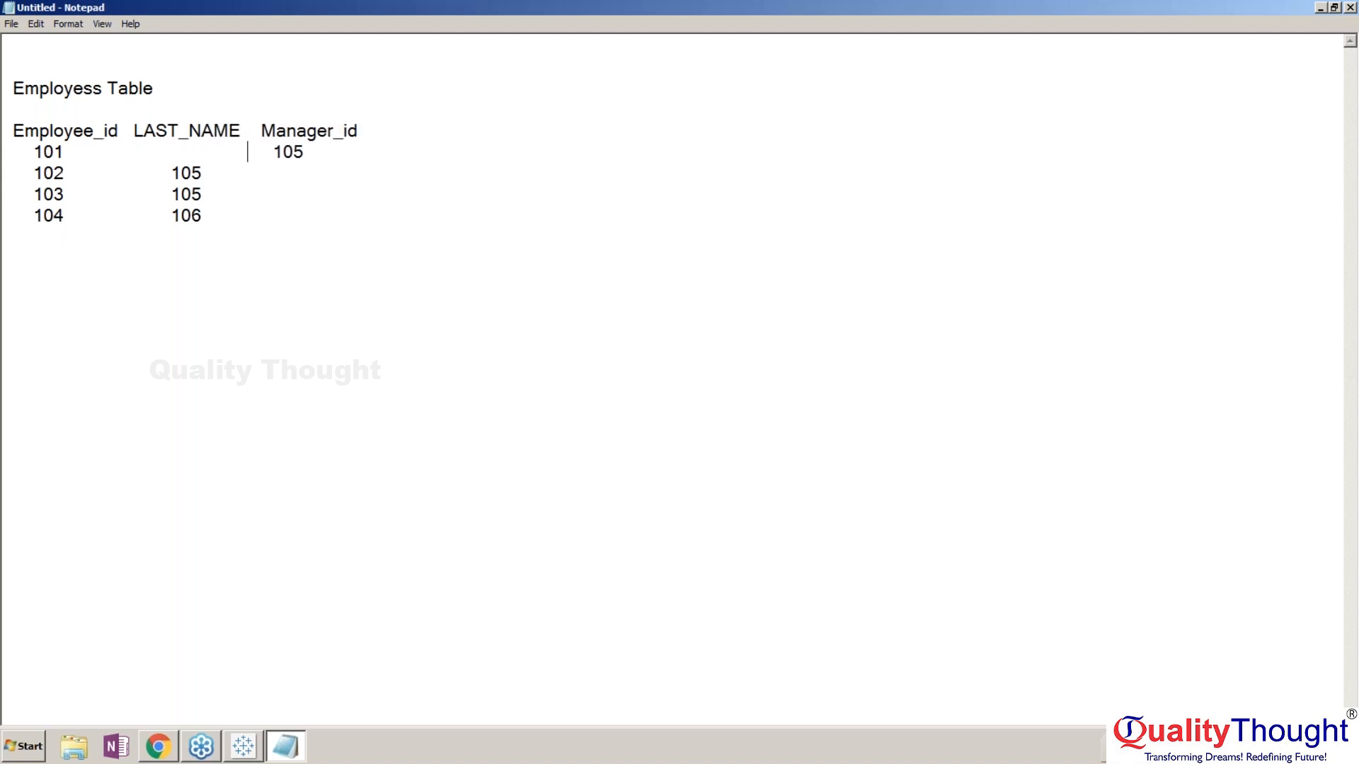
{"action": "key", "text": "Tab"}
{"action": "key", "text": "BackSpace"}
{"action": "left_click", "coordinate": [138, 176]}
{"action": "key", "text": "Tab"}
{"action": "key", "text": "Tab"}
{"action": "left_click", "coordinate": [127, 203]}
{"action": "key", "text": "Tab"}
{"action": "key", "text": "Tab"}
{"action": "key", "text": "Tab"}
{"action": "key", "text": "Tab"}
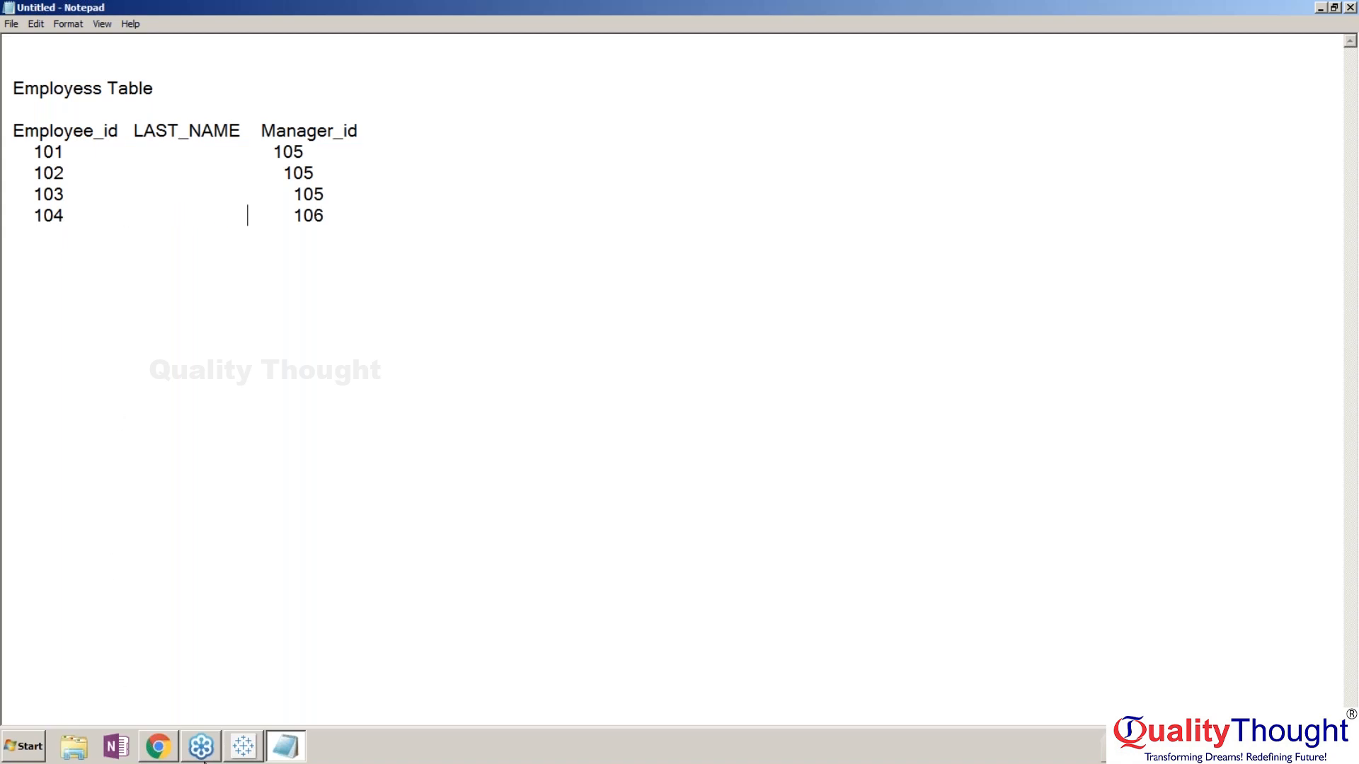
- Switch back to Tableau, put the ON clause on its own line and delete its AND condition on DEPARTMENT_ID
{"action": "left_click", "coordinate": [248, 755]}
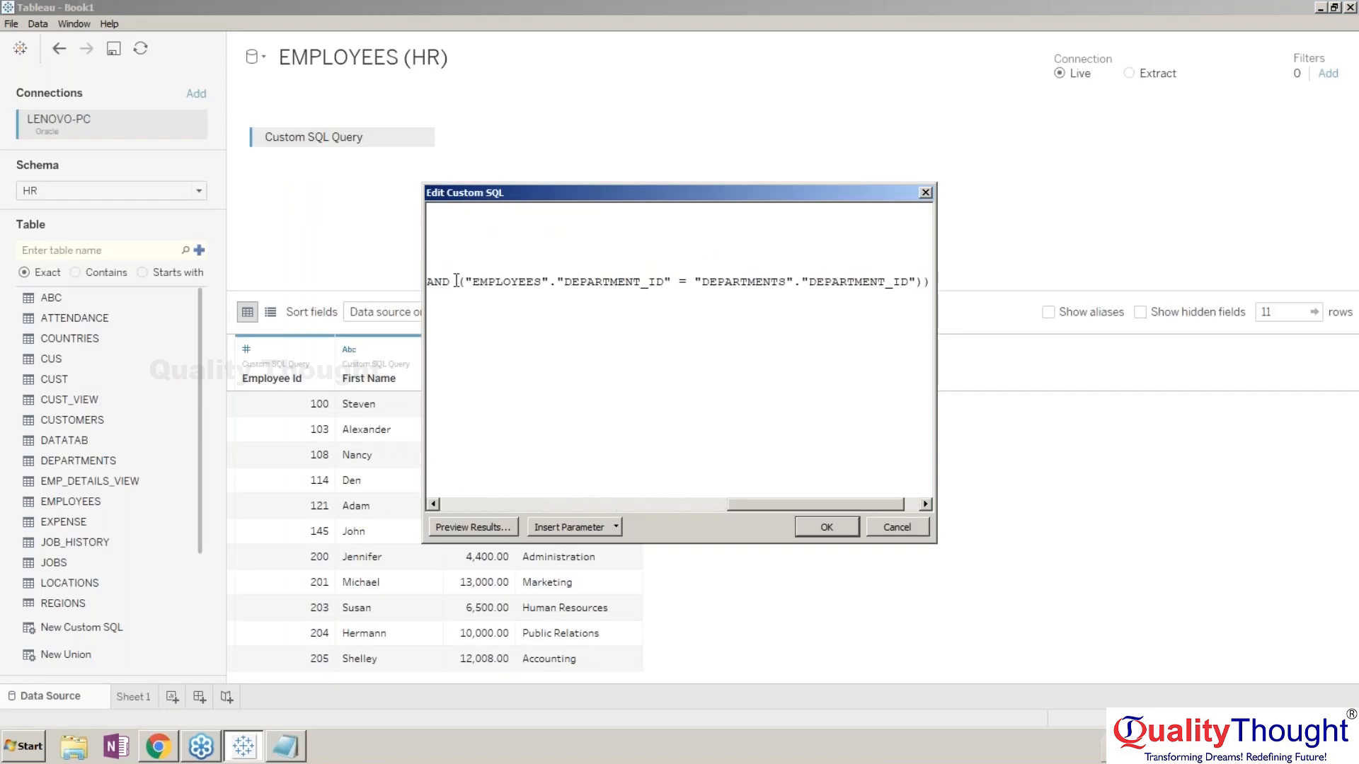
{"action": "left_click", "coordinate": [474, 504]}
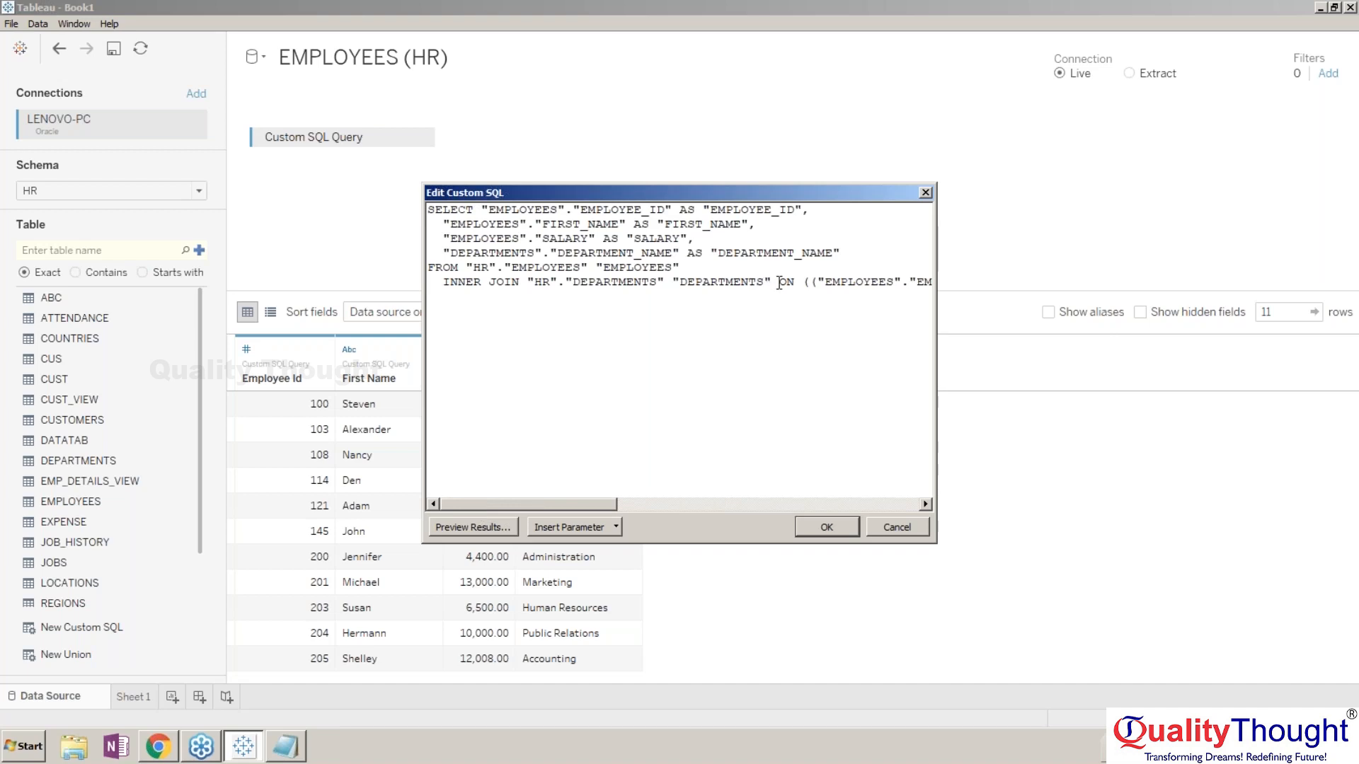
{"action": "left_click", "coordinate": [778, 283]}
{"action": "key", "text": "Return"}
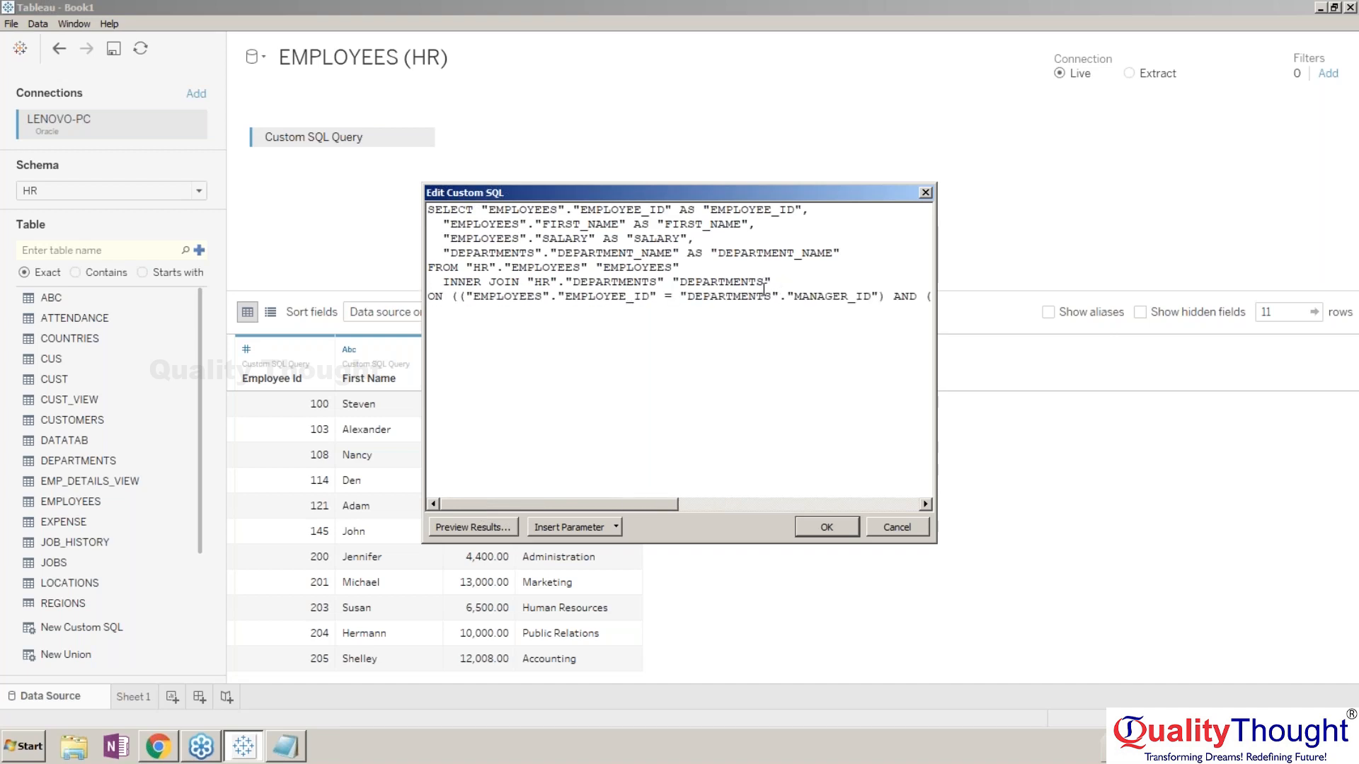
{"action": "left_click_drag", "start_coordinate": [893, 295], "coordinate": [907, 388]}
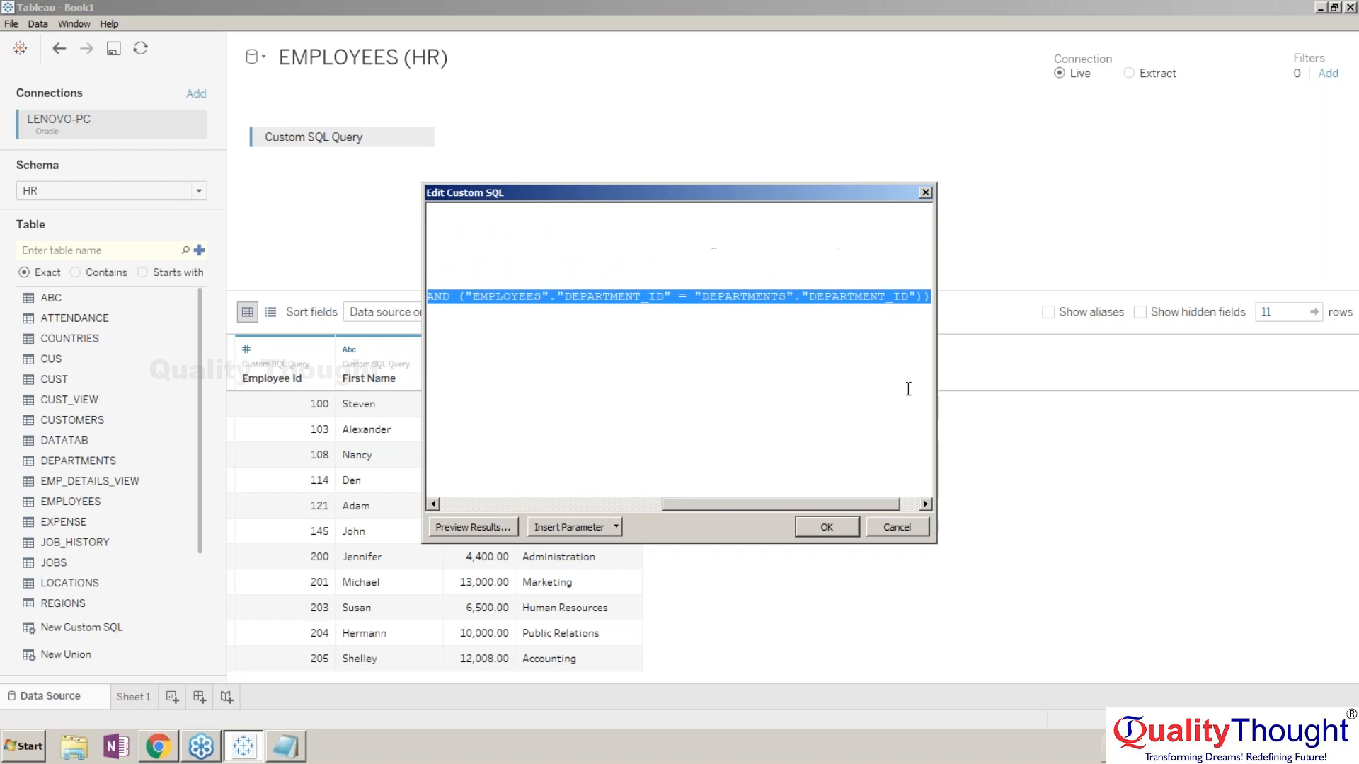
{"action": "key", "text": "BackSpace"}
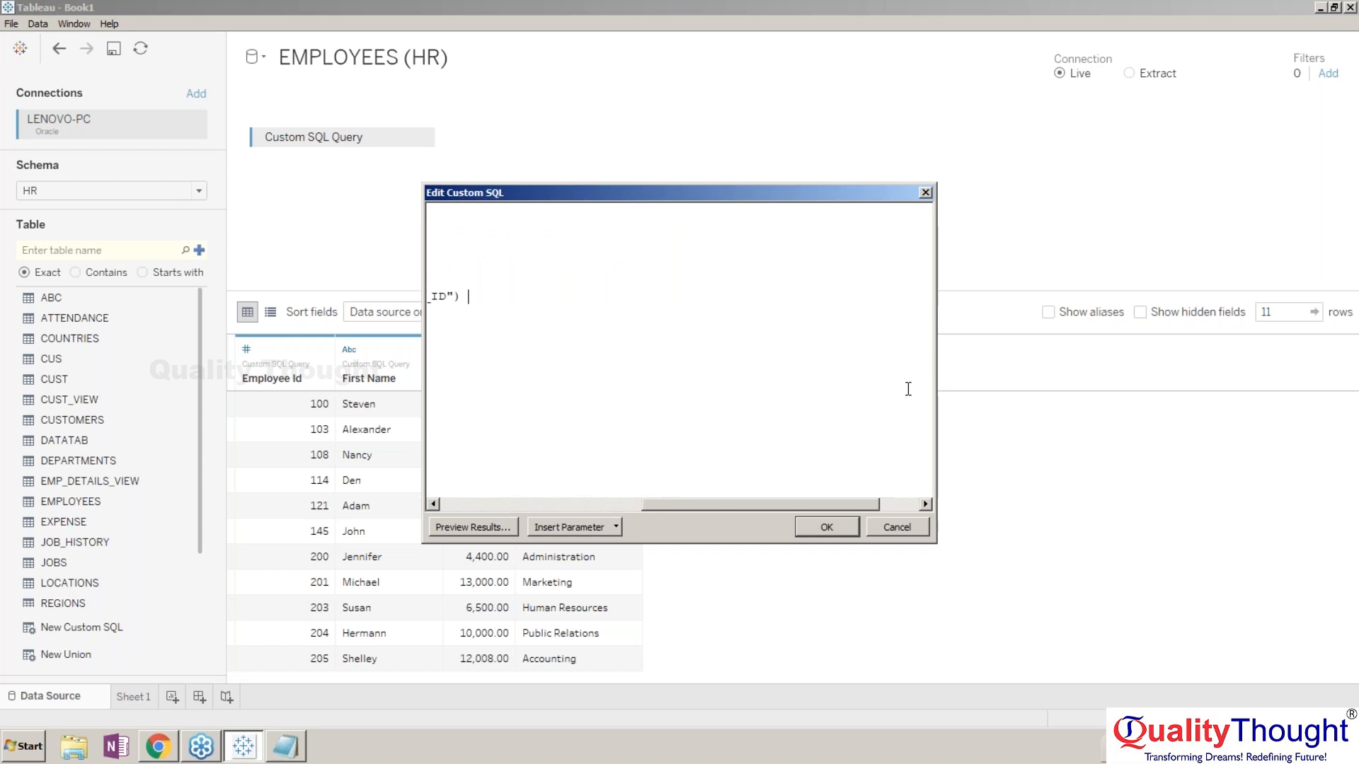
{"action": "left_click", "coordinate": [622, 505]}
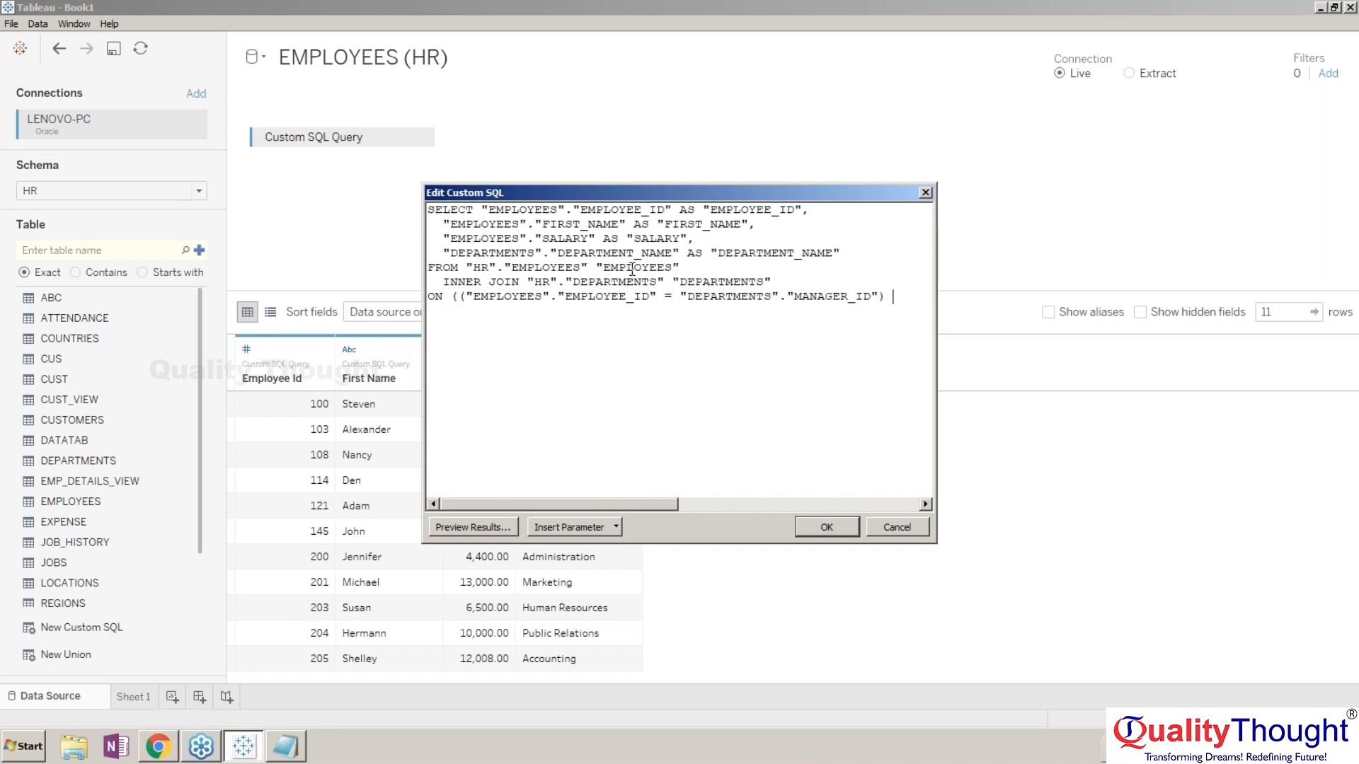
- Shorten the EMPLOYEES alias in the FROM clause to E1 and replace the joined DEPARTMENTS table and alias with a copy of "EMPLOYEES" "E1"
{"action": "left_click_drag", "start_coordinate": [610, 267], "coordinate": [673, 268]}
{"action": "type", "text": "1"}
{"action": "left_click_drag", "start_coordinate": [504, 267], "coordinate": [647, 264]}
{"action": "key", "text": "ctrl+c"}
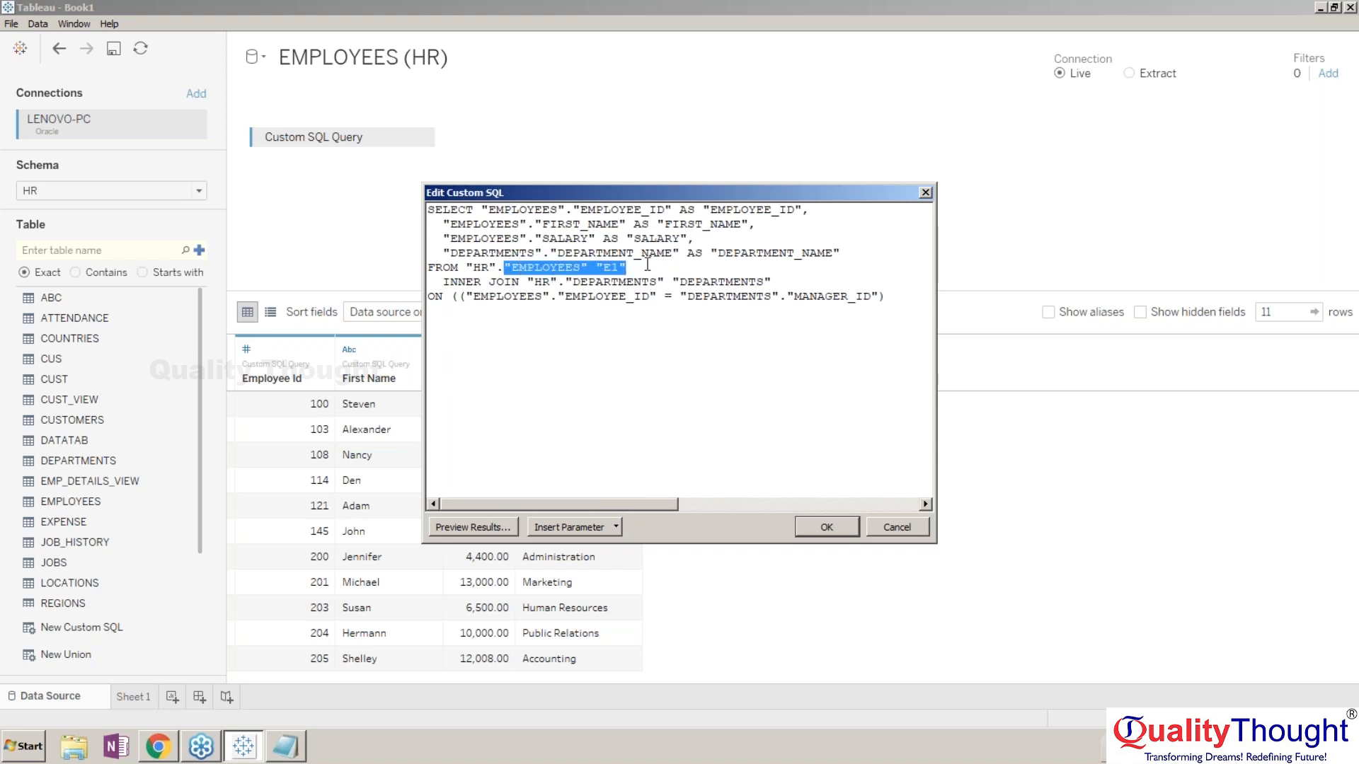
{"action": "left_click", "coordinate": [568, 282]}
{"action": "left_click_drag", "start_coordinate": [568, 282], "coordinate": [779, 276]}
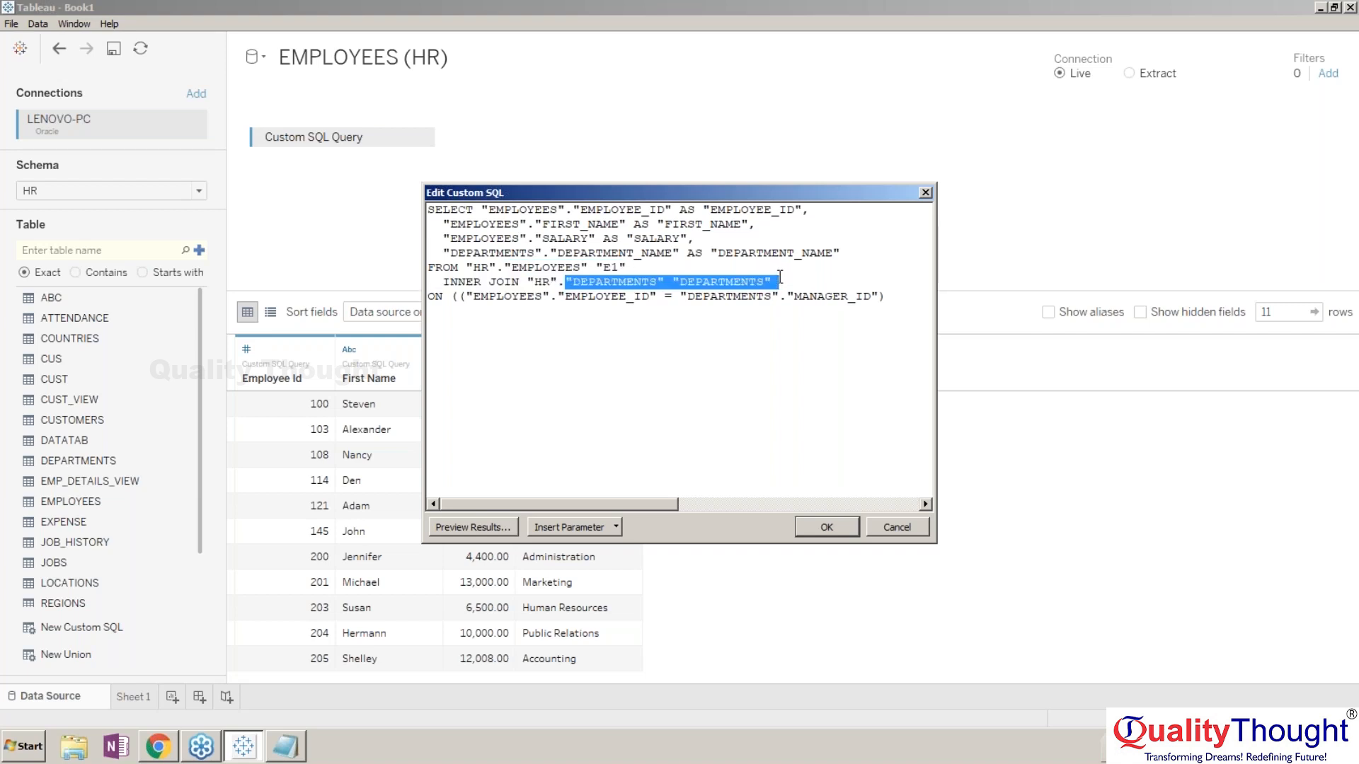
{"action": "key", "text": "ctrl+v"}
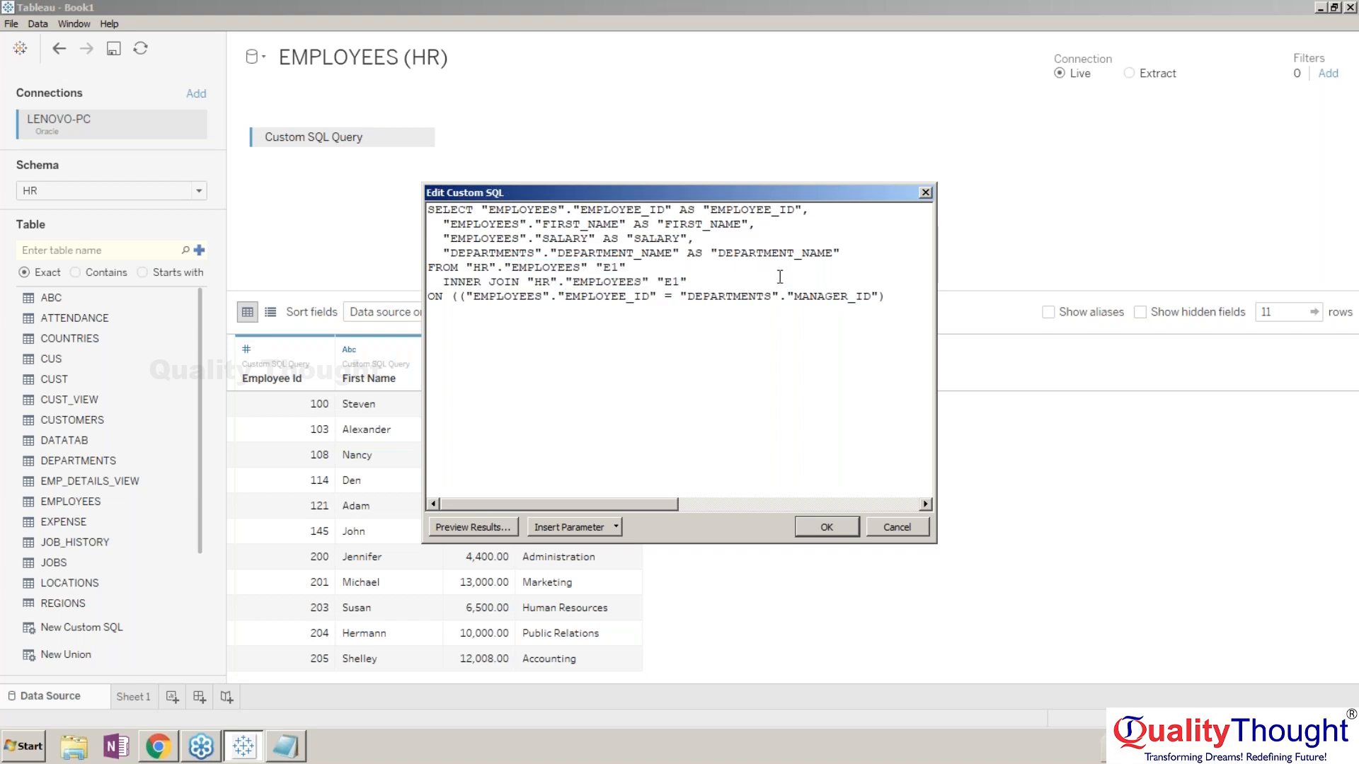
- Change the joined EMPLOYEES table's alias to E2 and pull the INNER JOIN up onto the FROM line
{"action": "left_click", "coordinate": [679, 282]}
{"action": "key", "text": "BackSpace"}
{"action": "type", "text": "2"}
{"action": "left_click", "coordinate": [441, 281]}
{"action": "key", "text": "BackSpace"}
{"action": "key", "text": "BackSpace"}
{"action": "key", "text": "BackSpace"}
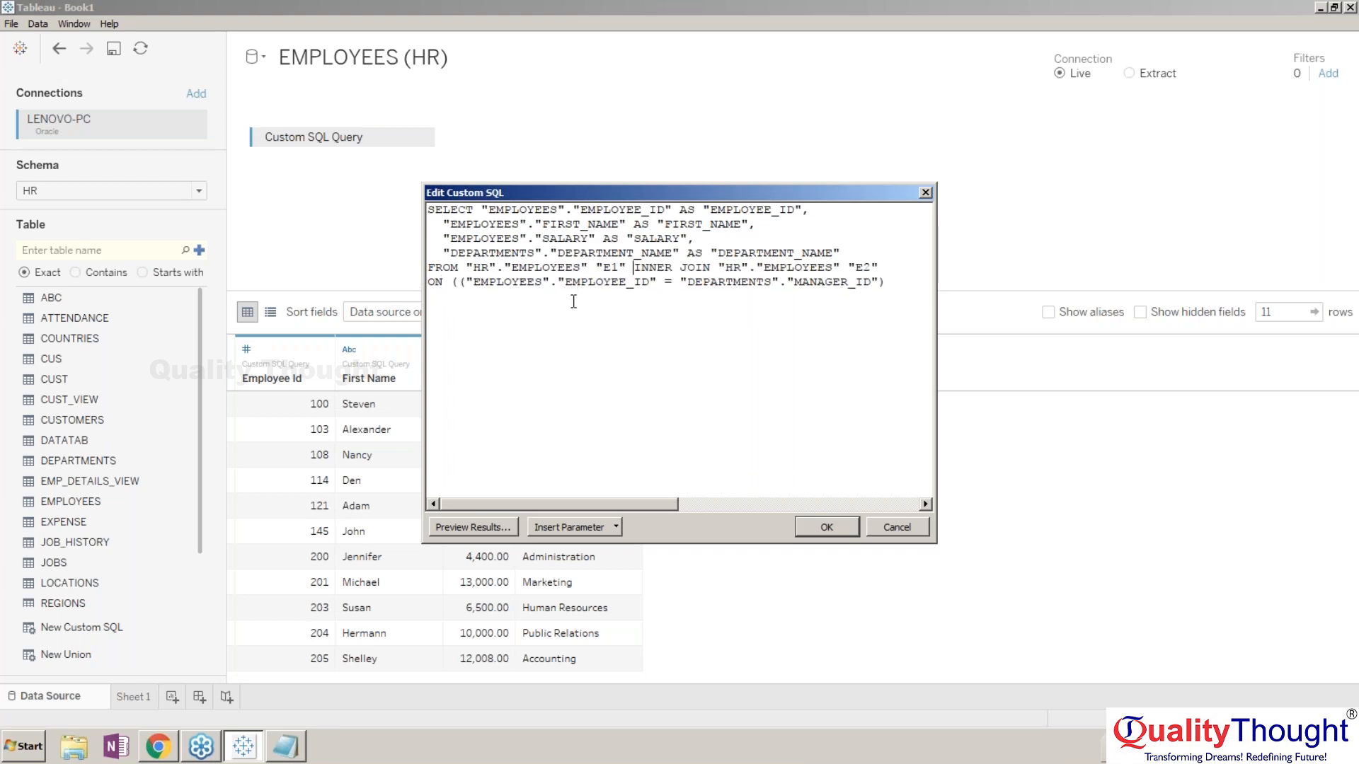
- Change the ON condition's qualifiers so that E1's EMPLOYEE_ID equals E2's MANAGER_ID
{"action": "double_click", "coordinate": [540, 282]}
{"action": "type", "text": "E1"}
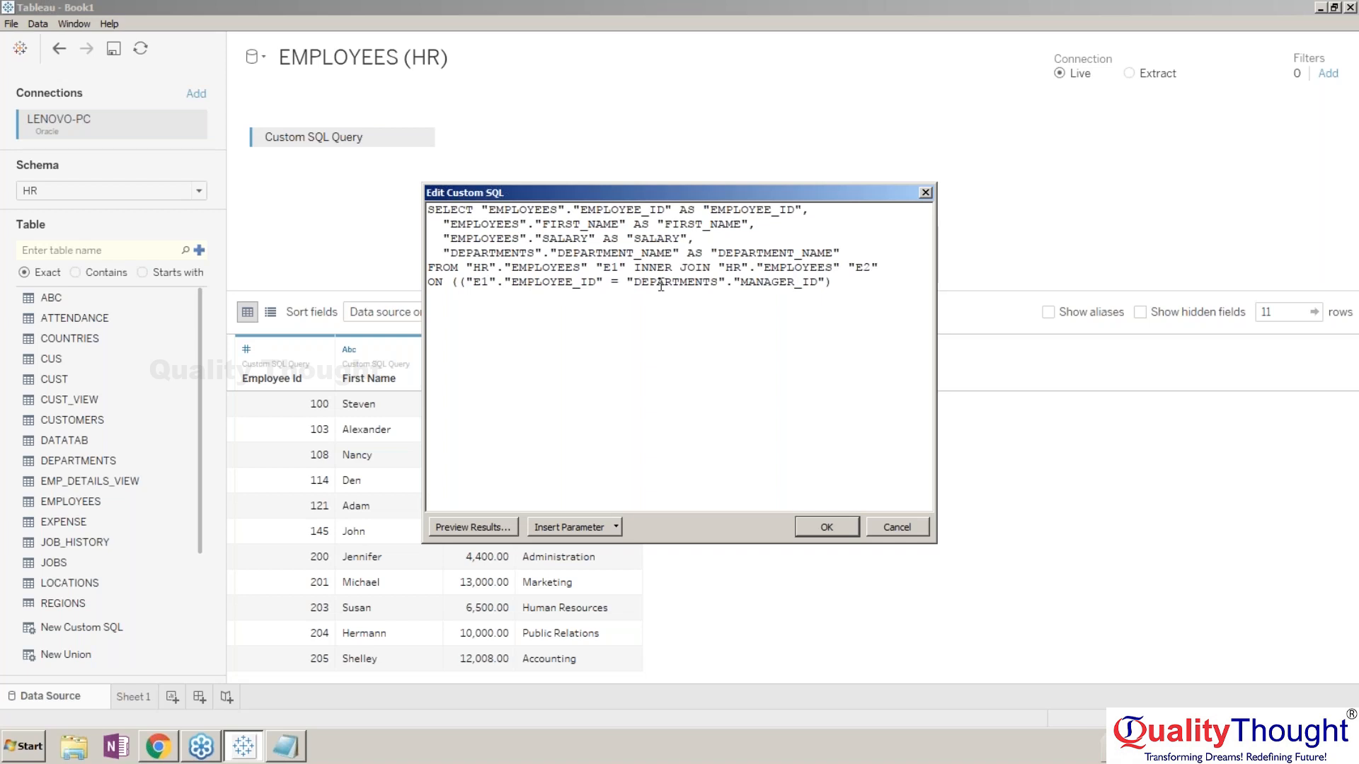
{"action": "left_click", "coordinate": [717, 283]}
{"action": "key", "text": "BackSpace"}
{"action": "key", "text": "BackSpace"}
{"action": "key", "text": "BackSpace"}
{"action": "key", "text": "BackSpace"}
{"action": "key", "text": "BackSpace"}
{"action": "key", "text": "BackSpace"}
{"action": "key", "text": "BackSpace"}
{"action": "key", "text": "BackSpace"}
{"action": "key", "text": "BackSpace"}
{"action": "key", "text": "BackSpace"}
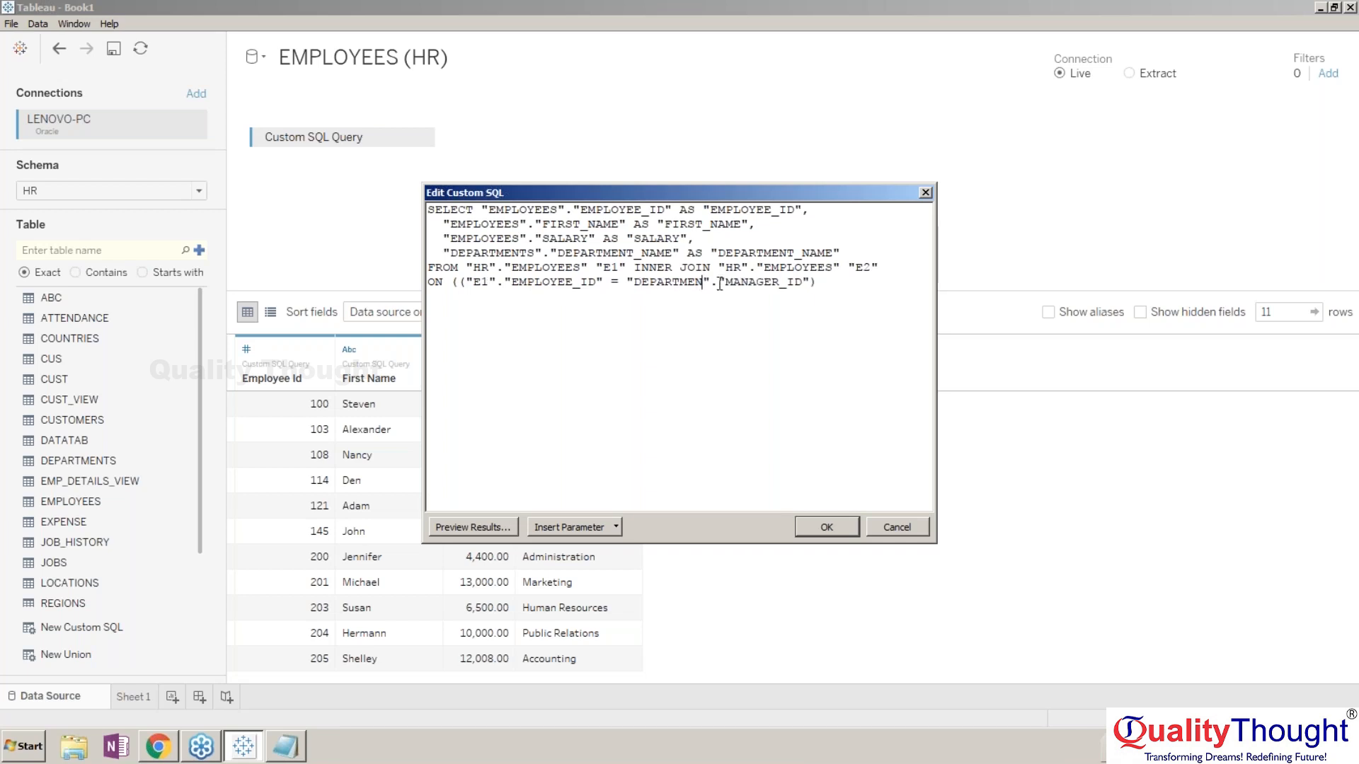
{"action": "key", "text": "BackSpace"}
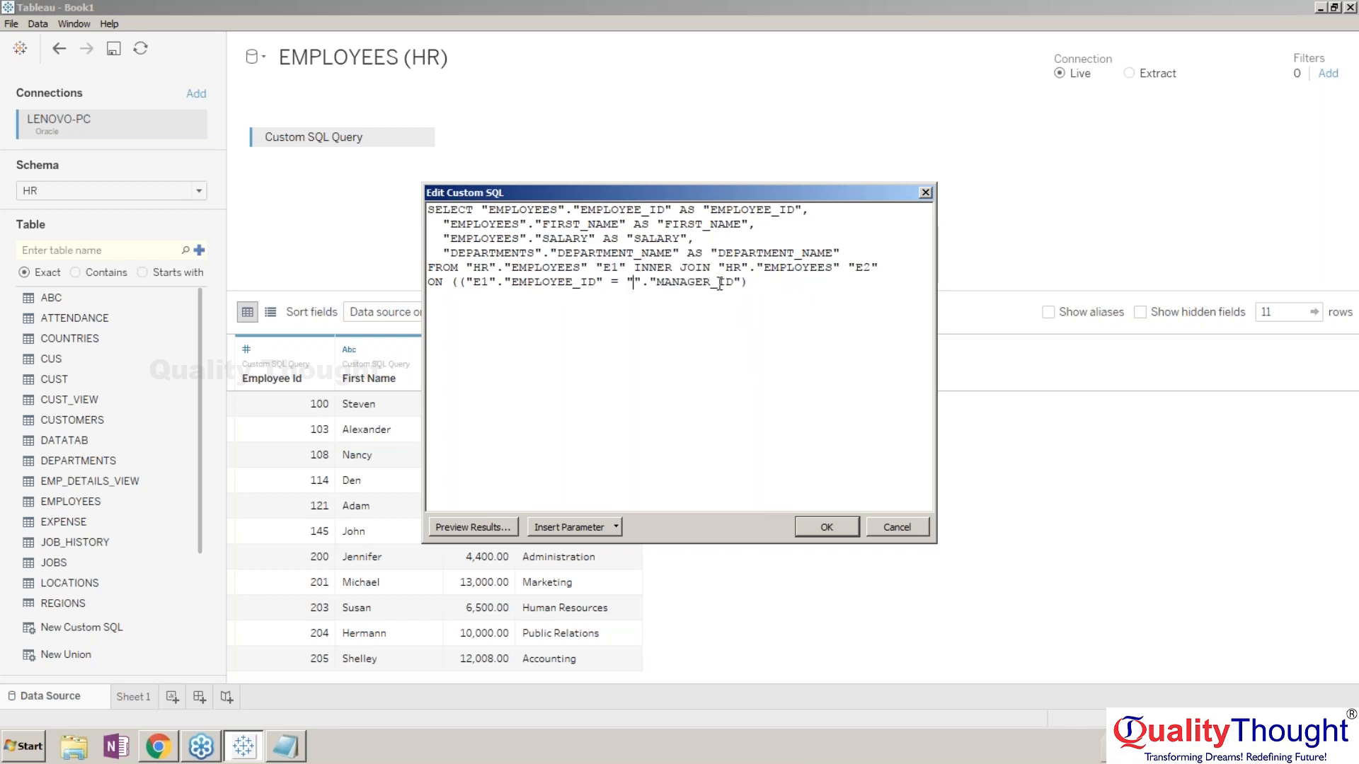
{"action": "type", "text": "E2"}
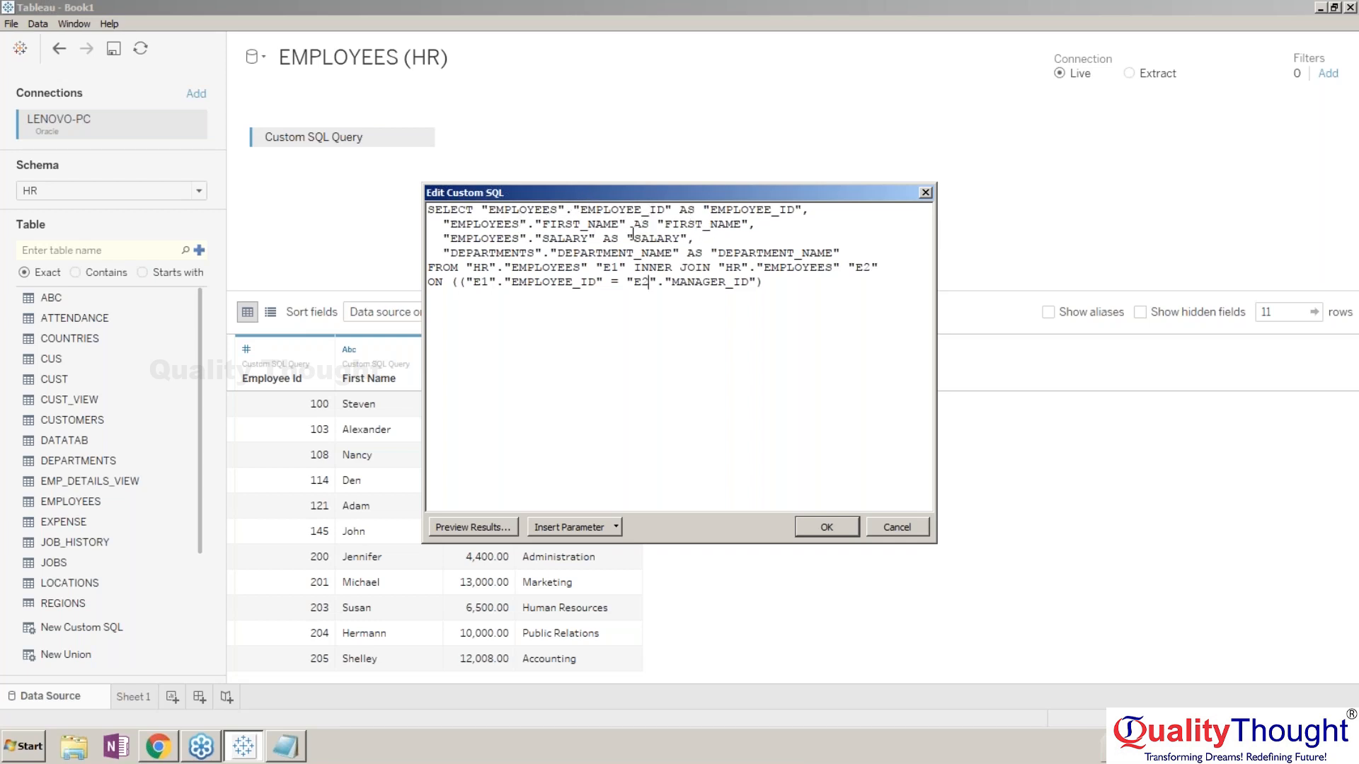
- Qualify the selected FIRST_NAME column with E1 and delete the SALARY line along with the comma after FIRST_NAME
{"action": "left_click_drag", "start_coordinate": [518, 224], "coordinate": [458, 224]}
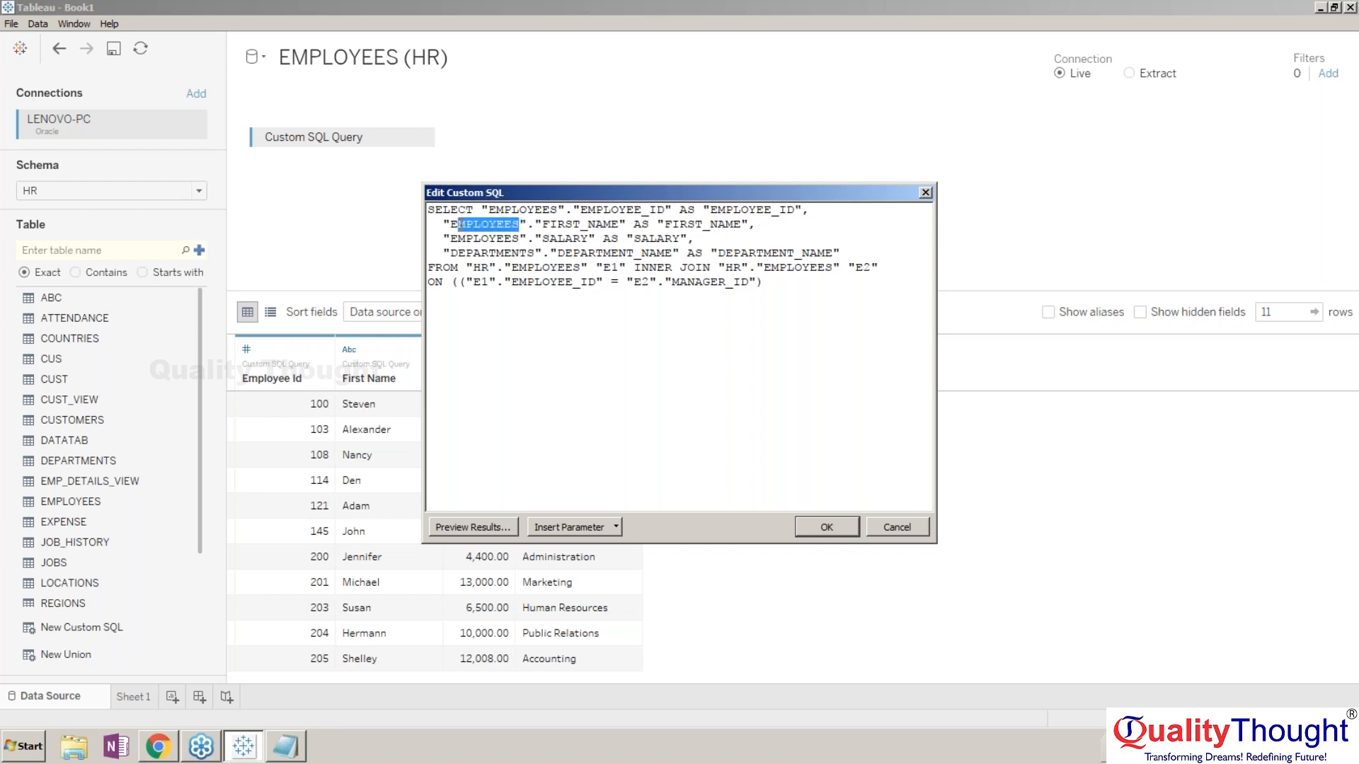
{"action": "type", "text": "1"}
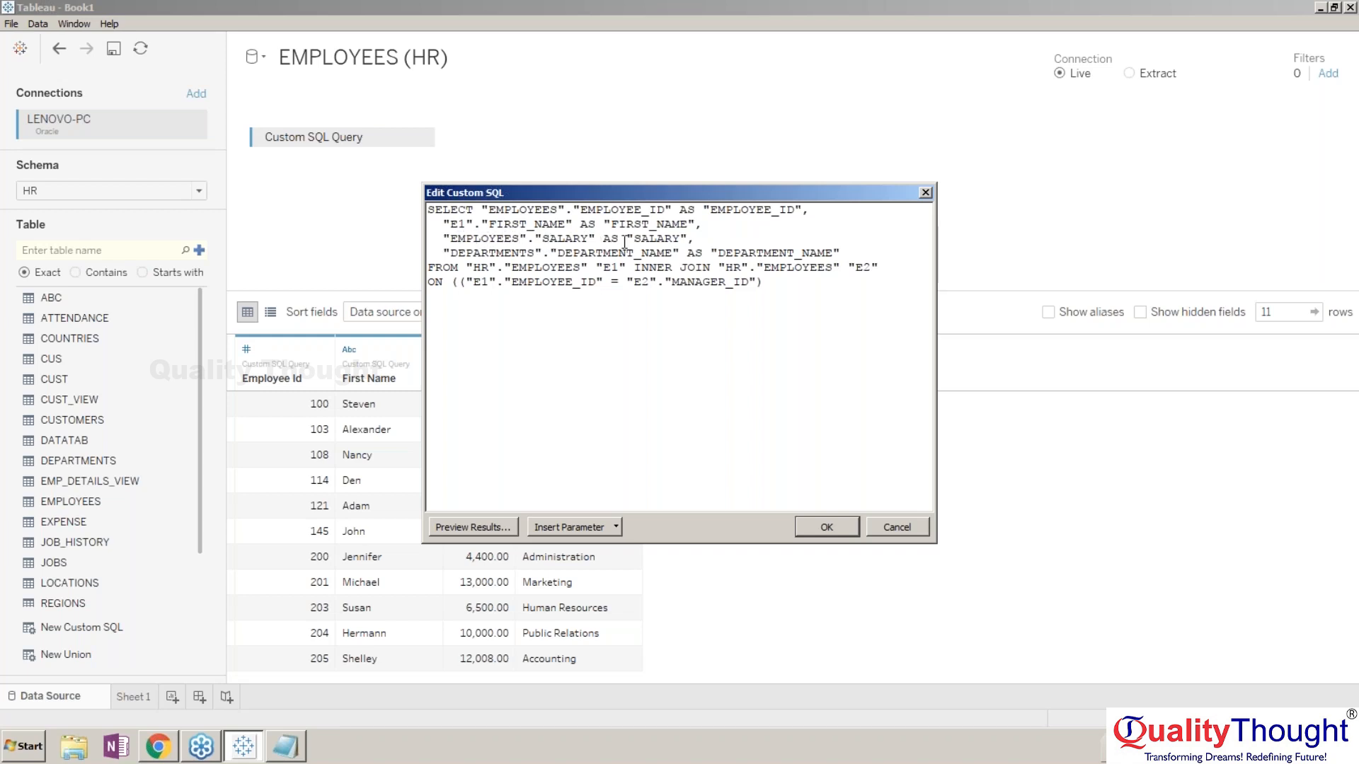
{"action": "left_click_drag", "start_coordinate": [700, 238], "coordinate": [696, 224]}
{"action": "key", "text": "BackSpace"}
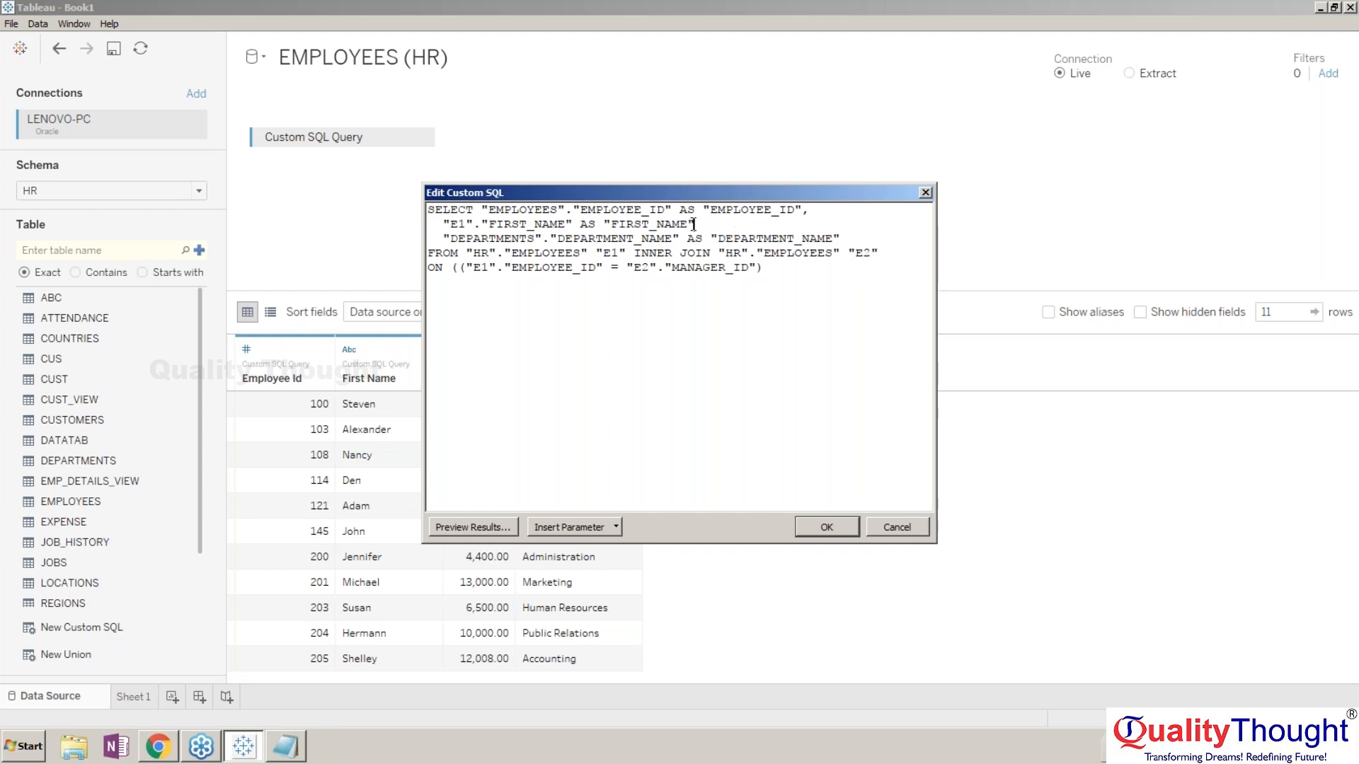
- Add a copy of the E1 FIRST_NAME line as a second selected column, separated by a comma and qualified with E2
{"action": "left_click_drag", "start_coordinate": [695, 224], "coordinate": [444, 224]}
{"action": "key", "text": "ctrl+c"}
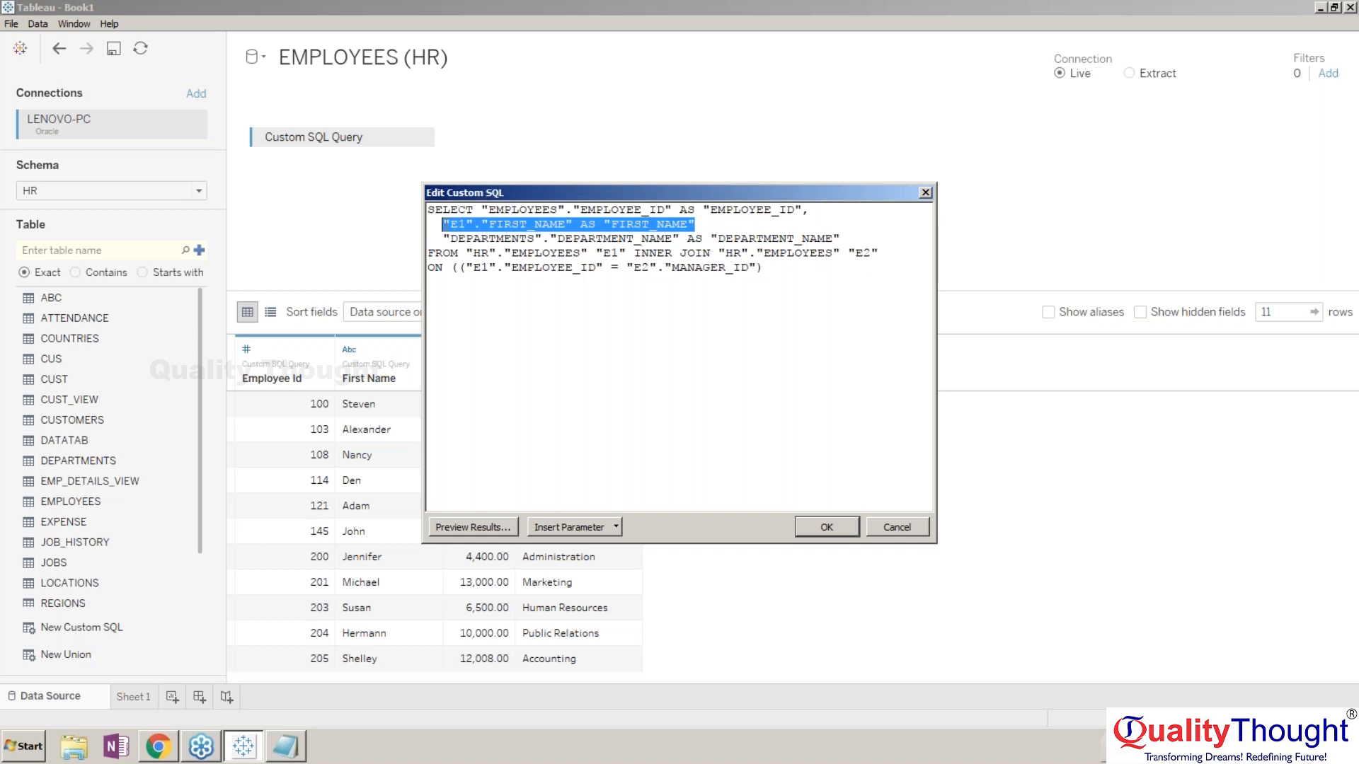
{"action": "left_click", "coordinate": [706, 224]}
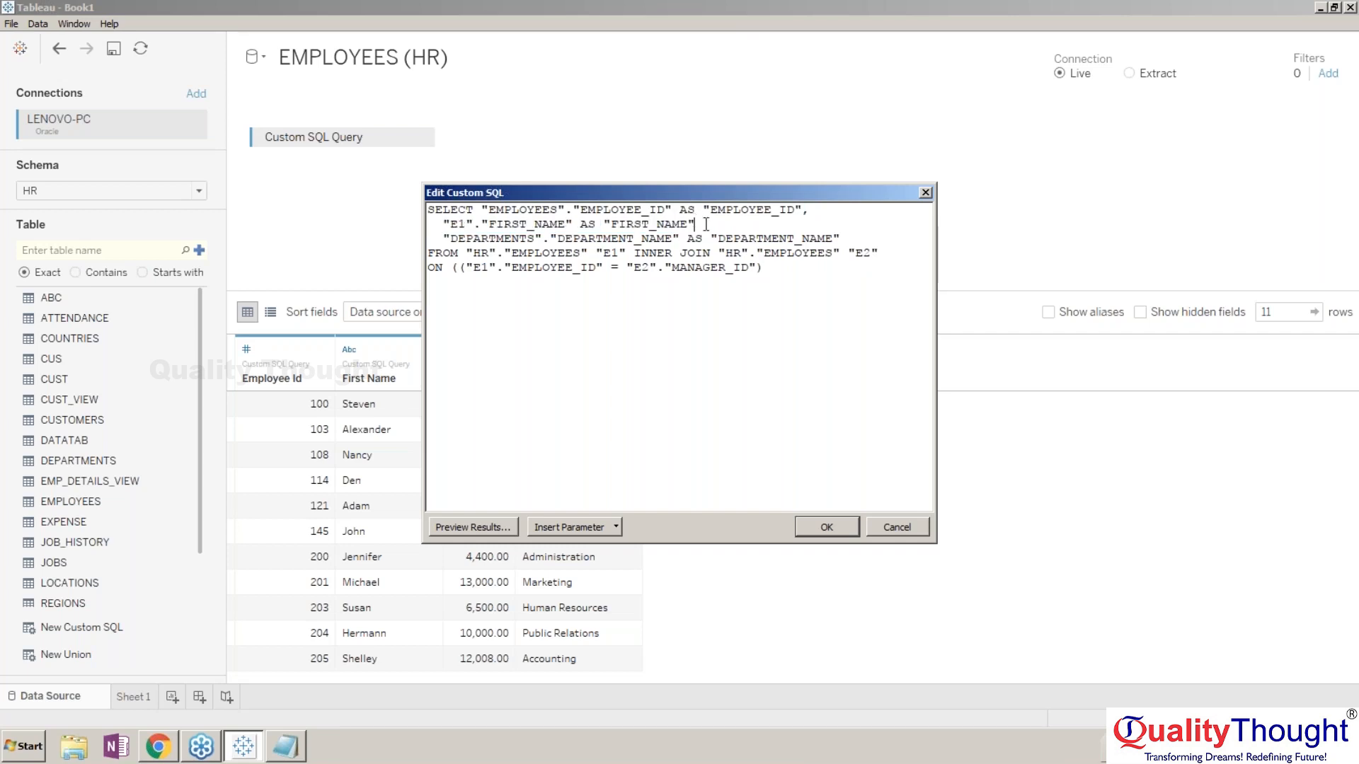
{"action": "type", "text": ","}
{"action": "key", "text": "Return"}
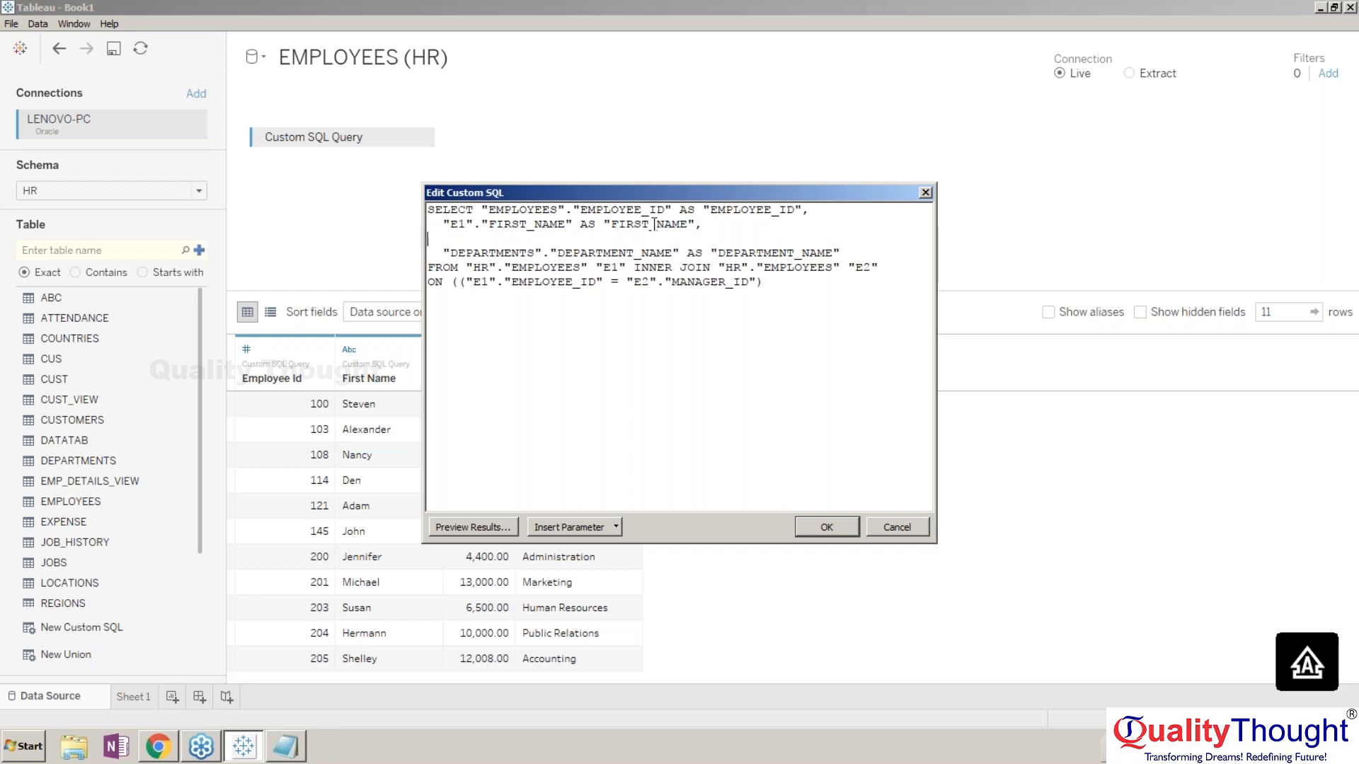
{"action": "key", "text": "ctrl+v"}
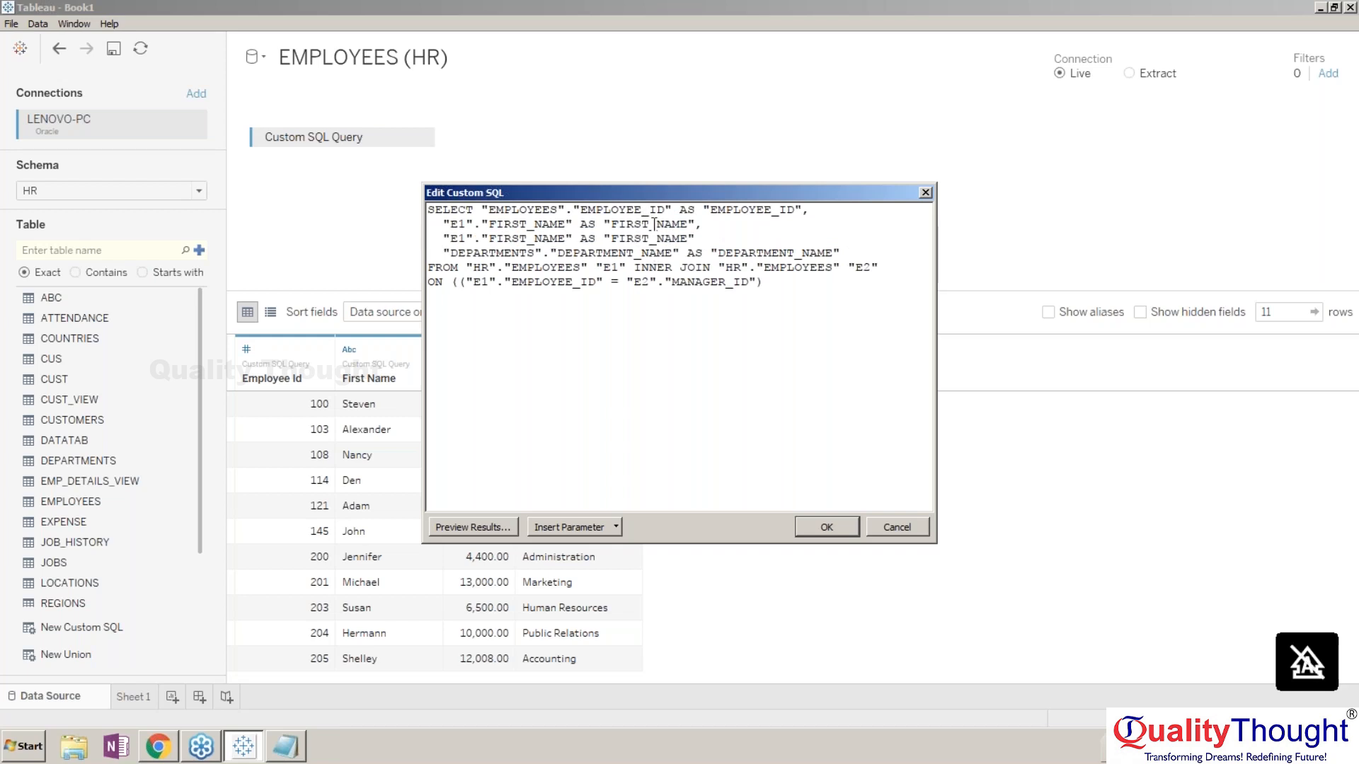
{"action": "left_click", "coordinate": [467, 234]}
{"action": "key", "text": "BackSpace"}
{"action": "type", "text": "2"}
- Delete the DEPARTMENT_NAME line from the SELECT list and submit the custom SQL query
{"action": "left_click_drag", "start_coordinate": [444, 253], "coordinate": [842, 252]}
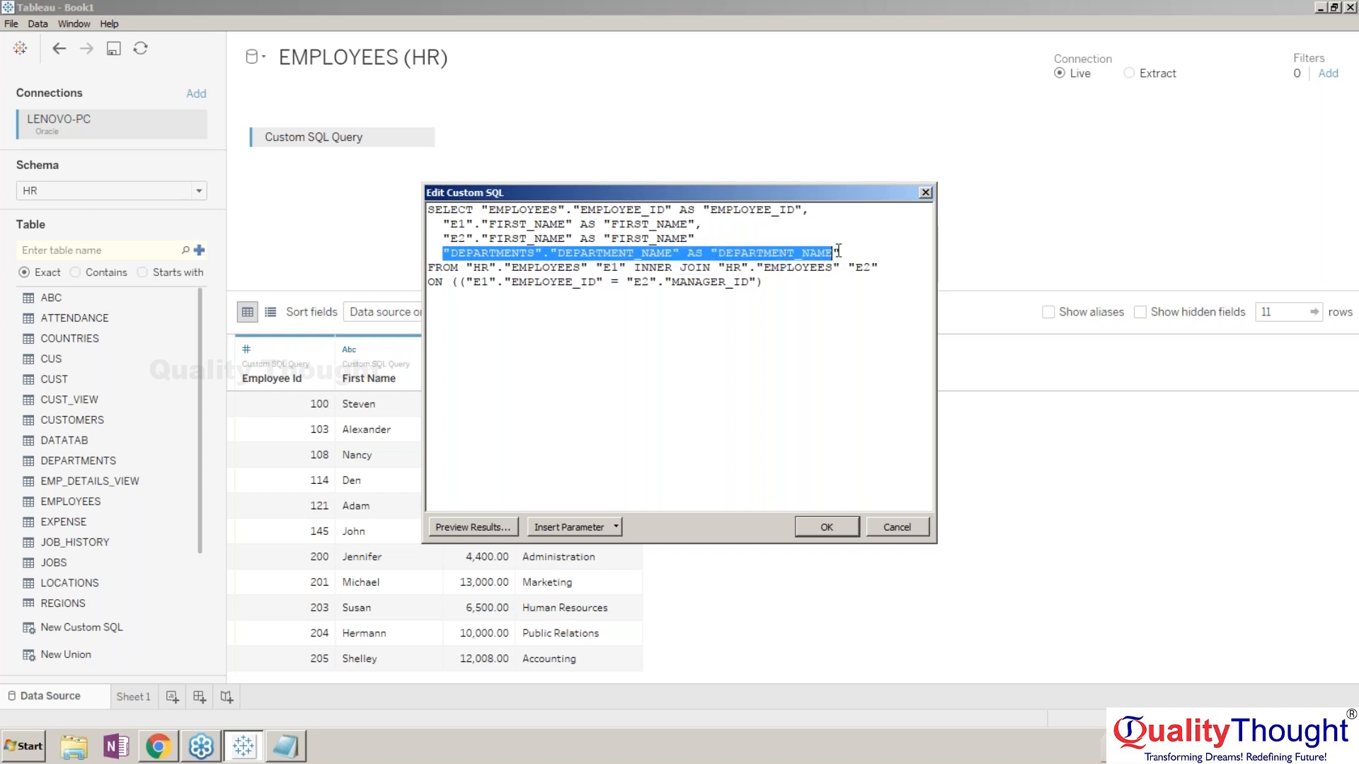
{"action": "key", "text": "Delete"}
{"action": "key", "text": "BackSpace"}
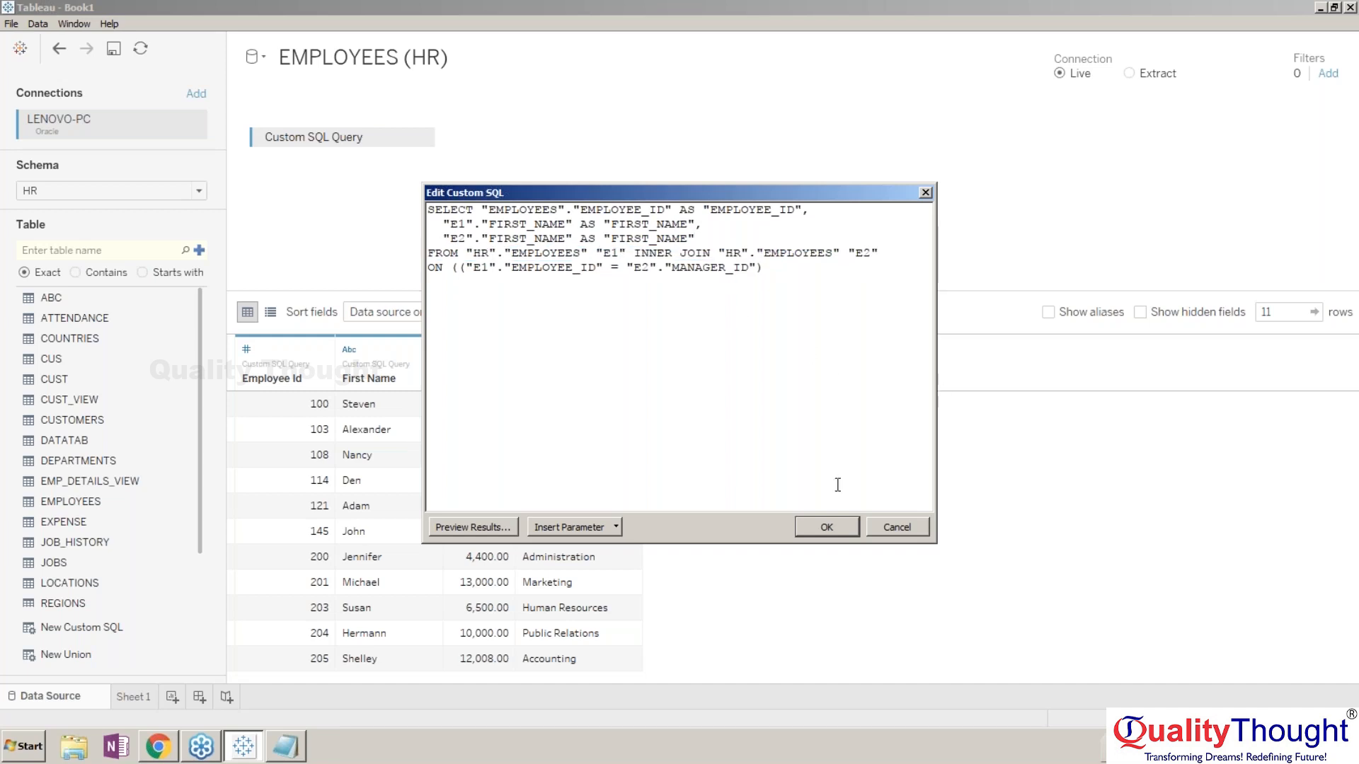
{"action": "left_click", "coordinate": [834, 527]}
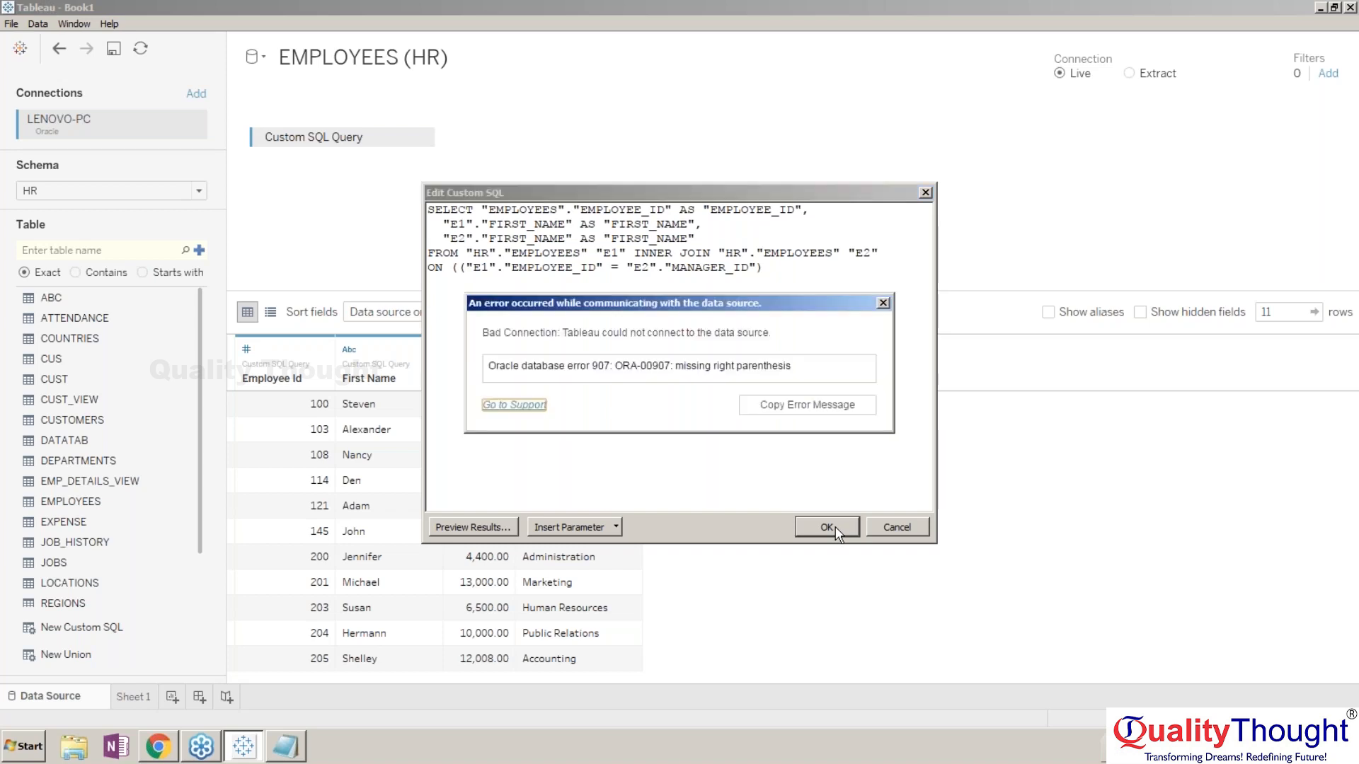
{"action": "left_click", "coordinate": [883, 304]}
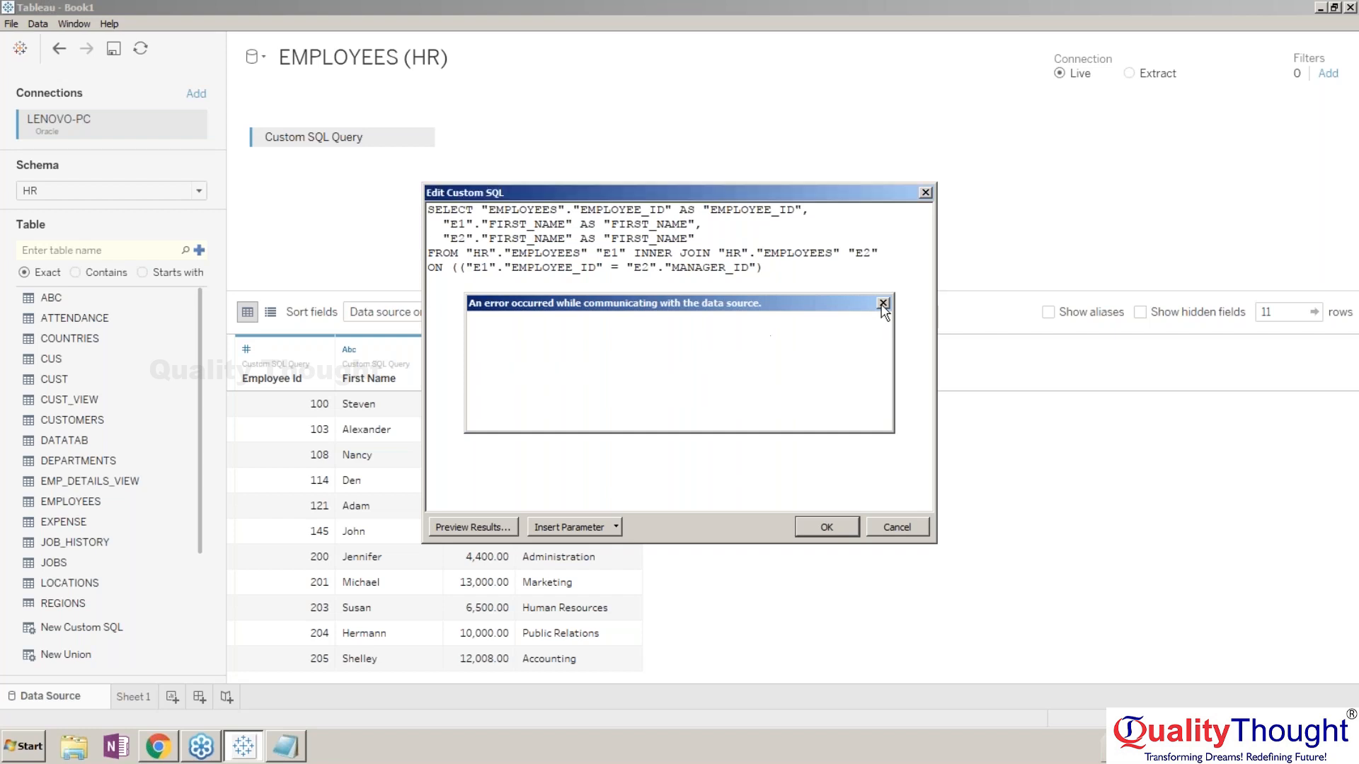
- Remove the extra opening parenthesis from the ON condition and resubmit the query
{"action": "left_click", "coordinate": [464, 268]}
{"action": "key", "text": "BackSpace"}
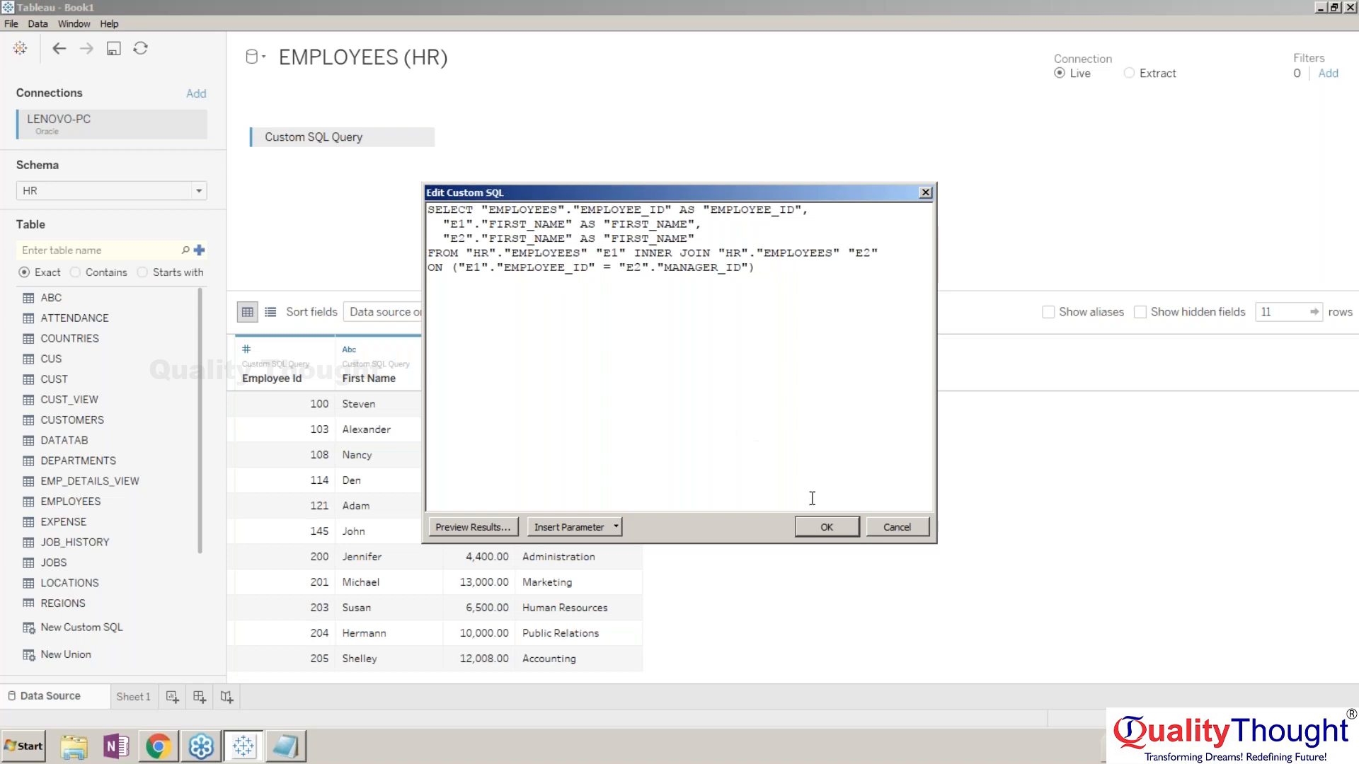
{"action": "left_click", "coordinate": [823, 527]}
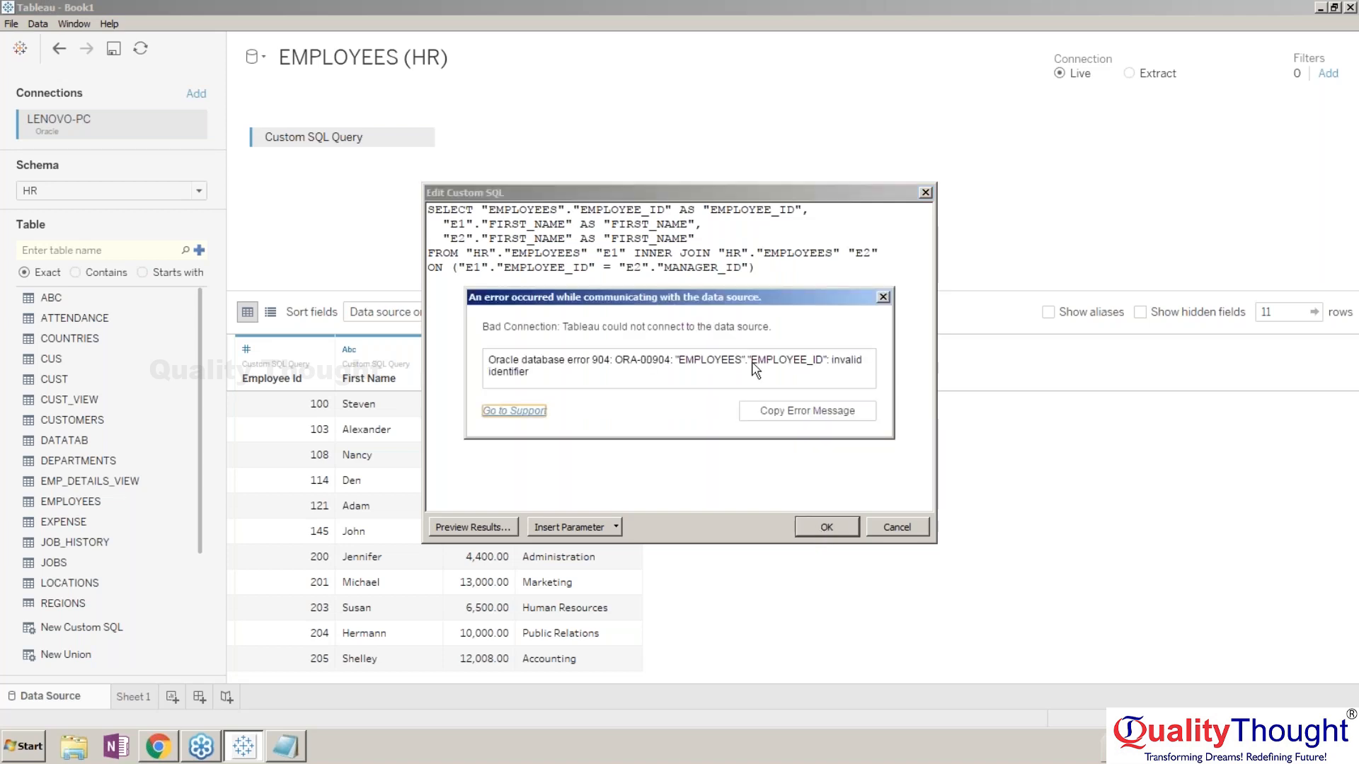
{"action": "left_click", "coordinate": [883, 298]}
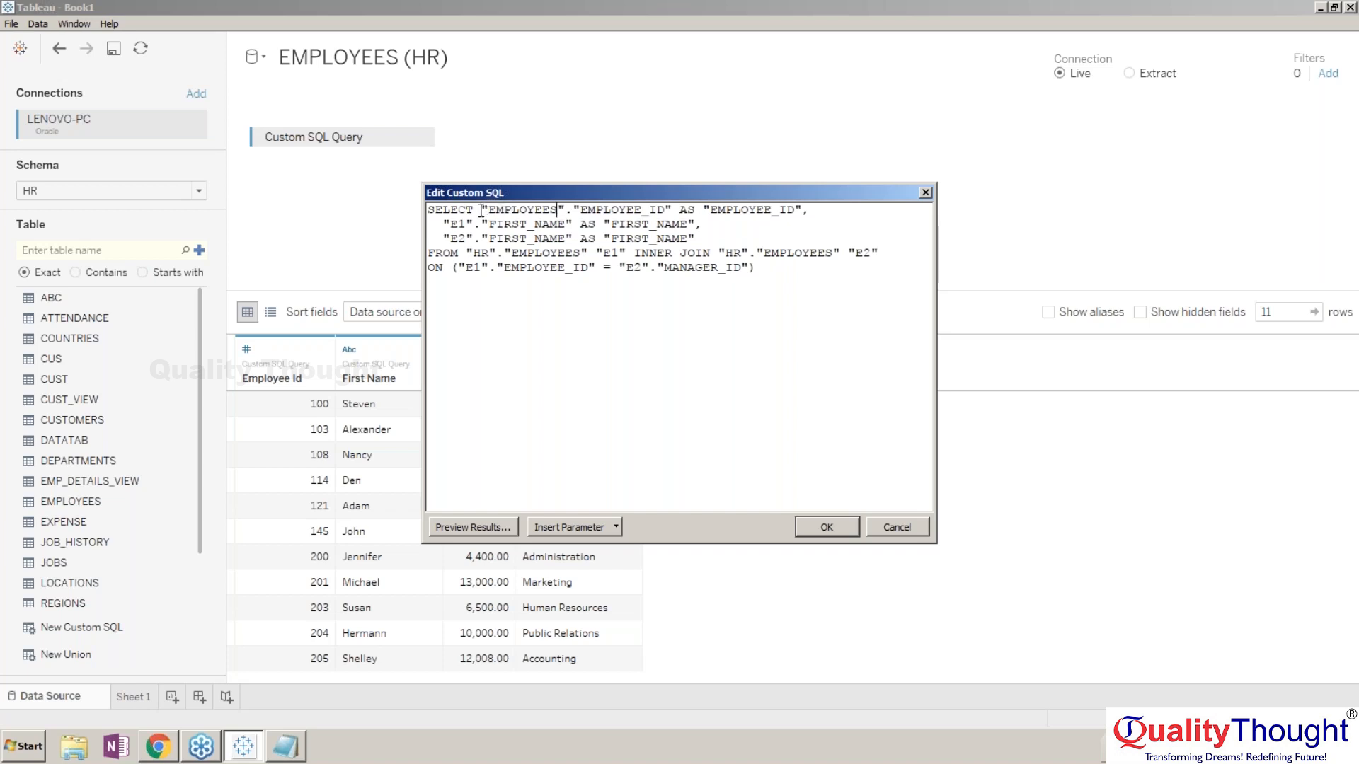
- Change the selected EMPLOYEE_ID column's table qualifier to E1 and resubmit the query
{"action": "key", "text": "BackSpace"}
{"action": "key", "text": "BackSpace"}
{"action": "key", "text": "BackSpace"}
{"action": "key", "text": "BackSpace"}
{"action": "key", "text": "BackSpace"}
{"action": "key", "text": "BackSpace"}
{"action": "key", "text": "BackSpace"}
{"action": "key", "text": "BackSpace"}
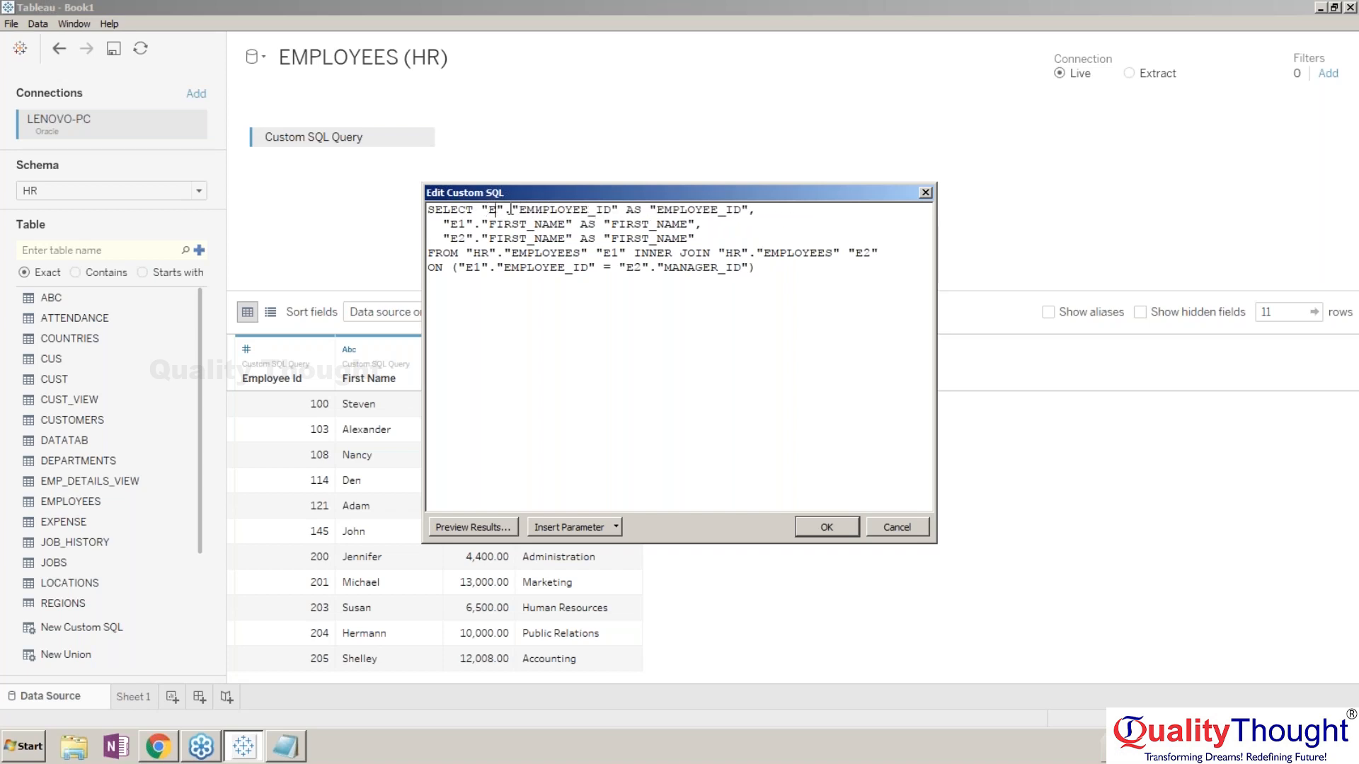
{"action": "type", "text": "1"}
{"action": "left_click", "coordinate": [821, 528]}
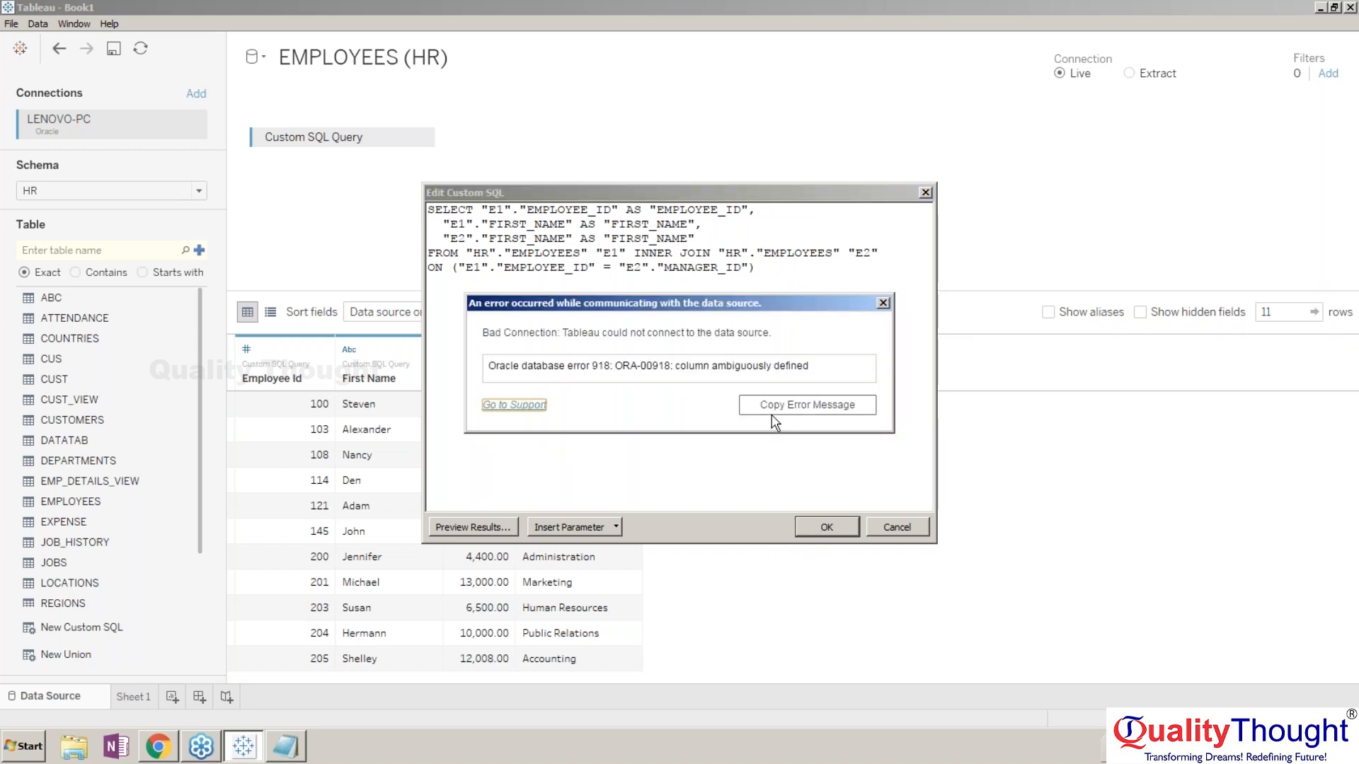
{"action": "left_click", "coordinate": [879, 302]}
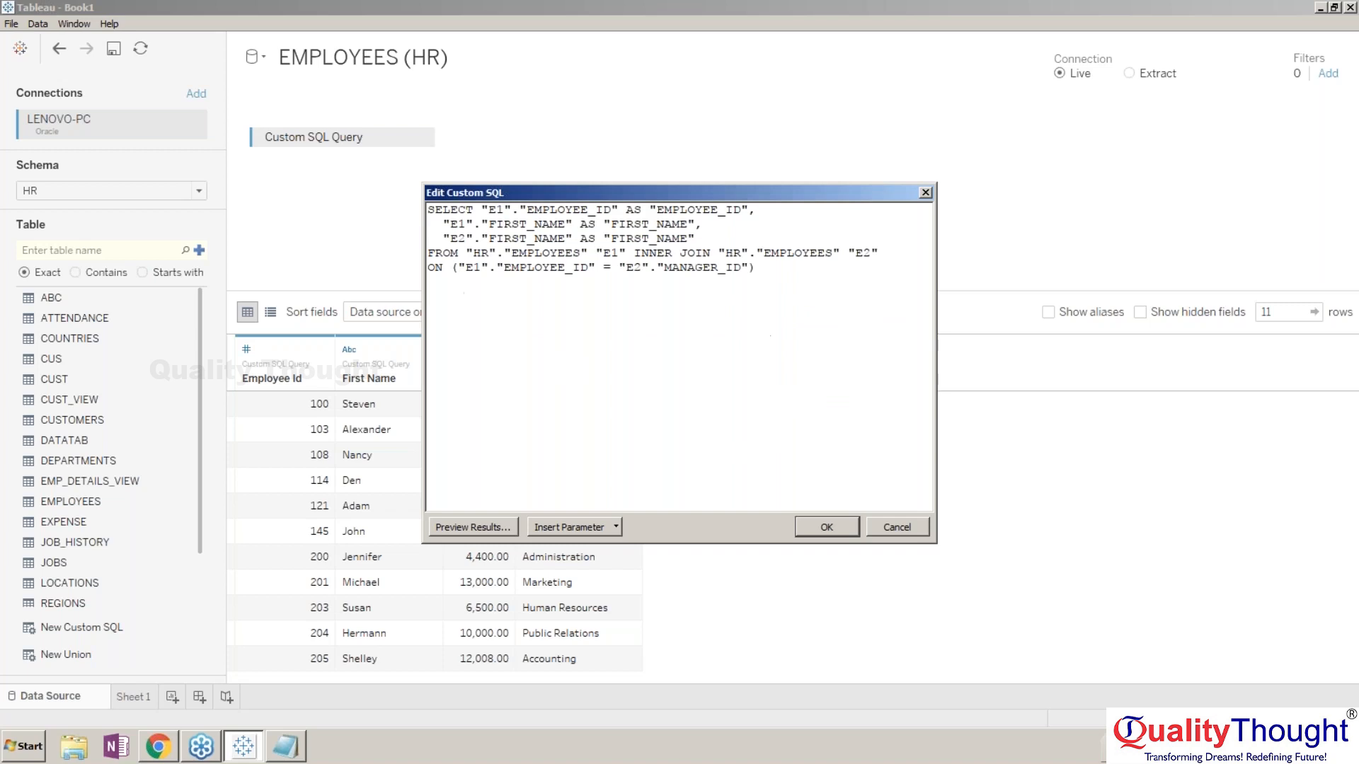
- Delete the EMPLOYEE_ID column from the SELECT list so the query selects only the two FIRST_NAME columns
{"action": "left_click", "coordinate": [763, 209]}
{"action": "left_click_drag", "start_coordinate": [766, 206], "coordinate": [480, 209]}
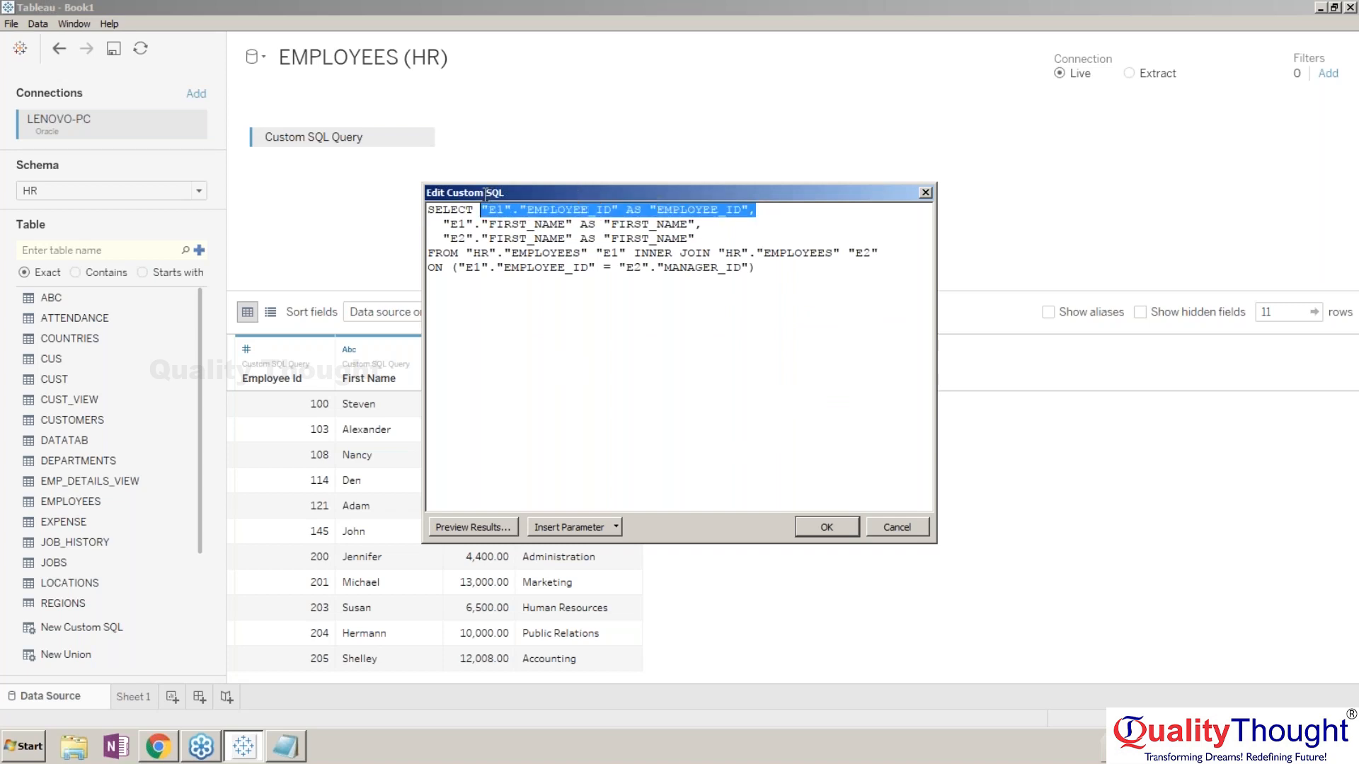
{"action": "key", "text": "BackSpace"}
{"action": "key", "text": "Delete"}
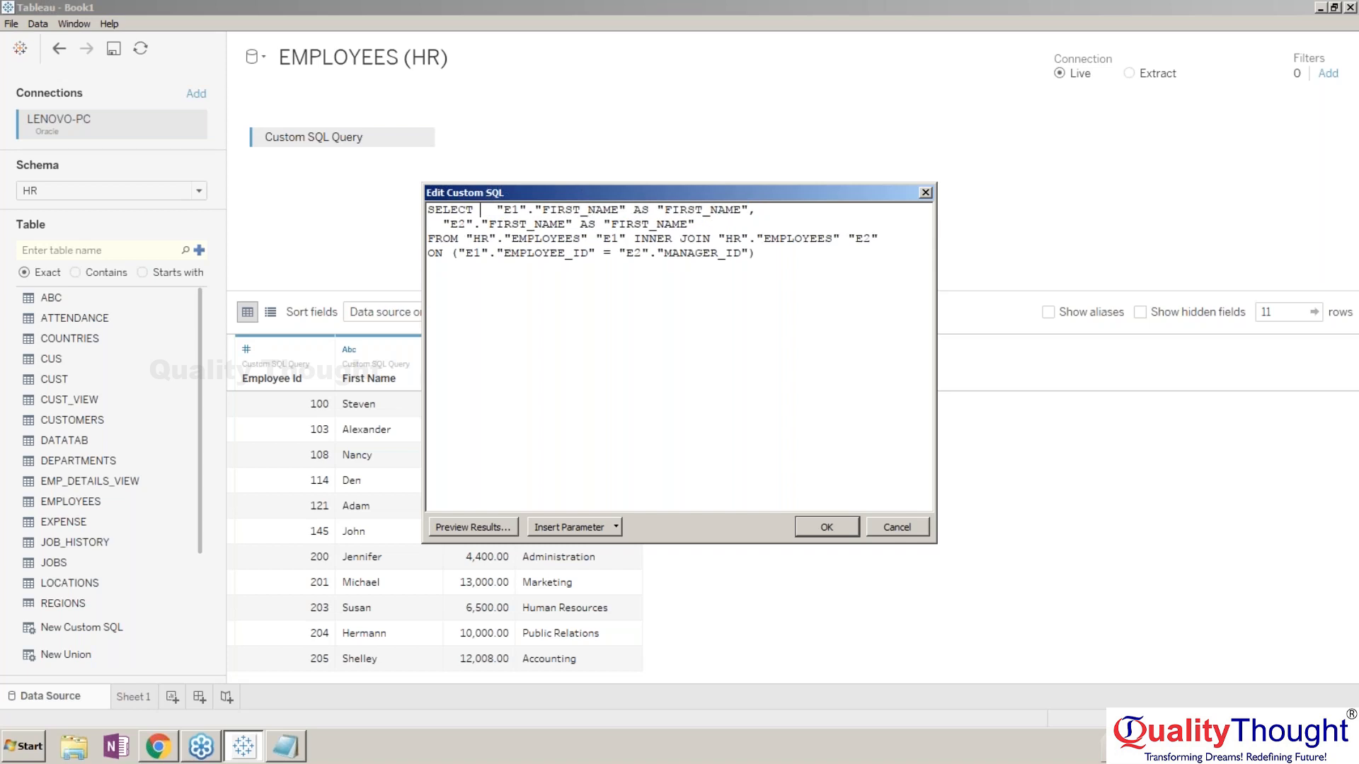
{"action": "key", "text": "Delete"}
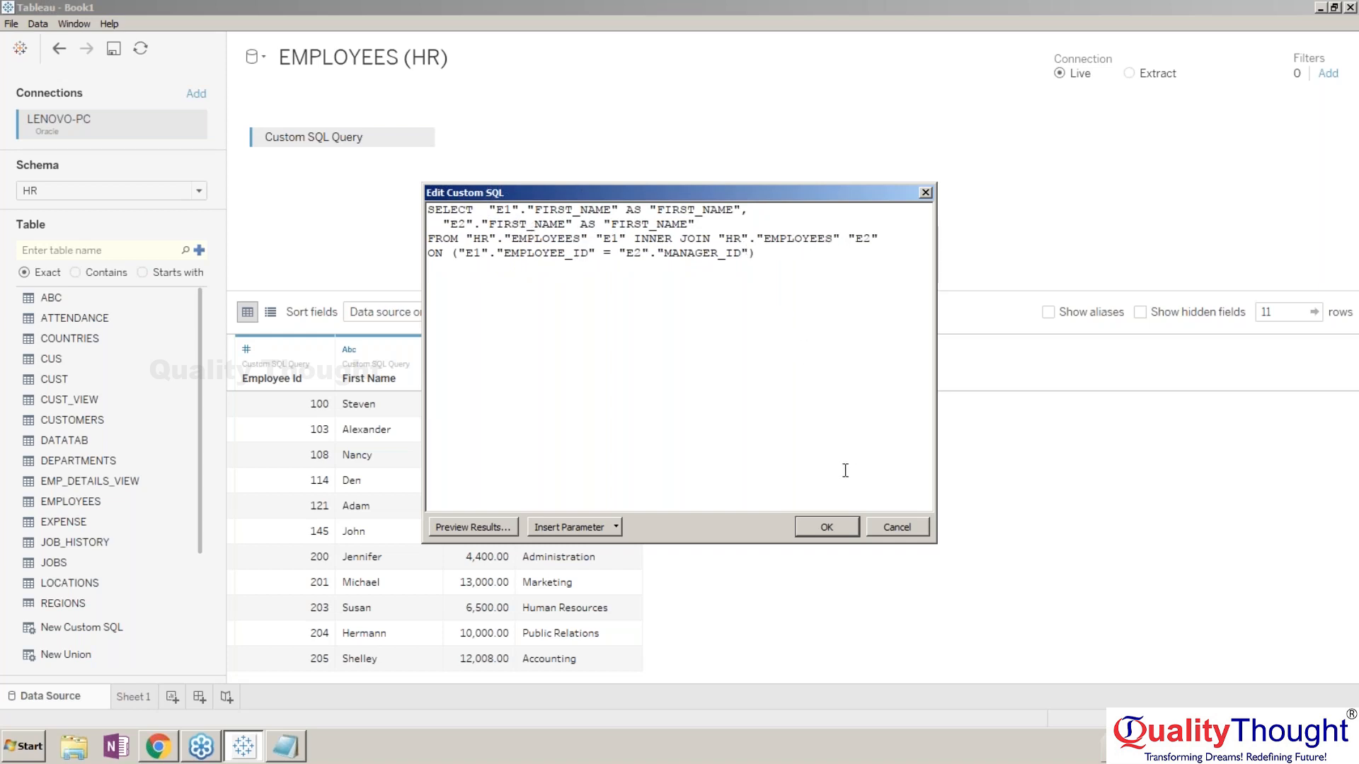
- Remove the INNER keyword from the join in the FROM clause, leaving a plain JOIN
{"action": "left_click", "coordinate": [670, 238]}
{"action": "key", "text": "BackSpace"}
{"action": "key", "text": "BackSpace"}
{"action": "key", "text": "BackSpace"}
{"action": "key", "text": "BackSpace"}
{"action": "key", "text": "BackSpace"}
{"action": "key", "text": "BackSpace"}
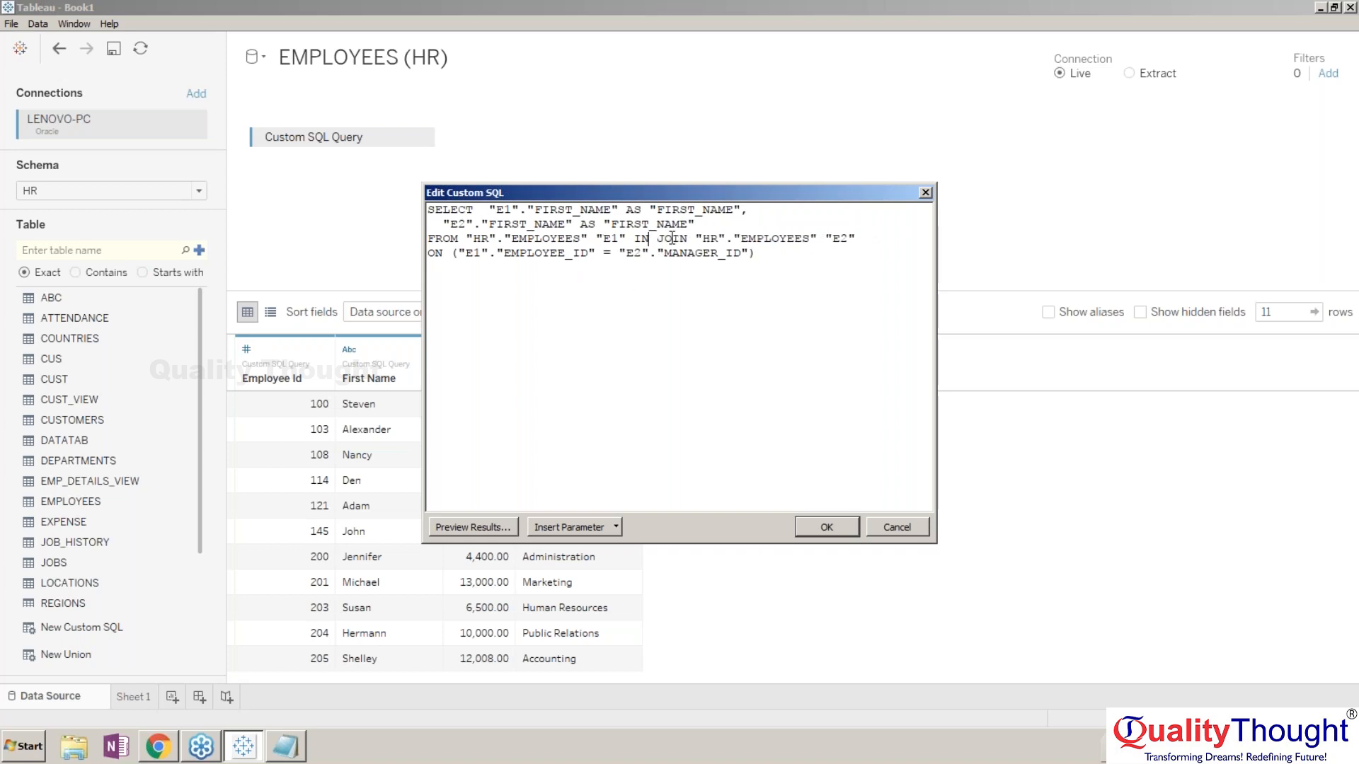
- Move the E1 FIRST_NAME column onto its own line below SELECT and resubmit the query
{"action": "left_click", "coordinate": [490, 211]}
{"action": "key", "text": "Return"}
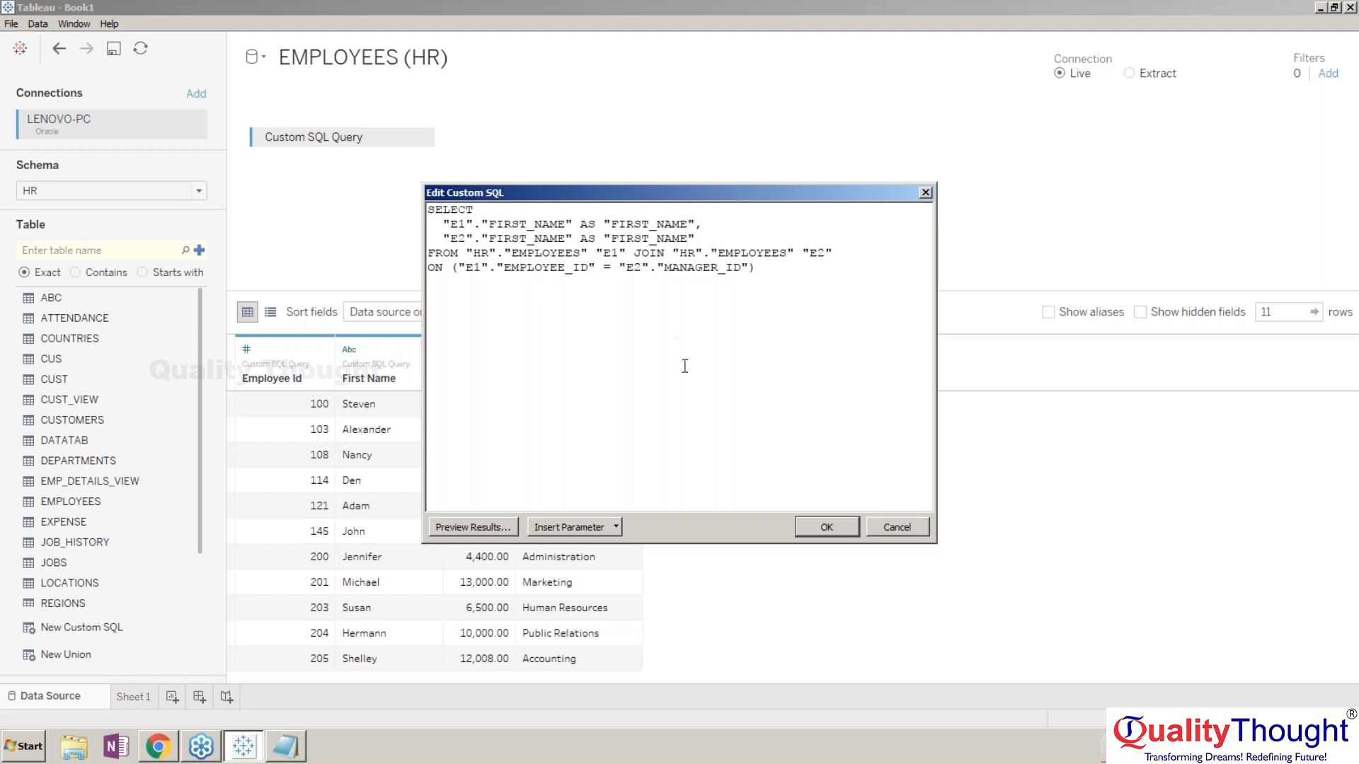
{"action": "left_click", "coordinate": [825, 529]}
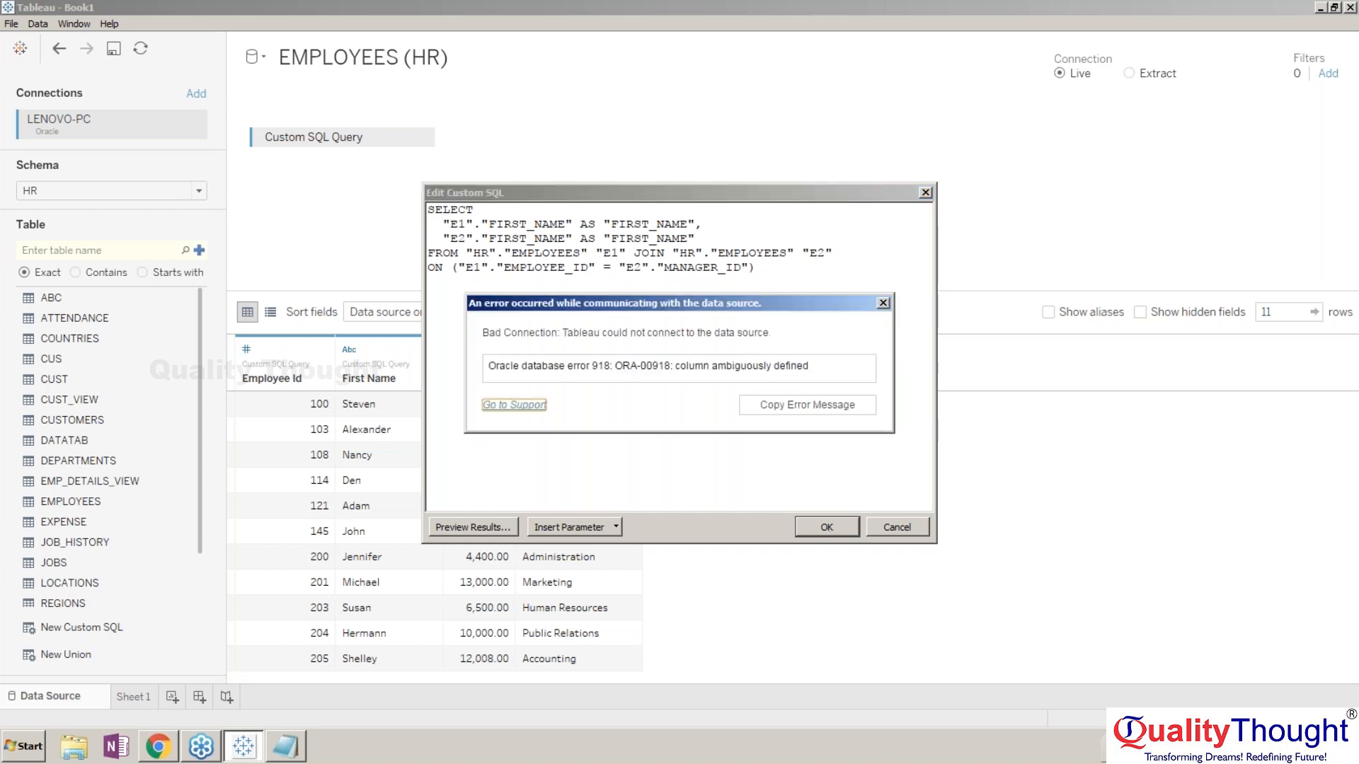
{"action": "left_click", "coordinate": [883, 303]}
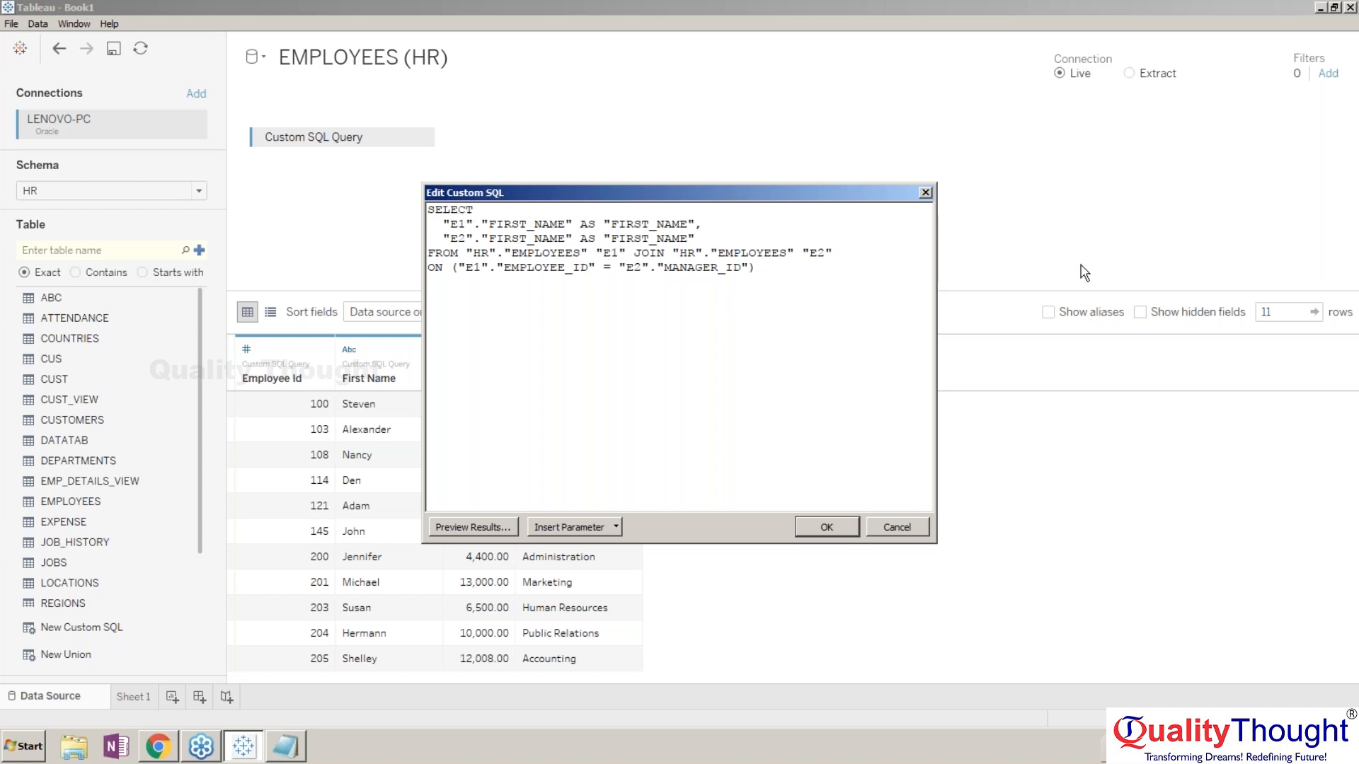
- Rename the E2 FIRST_NAME column's alias to MANAGER_NAME and apply the query
{"action": "left_click", "coordinate": [1340, 276]}
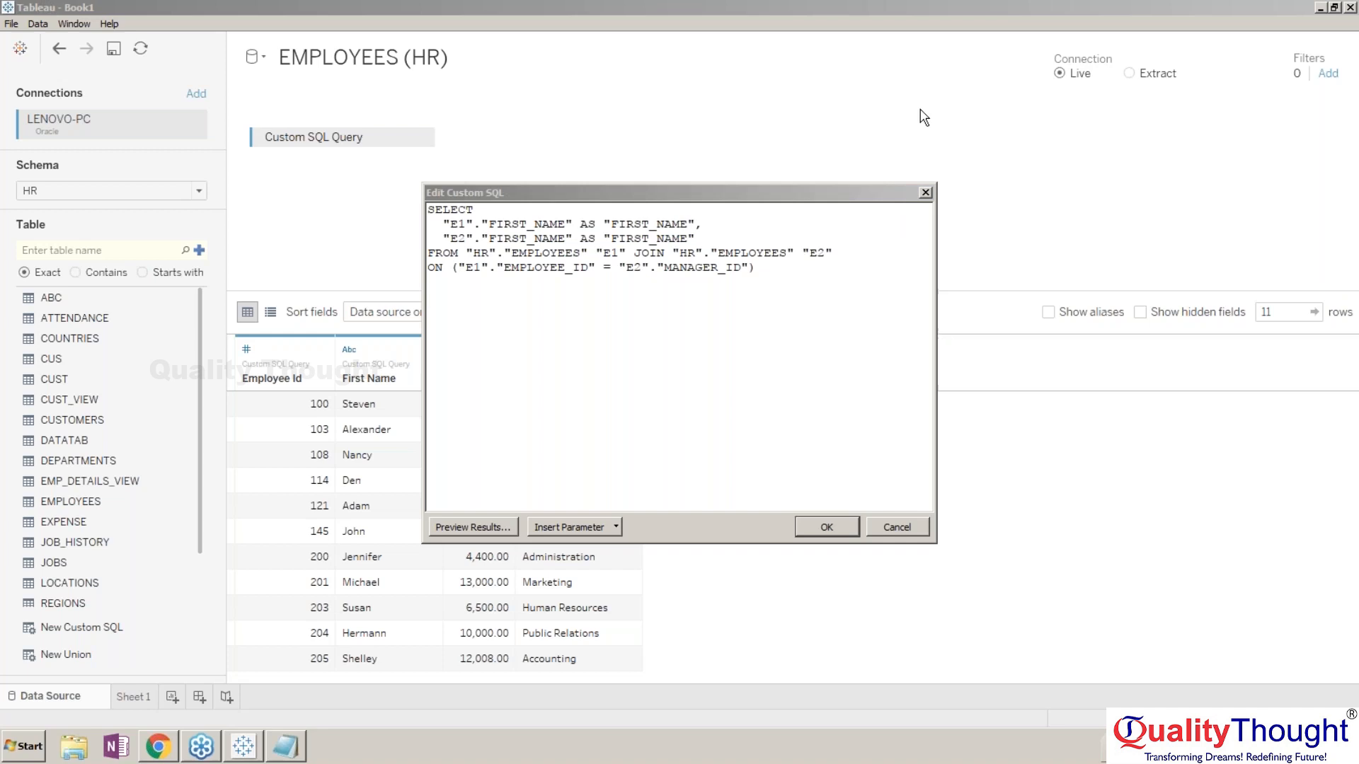
{"action": "left_click", "coordinate": [633, 253]}
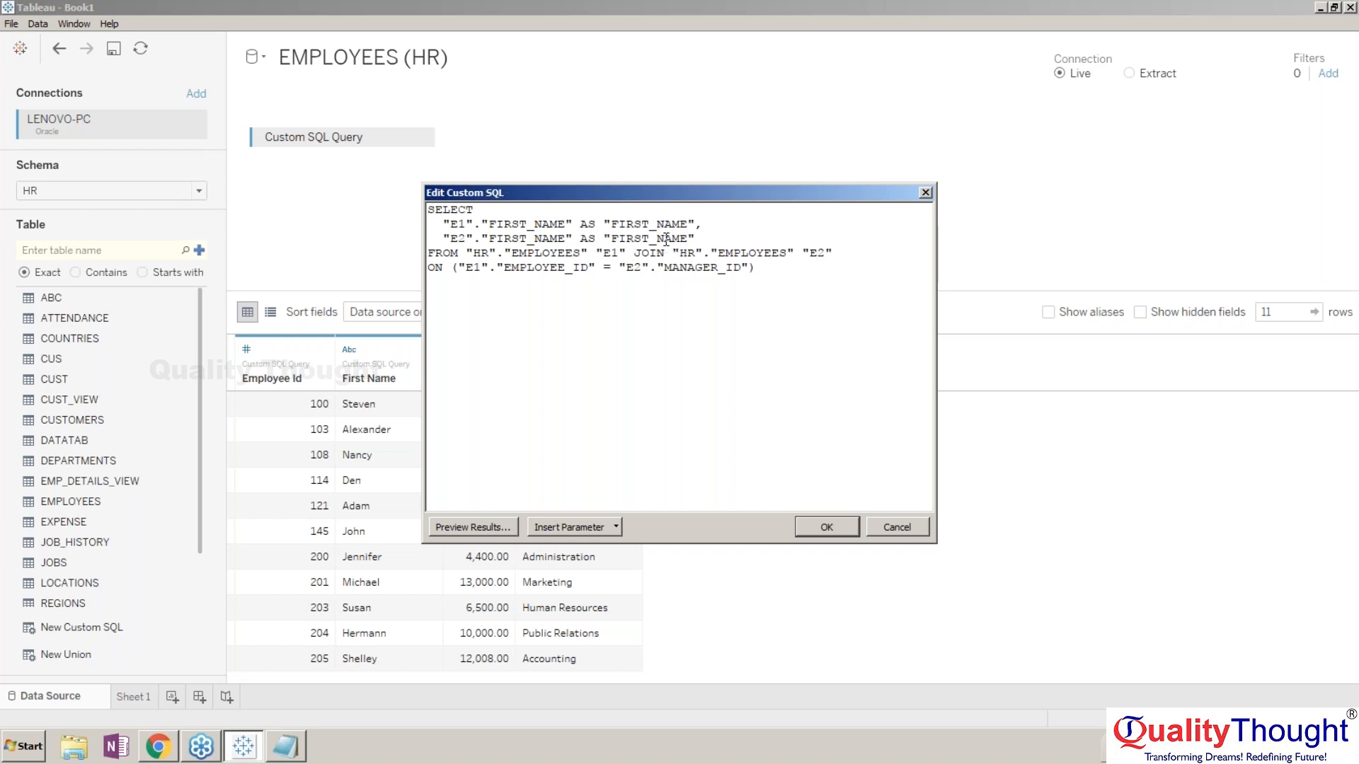
{"action": "key", "text": "BackSpace"}
{"action": "key", "text": "BackSpace"}
{"action": "key", "text": "BackSpace"}
{"action": "key", "text": "BackSpace"}
{"action": "key", "text": "BackSpace"}
{"action": "type", "text": "MANAGER"}
{"action": "left_click", "coordinate": [830, 530]}
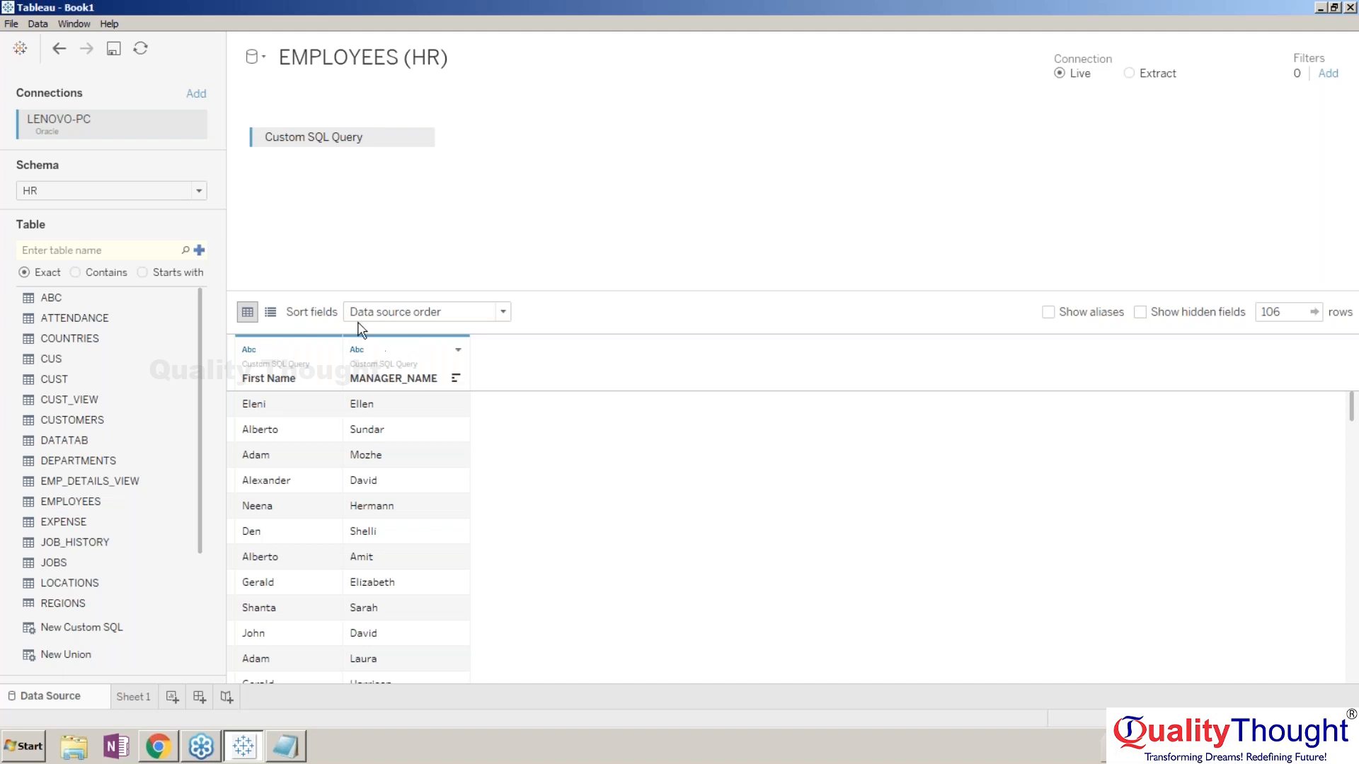
- Edit the custom SQL again, changing the column aliases to "EMPLOYEE NAME" and "MANAGER NAME", and apply it
{"action": "left_click", "coordinate": [429, 138]}
{"action": "left_click", "coordinate": [455, 150]}
{"action": "left_click_drag", "start_coordinate": [649, 225], "coordinate": [613, 225]}
{"action": "type", "text": "EMPLOYEE"}
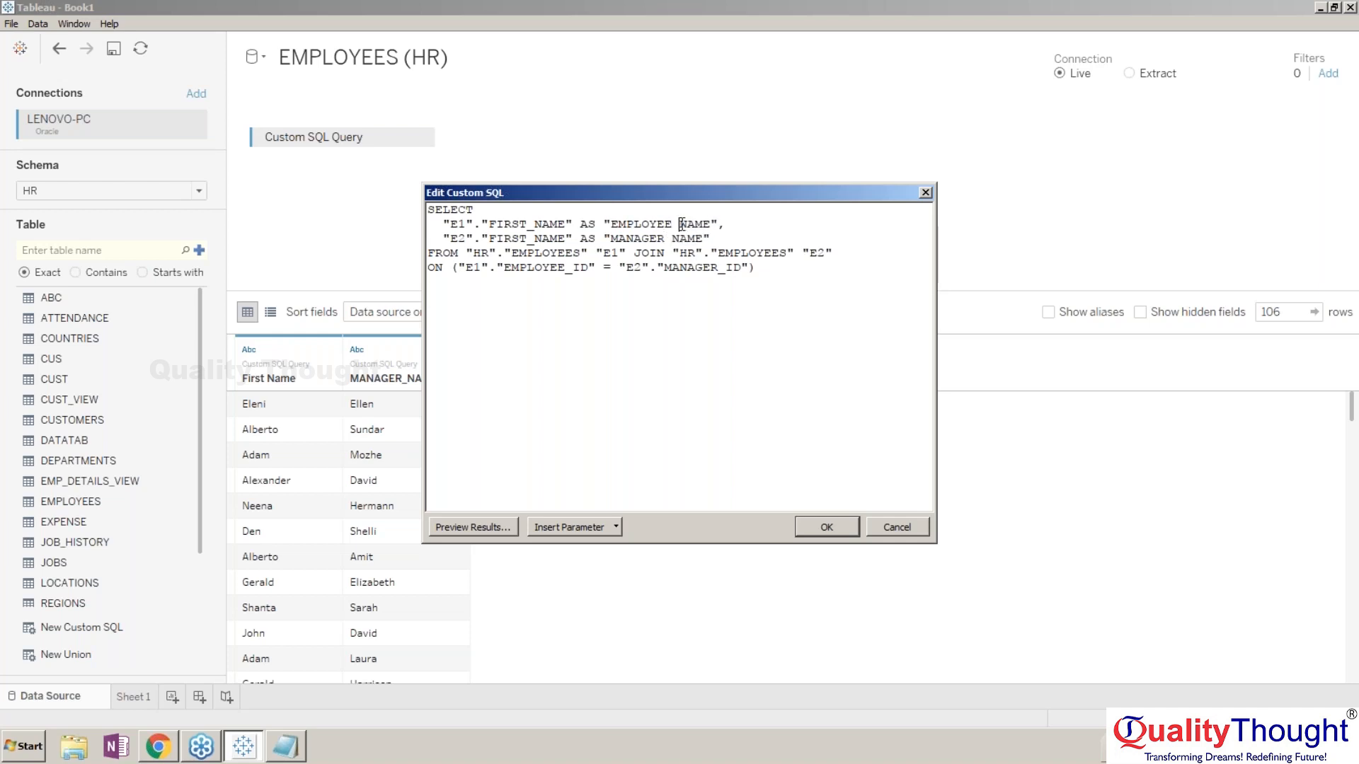
{"action": "left_click_drag", "start_coordinate": [634, 253], "coordinate": [667, 254]}
{"action": "left_click", "coordinate": [772, 435]}
{"action": "left_click", "coordinate": [805, 528]}
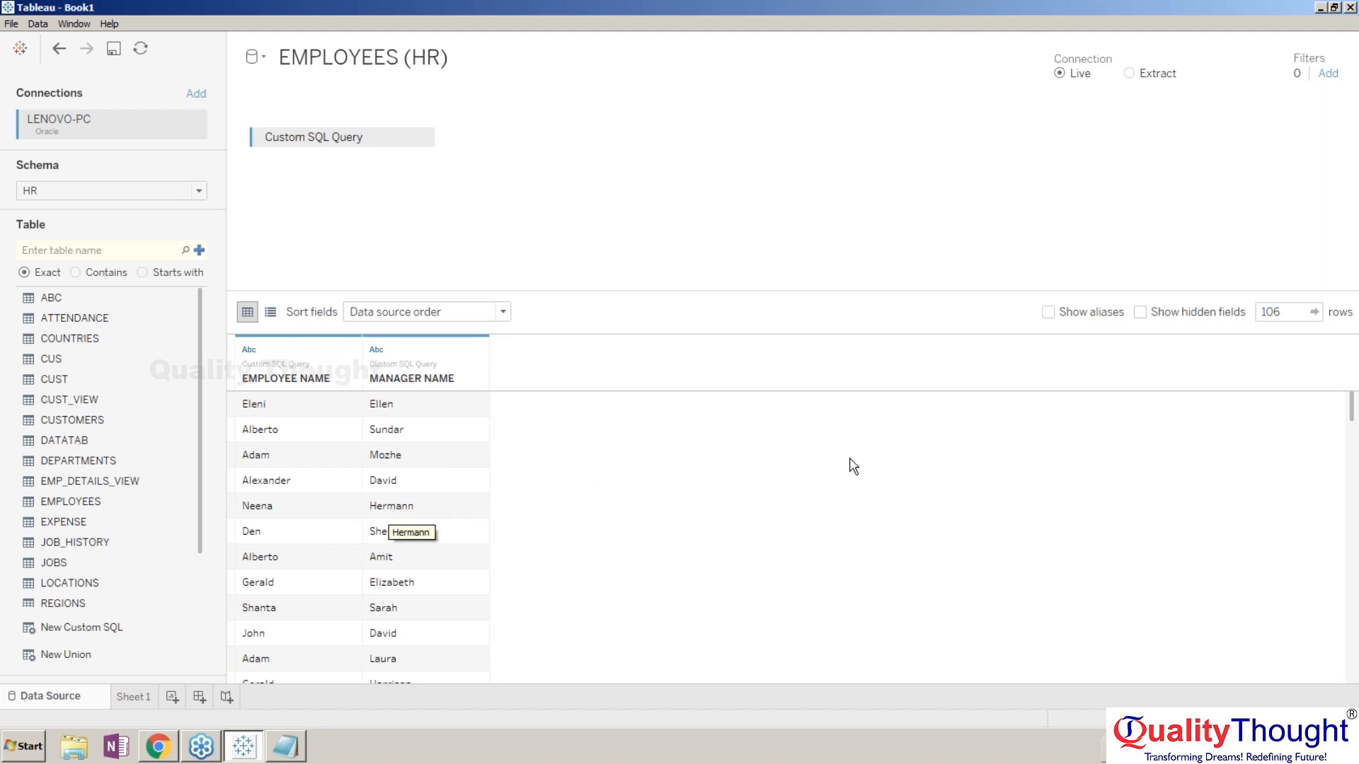
{"action": "left_click", "coordinate": [1347, 57]}
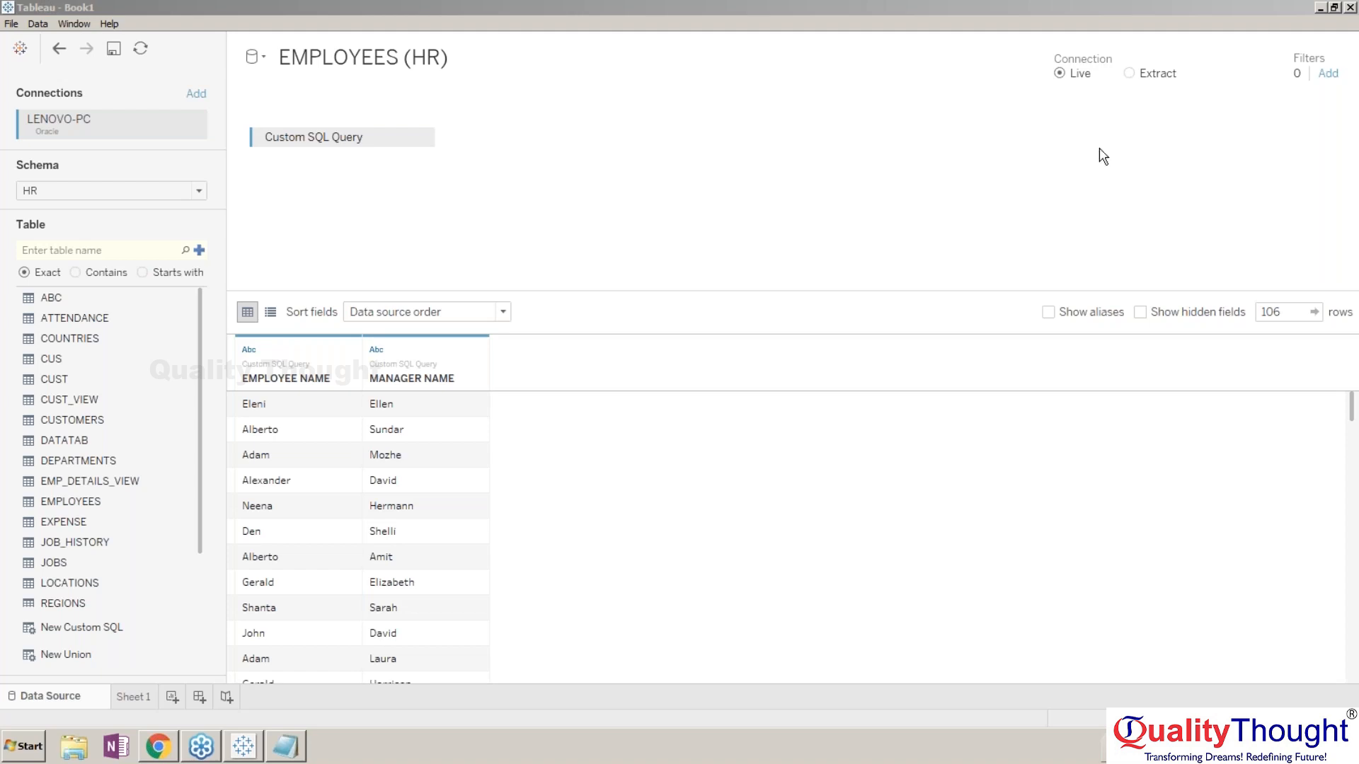
- Remove the Custom SQL Query from the data source and add the CUSTOMERS table in its place
{"action": "left_click", "coordinate": [365, 137]}
{"action": "left_click", "coordinate": [422, 137]}
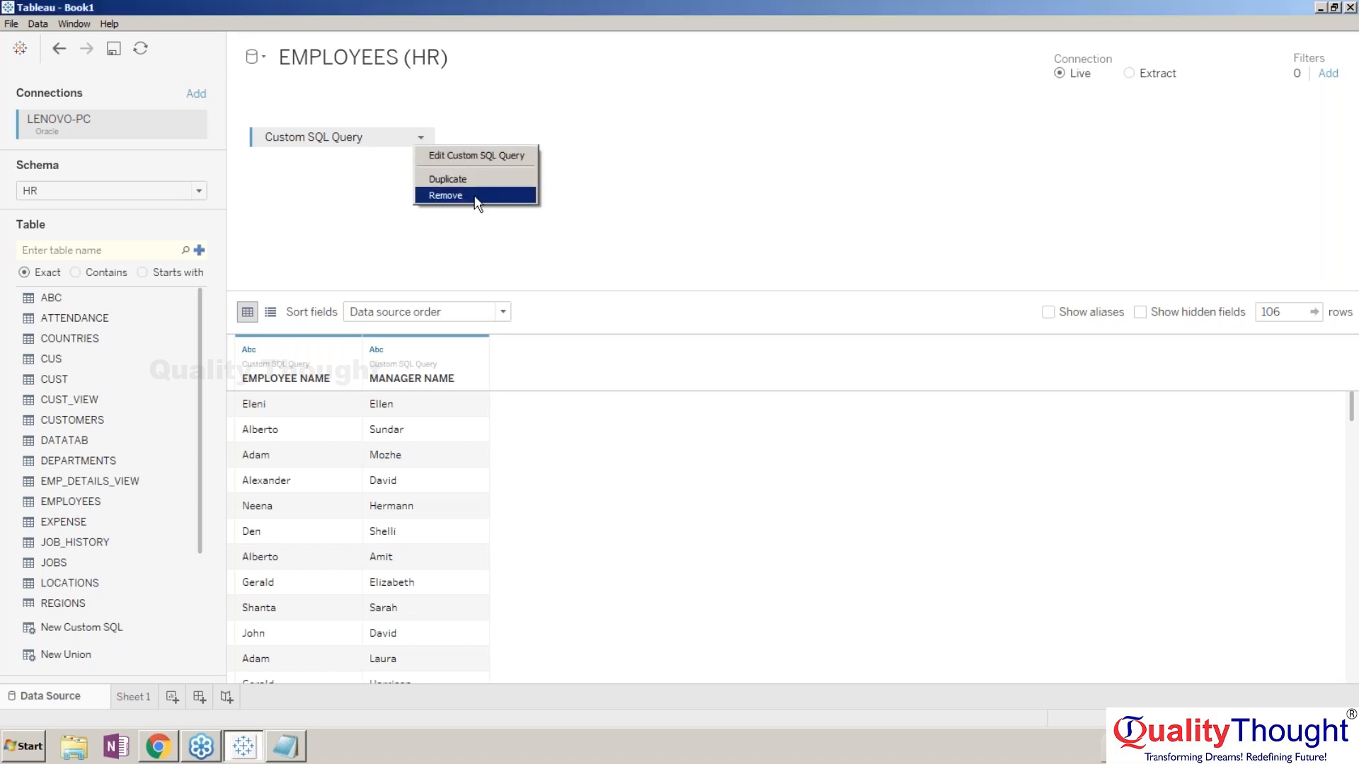
{"action": "left_click", "coordinate": [475, 199]}
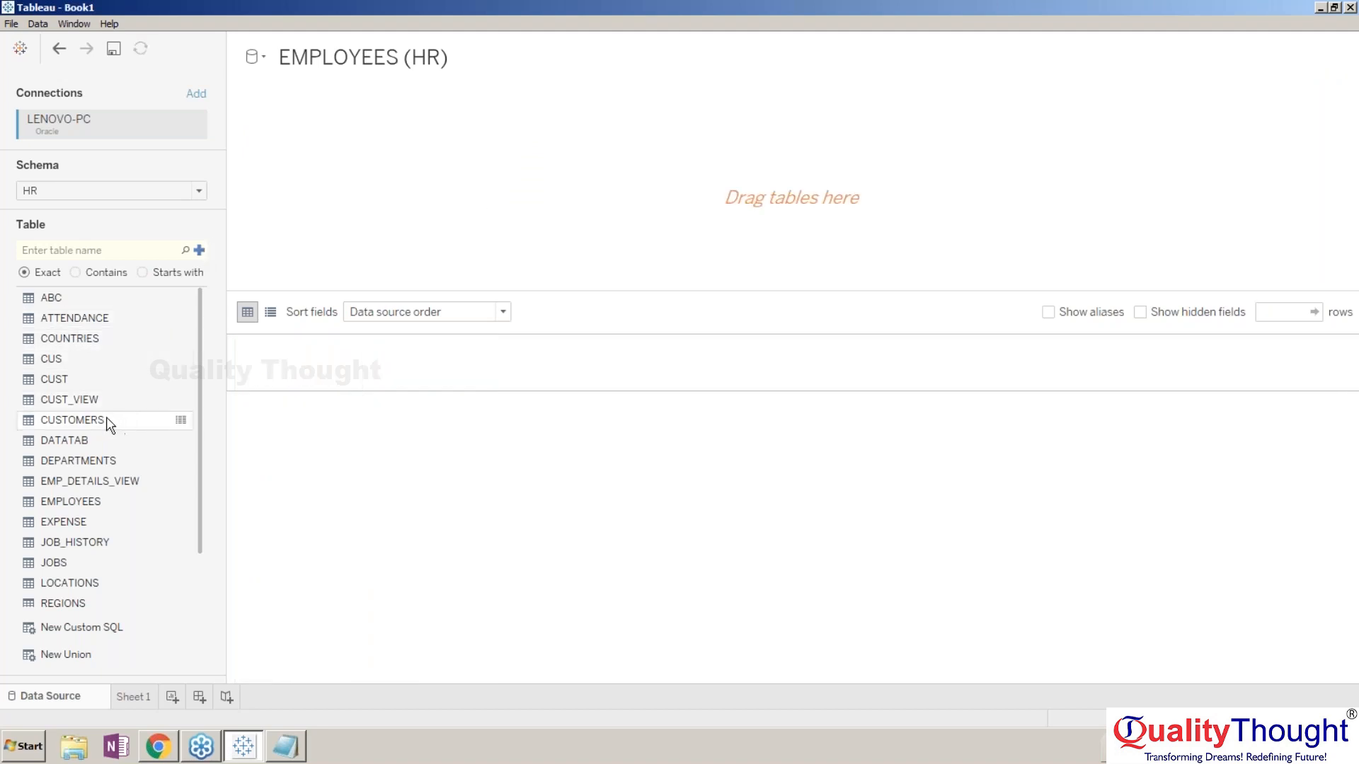
{"action": "left_click_drag", "start_coordinate": [110, 422], "coordinate": [428, 190]}
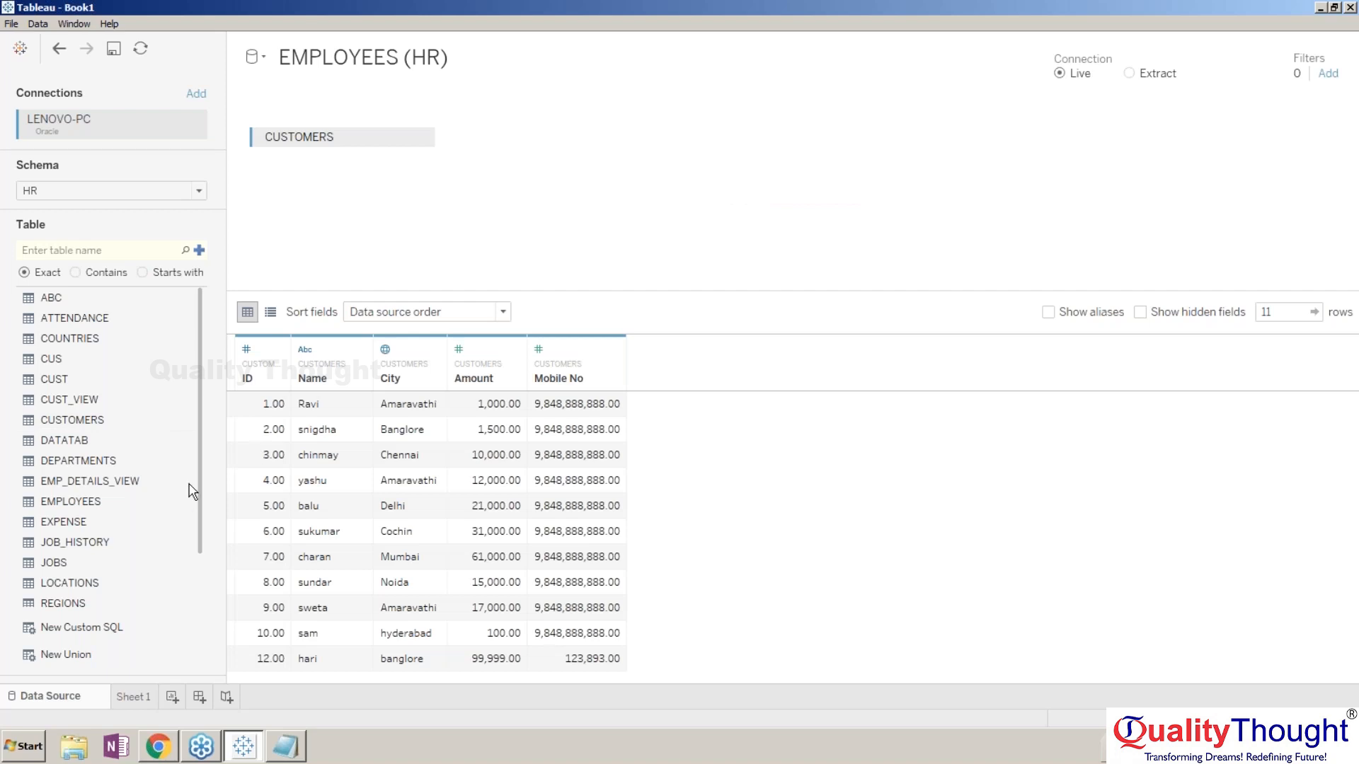
- Compare the CUSTOMERS columns in the data source with the dimensions and measures on Sheet 1, selecting the Name field
{"action": "left_click", "coordinate": [131, 698]}
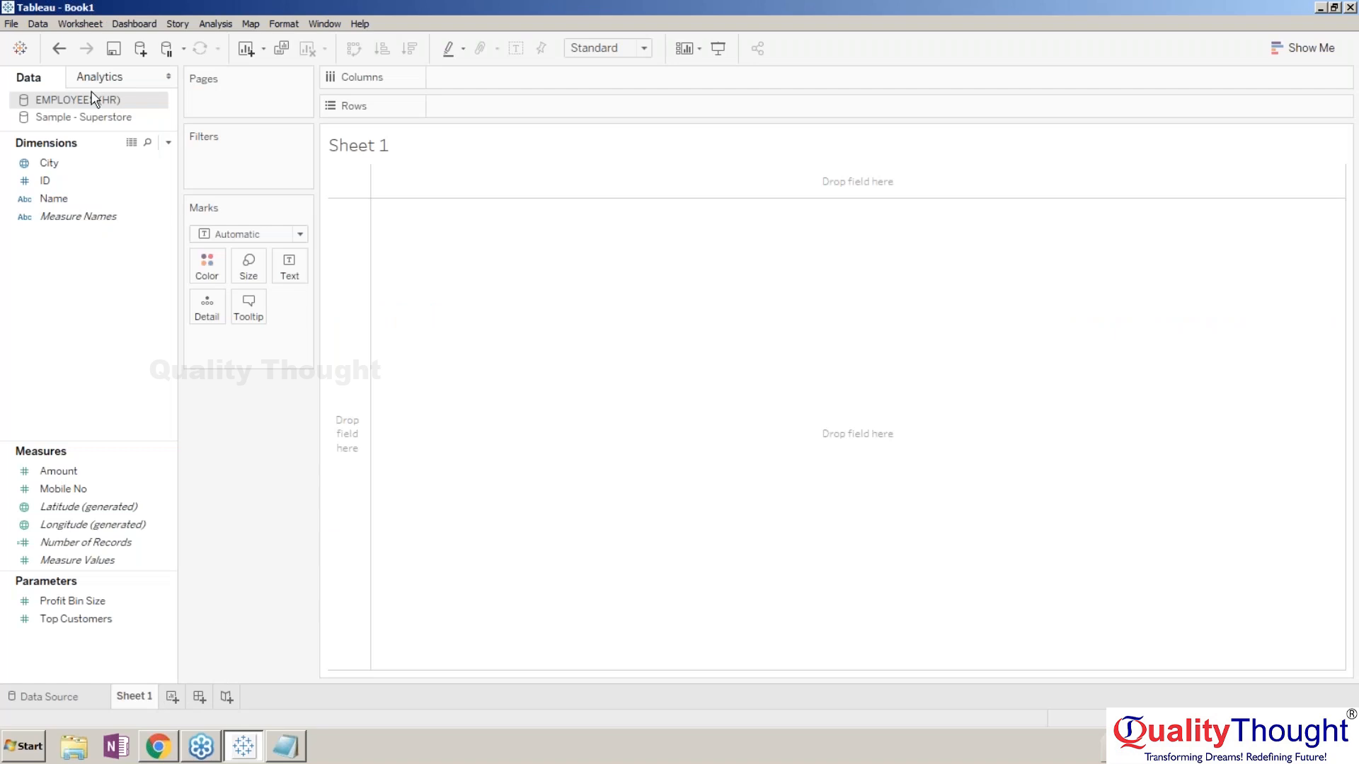
{"action": "left_click", "coordinate": [94, 202]}
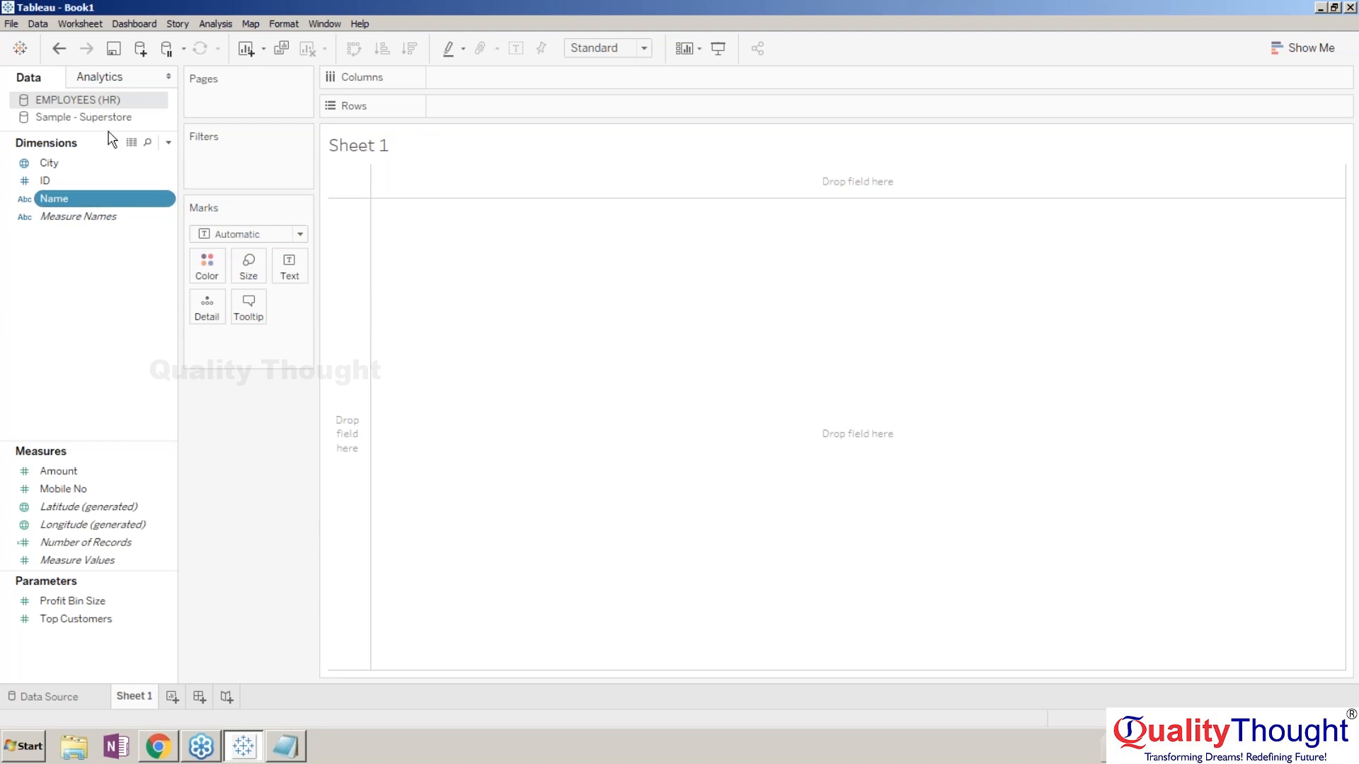
{"action": "left_click", "coordinate": [81, 698]}
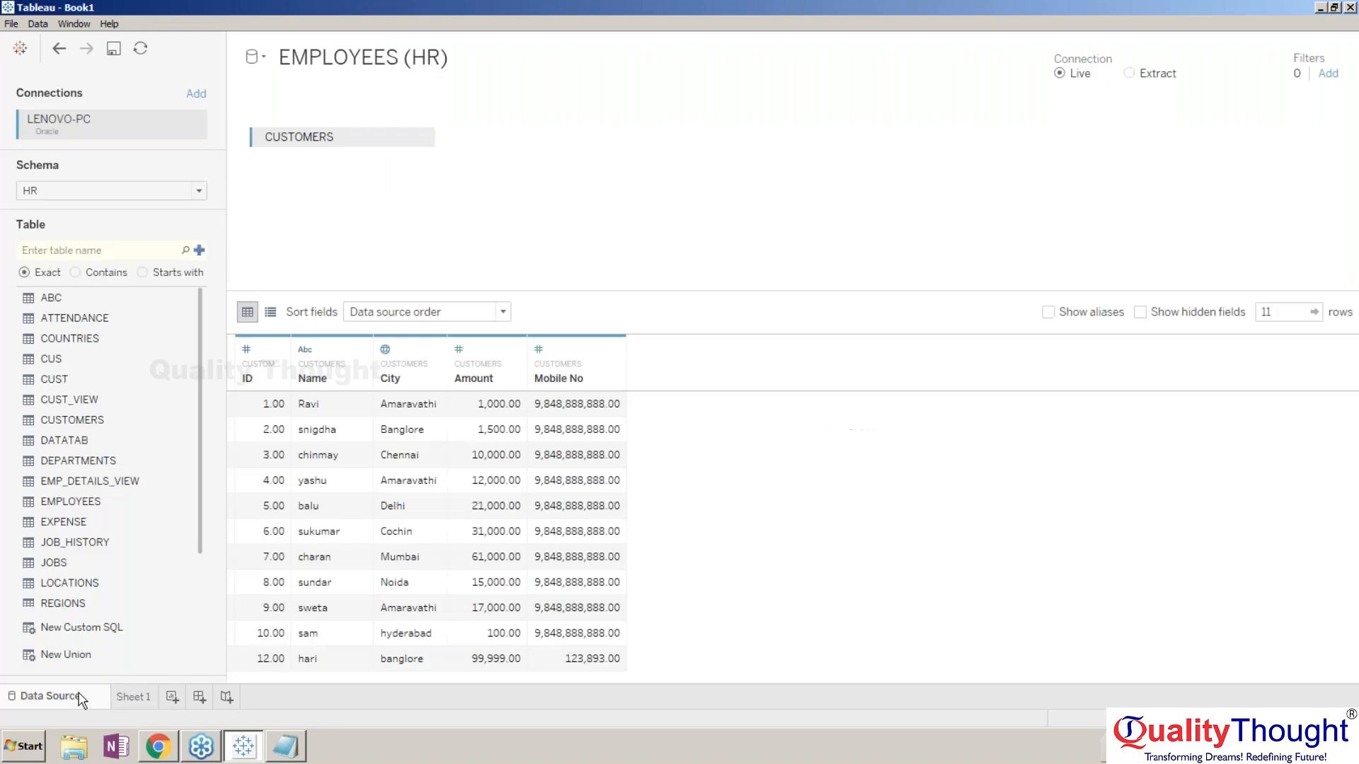
{"action": "left_click", "coordinate": [132, 698]}
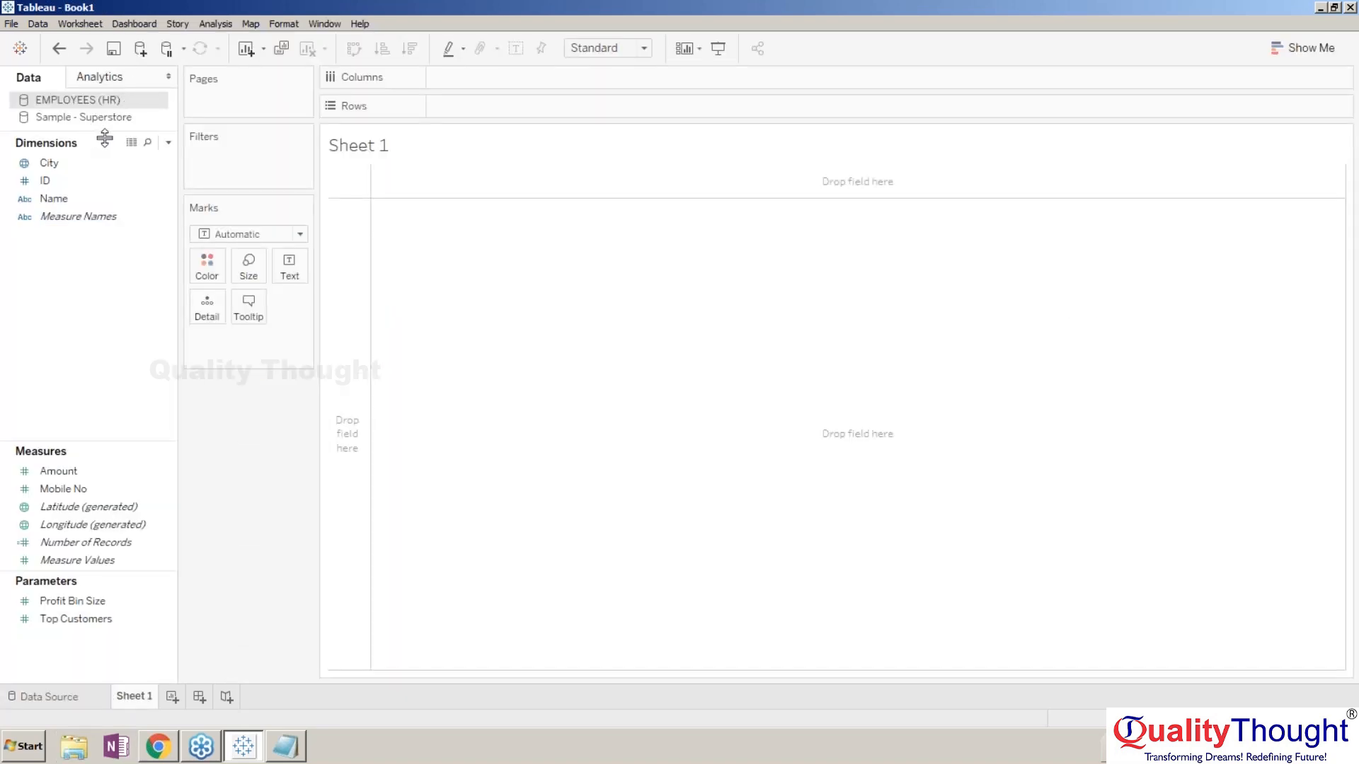
{"action": "left_click", "coordinate": [55, 198]}
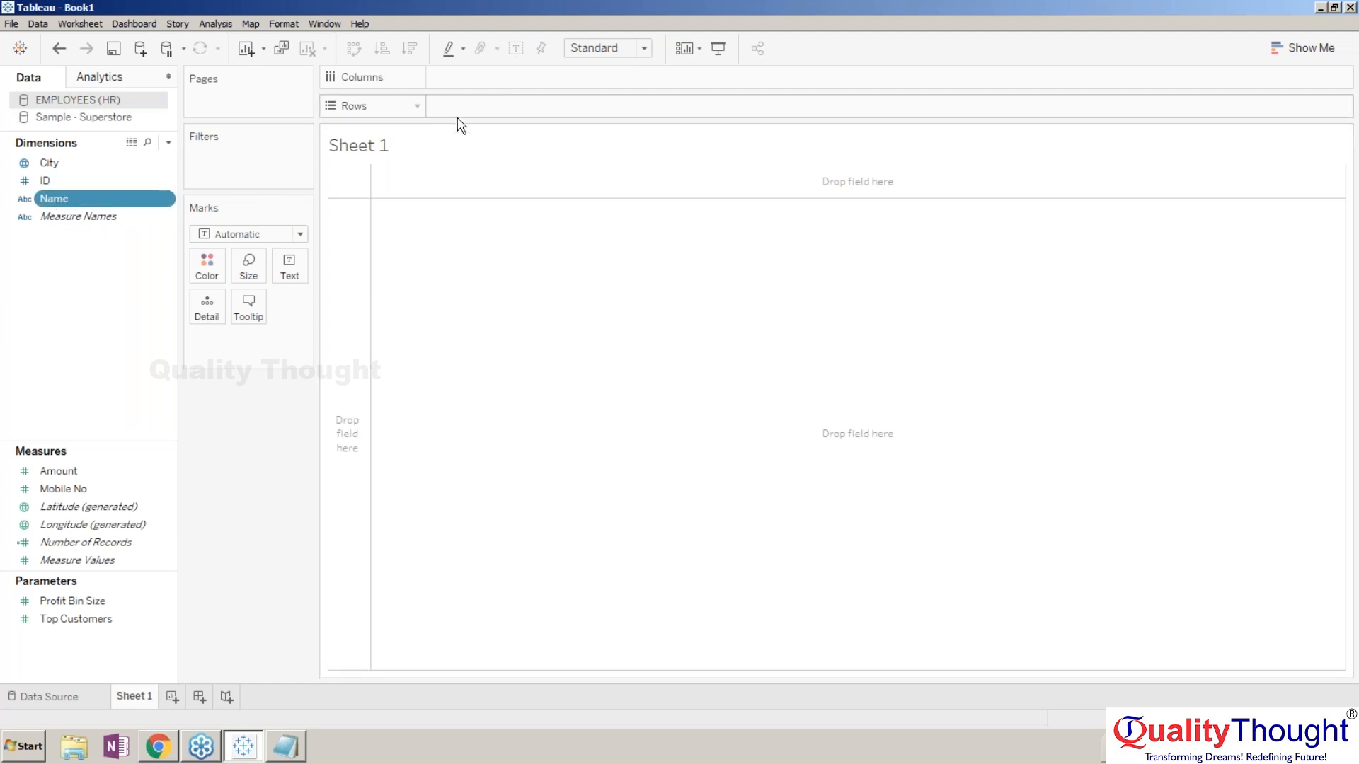
- List the customer names on Sheet 1 by adding Name to Rows, and return to the data source page
{"action": "left_click_drag", "start_coordinate": [123, 201], "coordinate": [487, 106]}
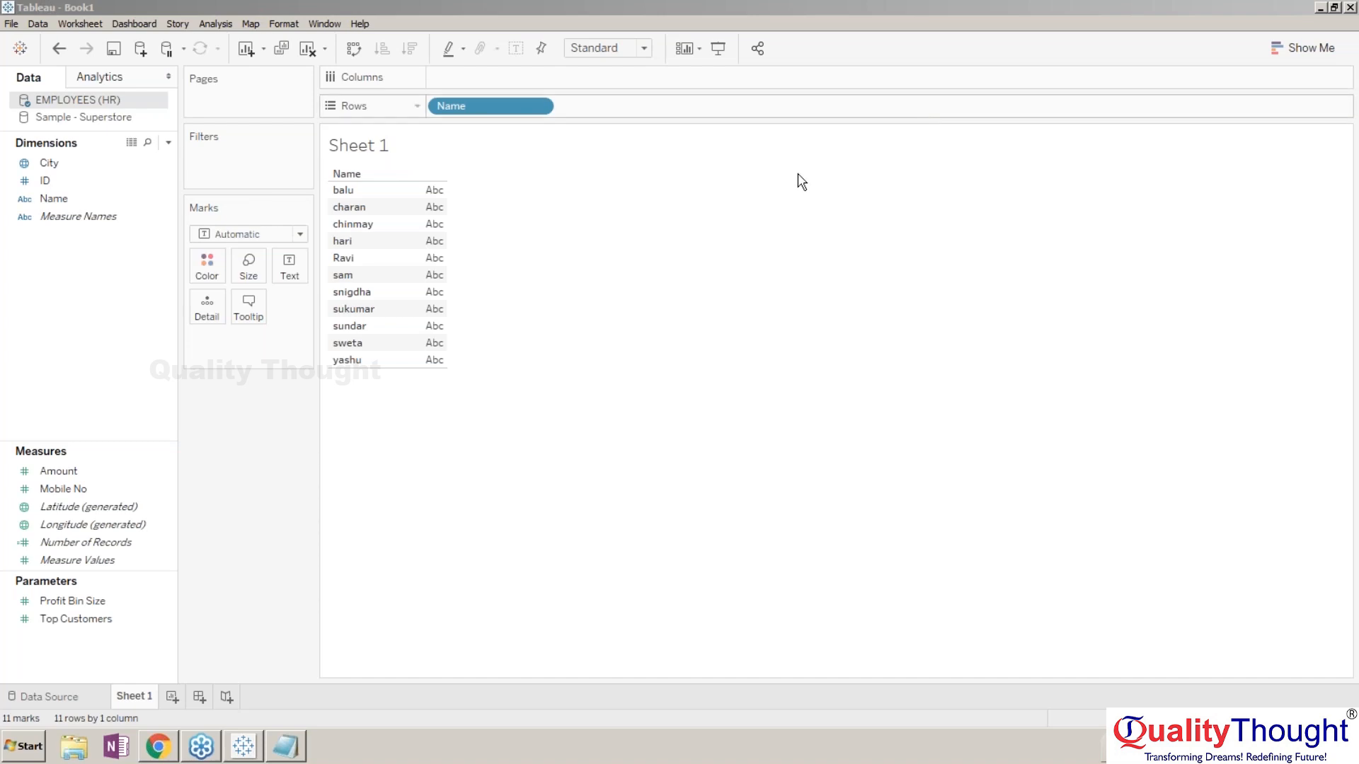
{"action": "left_click", "coordinate": [76, 705]}
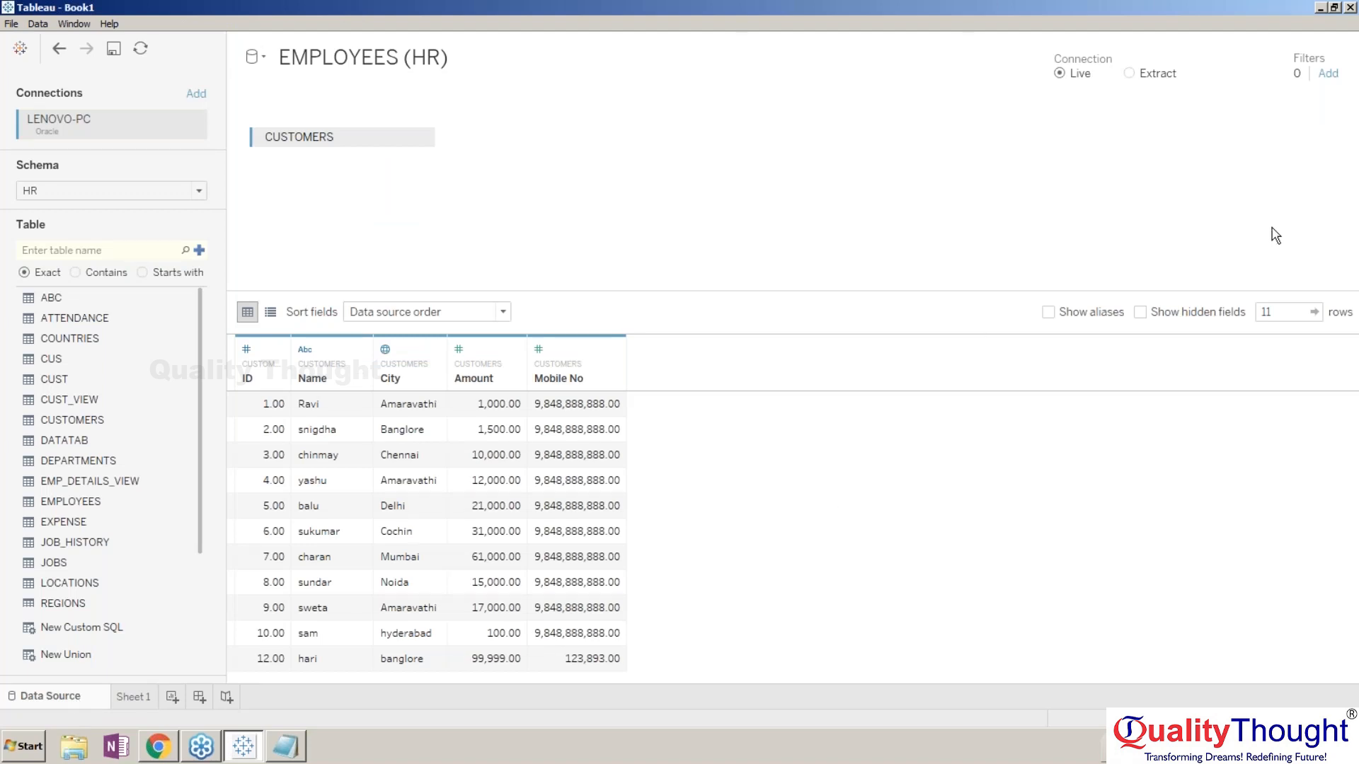
{"action": "left_click", "coordinate": [1342, 278]}
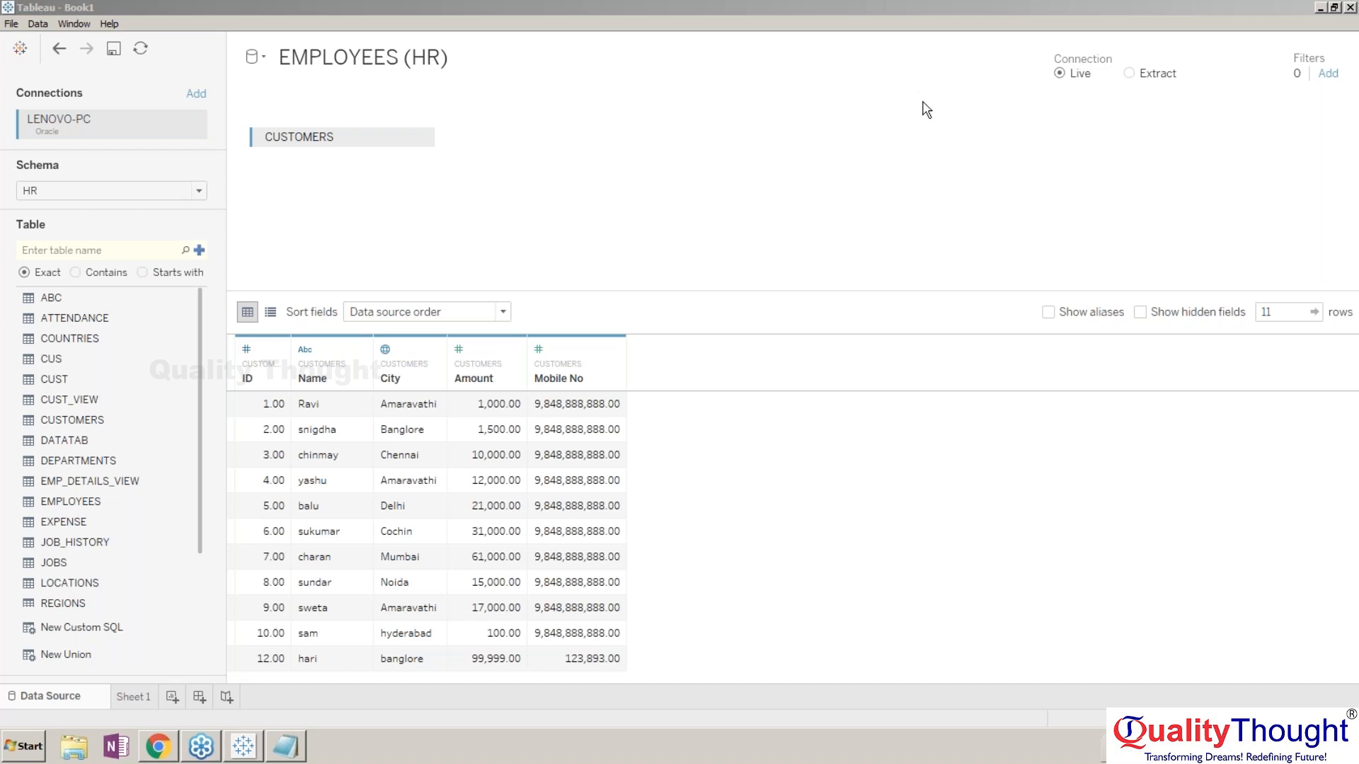
- Review the connection options on the start page and compare them with the data source page and Sheet 1
{"action": "left_click", "coordinate": [21, 49]}
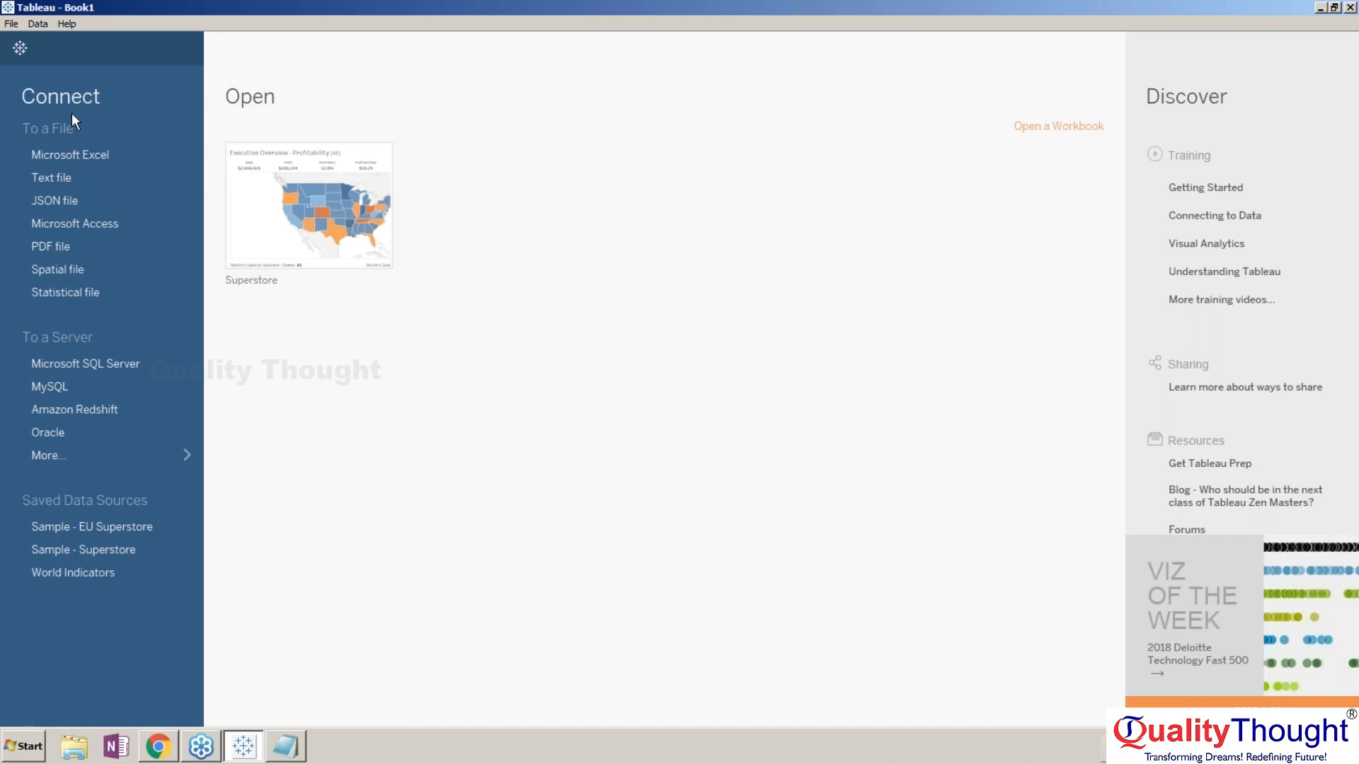
{"action": "left_click", "coordinate": [23, 48]}
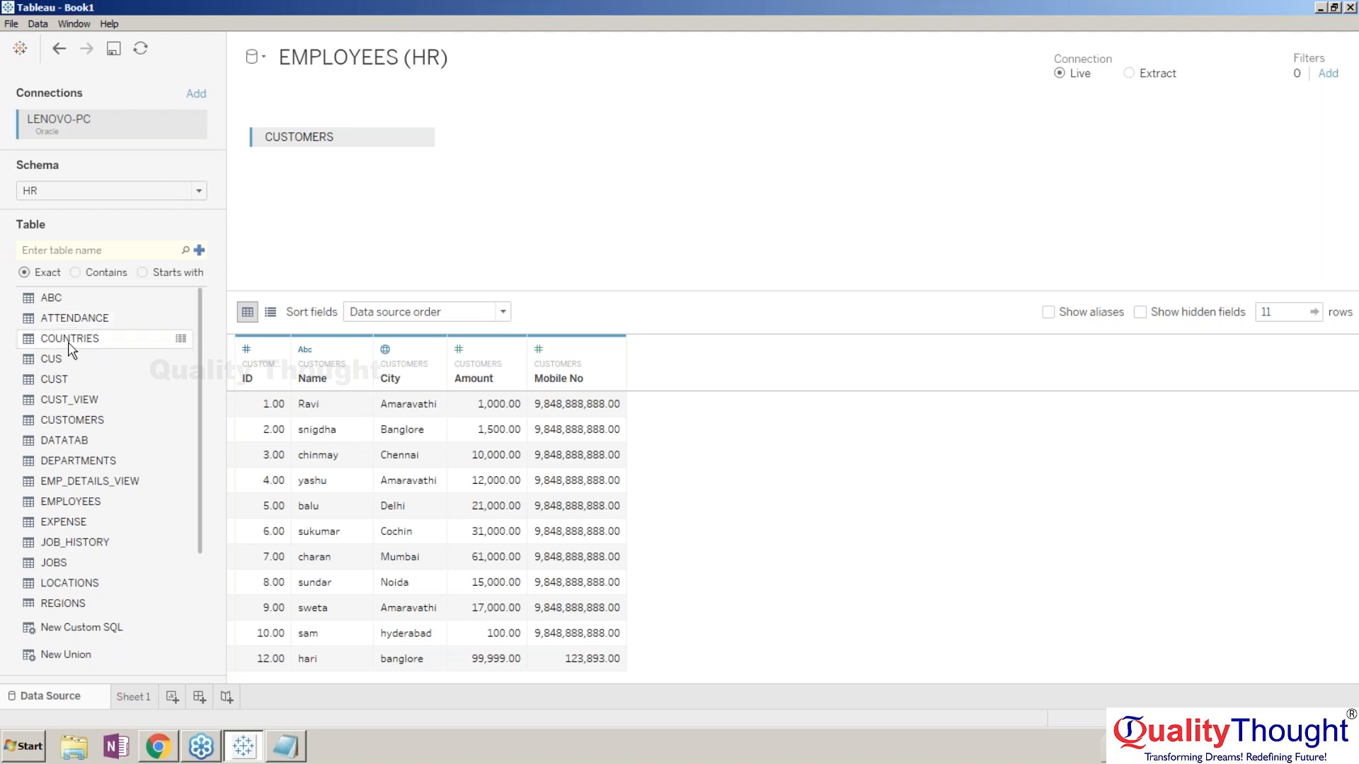
{"action": "left_click", "coordinate": [22, 48]}
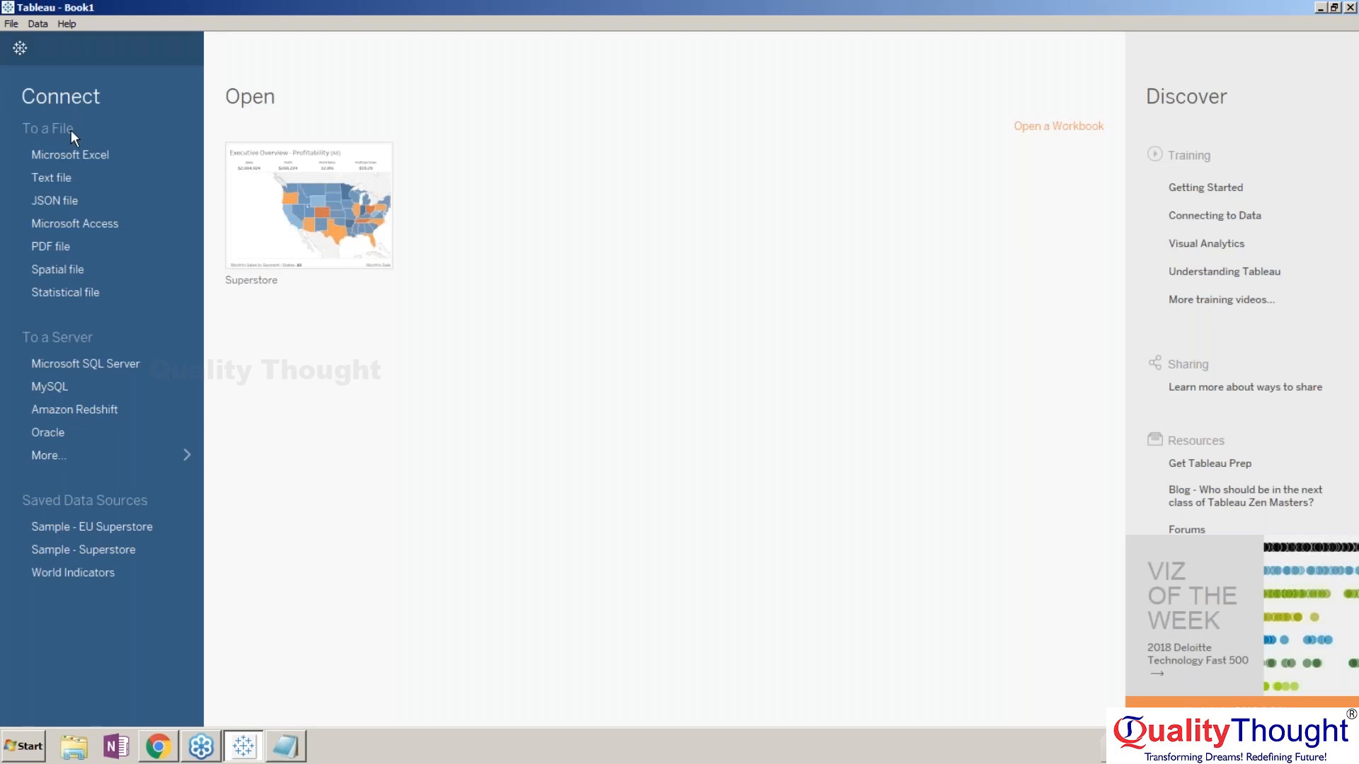
{"action": "left_click", "coordinate": [25, 48]}
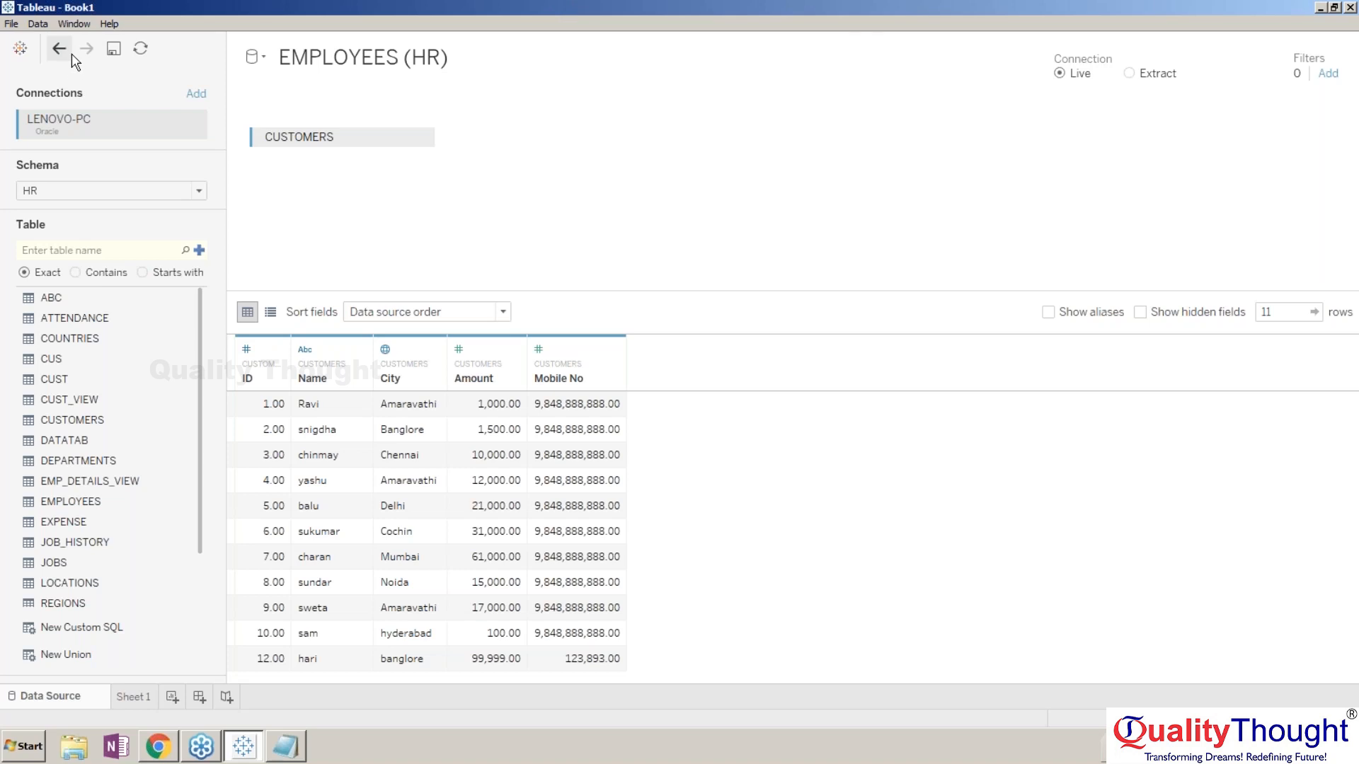
{"action": "left_click", "coordinate": [21, 48]}
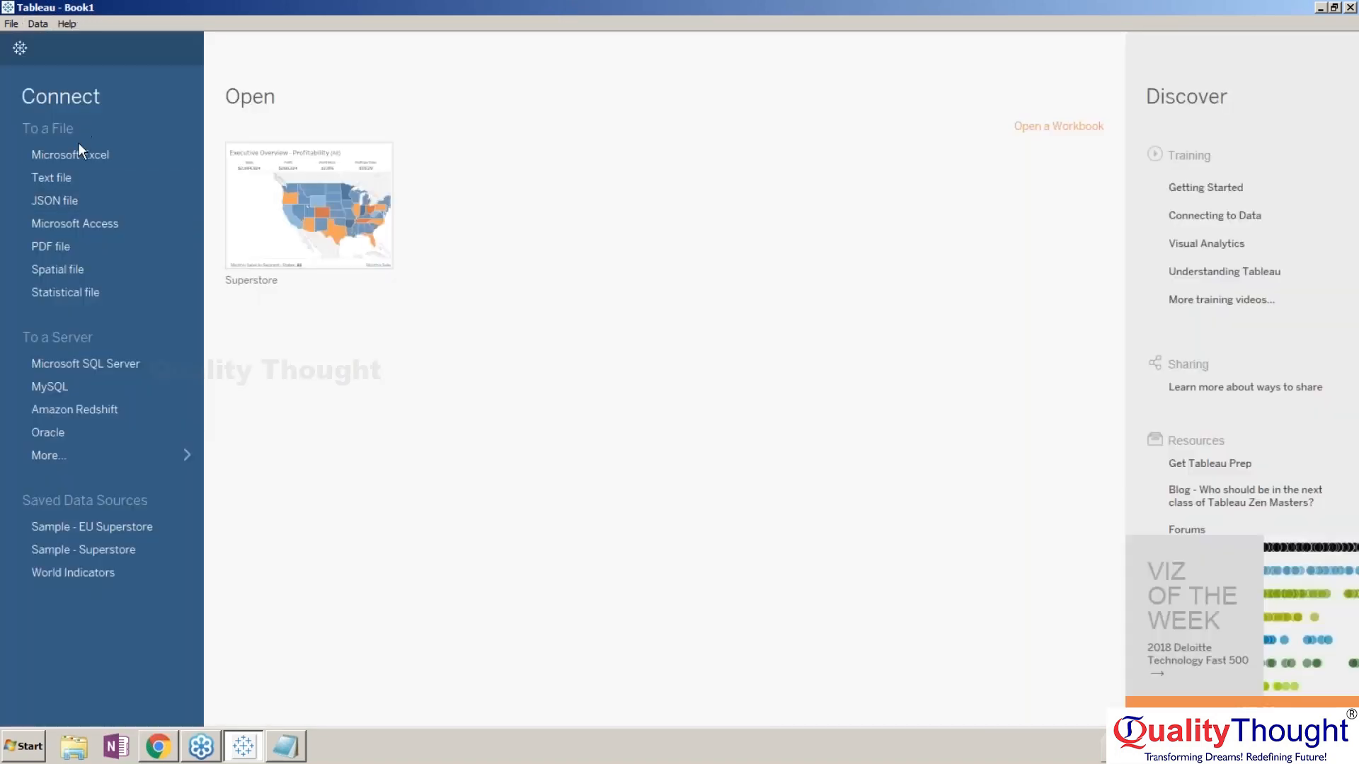
{"action": "left_click", "coordinate": [19, 48]}
{"action": "left_click", "coordinate": [149, 698]}
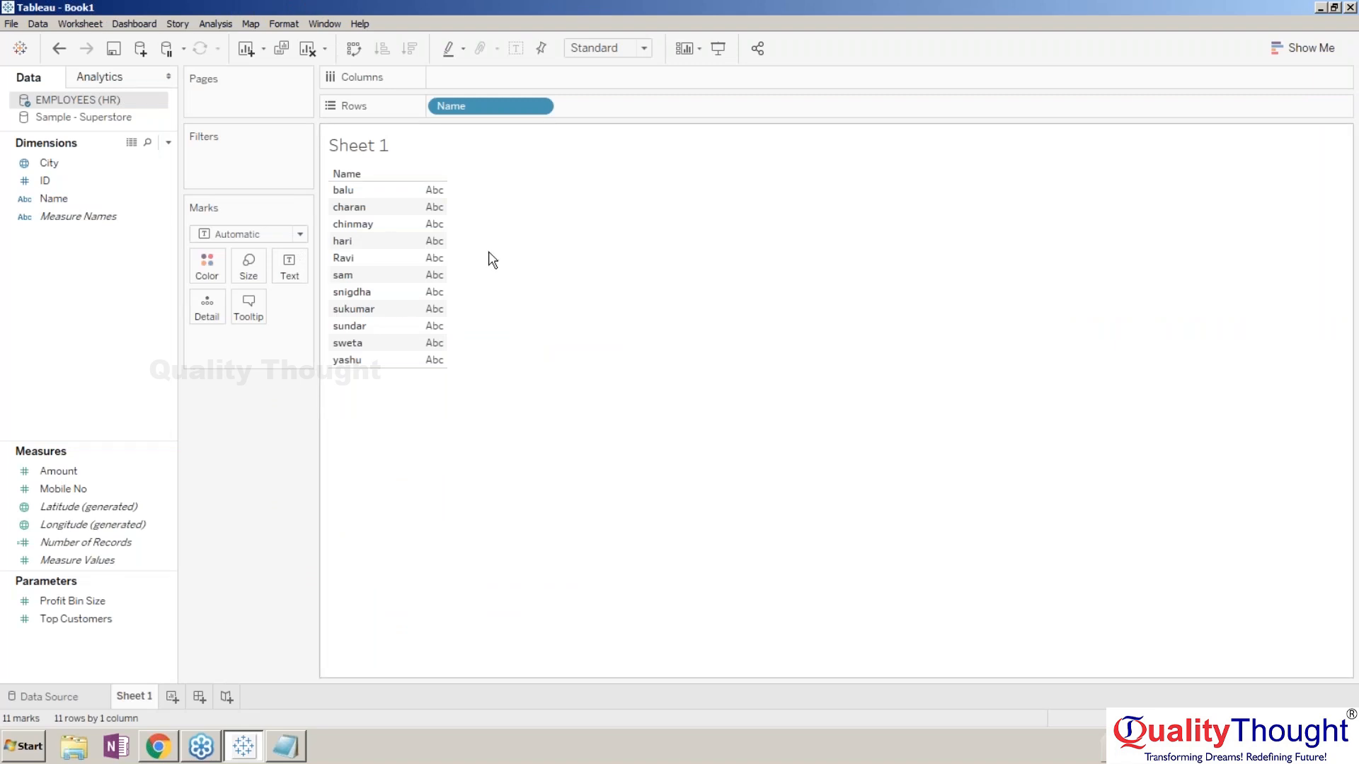
{"action": "left_click", "coordinate": [27, 57]}
{"action": "left_click", "coordinate": [26, 54]}
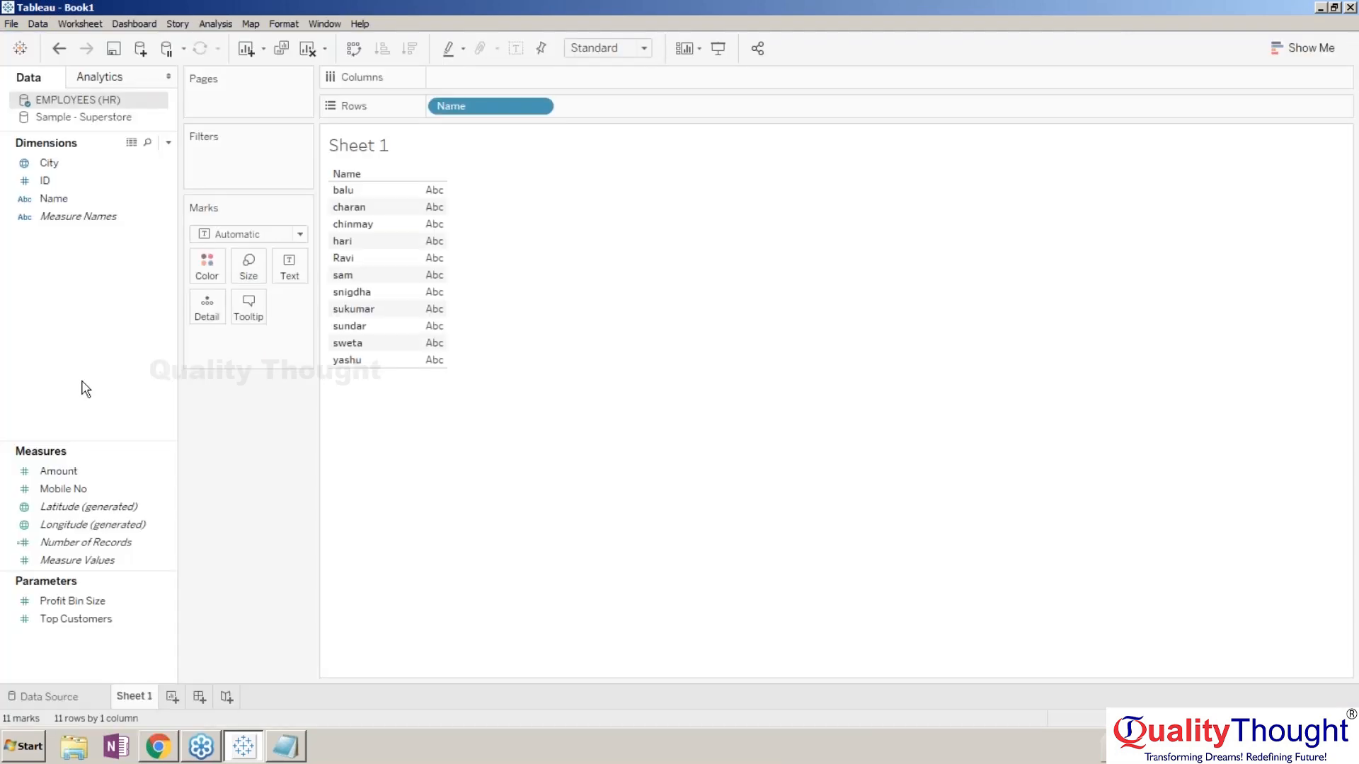
- Remove the CUSTOMERS table from the data source and add the EMPLOYEES table in its place
{"action": "left_click", "coordinate": [69, 701]}
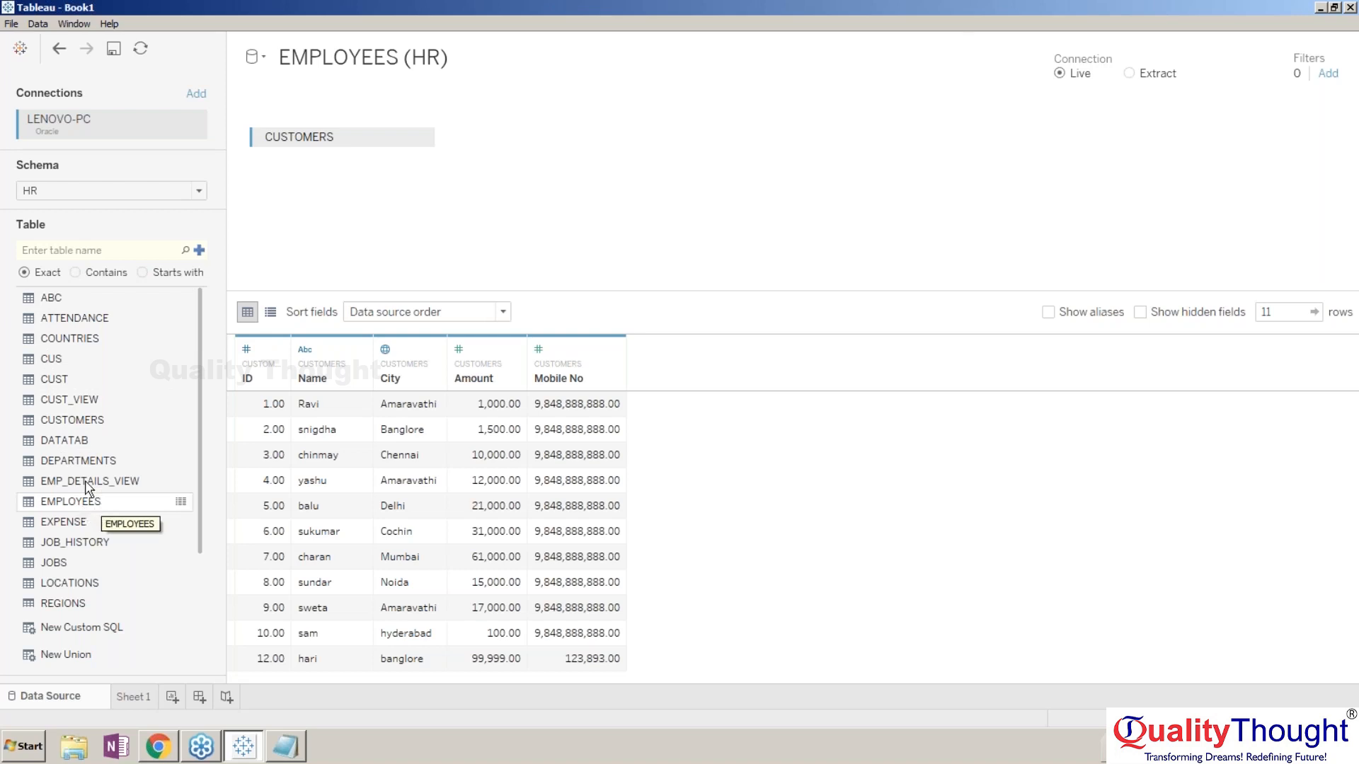
{"action": "left_click", "coordinate": [422, 139]}
{"action": "left_click", "coordinate": [445, 195]}
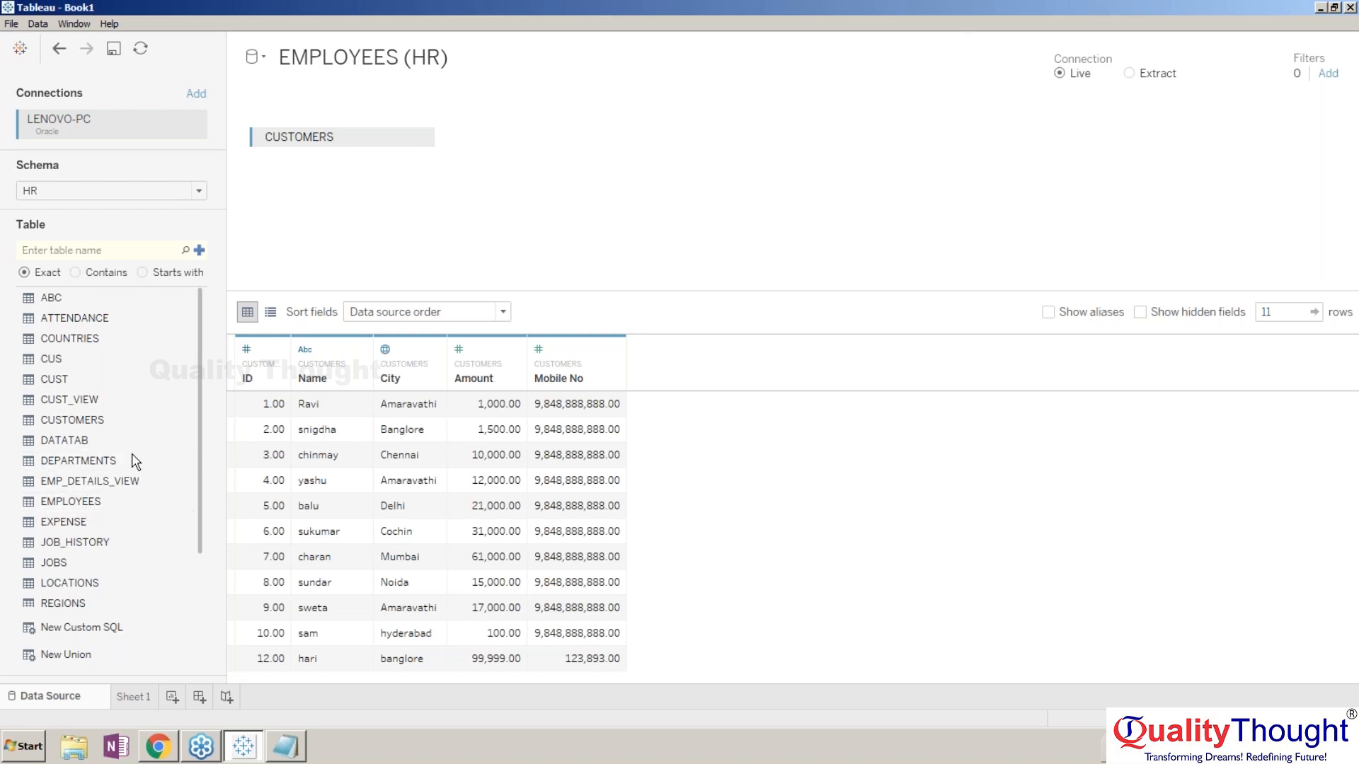
{"action": "double_click", "coordinate": [106, 501]}
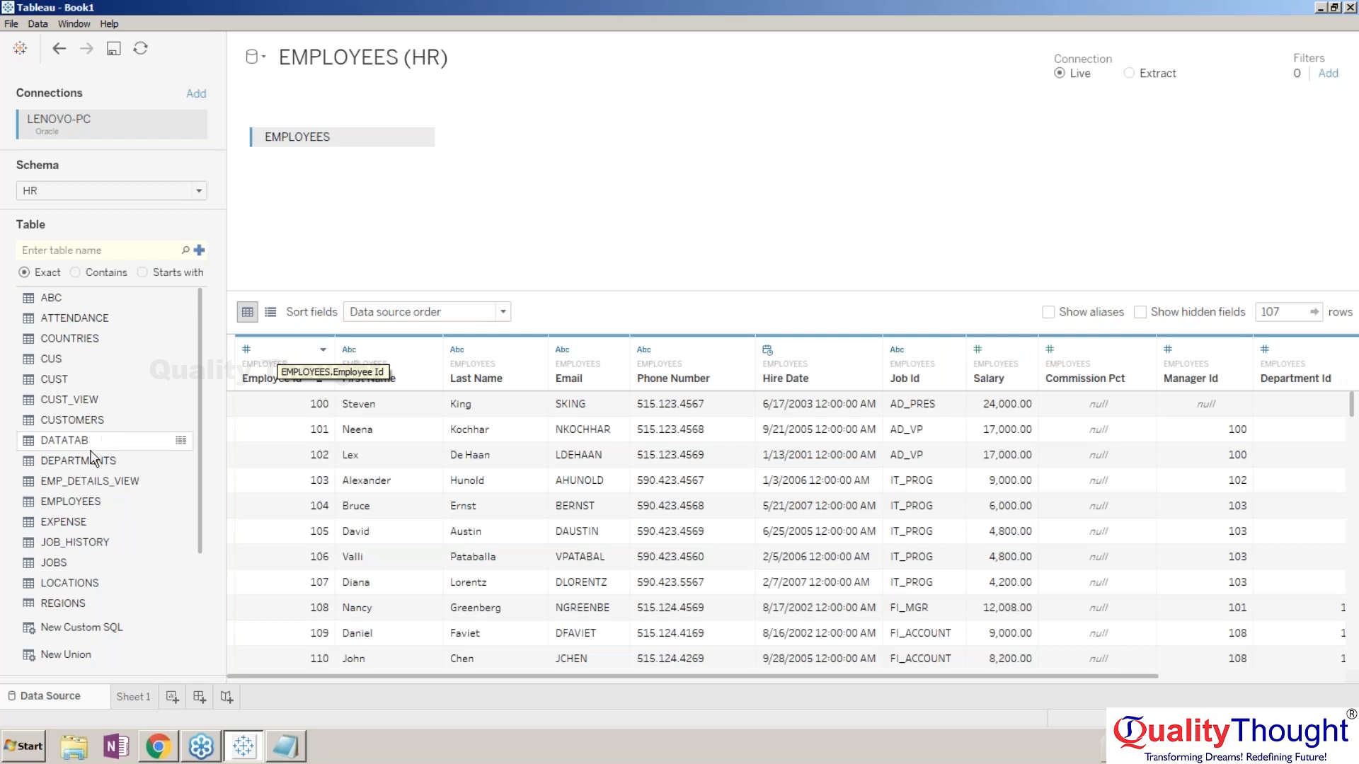
- Add the DEPARTMENTS table beside EMPLOYEES and connect them with a Left join
{"action": "left_click_drag", "start_coordinate": [98, 462], "coordinate": [559, 138]}
{"action": "left_click", "coordinate": [469, 136]}
{"action": "left_click", "coordinate": [422, 205]}
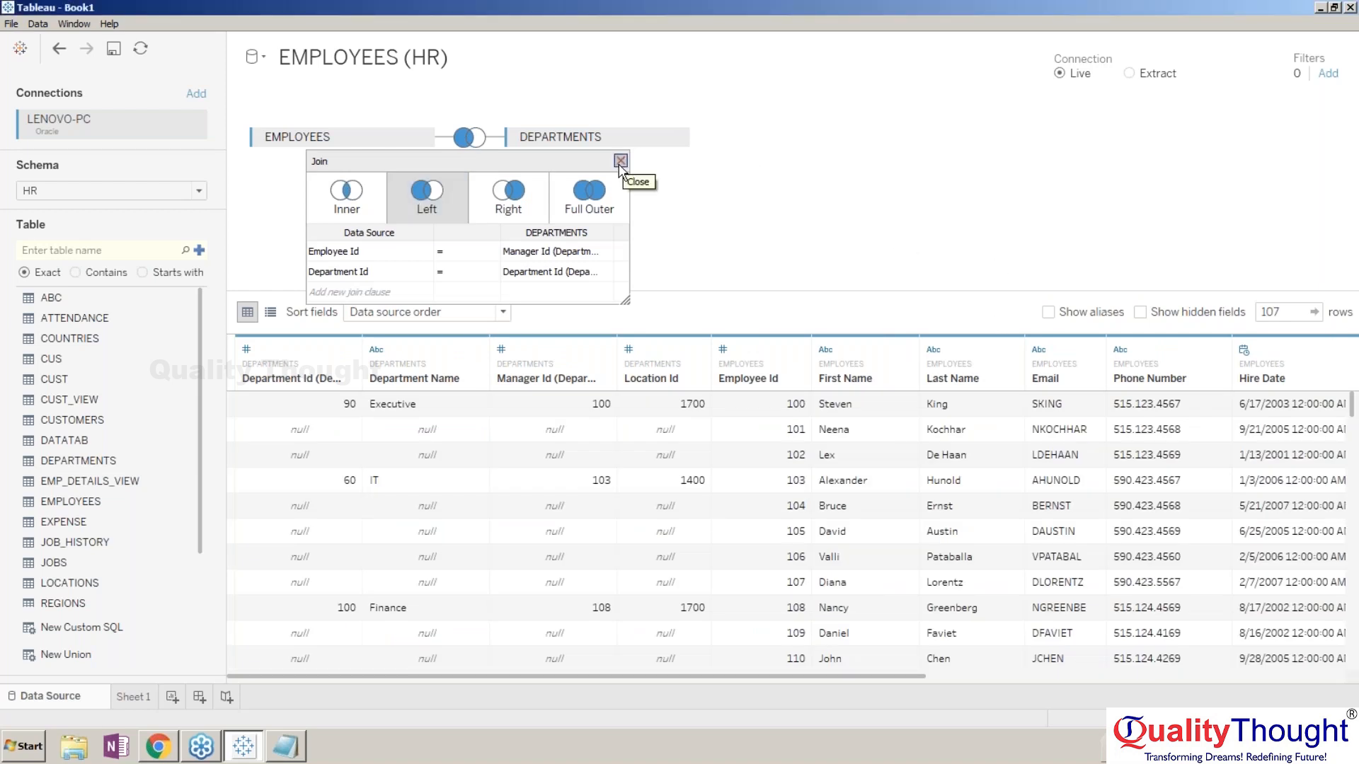
{"action": "left_click", "coordinate": [619, 162]}
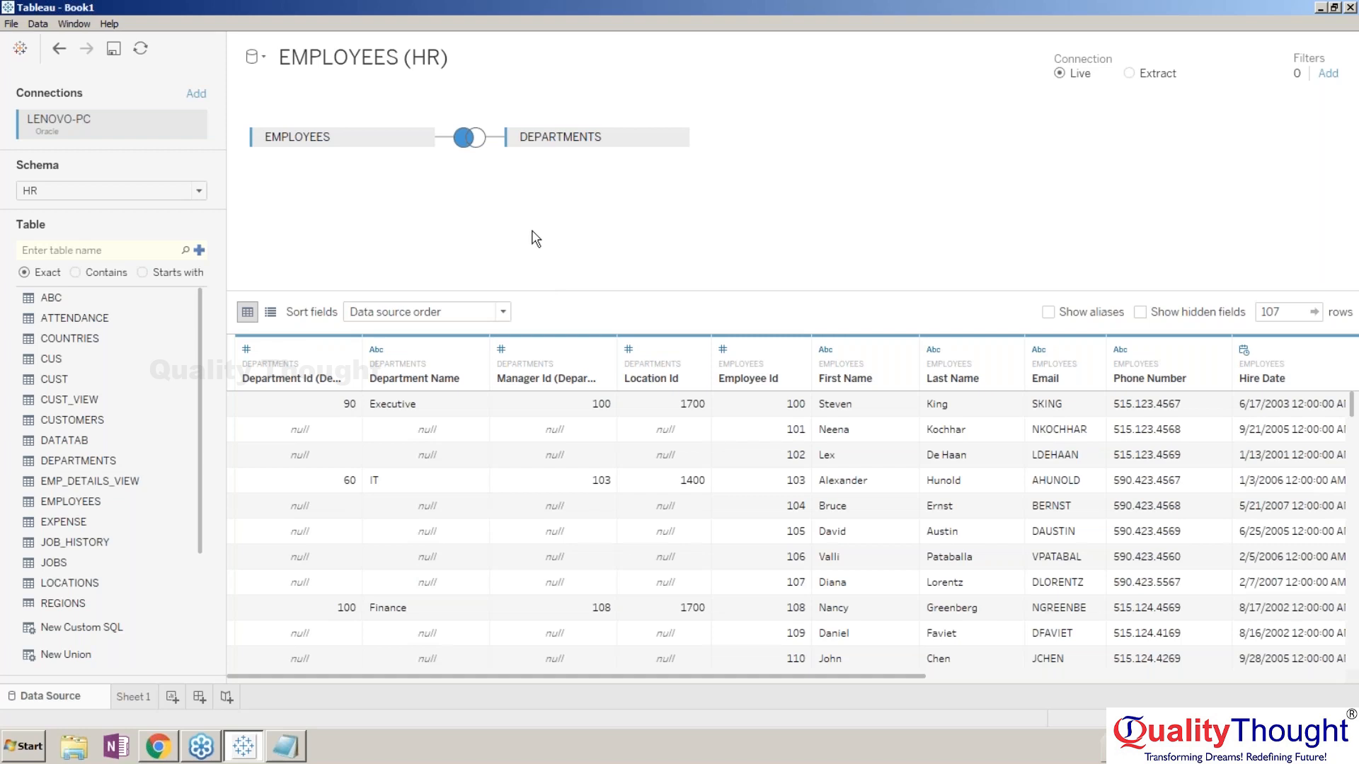
- Remove the invalid Name field from Sheet 1's rows and add Department Name and First Name as rows
{"action": "left_click", "coordinate": [135, 697]}
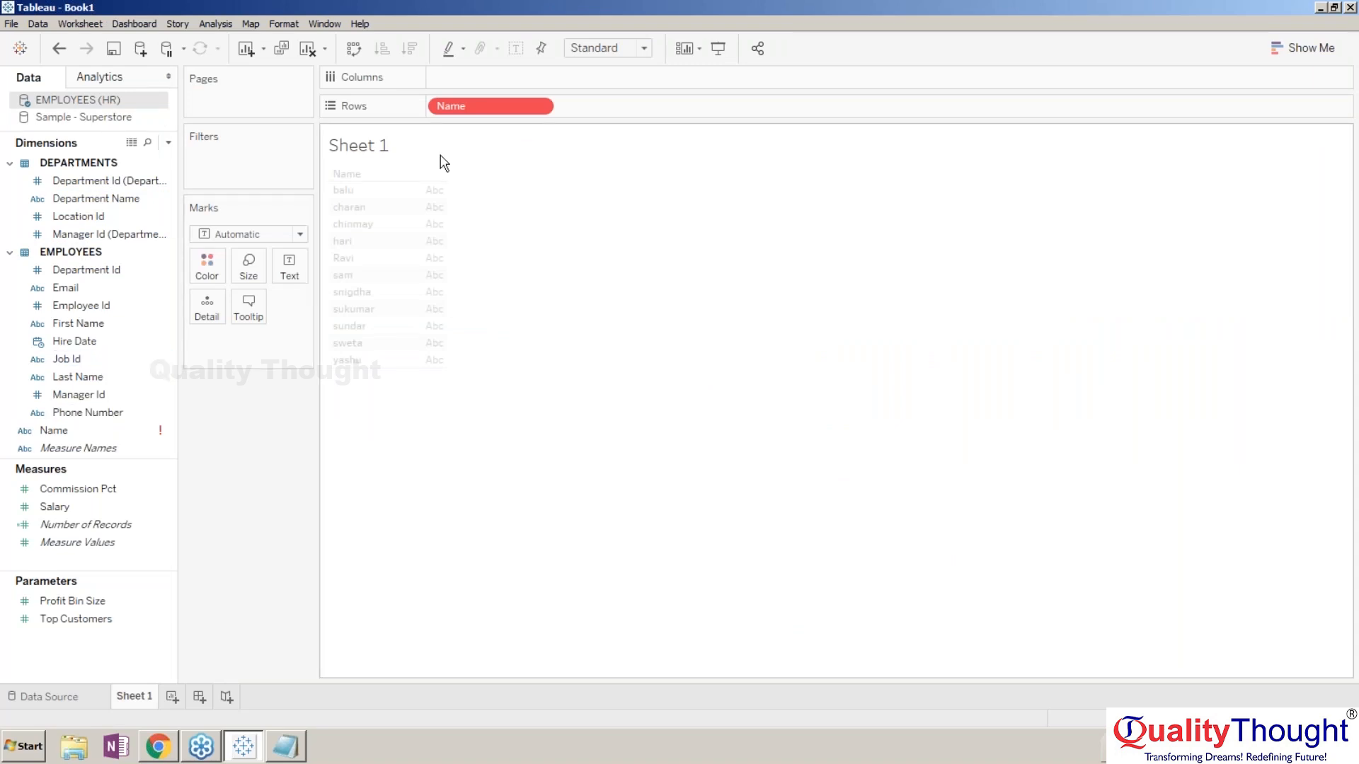
{"action": "left_click", "coordinate": [479, 106]}
{"action": "key", "text": "Delete"}
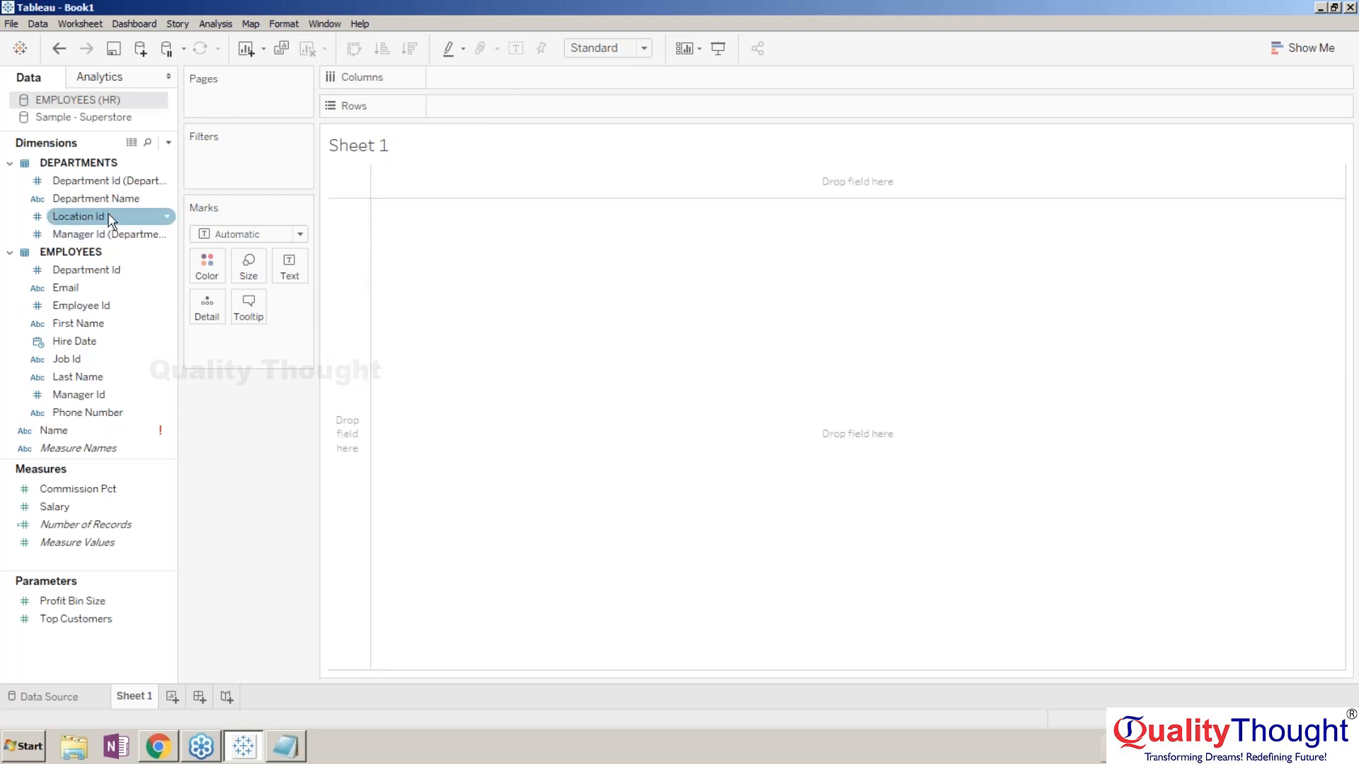
{"action": "left_click_drag", "start_coordinate": [113, 193], "coordinate": [536, 211]}
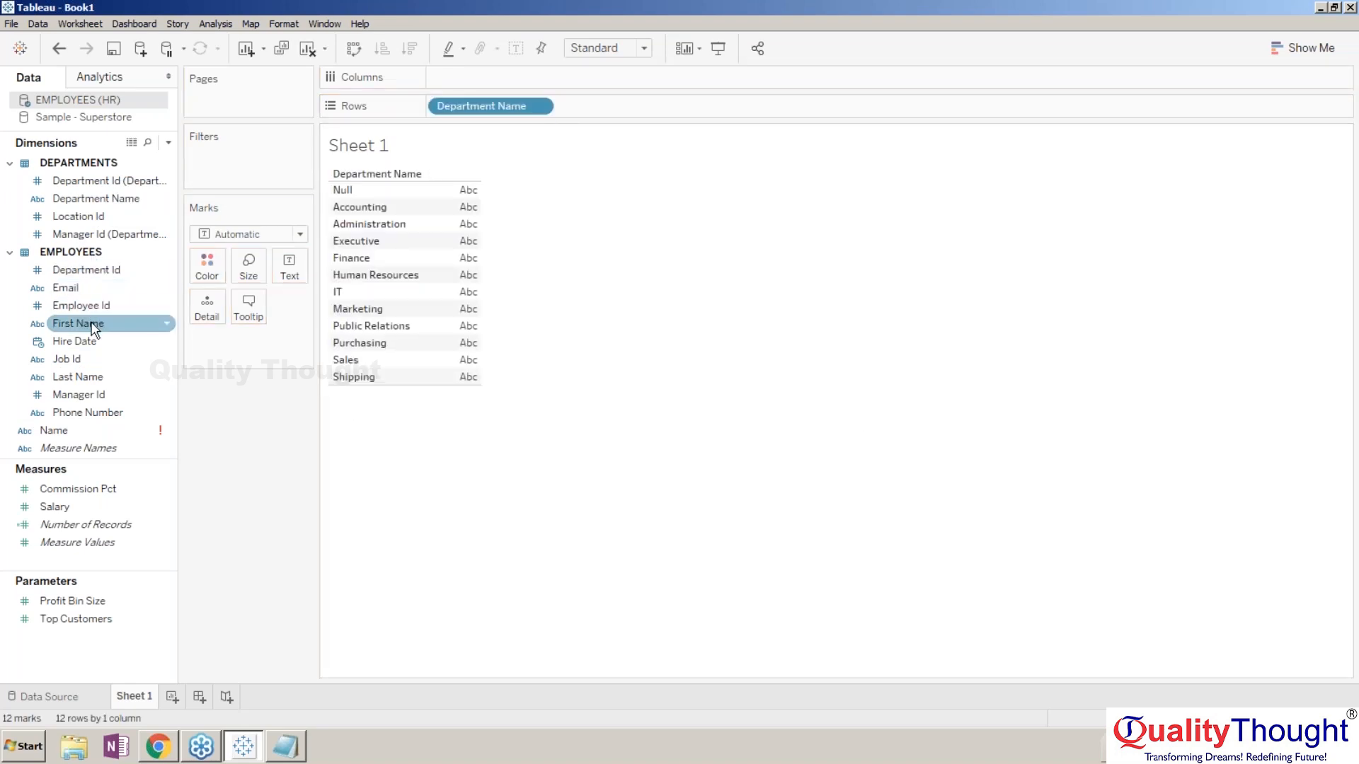
{"action": "left_click_drag", "start_coordinate": [93, 327], "coordinate": [463, 240]}
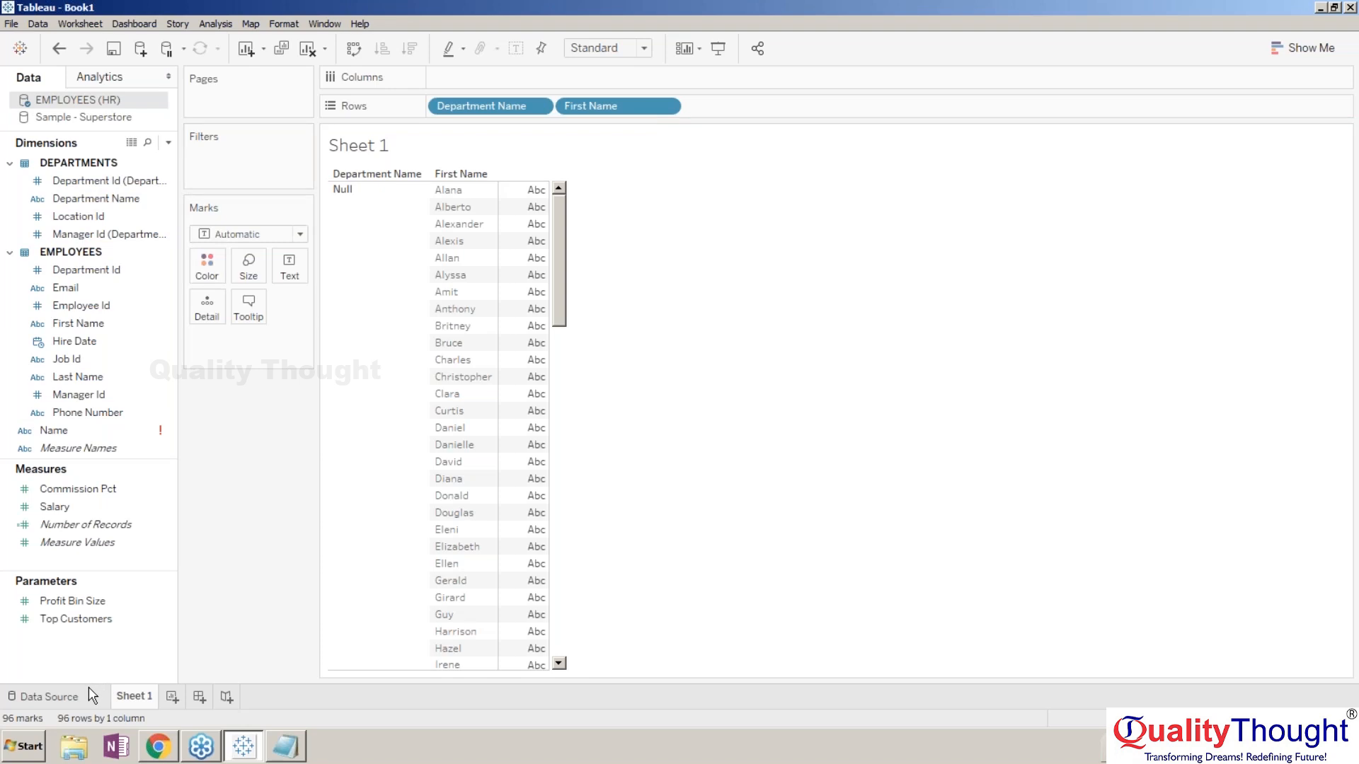
- Change the join between EMPLOYEES and DEPARTMENTS to Inner and check the employee list on Sheet 1
{"action": "left_click", "coordinate": [49, 696]}
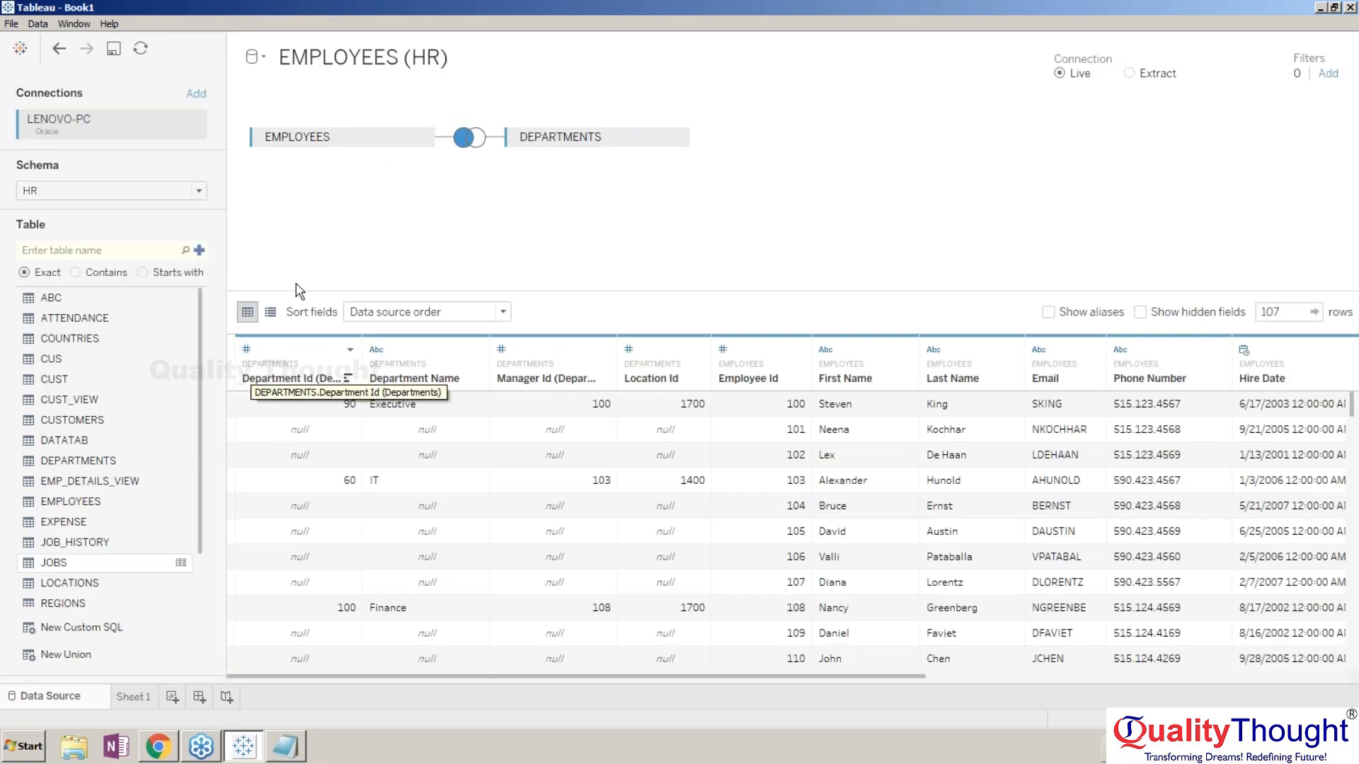
{"action": "left_click", "coordinate": [469, 137]}
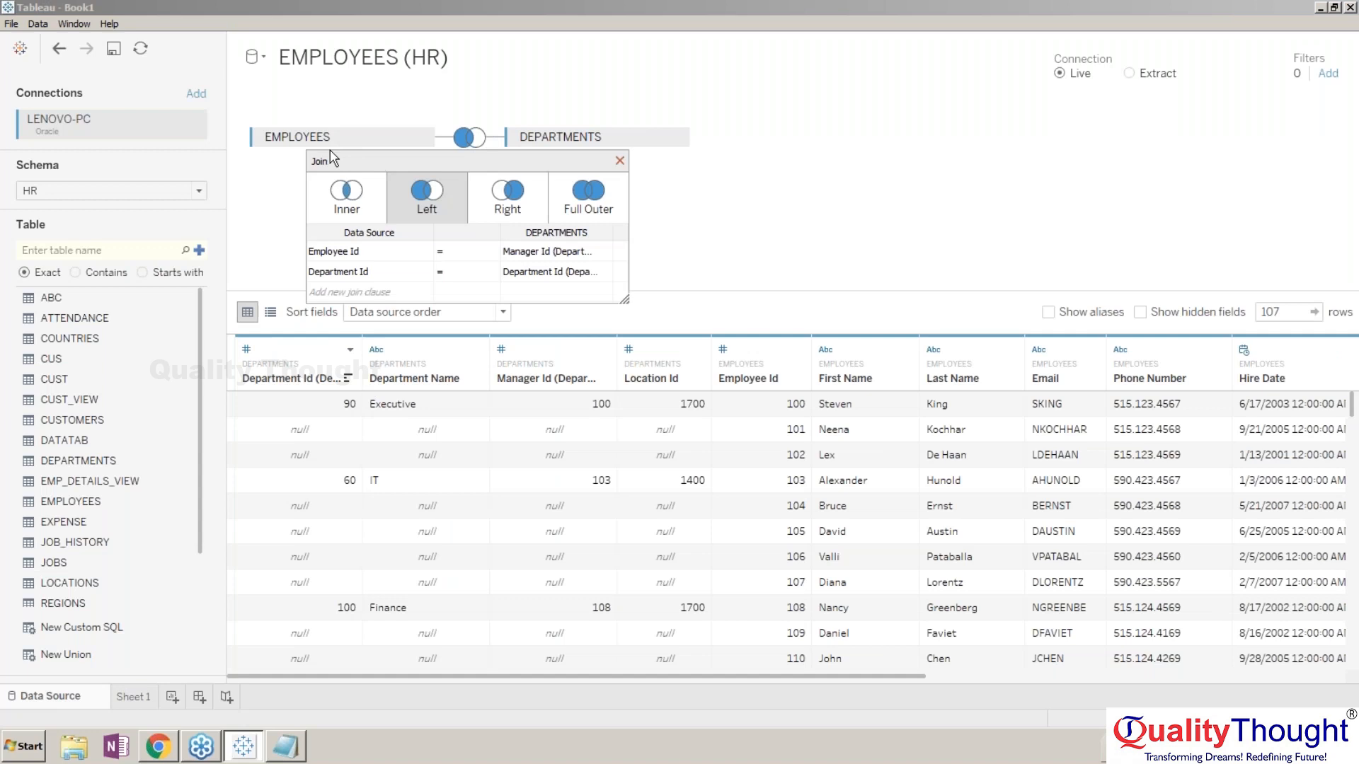
{"action": "left_click", "coordinate": [346, 205]}
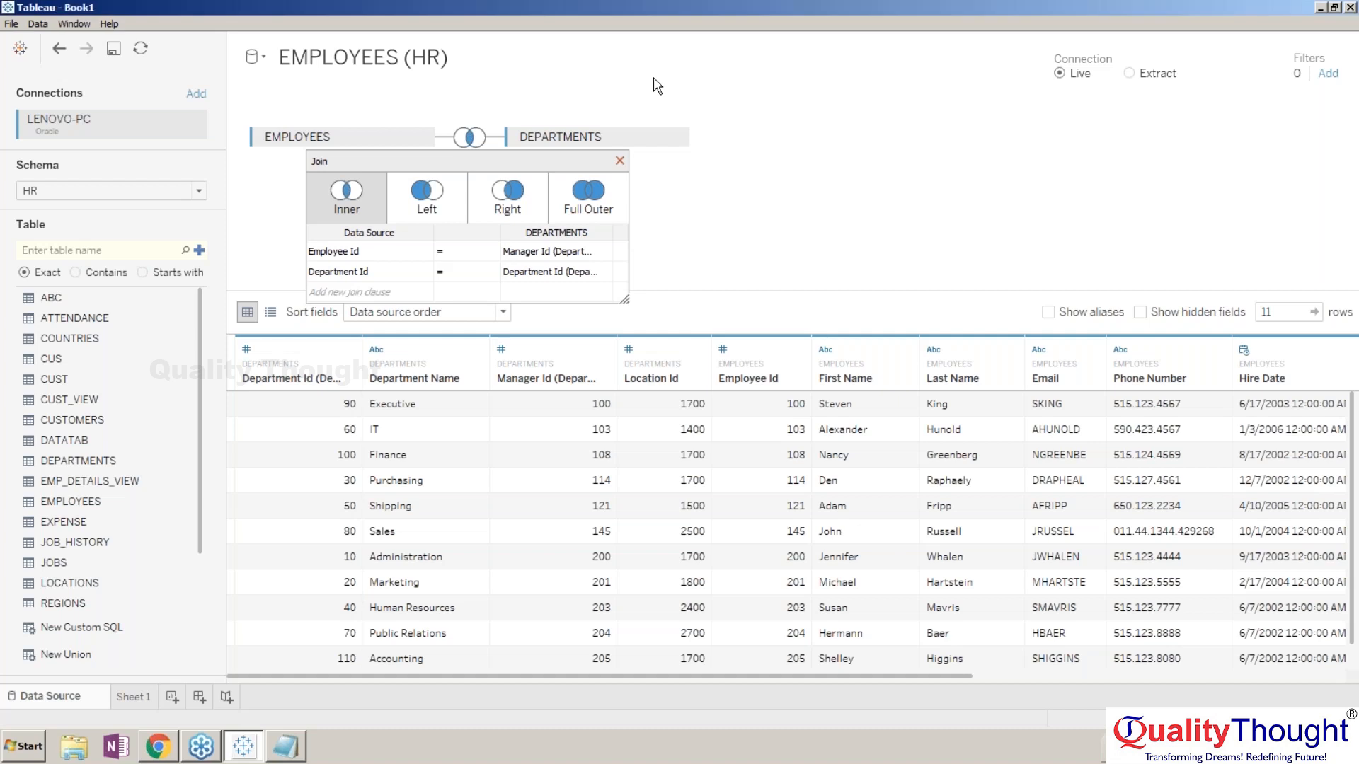
{"action": "left_click", "coordinate": [620, 161]}
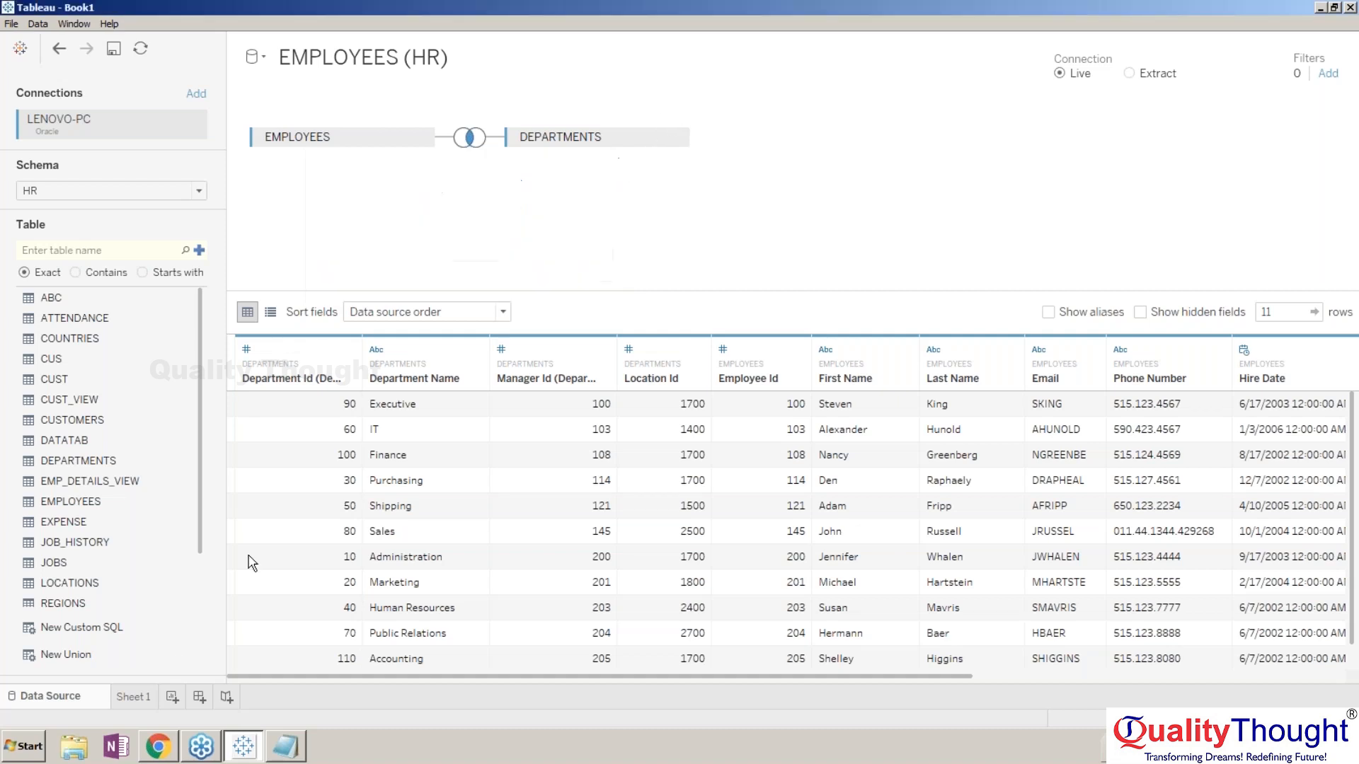
{"action": "left_click", "coordinate": [146, 693]}
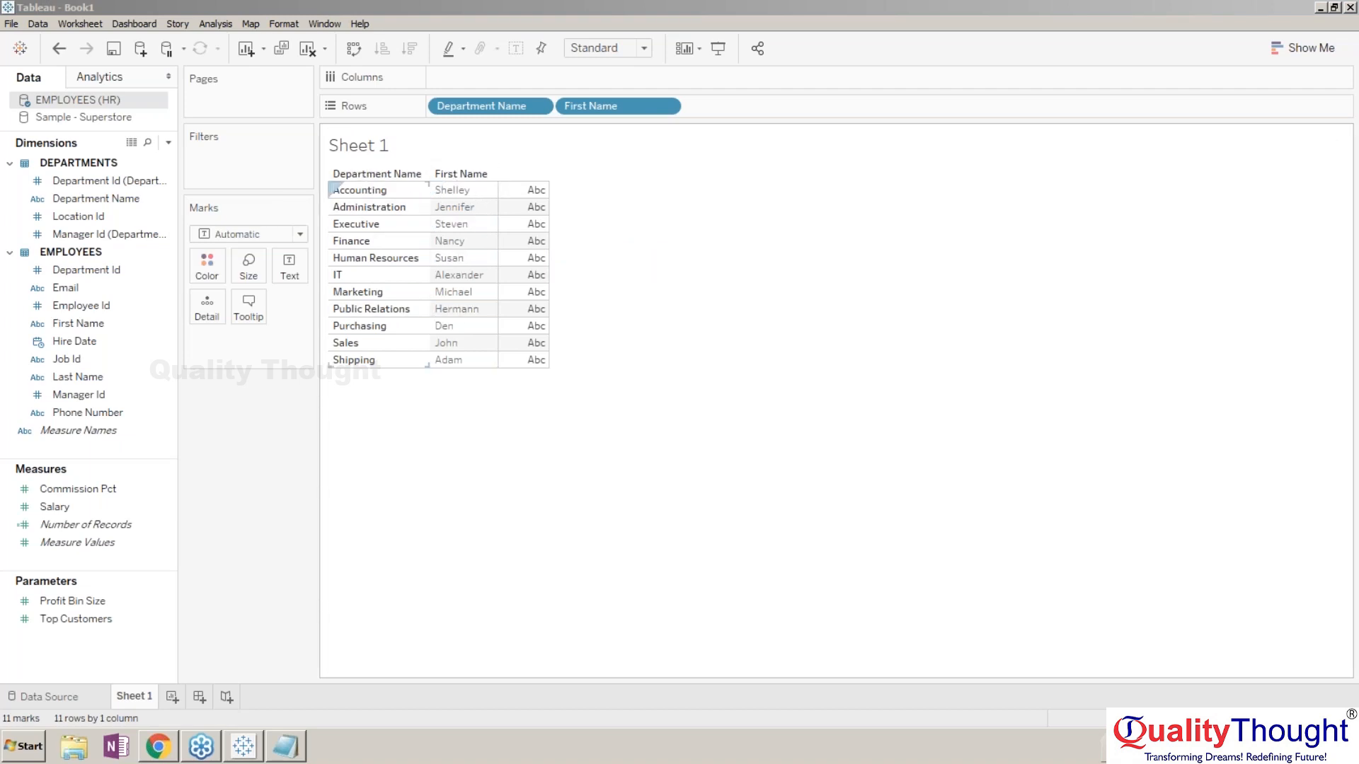
{"action": "left_click", "coordinate": [504, 474]}
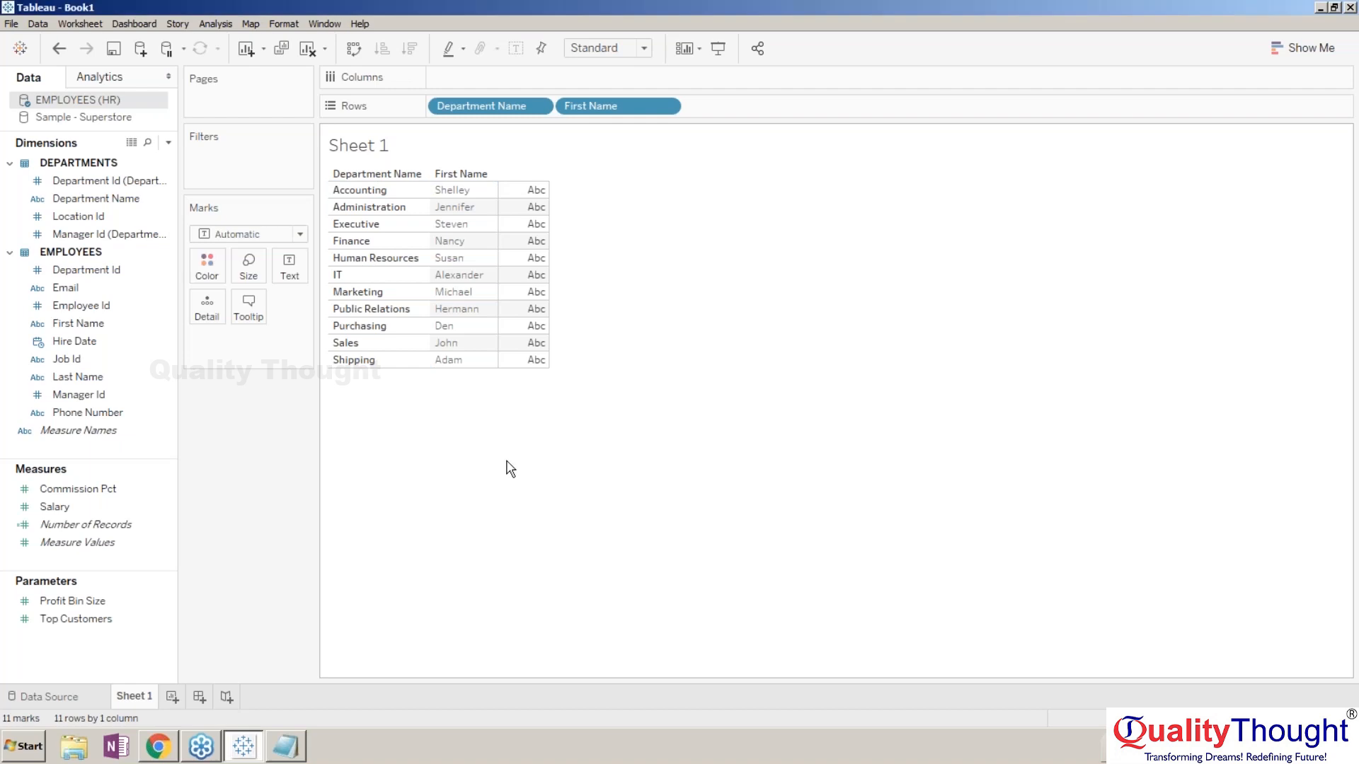
- Try the Right and Full Outer join types between EMPLOYEES and DEPARTMENTS and view the latter on Sheet 1
{"action": "left_click", "coordinate": [58, 704]}
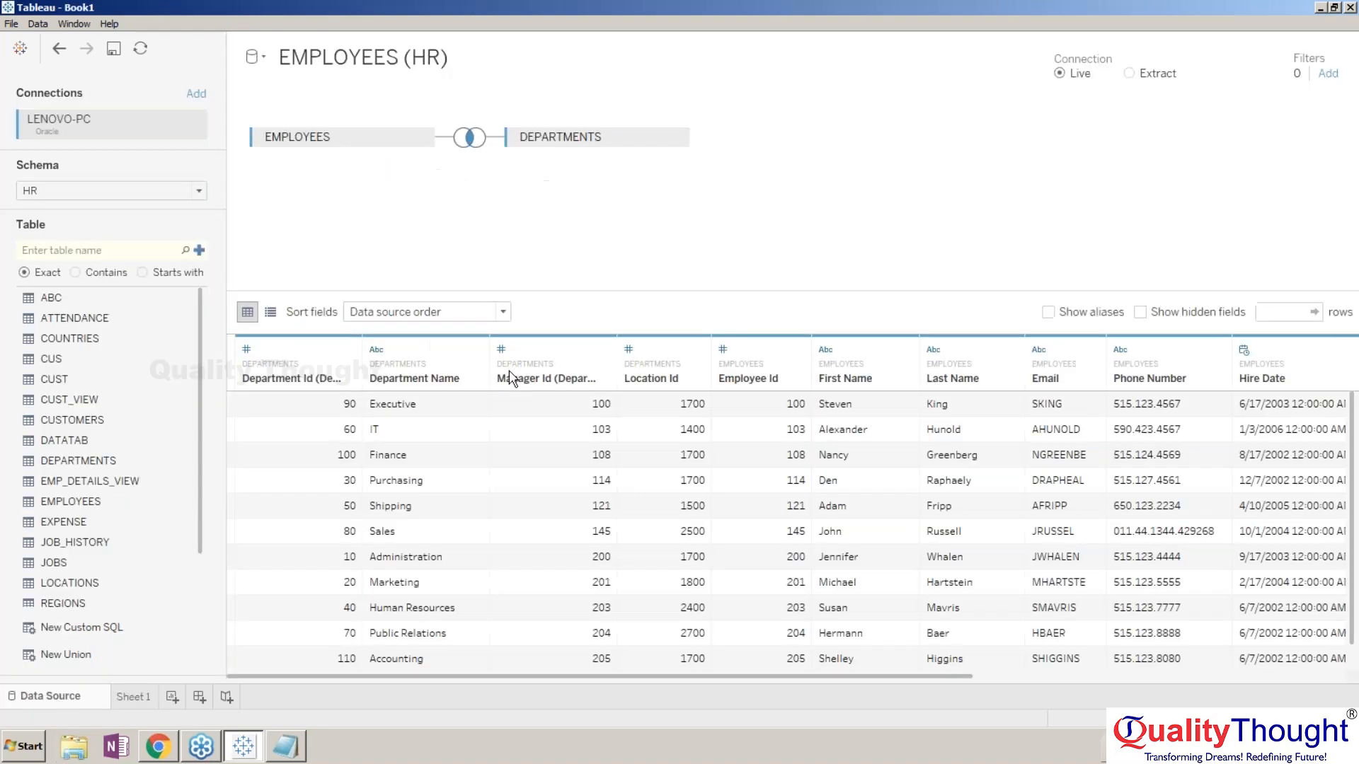
{"action": "left_click", "coordinate": [469, 136]}
{"action": "left_click", "coordinate": [507, 209]}
{"action": "left_click", "coordinate": [507, 208]}
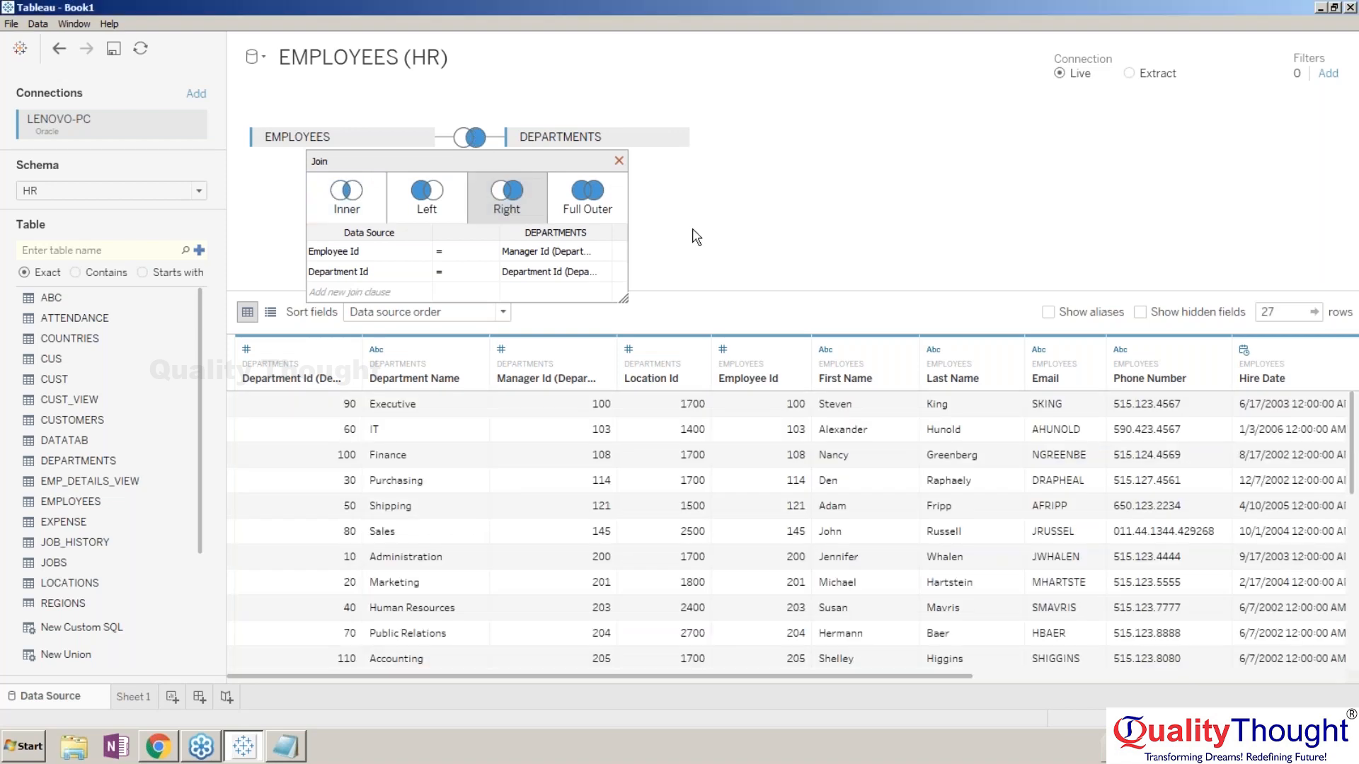
{"action": "left_click", "coordinate": [580, 210]}
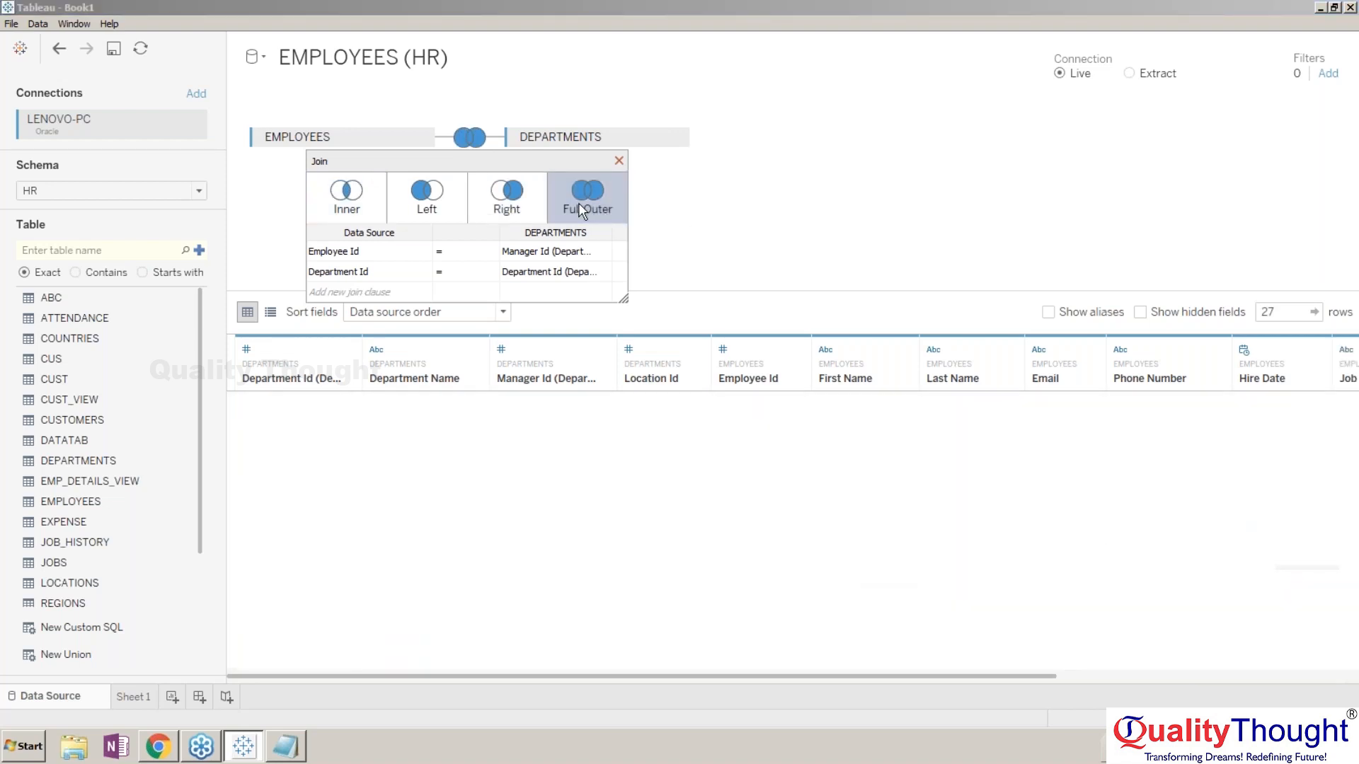
{"action": "left_click", "coordinate": [136, 697]}
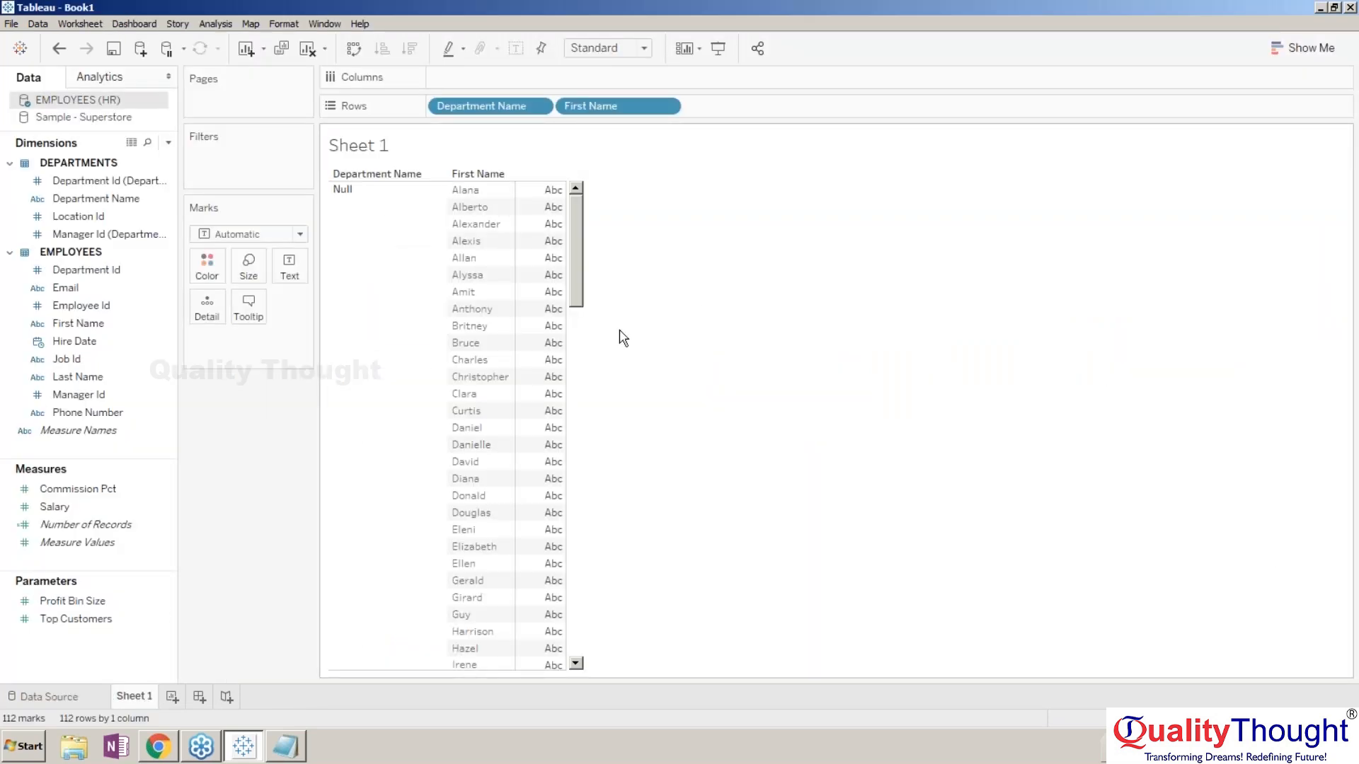
- Set the EMPLOYEES–DEPARTMENTS join back to Inner in the data source and return to Sheet 1
{"action": "left_click", "coordinate": [85, 692]}
{"action": "left_click", "coordinate": [469, 137]}
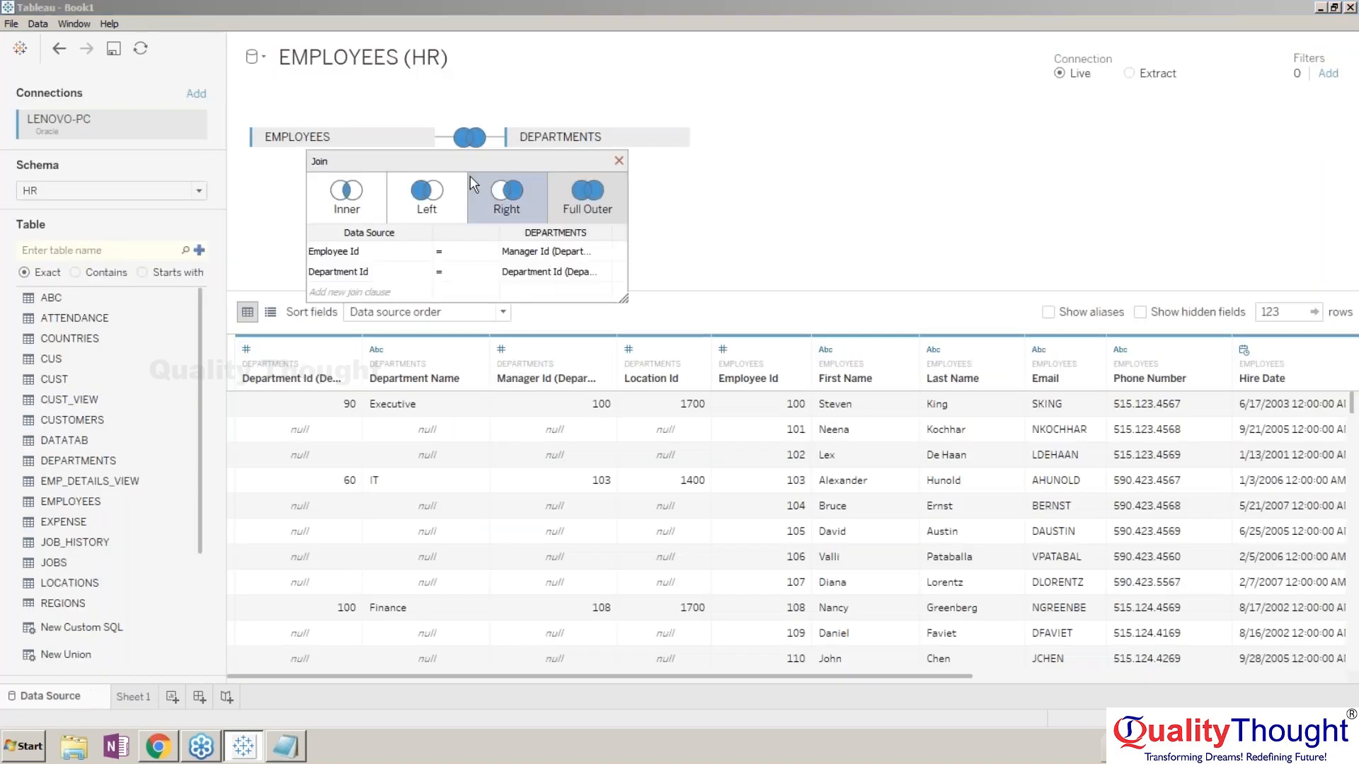
{"action": "left_click", "coordinate": [337, 201]}
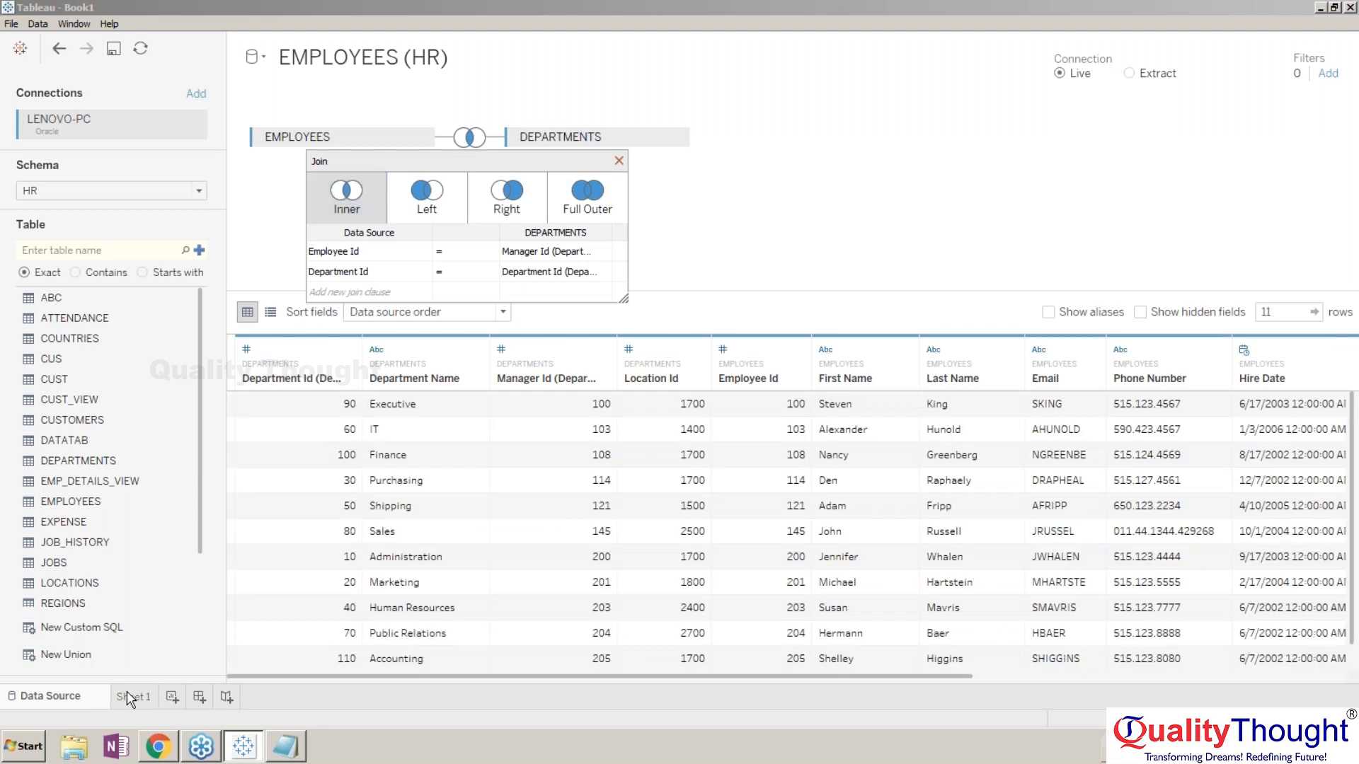
{"action": "left_click", "coordinate": [133, 697]}
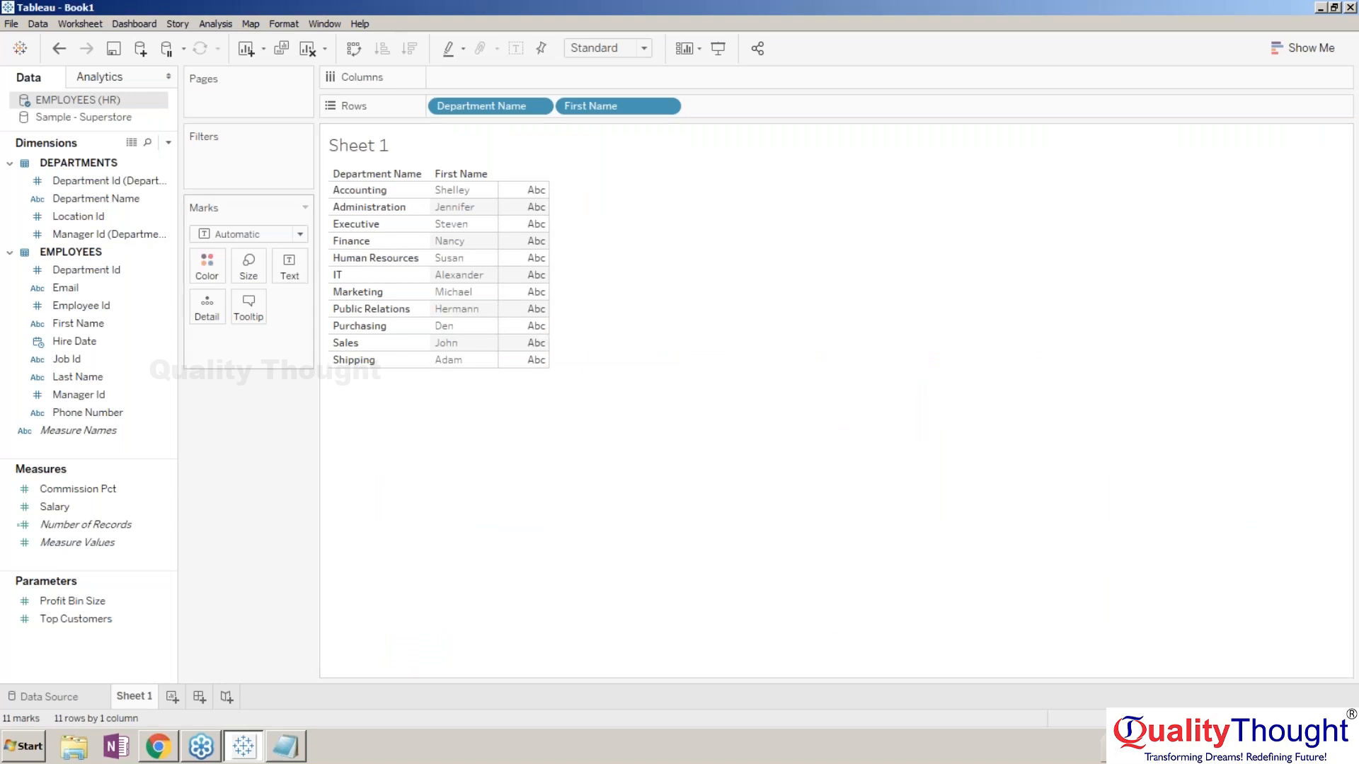
- Add the sum of Salary to Columns so Sheet 1 charts salary by department name and first name
{"action": "left_click", "coordinate": [106, 217]}
{"action": "left_click_drag", "start_coordinate": [83, 507], "coordinate": [525, 189]}
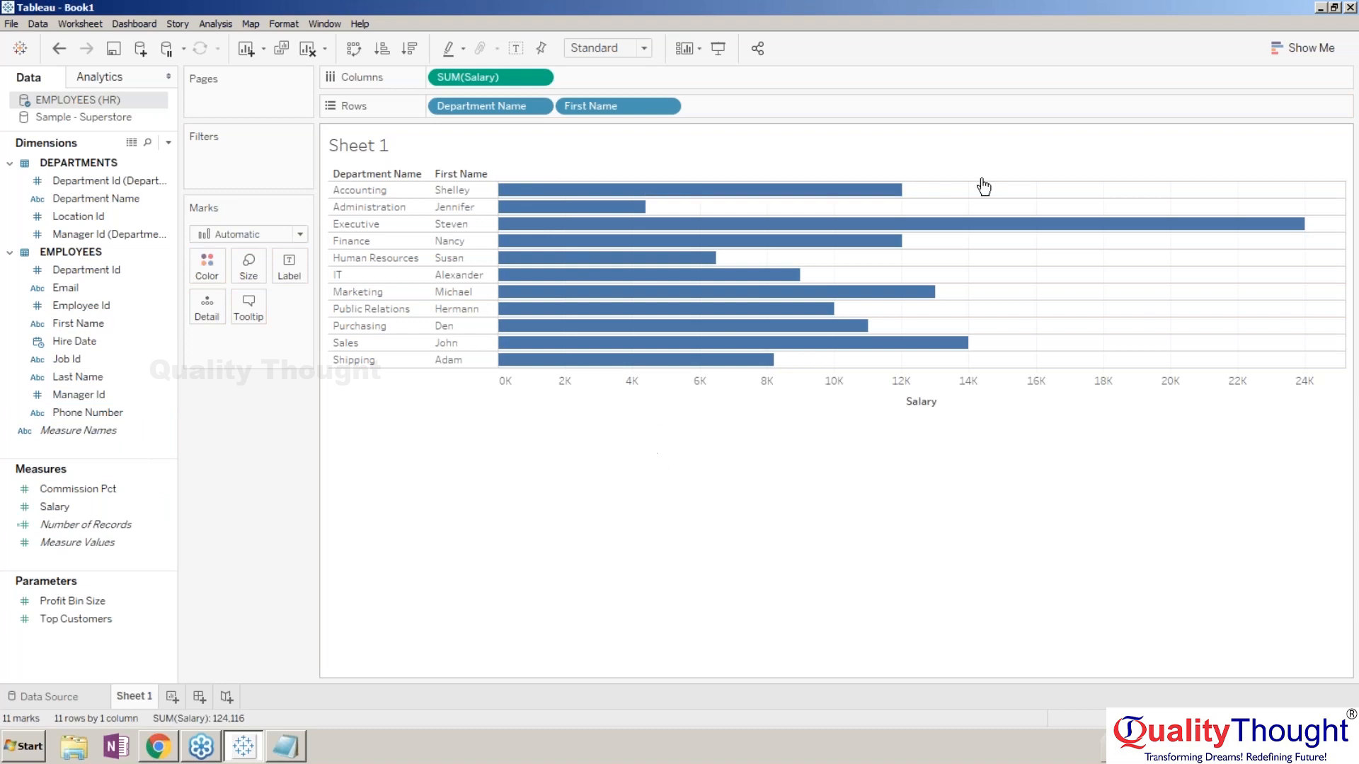
{"action": "left_click", "coordinate": [1108, 30]}
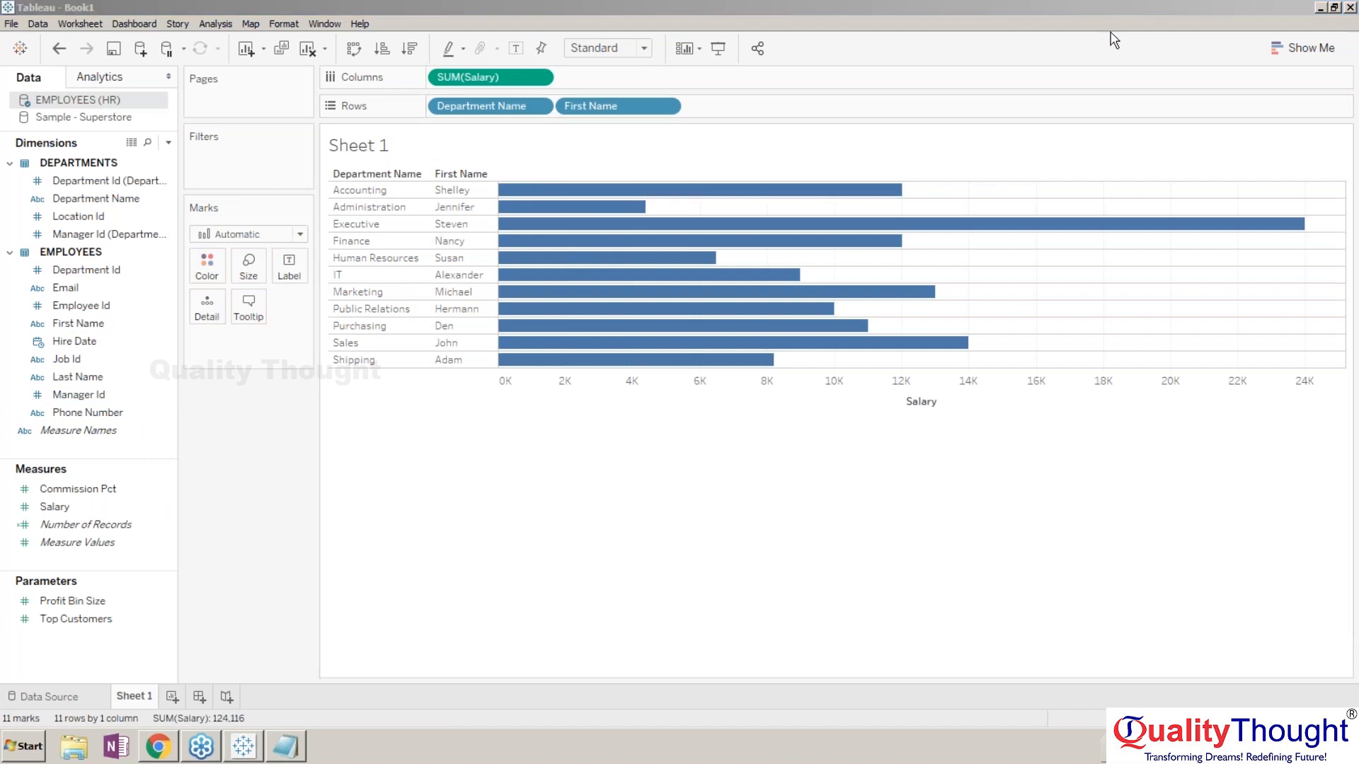
{"action": "left_click", "coordinate": [756, 450]}
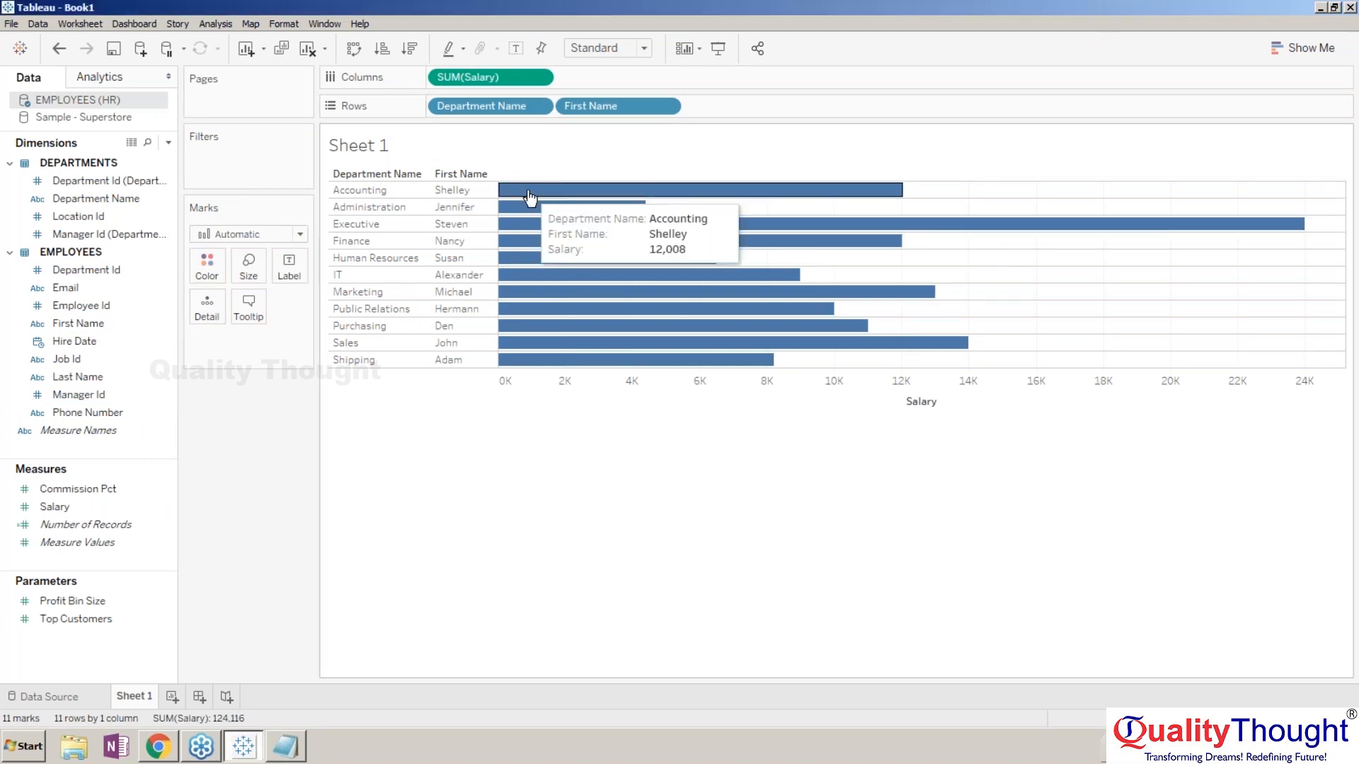
- Try sorting First Name on Sheet 1 by SUM(Salary)
{"action": "left_click", "coordinate": [493, 175]}
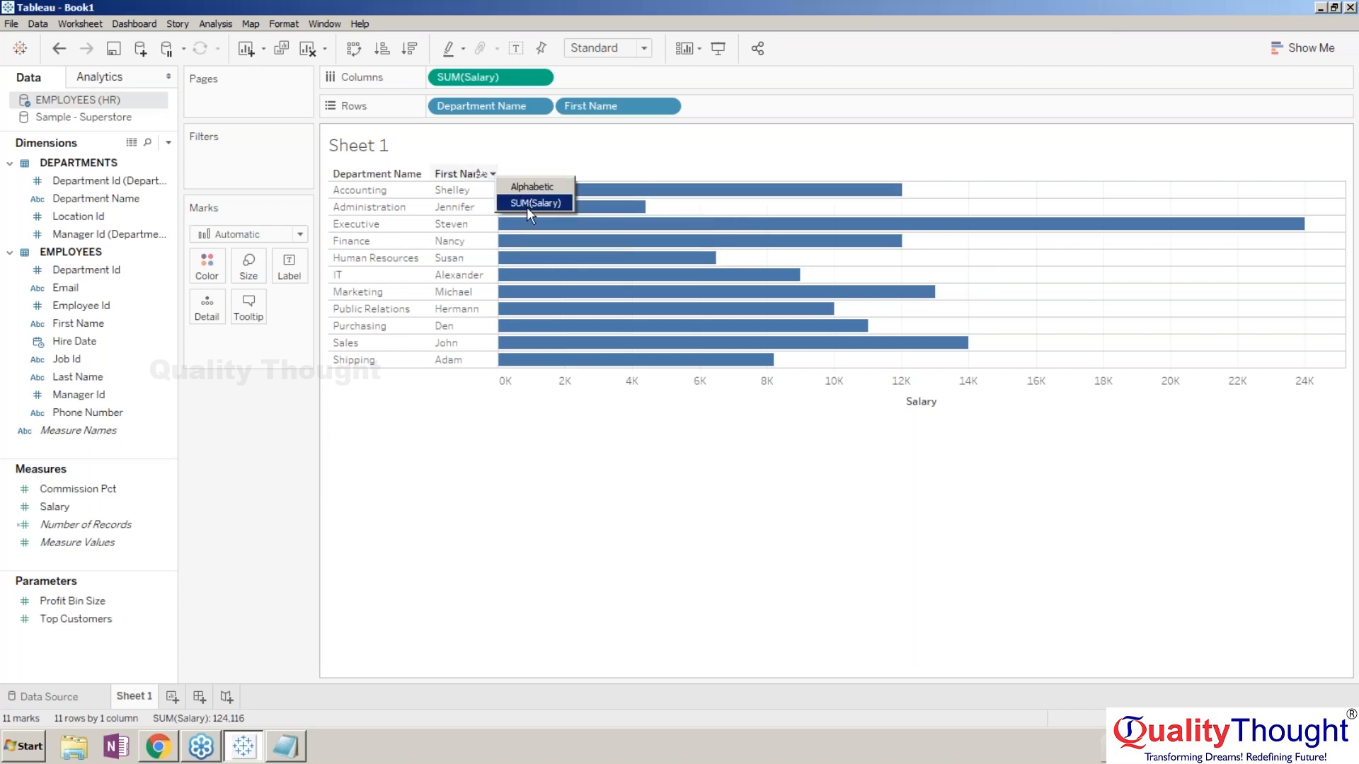
{"action": "left_click", "coordinate": [526, 208]}
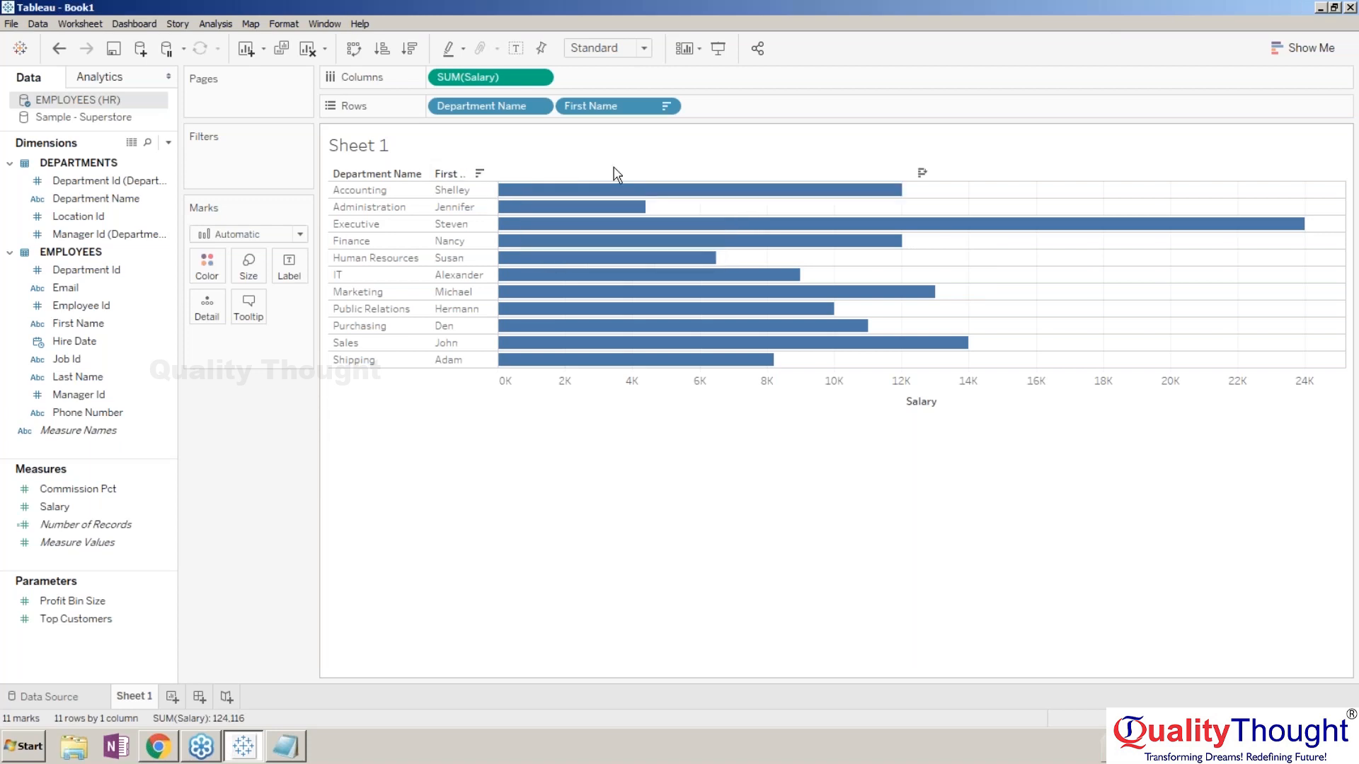
{"action": "left_click", "coordinate": [480, 175]}
{"action": "left_click", "coordinate": [493, 175]}
{"action": "left_click", "coordinate": [526, 198]}
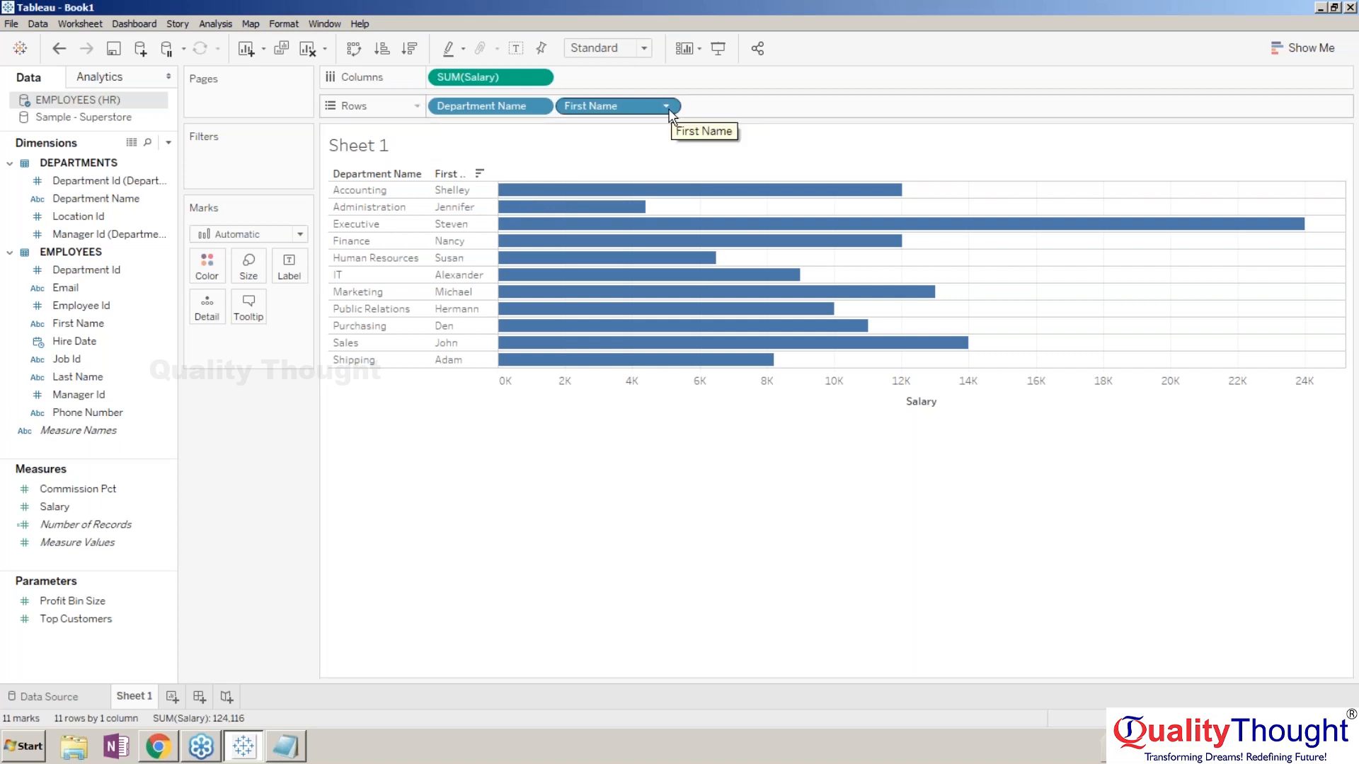
- Try the Maximum aggregation for Salary on Columns and return it to Sum
{"action": "left_click", "coordinate": [539, 78]}
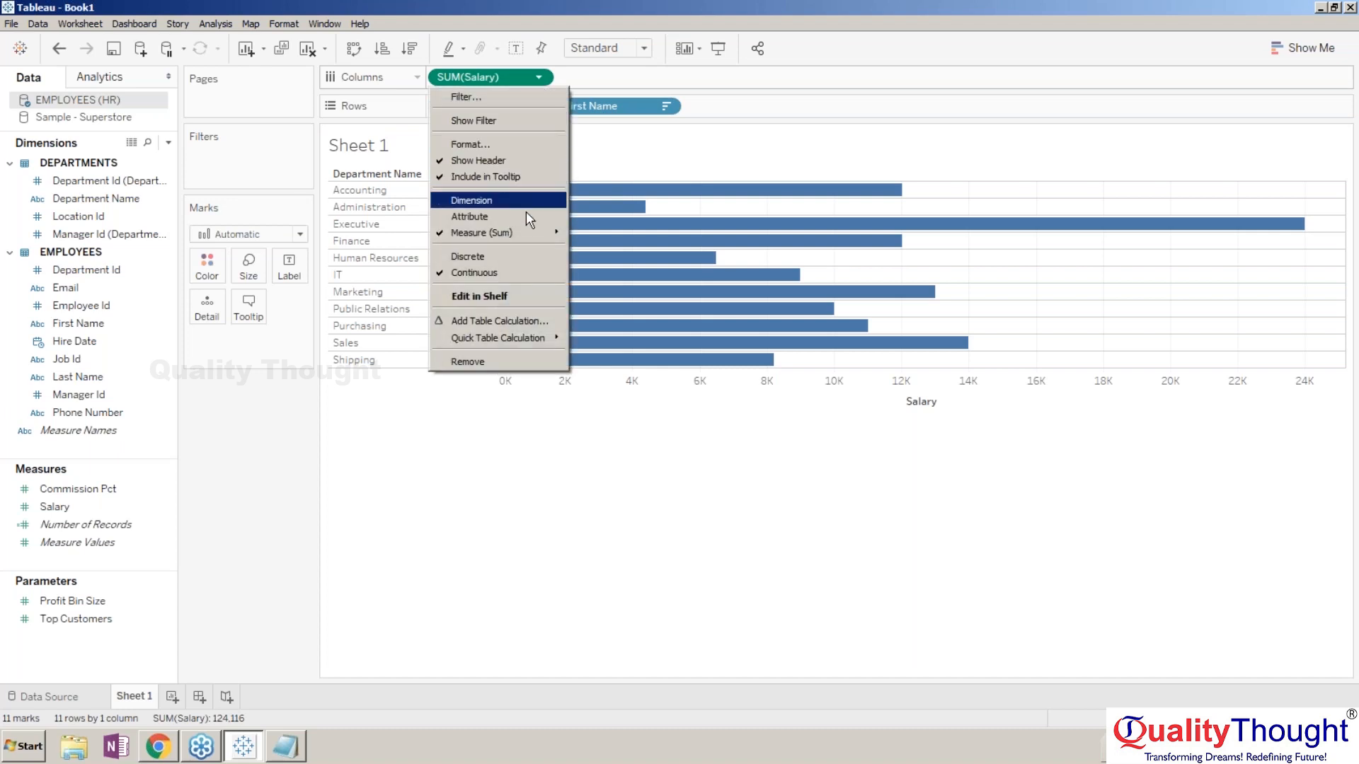
{"action": "mouse_move", "coordinate": [531, 233]}
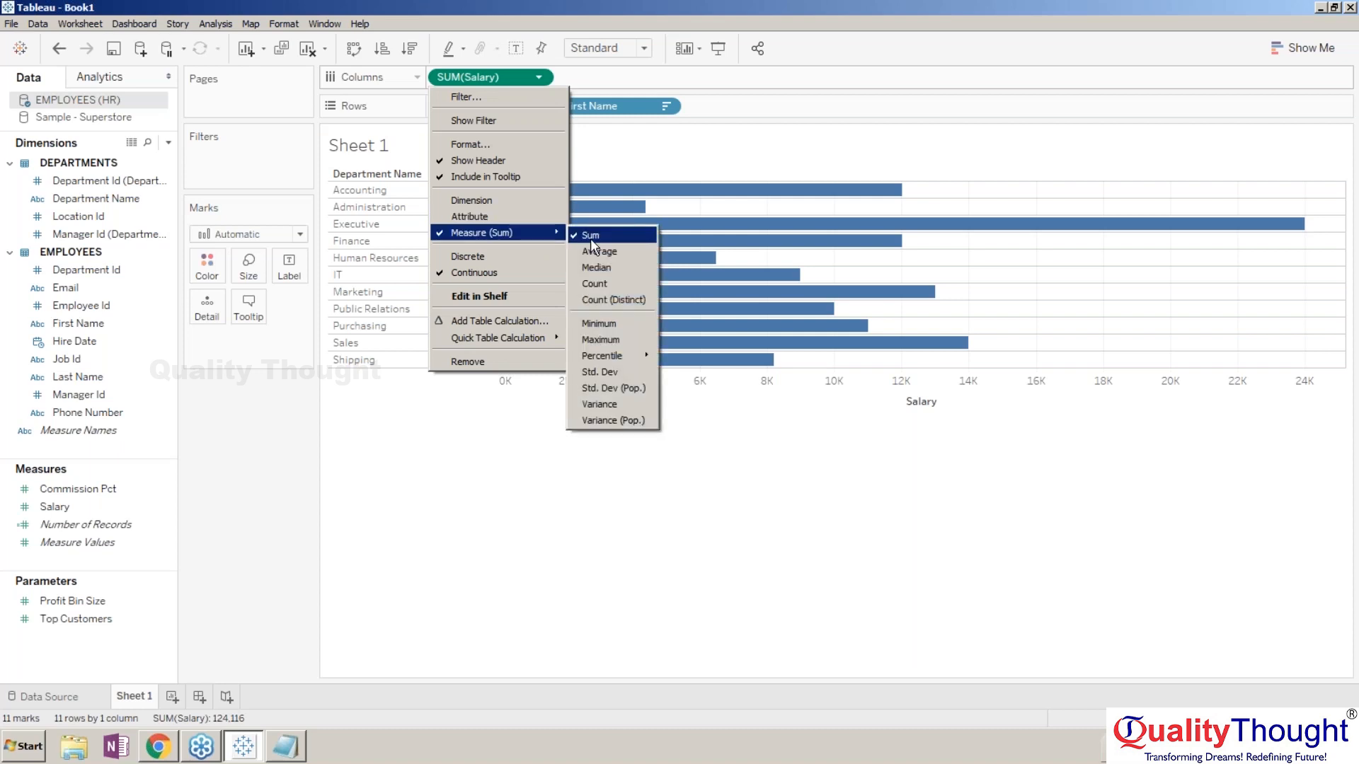
{"action": "left_click", "coordinate": [616, 343]}
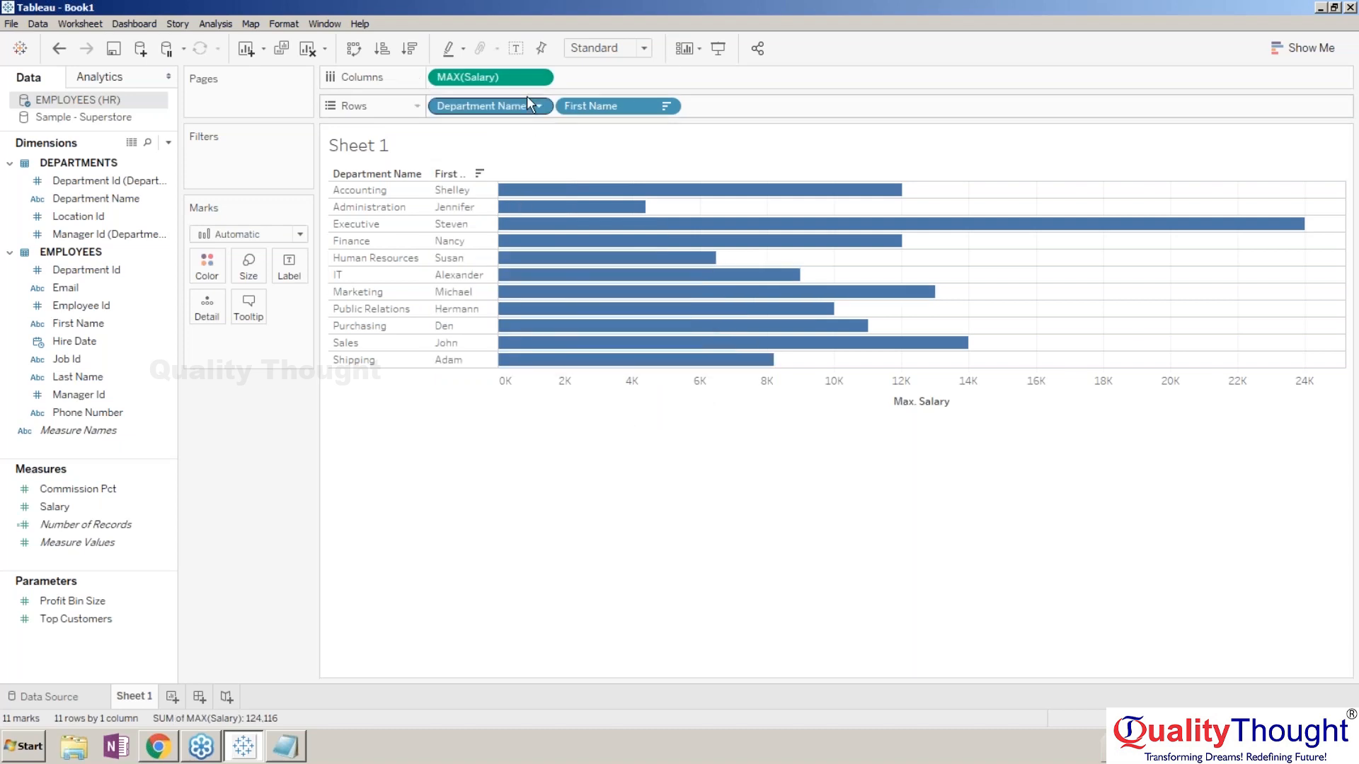
{"action": "left_click", "coordinate": [539, 79]}
{"action": "mouse_move", "coordinate": [535, 230]}
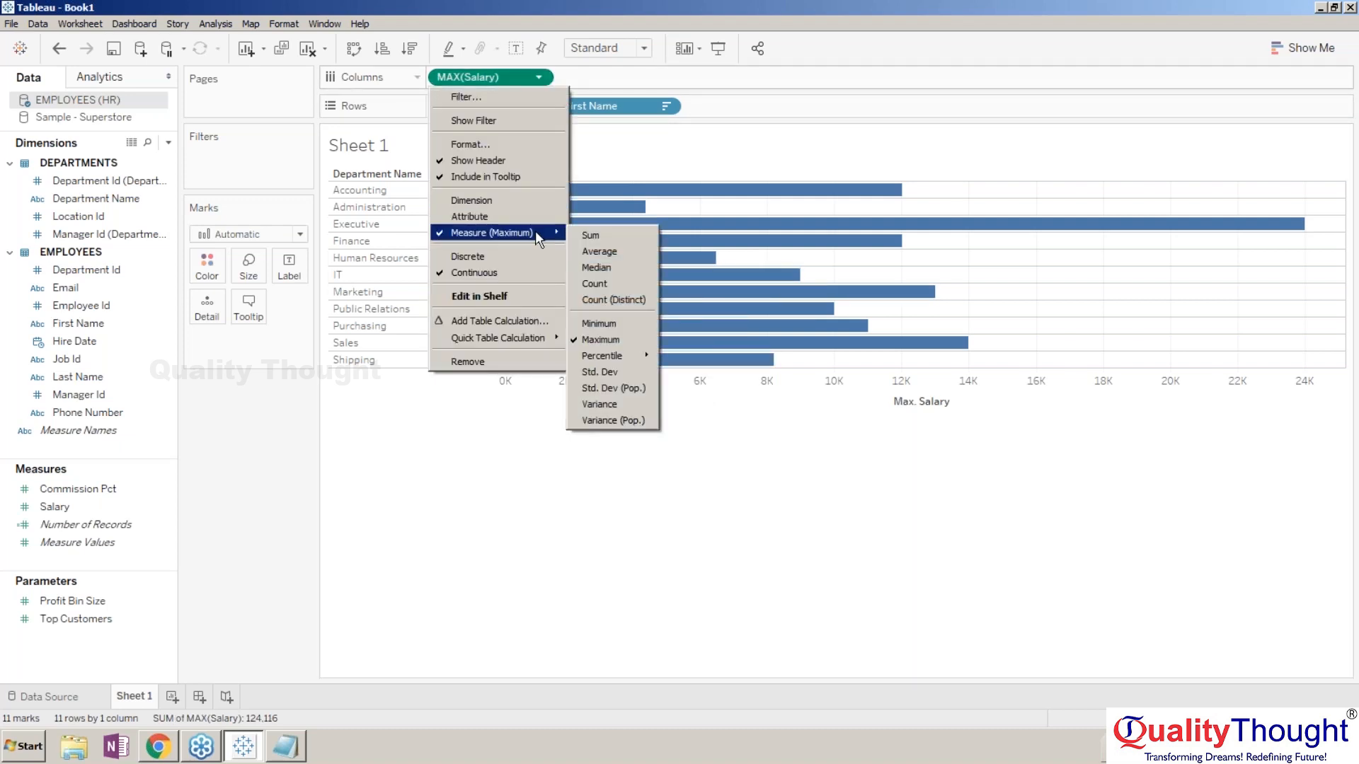
{"action": "left_click", "coordinate": [574, 236]}
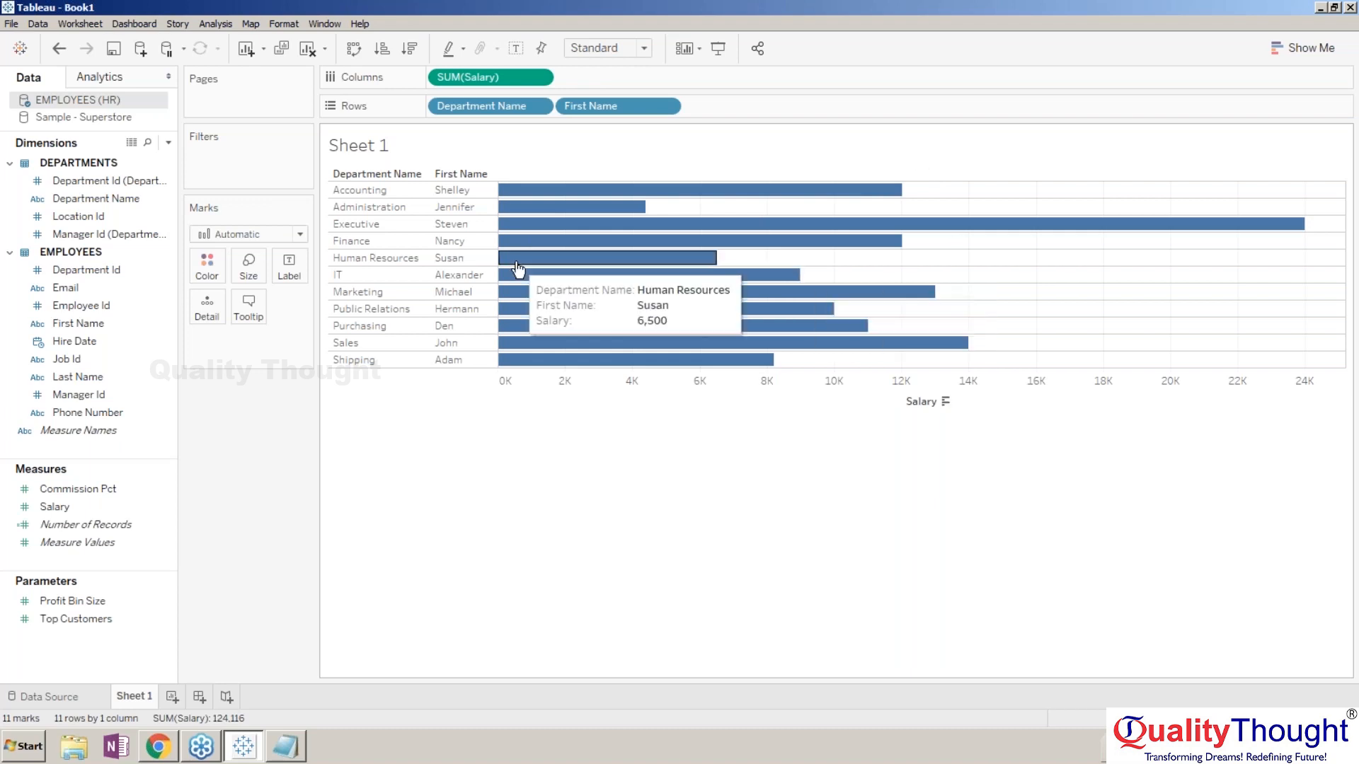
- Sort Department Name by SUM(Salary) and color the bars by the sum of Salary
{"action": "left_click", "coordinate": [425, 174]}
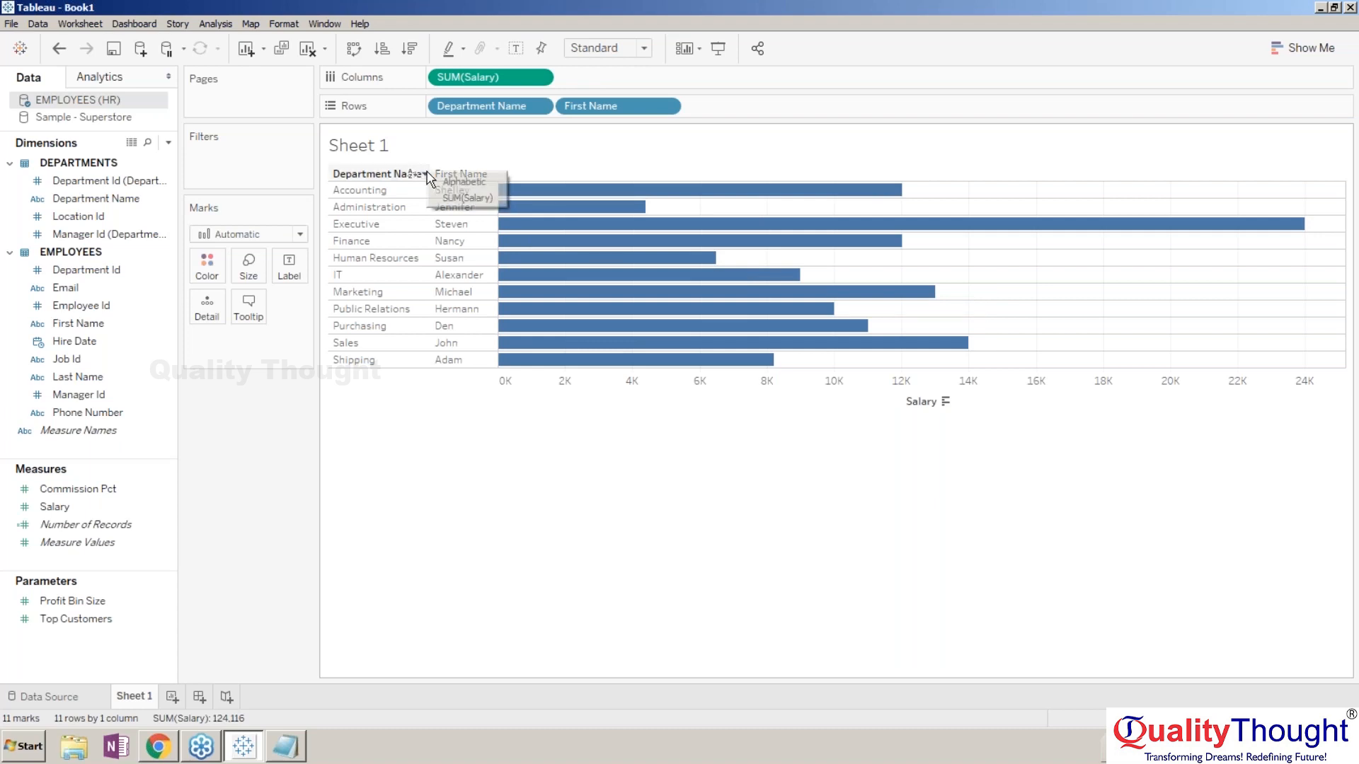
{"action": "left_click", "coordinate": [456, 198]}
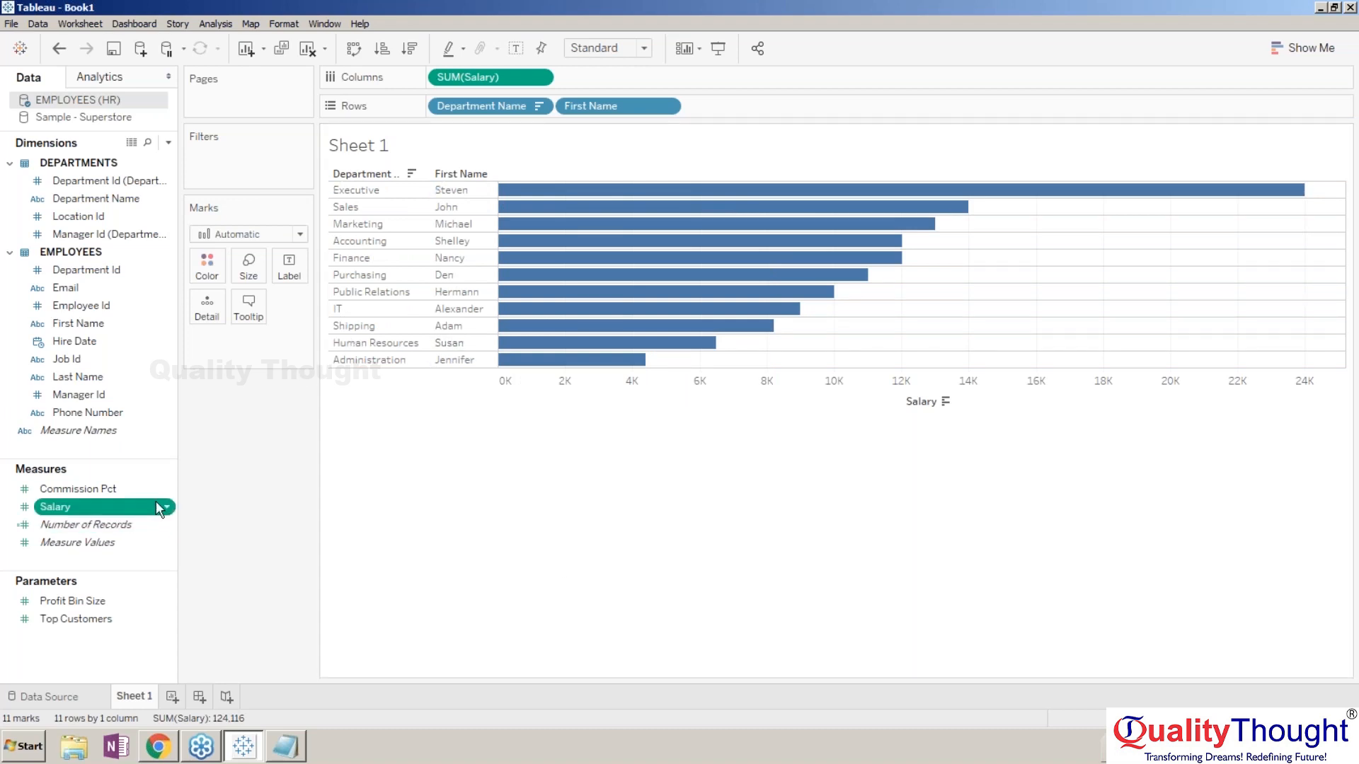
{"action": "left_click_drag", "start_coordinate": [159, 508], "coordinate": [207, 266]}
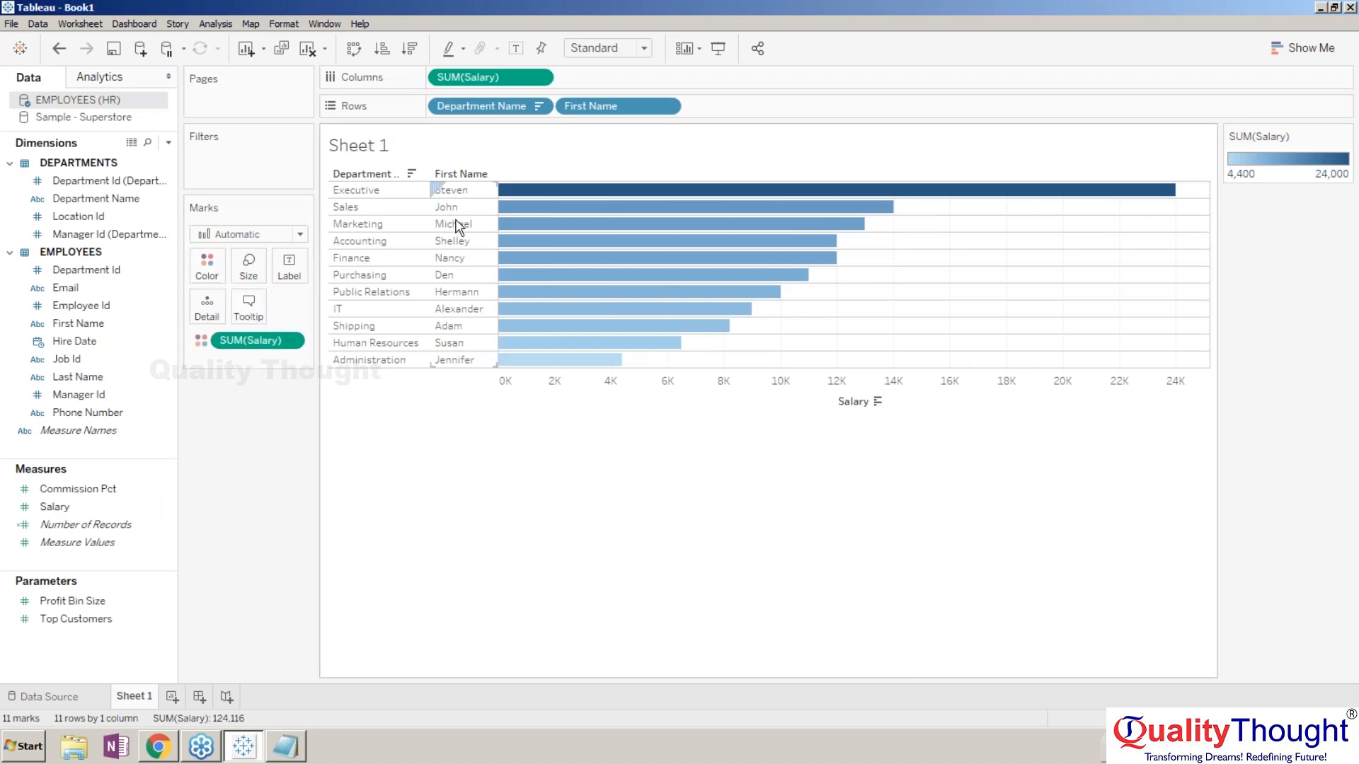
- Move the SUM(Salary) color legend beneath the Marks card and thicken the bars to nearly the maximum size
{"action": "left_click_drag", "start_coordinate": [1293, 140], "coordinate": [191, 444]}
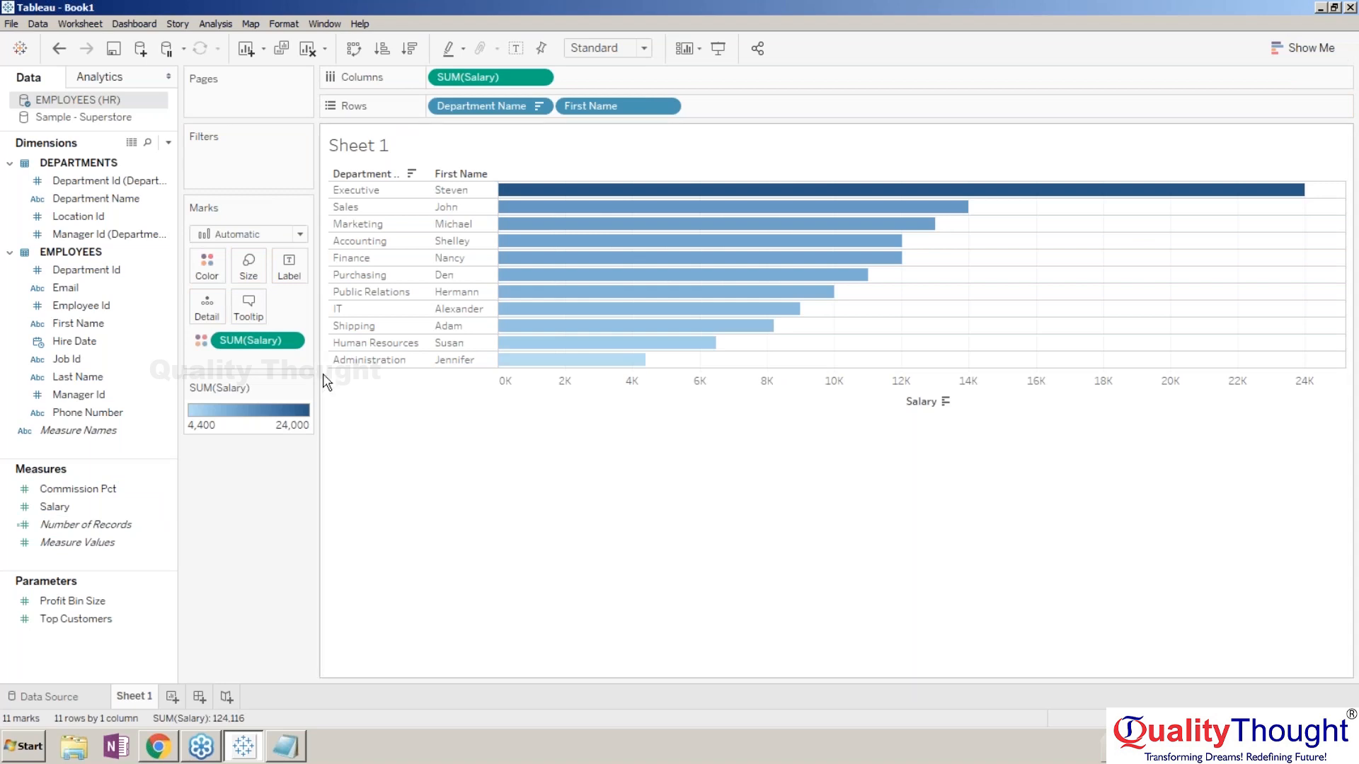
{"action": "left_click", "coordinate": [253, 284]}
{"action": "left_click_drag", "start_coordinate": [316, 308], "coordinate": [381, 315]}
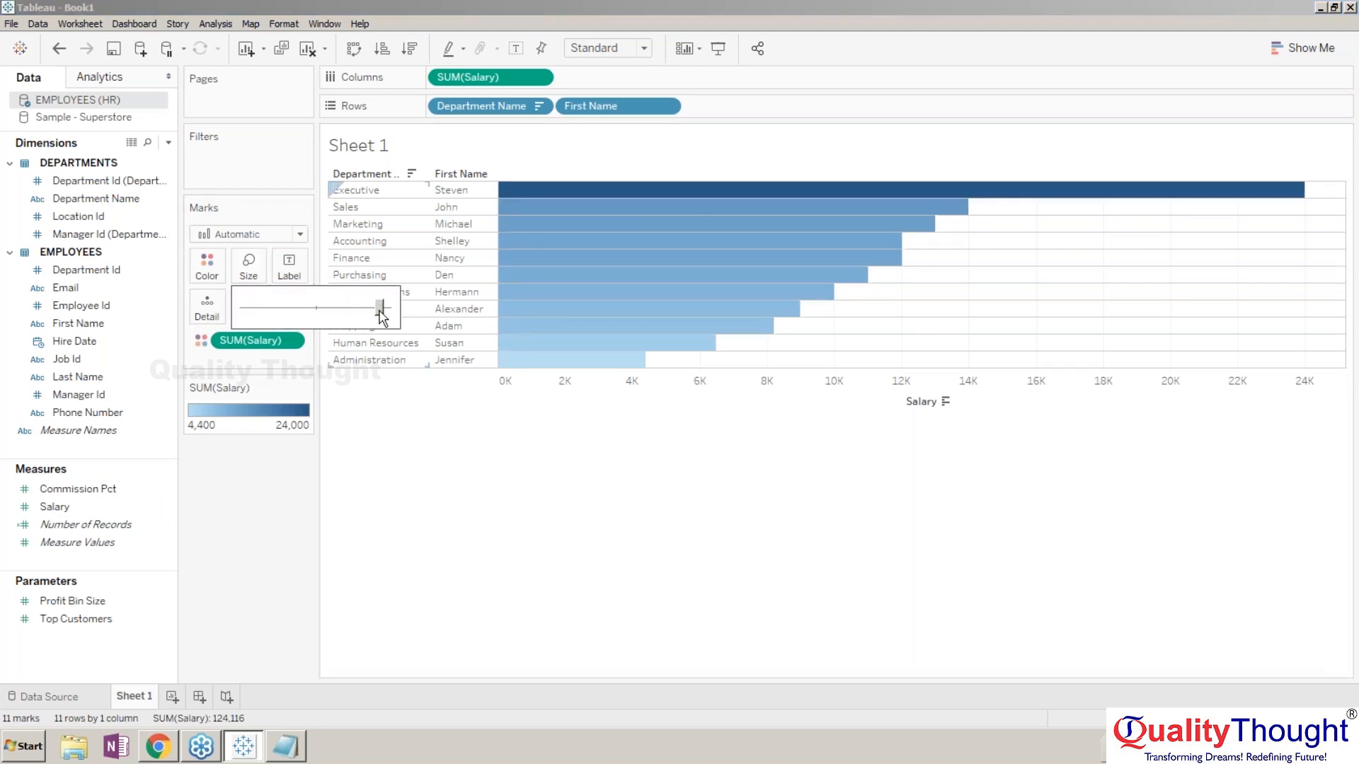
- Change the SUM(Salary) color palette to Red-Green Diverging
{"action": "left_click", "coordinate": [307, 389]}
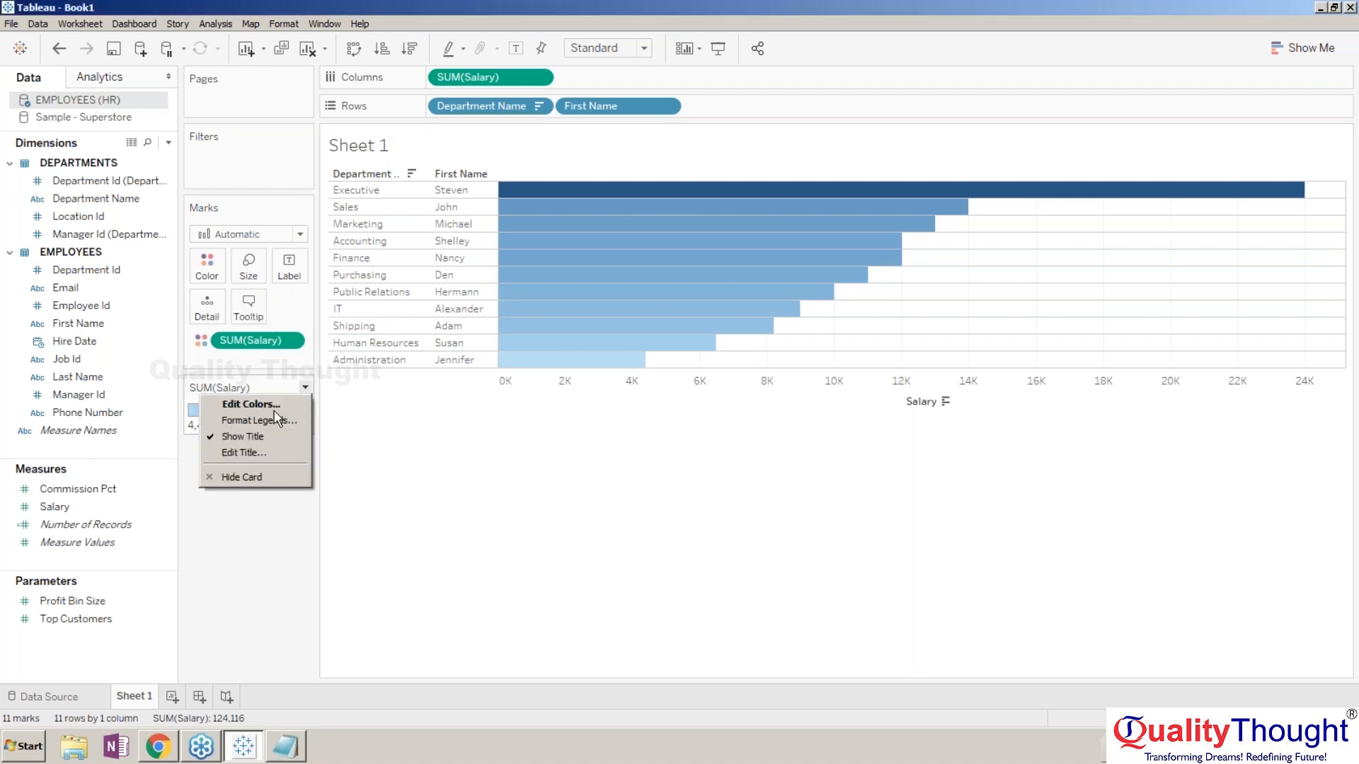
{"action": "left_click", "coordinate": [275, 406]}
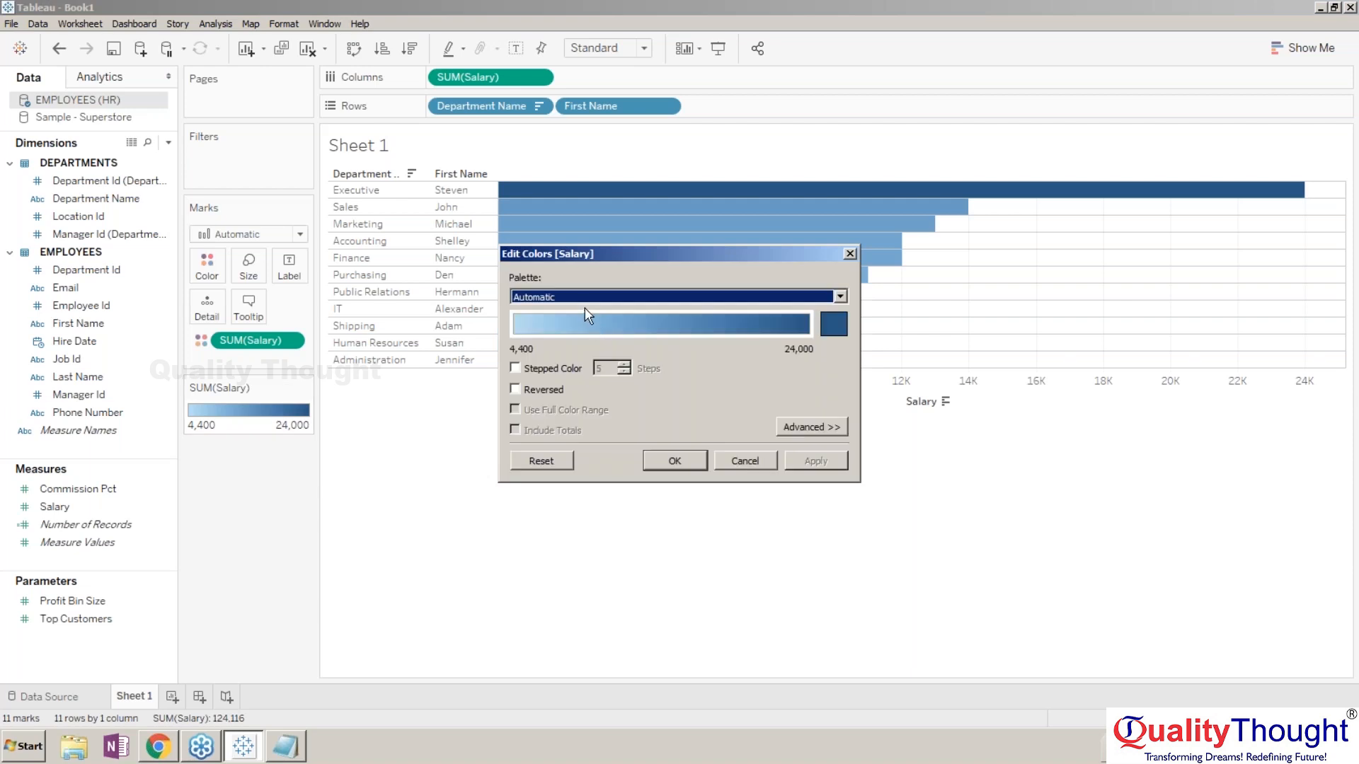
{"action": "left_click", "coordinate": [577, 300]}
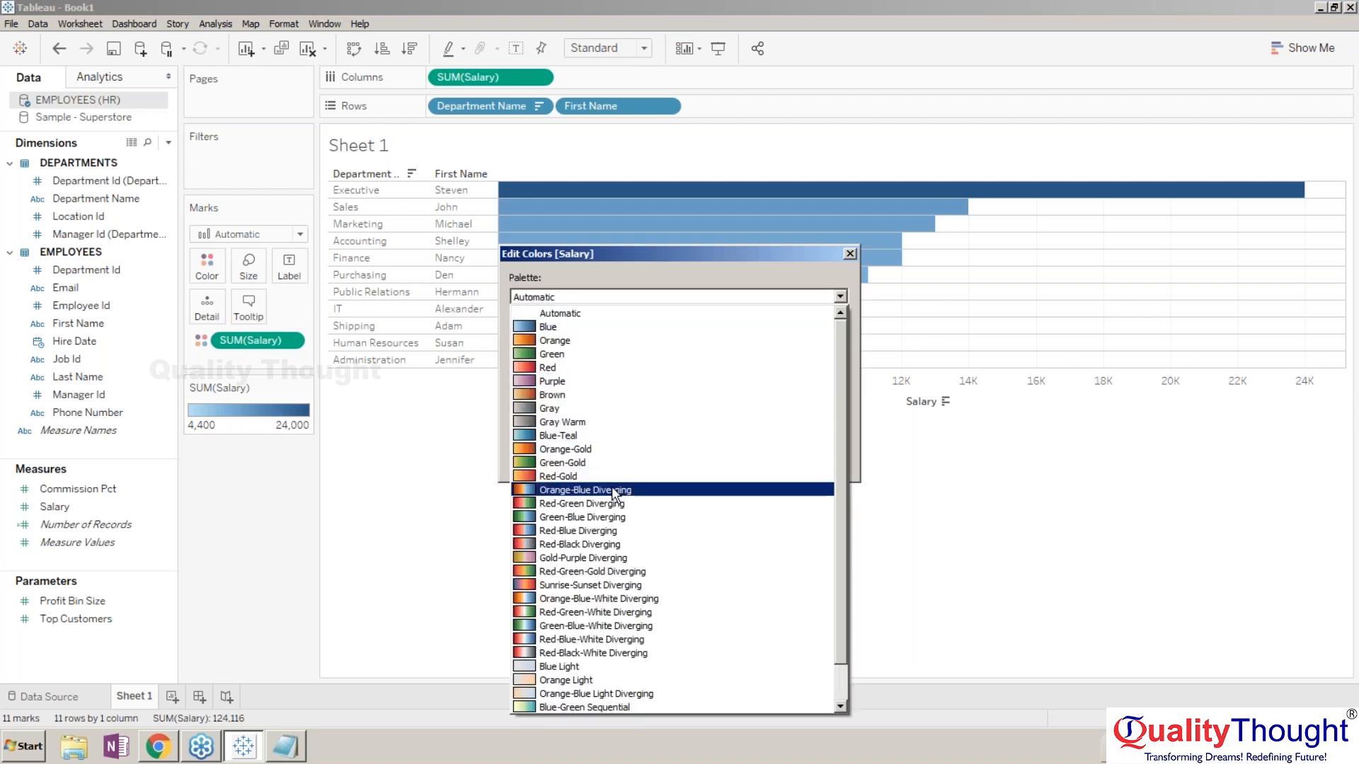
{"action": "left_click", "coordinate": [616, 505]}
{"action": "left_click", "coordinate": [701, 460]}
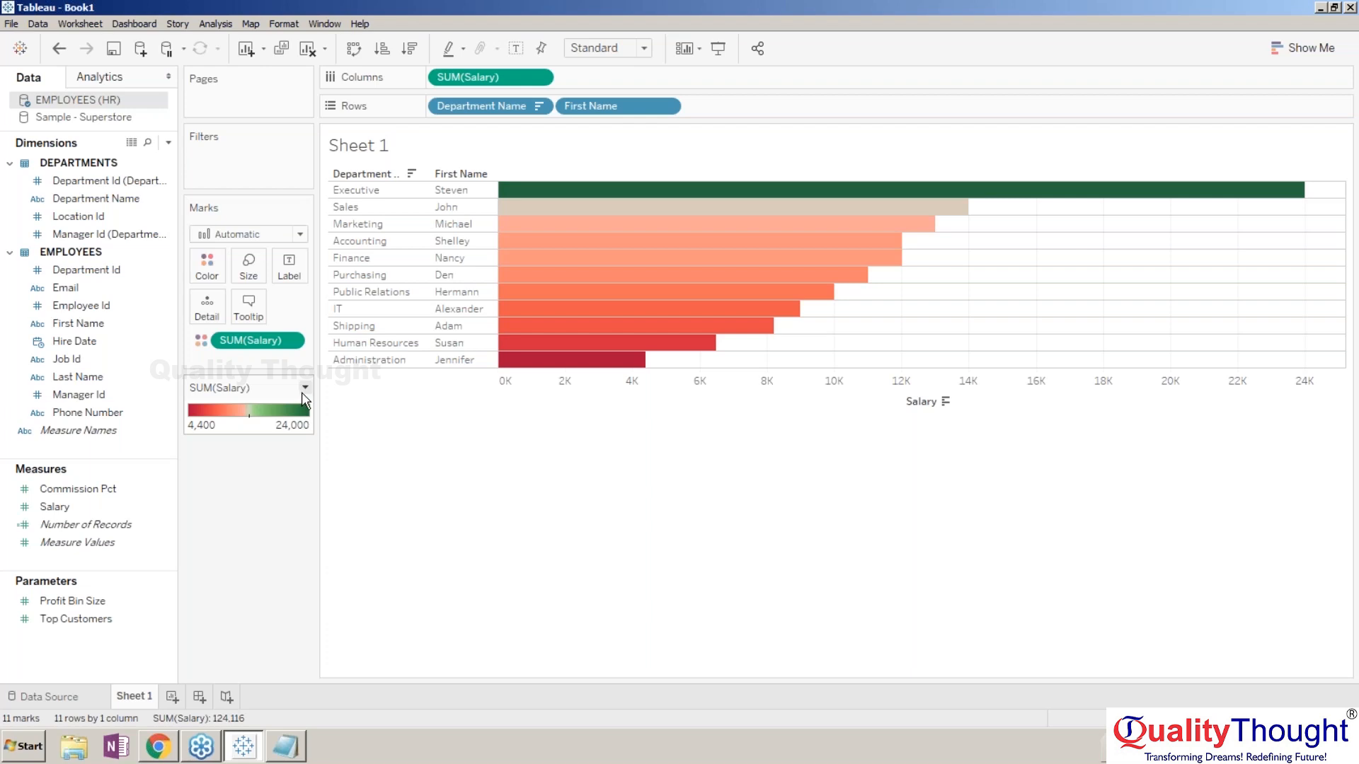
{"action": "left_click", "coordinate": [541, 513]}
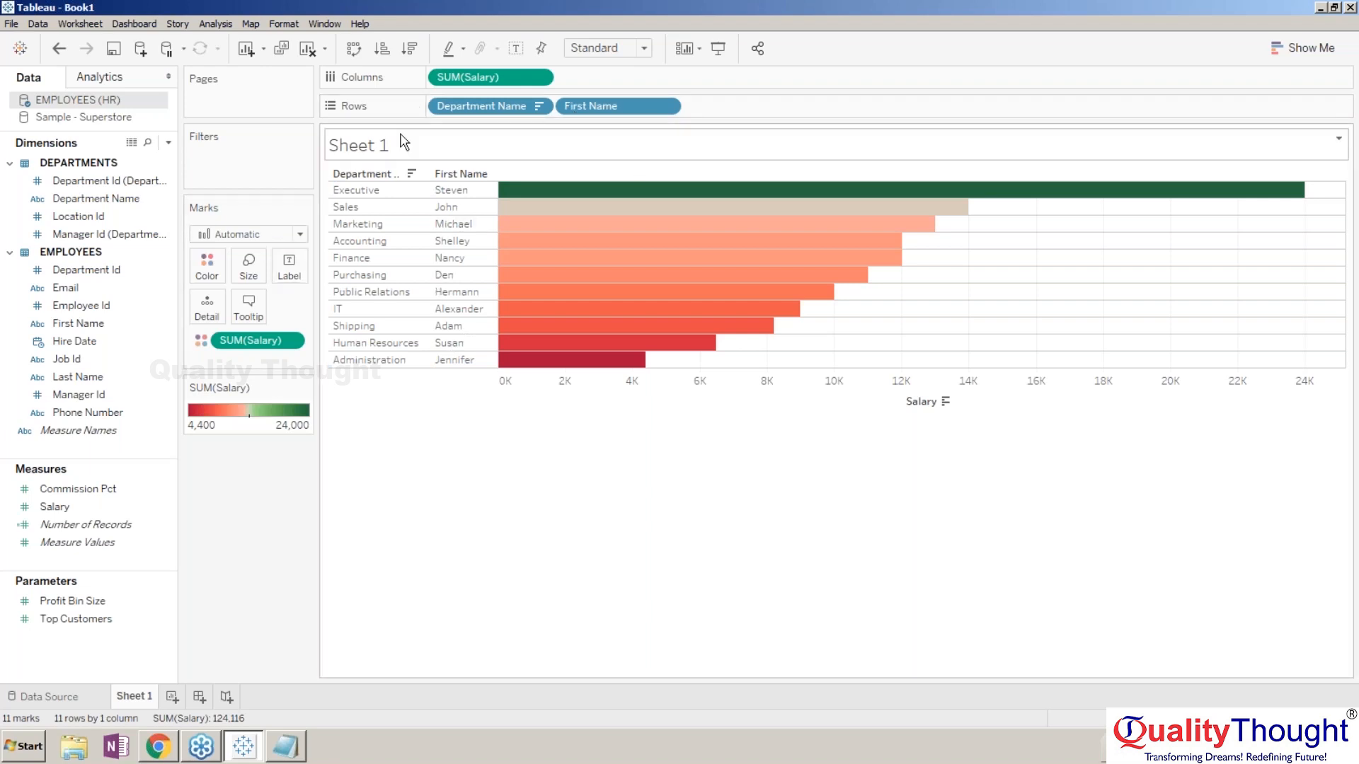
- Clear Sheet 1 by removing Department Name, First Name and both SUM(Salary) fields from Rows, Columns and Marks
{"action": "left_click", "coordinate": [519, 103]}
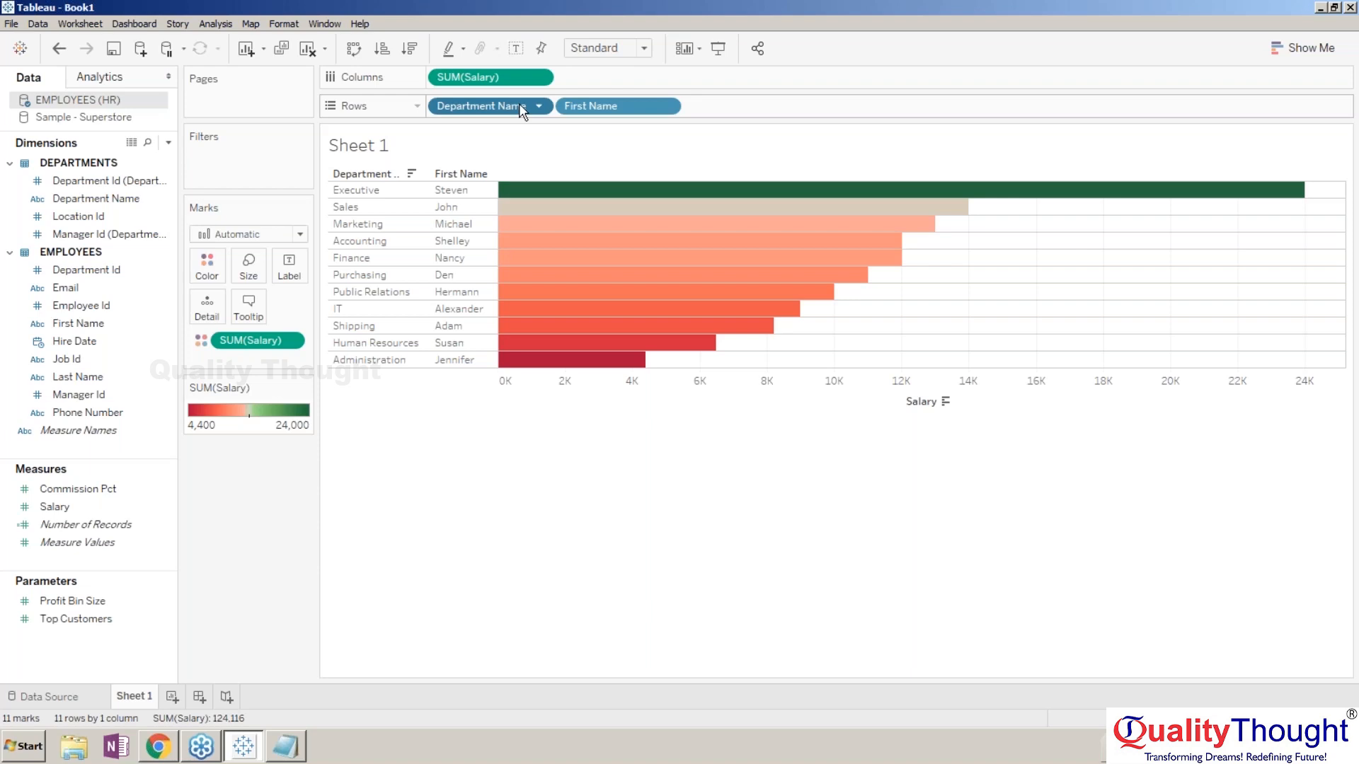
{"action": "key", "text": "Delete"}
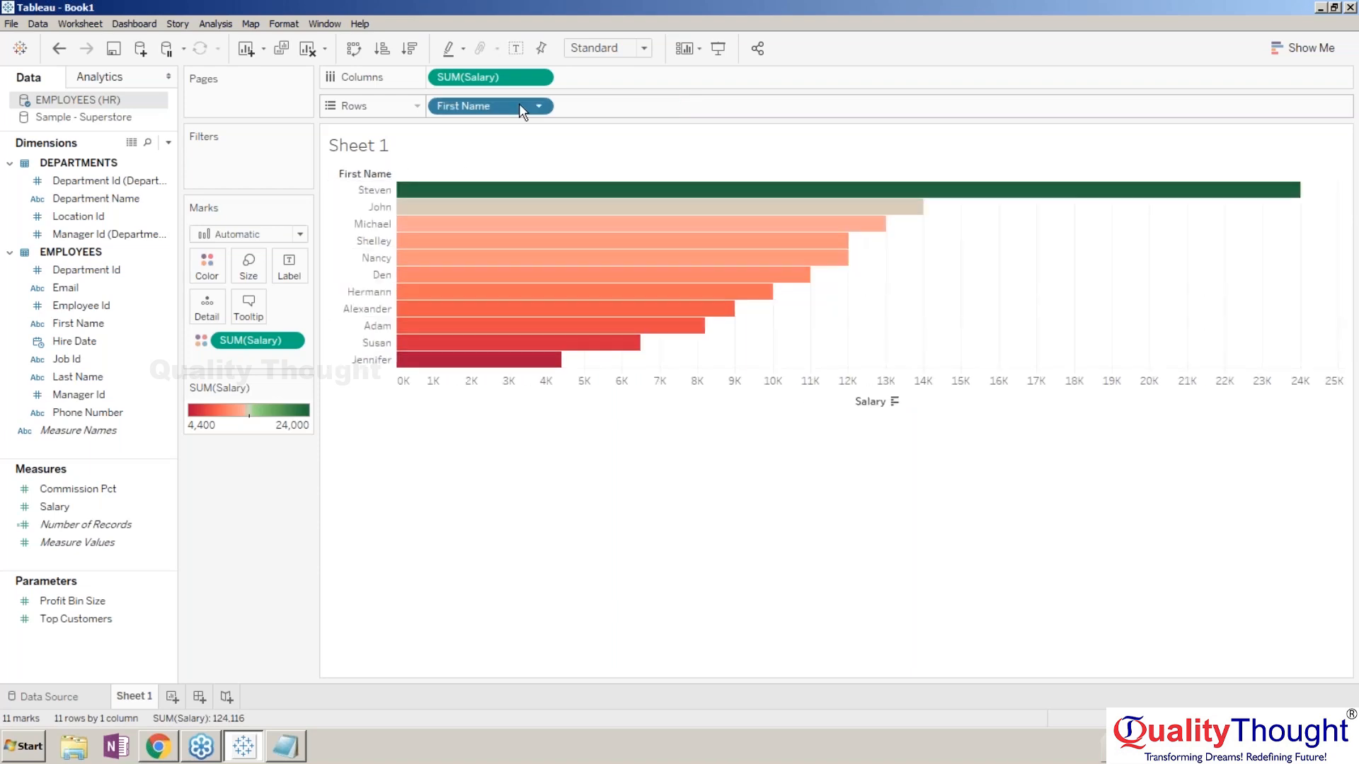
{"action": "left_click", "coordinate": [520, 104]}
{"action": "key", "text": "Delete"}
{"action": "left_click", "coordinate": [503, 77]}
{"action": "key", "text": "Delete"}
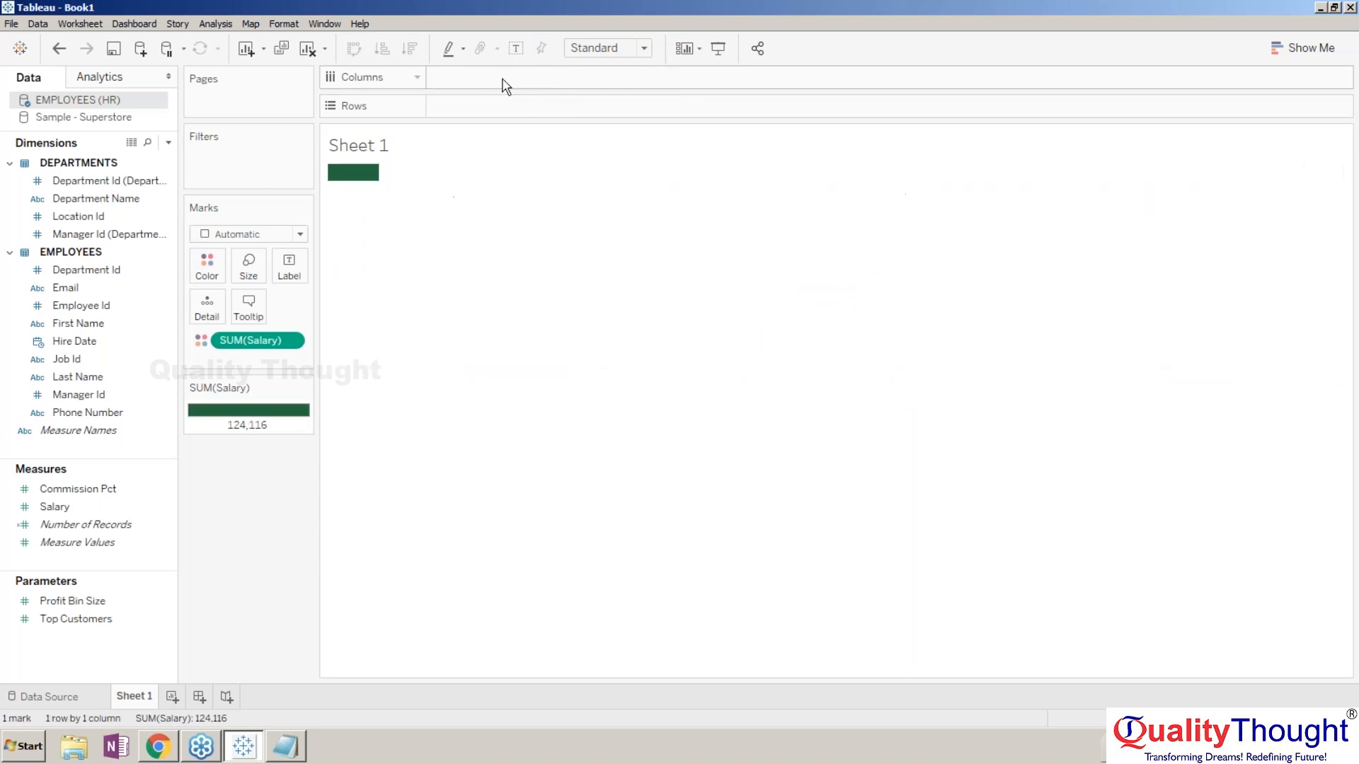
{"action": "left_click", "coordinate": [270, 341]}
{"action": "key", "text": "Delete"}
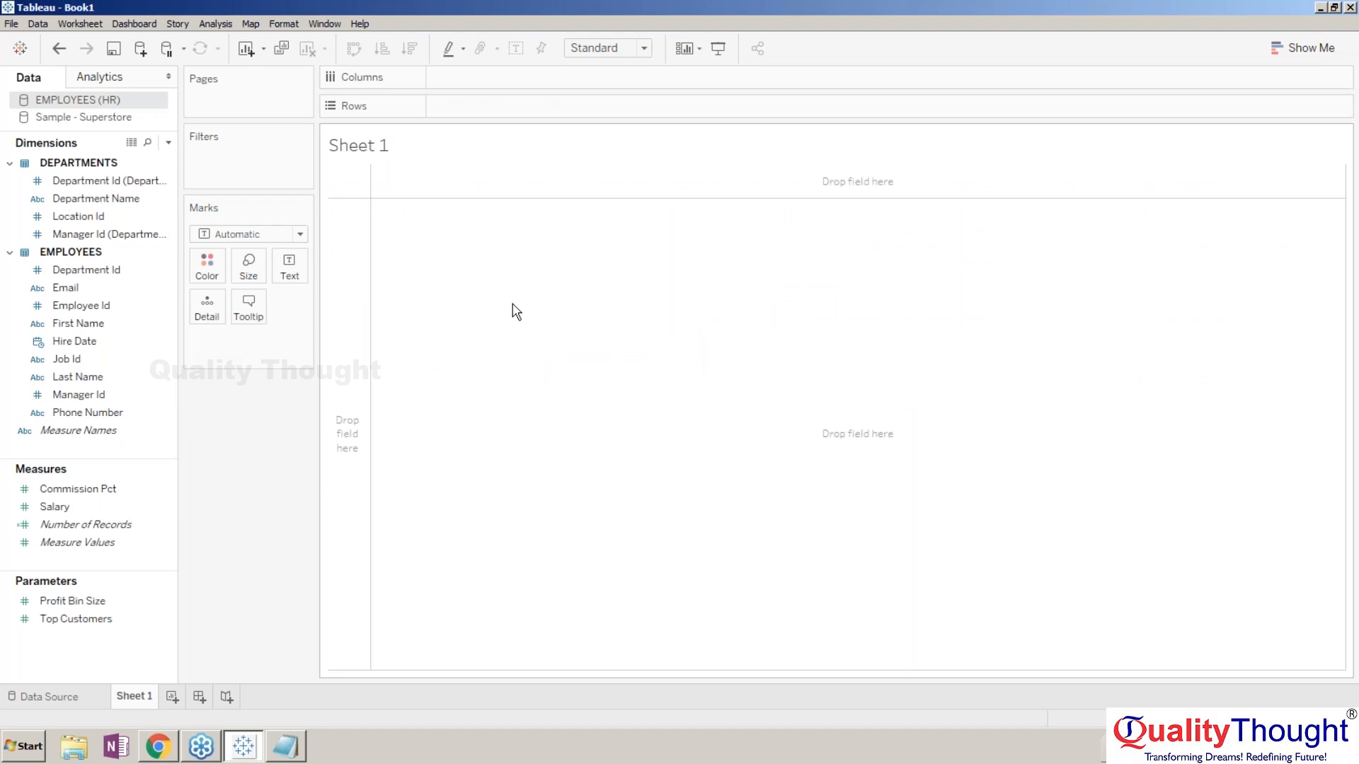
- Compare the fields of the two data sources and place Customer Name from Sample - Superstore on the rows of Sheet 1
{"action": "left_click", "coordinate": [104, 121]}
{"action": "left_click", "coordinate": [83, 100]}
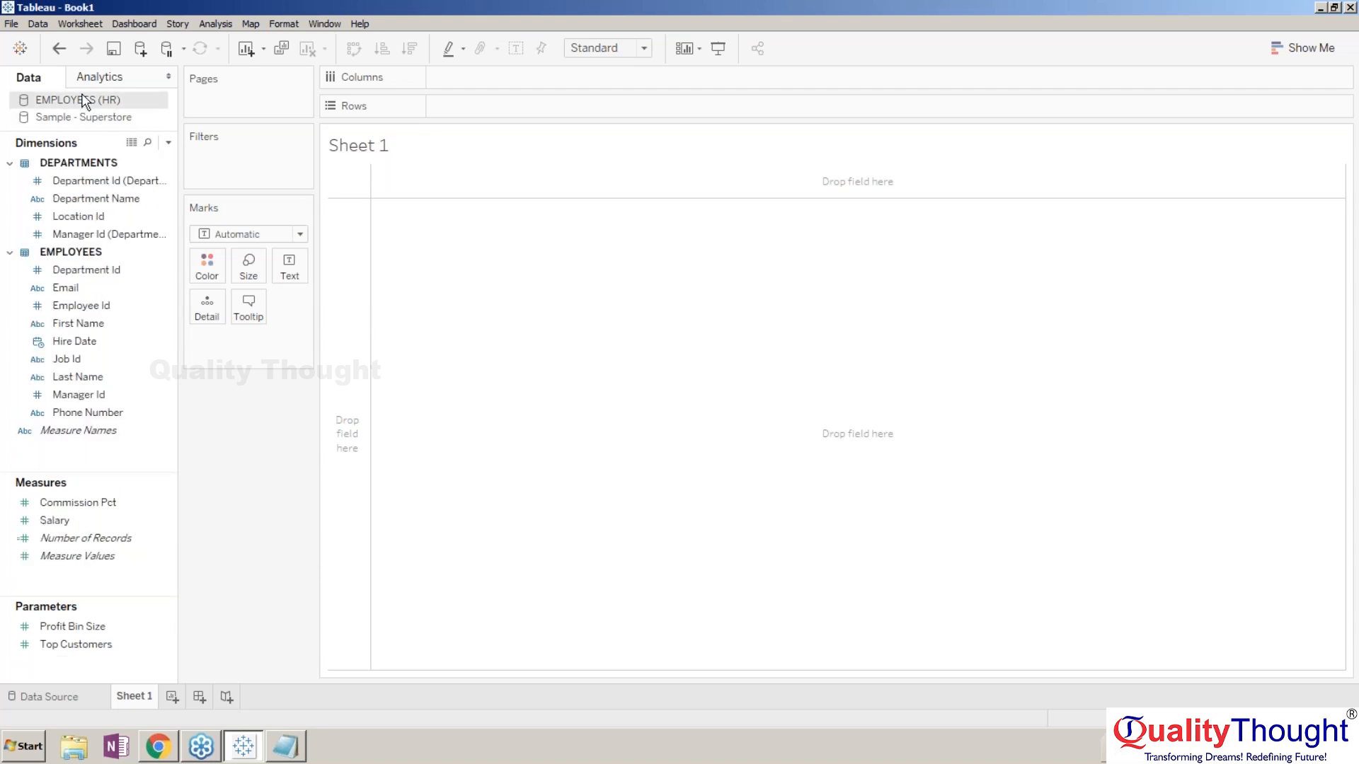
{"action": "left_click", "coordinate": [74, 345]}
{"action": "key", "text": "Up"}
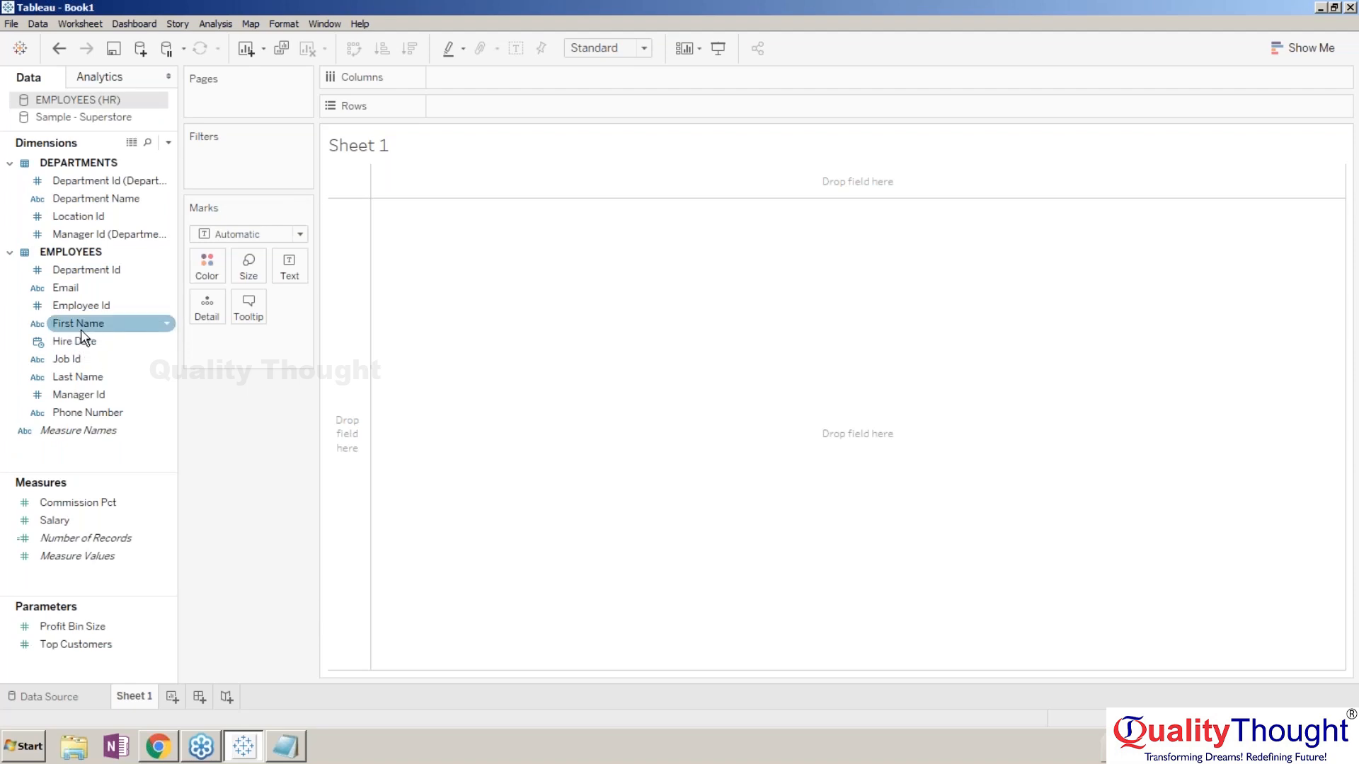
{"action": "left_click", "coordinate": [104, 119]}
{"action": "left_click", "coordinate": [136, 183]}
{"action": "left_click_drag", "start_coordinate": [135, 181], "coordinate": [814, 425]}
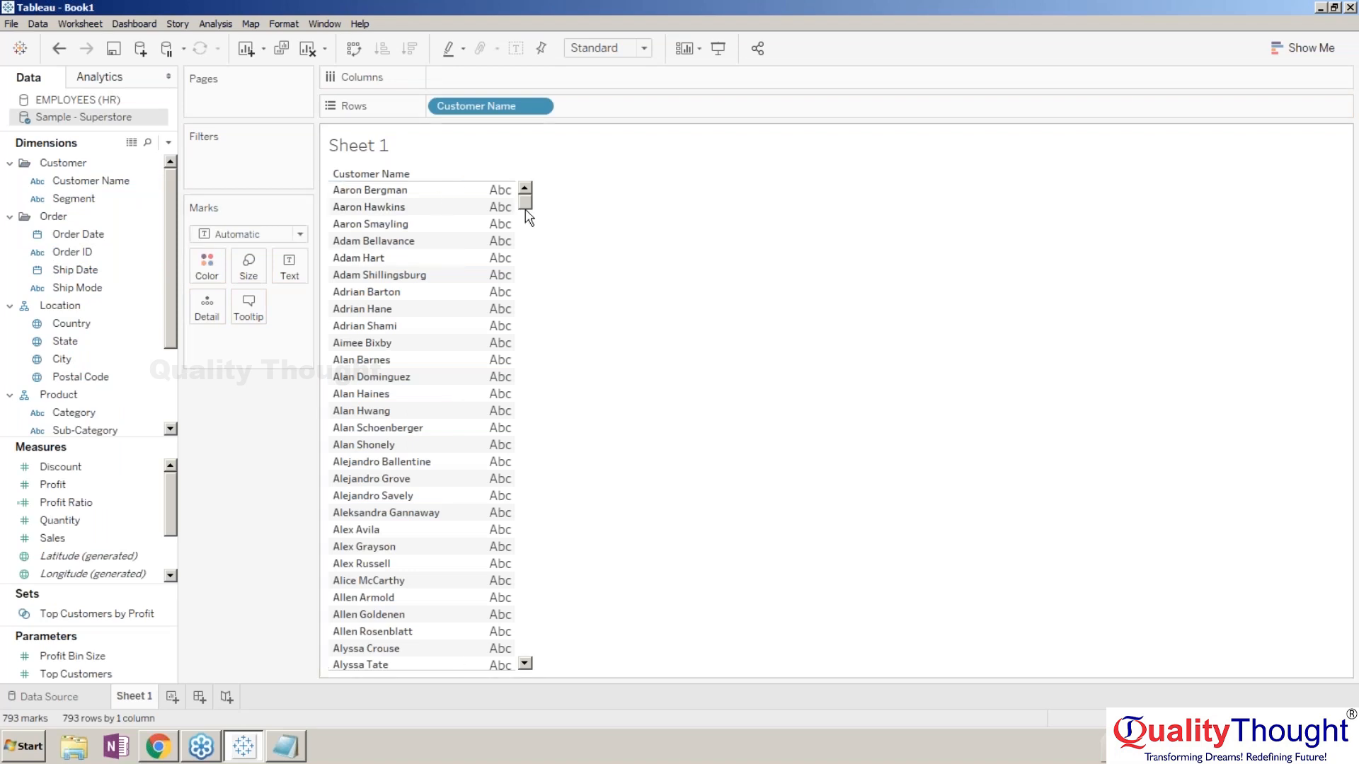
- Replace Customer Name in the rows of Sheet 1 with First Name from the EMPLOYEES (HR) data source
{"action": "left_click", "coordinate": [115, 101]}
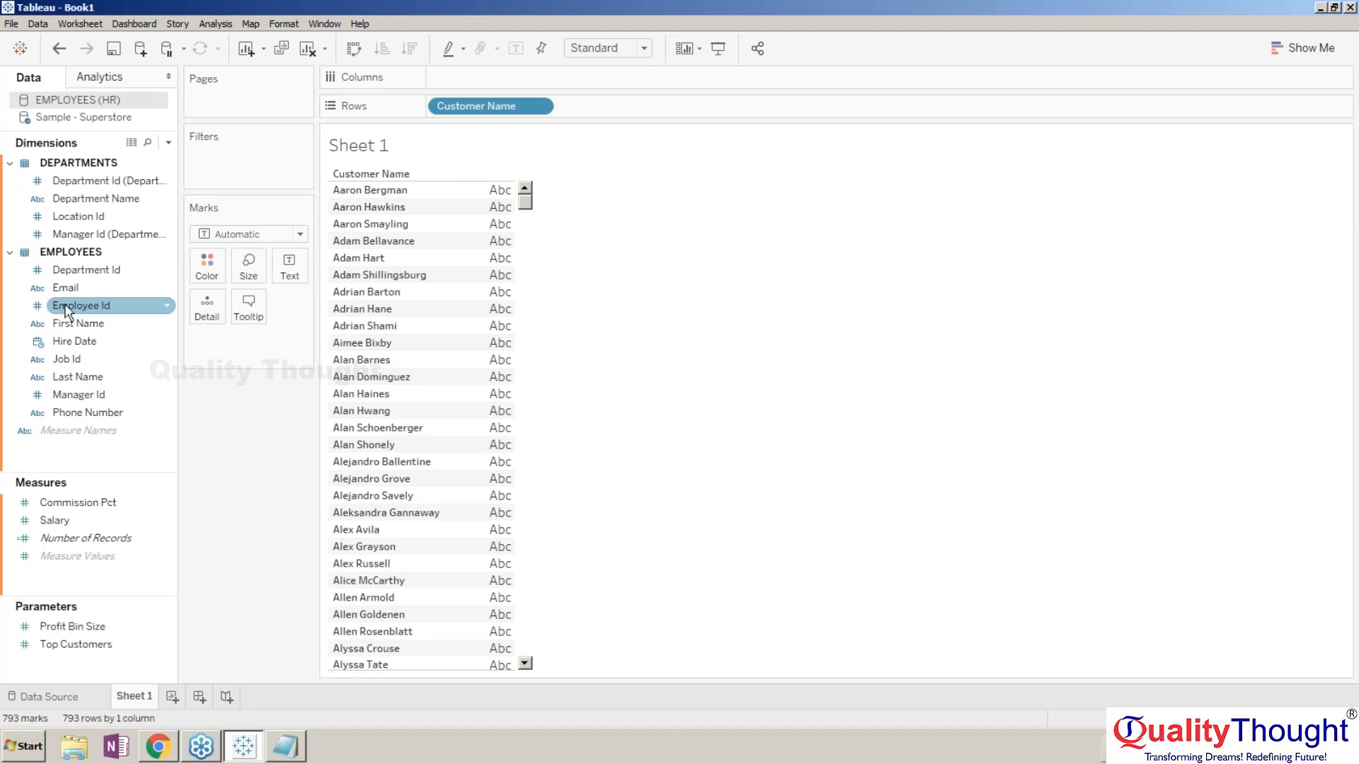
{"action": "left_click_drag", "start_coordinate": [76, 323], "coordinate": [354, 247]}
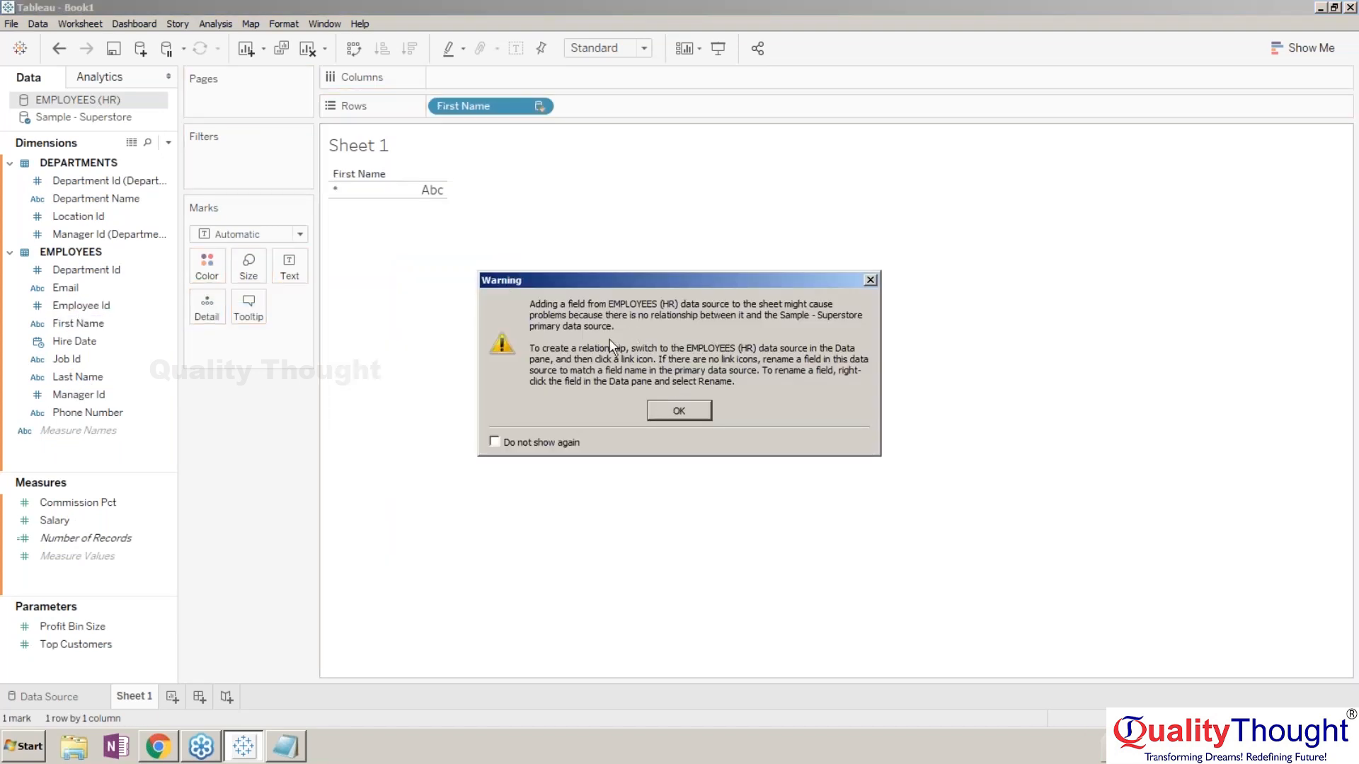
{"action": "left_click", "coordinate": [679, 412]}
- Edit the data source relationships with EMPLOYEES (HR) as primary and a custom relationship to Sample - Superstore
{"action": "left_click", "coordinate": [39, 23]}
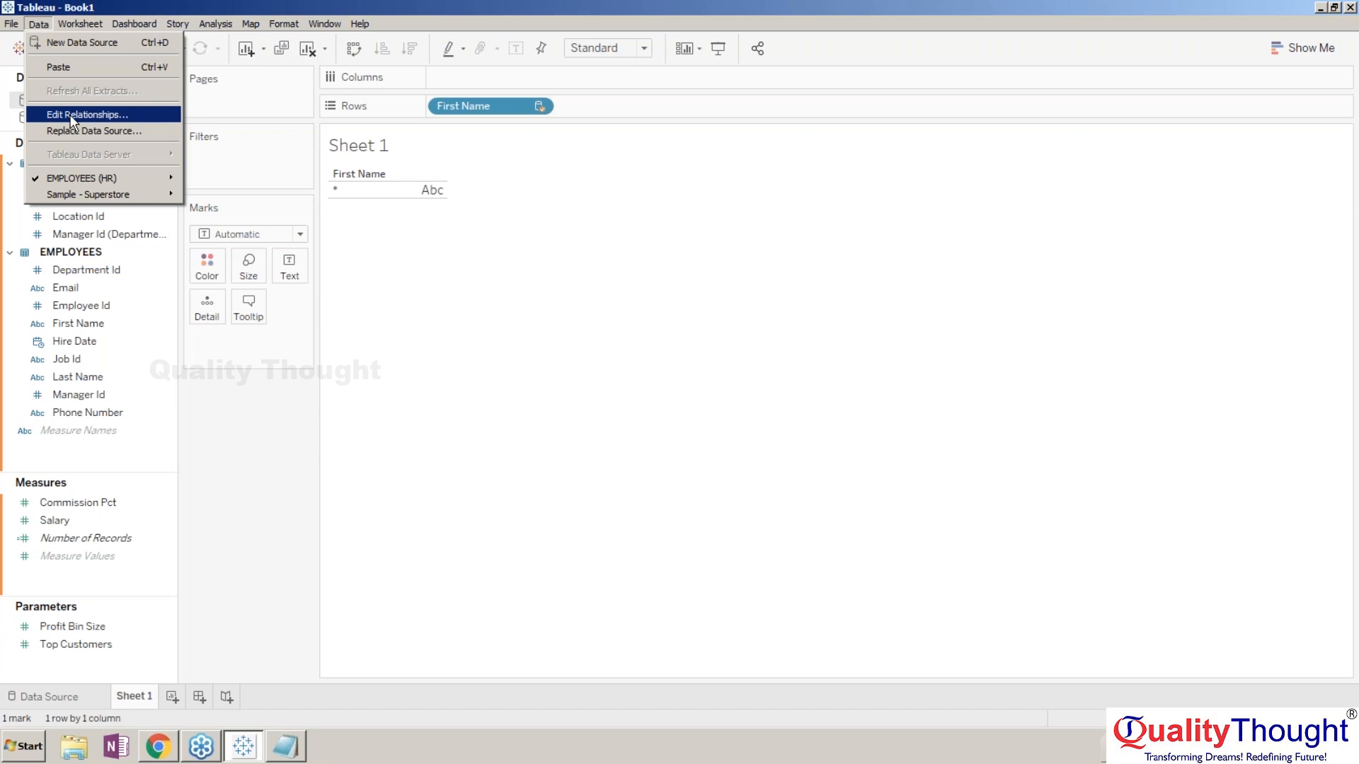
{"action": "left_click", "coordinate": [71, 116]}
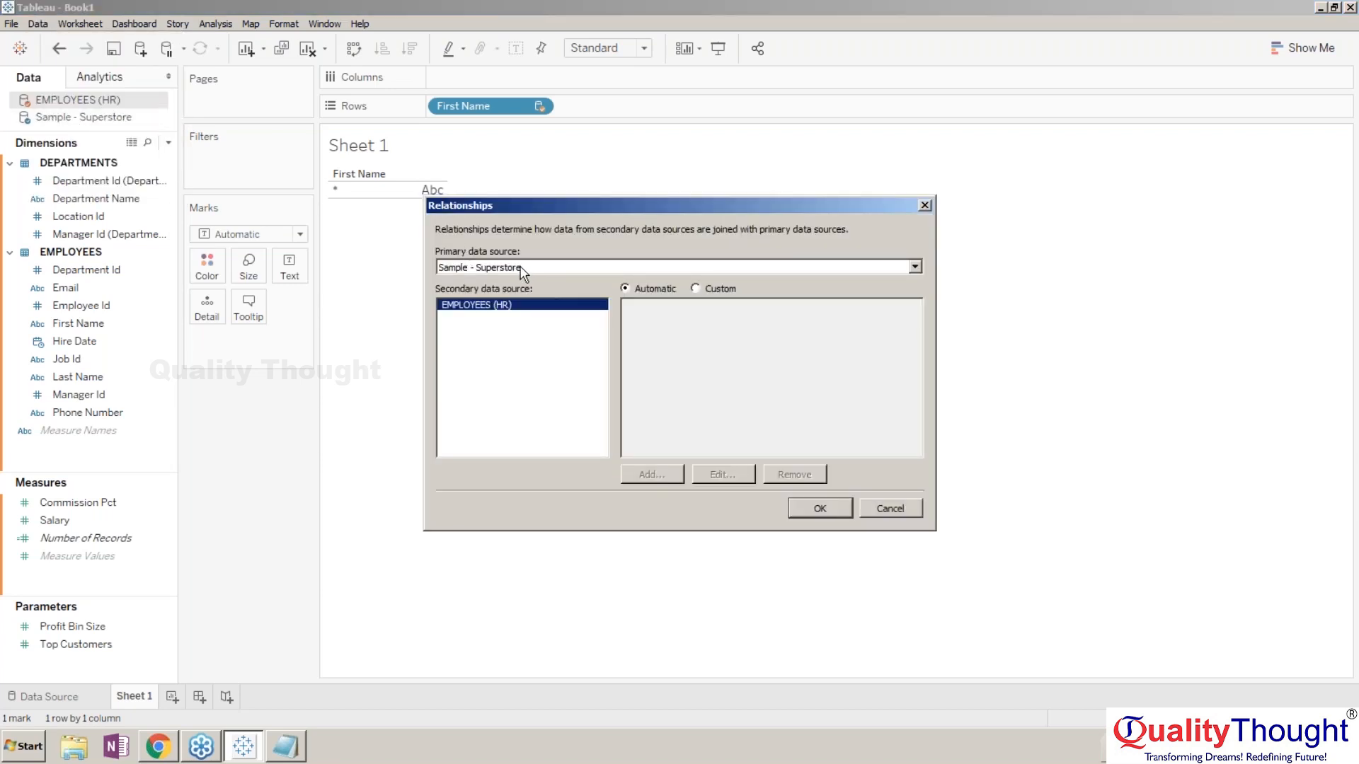
{"action": "left_click", "coordinate": [521, 268]}
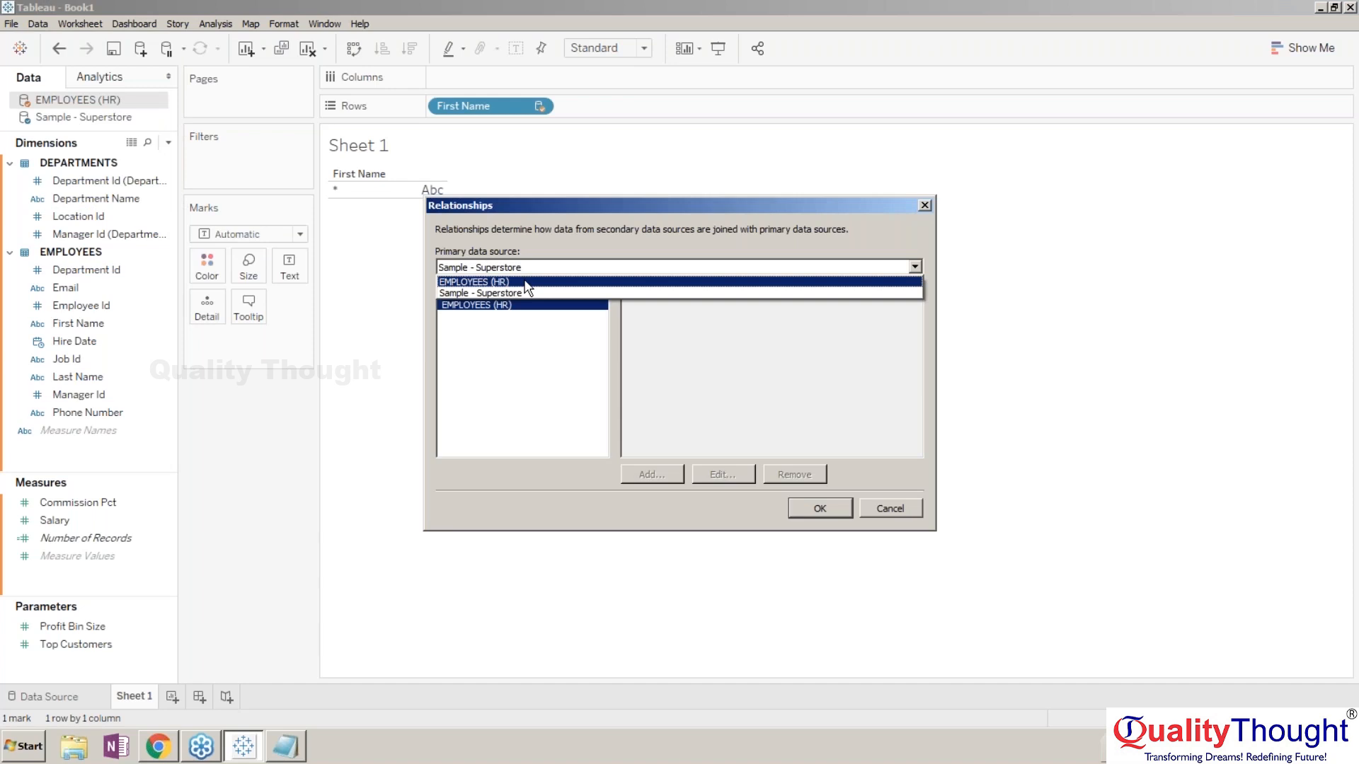
{"action": "left_click", "coordinate": [525, 282]}
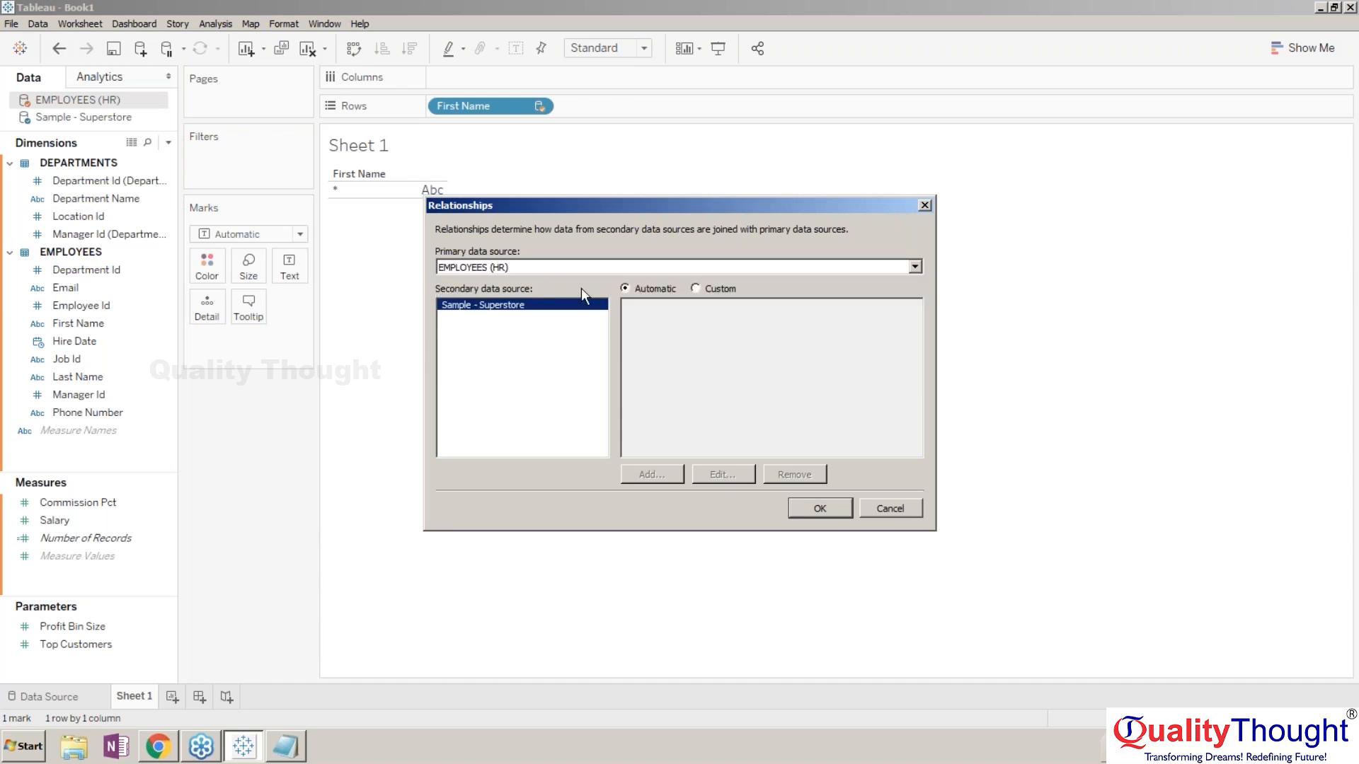
{"action": "left_click", "coordinate": [699, 291]}
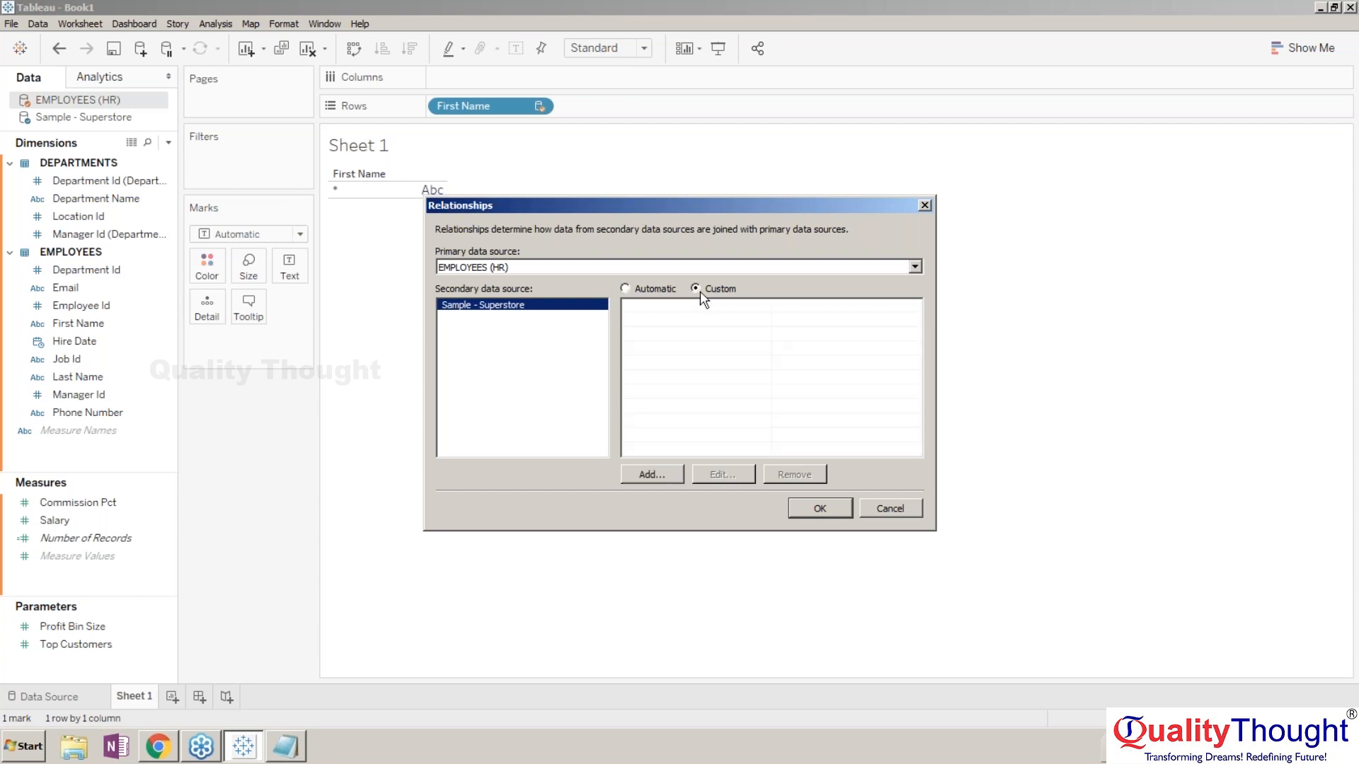
- Map First Name in EMPLOYEES (HR) to Customer Name in Sample - Superstore and apply the custom relationship
{"action": "left_click", "coordinate": [652, 474]}
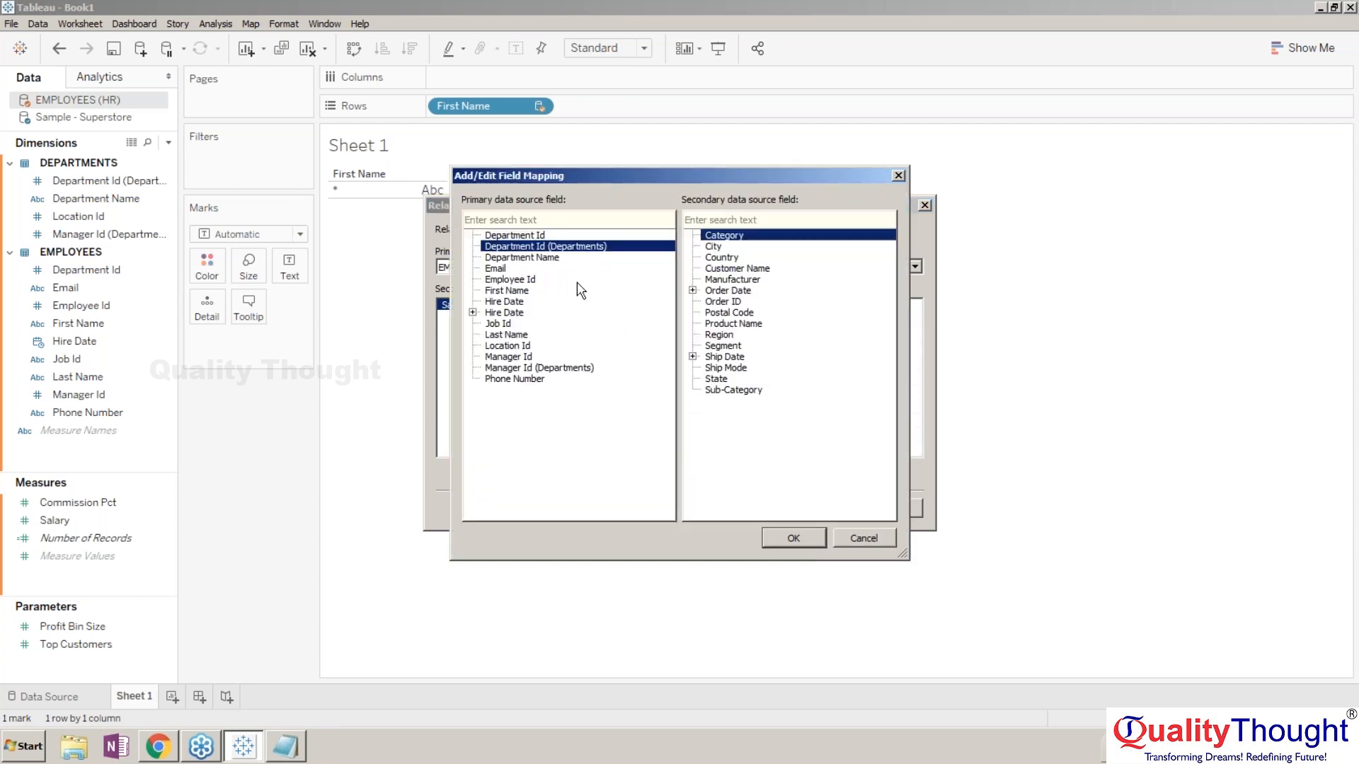
{"action": "left_click", "coordinate": [523, 290]}
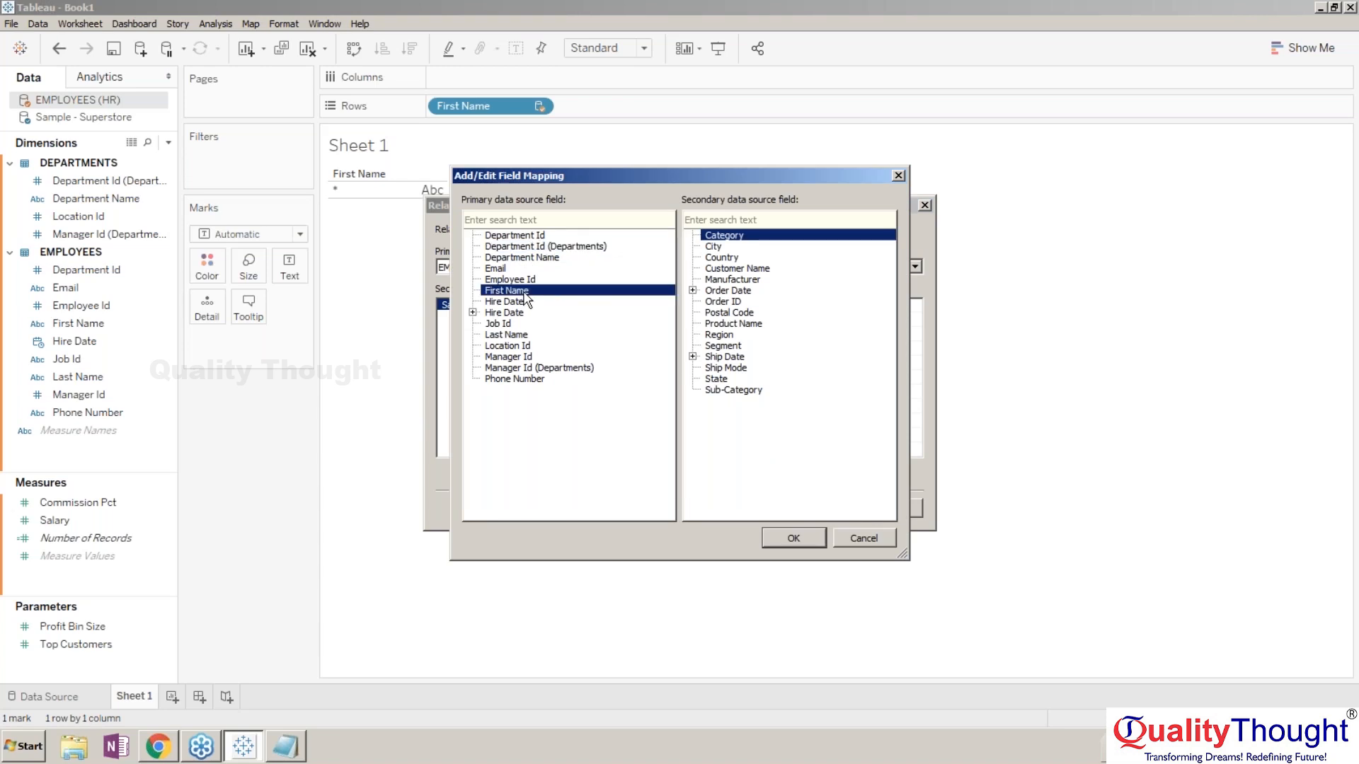
{"action": "left_click", "coordinate": [741, 269]}
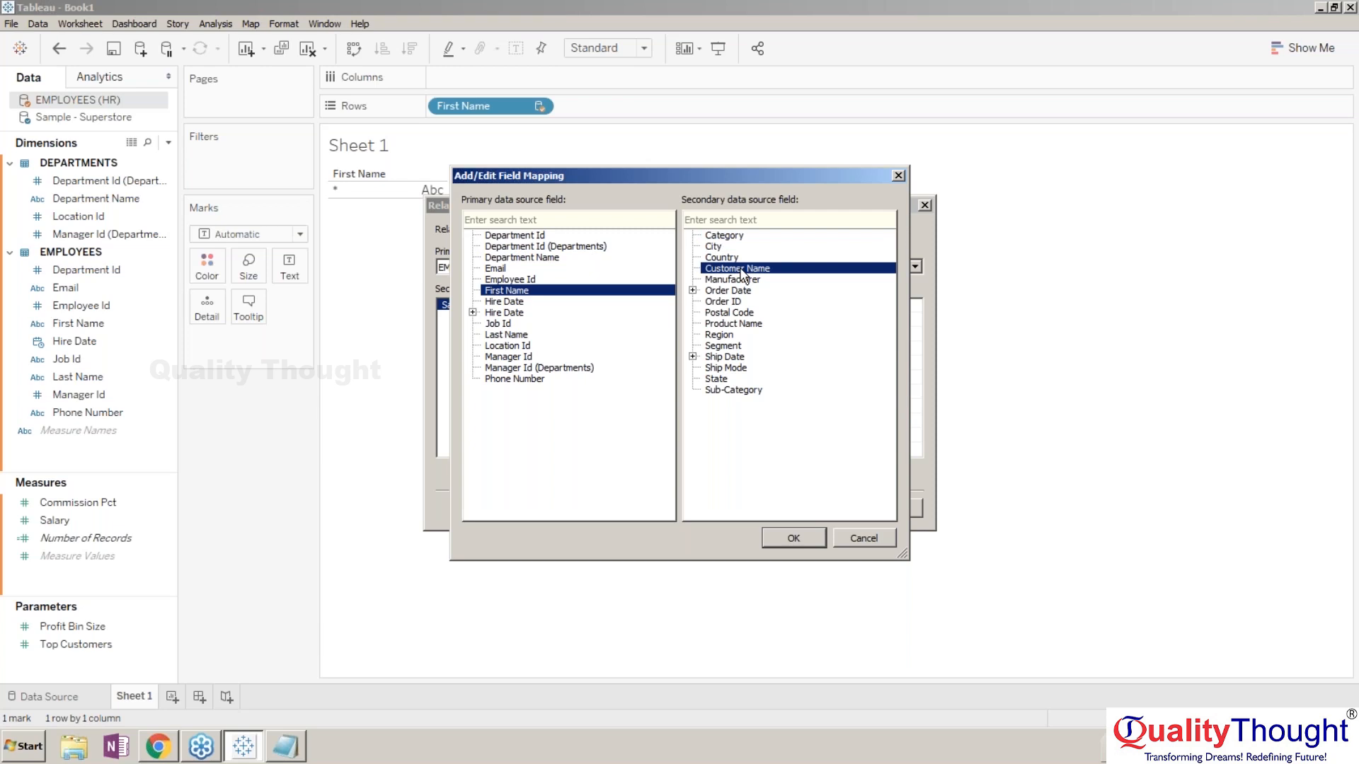
{"action": "left_click", "coordinate": [791, 538]}
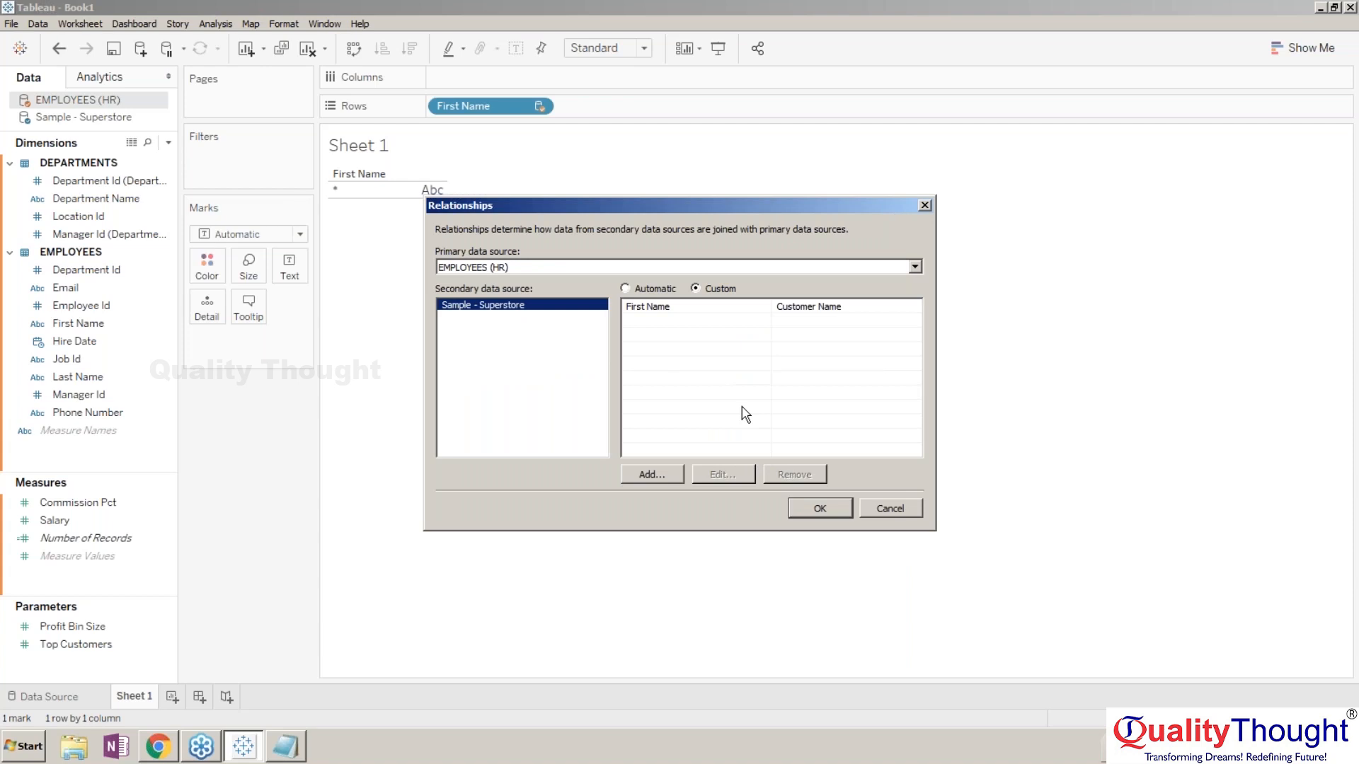
{"action": "left_click", "coordinate": [818, 508]}
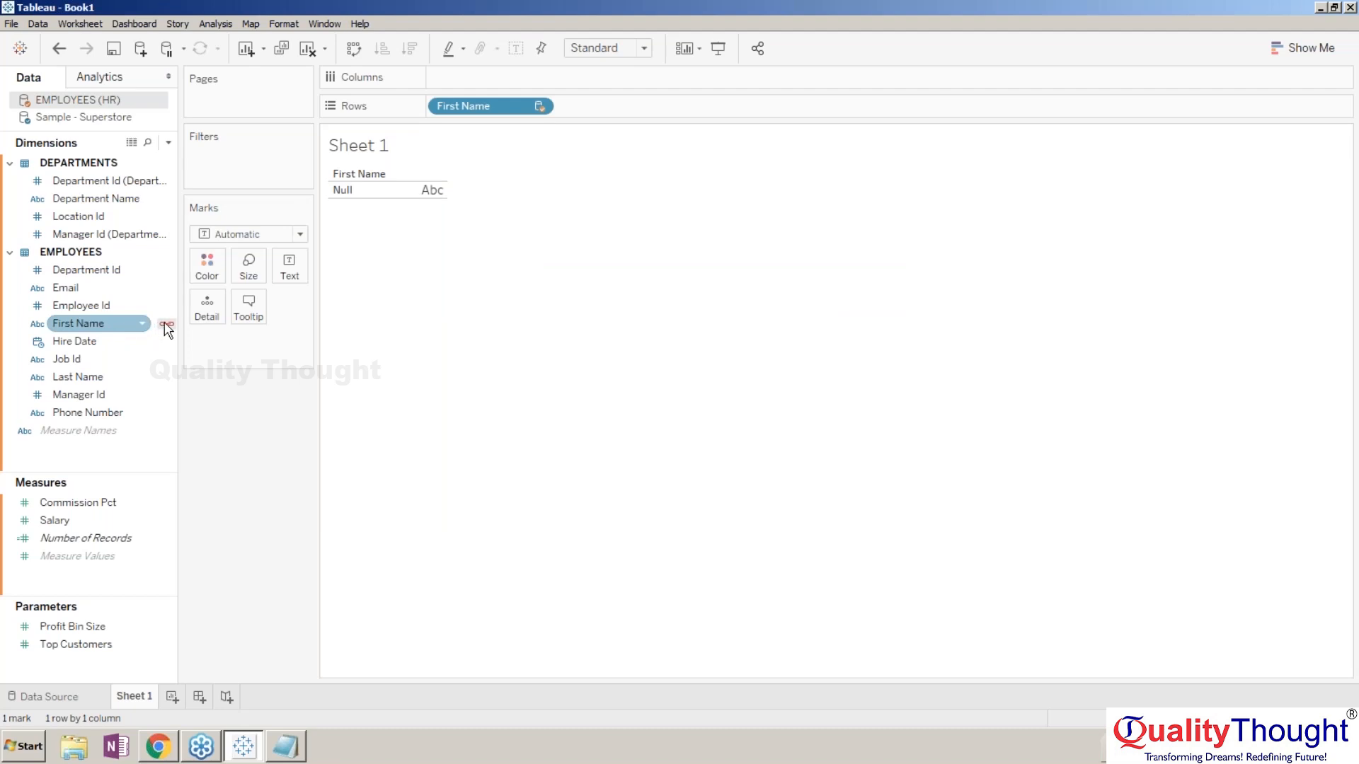
- Replace First Name on the rows of Sheet 1 with Customer Name from Sample - Superstore
{"action": "left_click", "coordinate": [144, 325]}
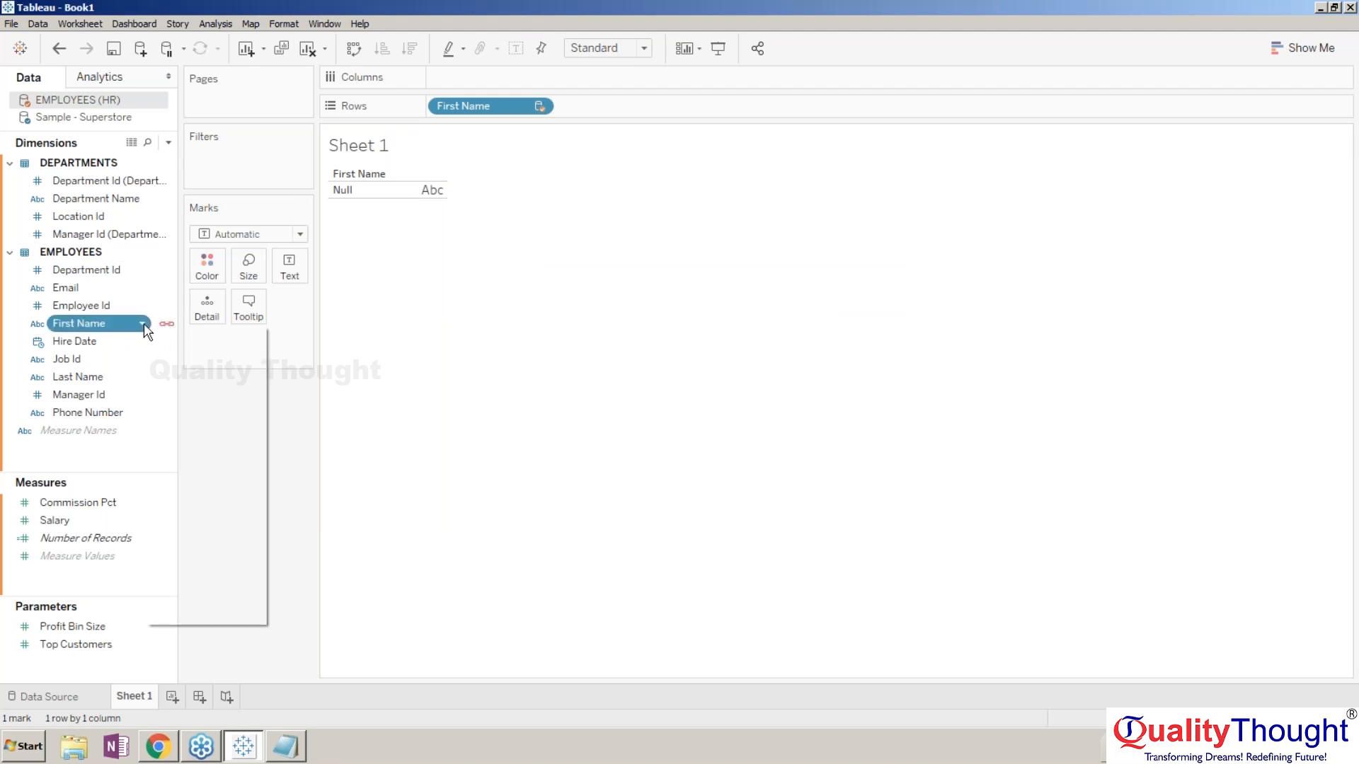
{"action": "left_click", "coordinate": [144, 325]}
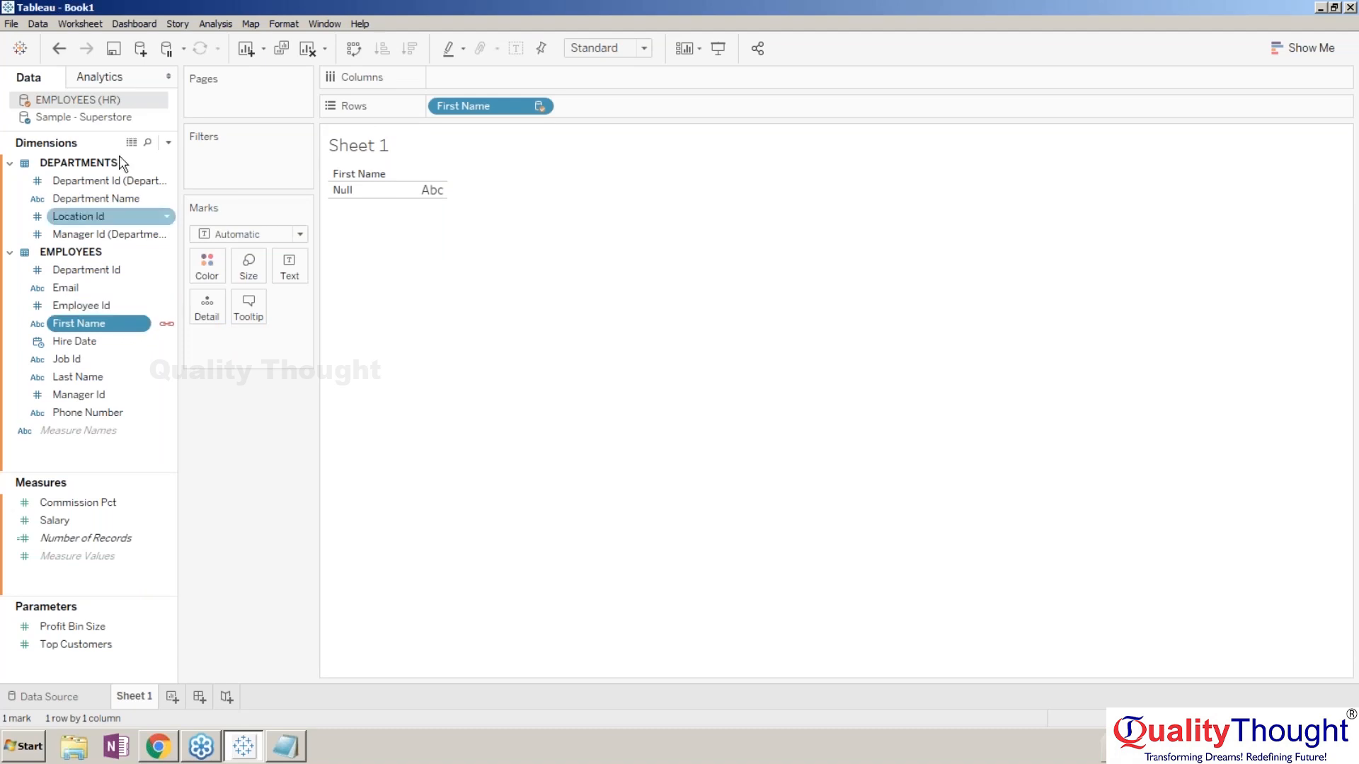
{"action": "left_click", "coordinate": [88, 118]}
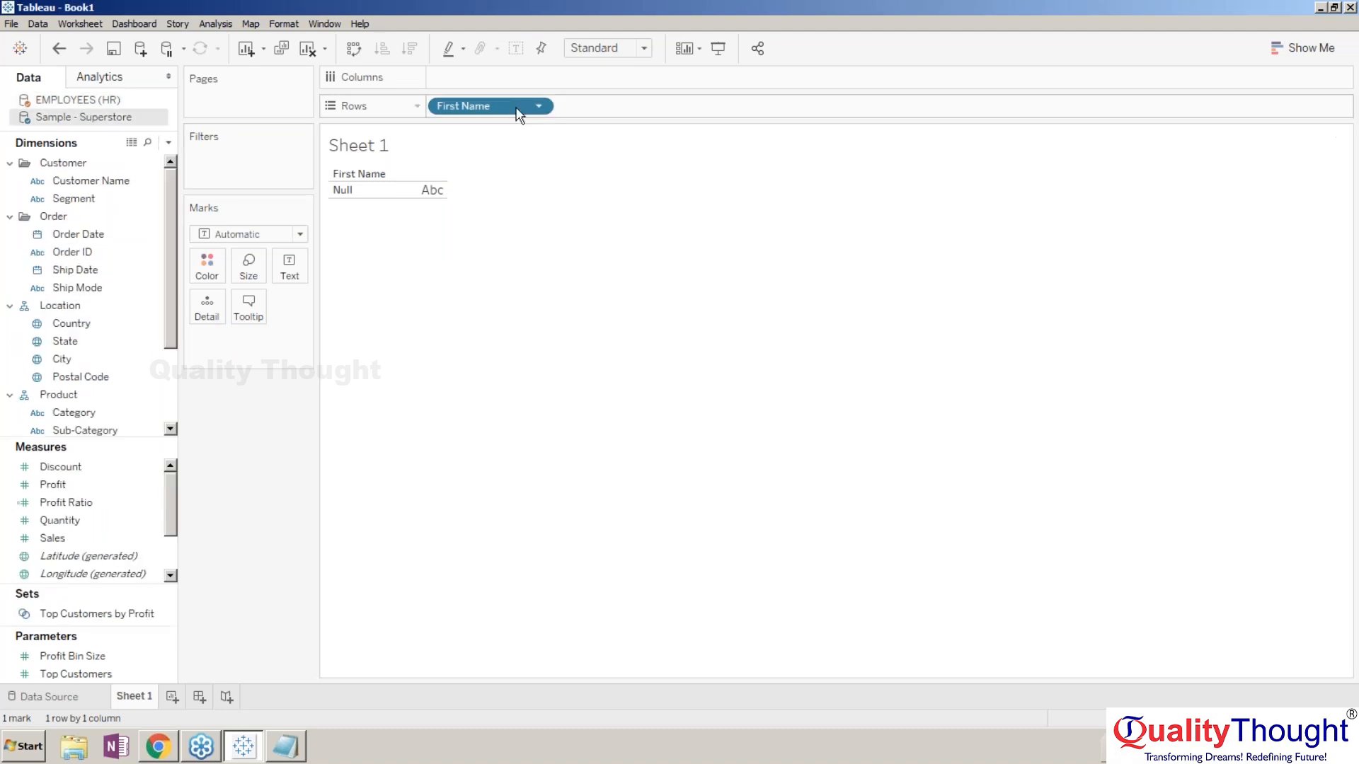
{"action": "left_click_drag", "start_coordinate": [518, 116], "coordinate": [396, 141]}
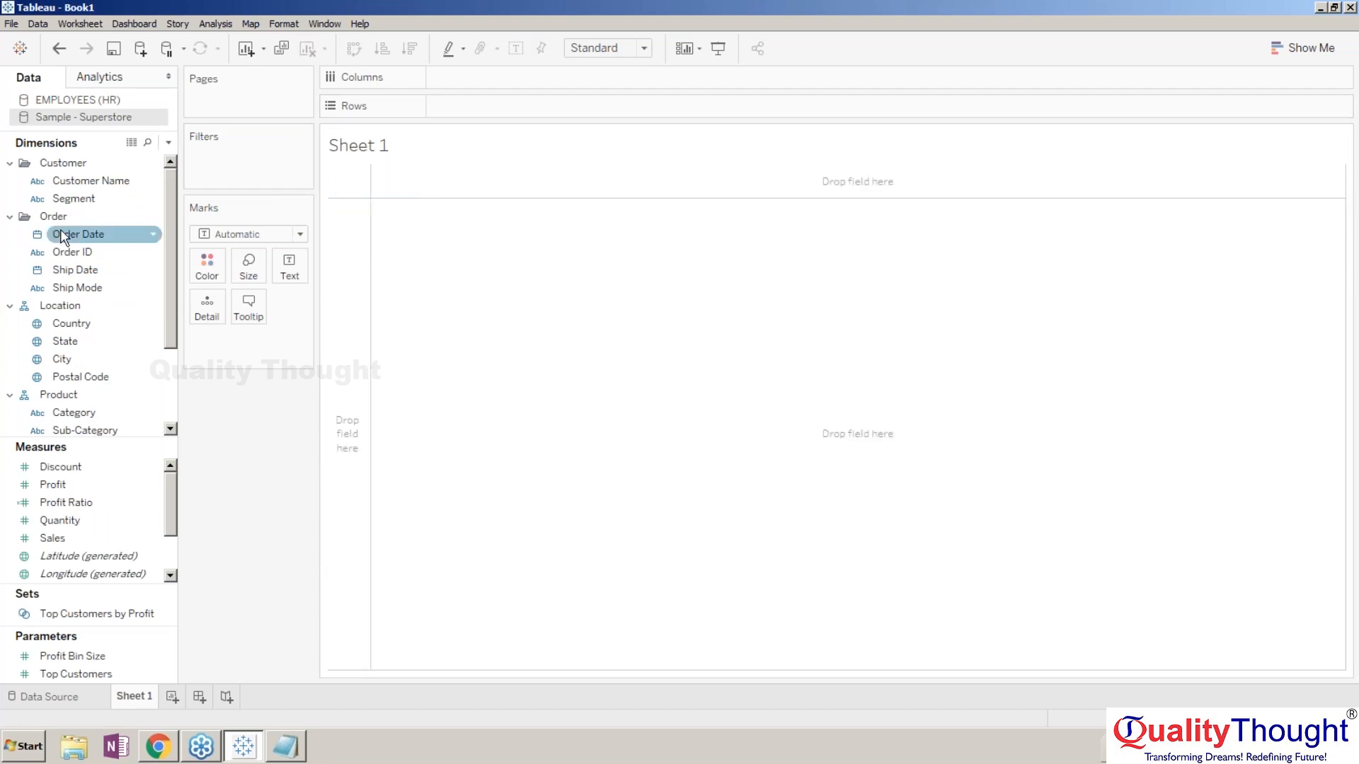
{"action": "left_click_drag", "start_coordinate": [89, 188], "coordinate": [500, 262]}
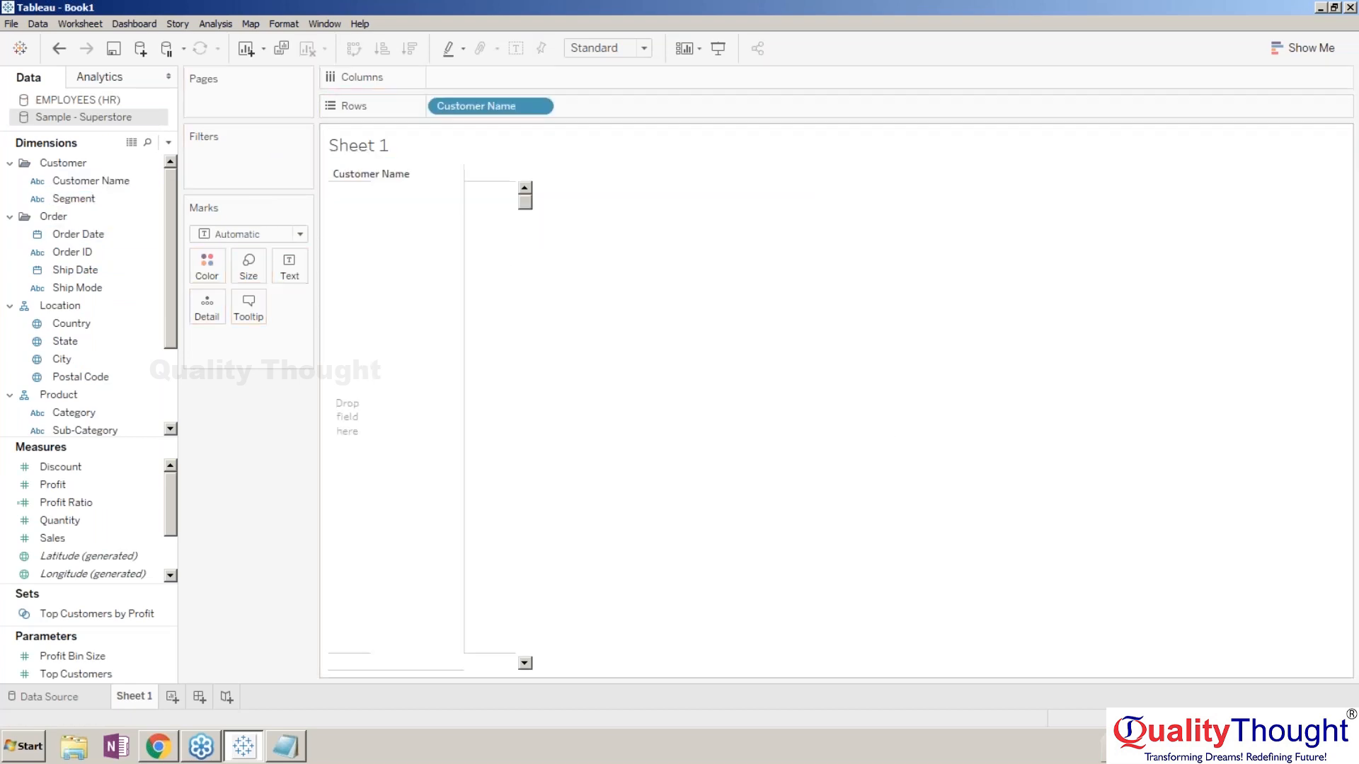
- Add First Name from EMPLOYEES (HR) after Customer Name on the rows, keeping its blend link active, and review the blended rows
{"action": "left_click", "coordinate": [80, 101]}
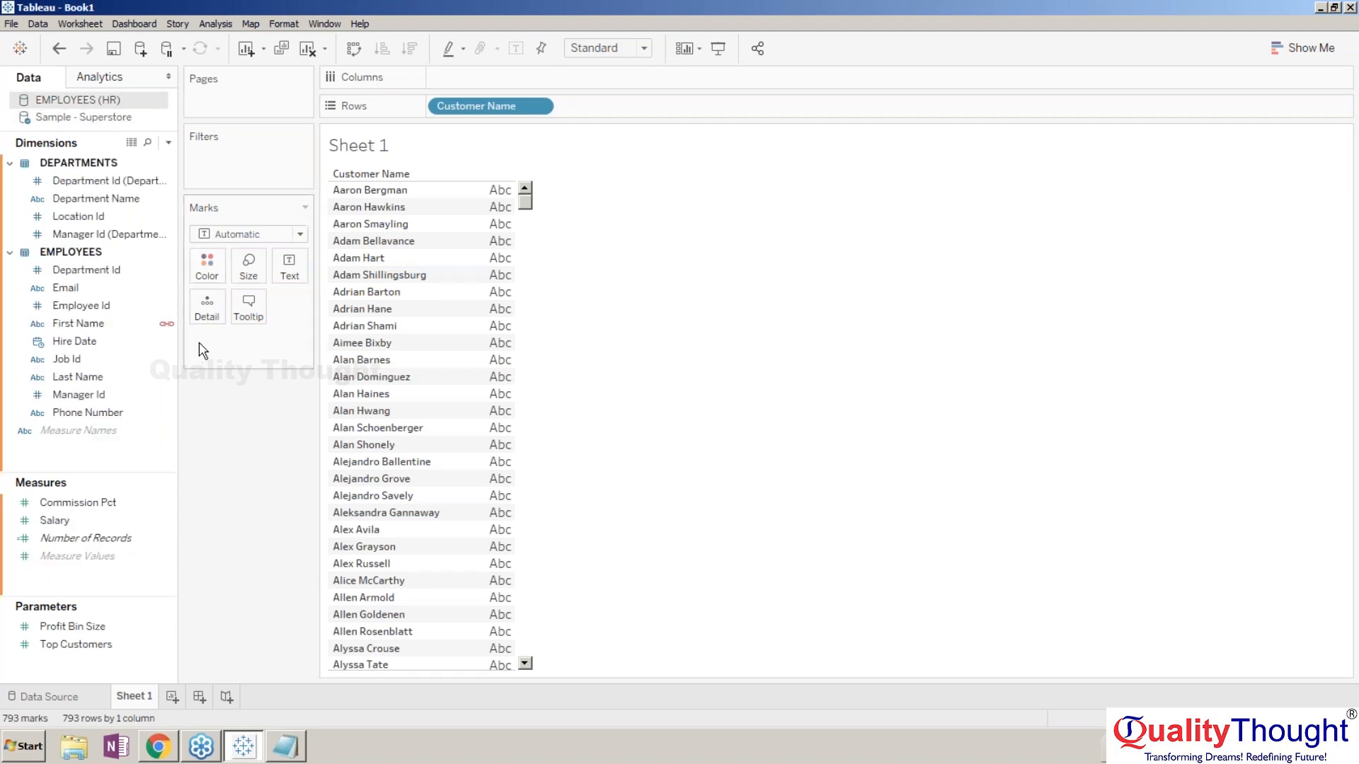
{"action": "left_click", "coordinate": [167, 325]}
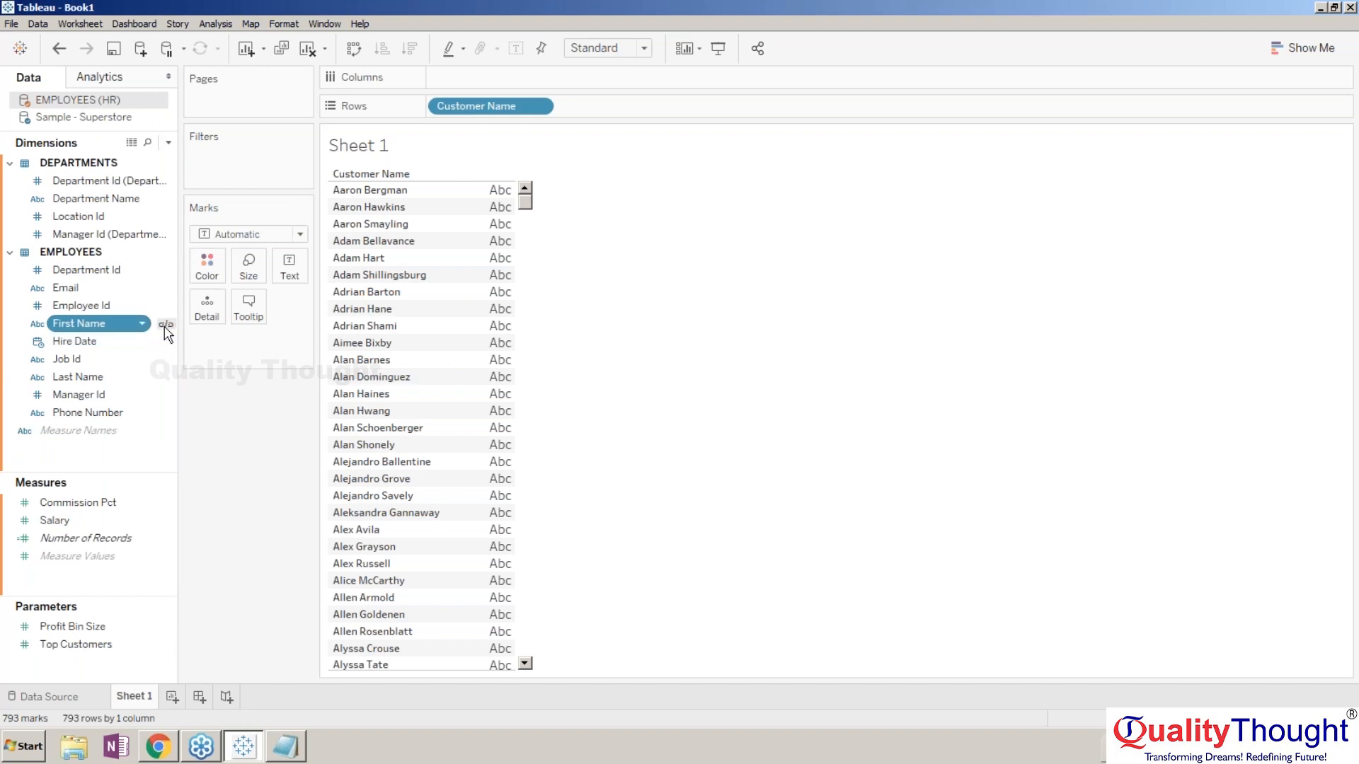
{"action": "left_click", "coordinate": [167, 324]}
{"action": "left_click_drag", "start_coordinate": [130, 334], "coordinate": [654, 107]}
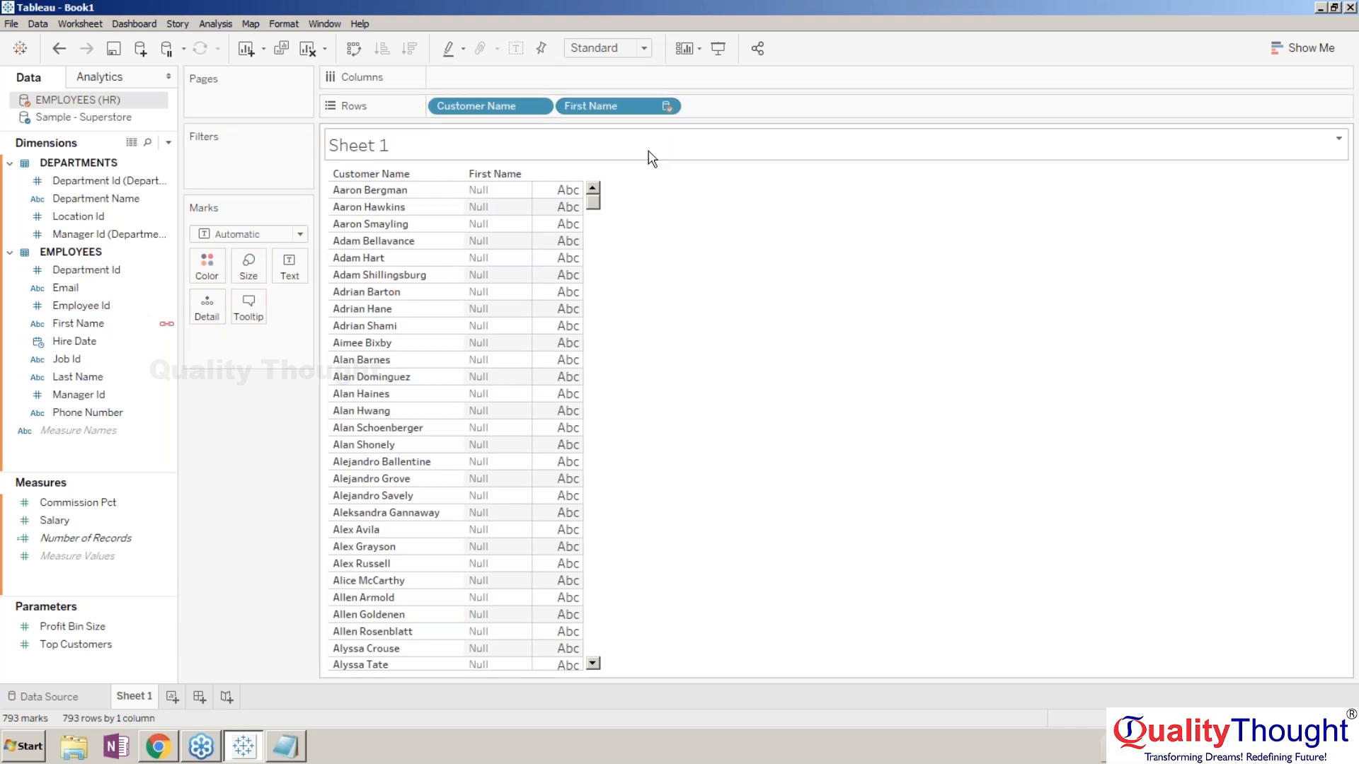
{"action": "left_click", "coordinate": [478, 192]}
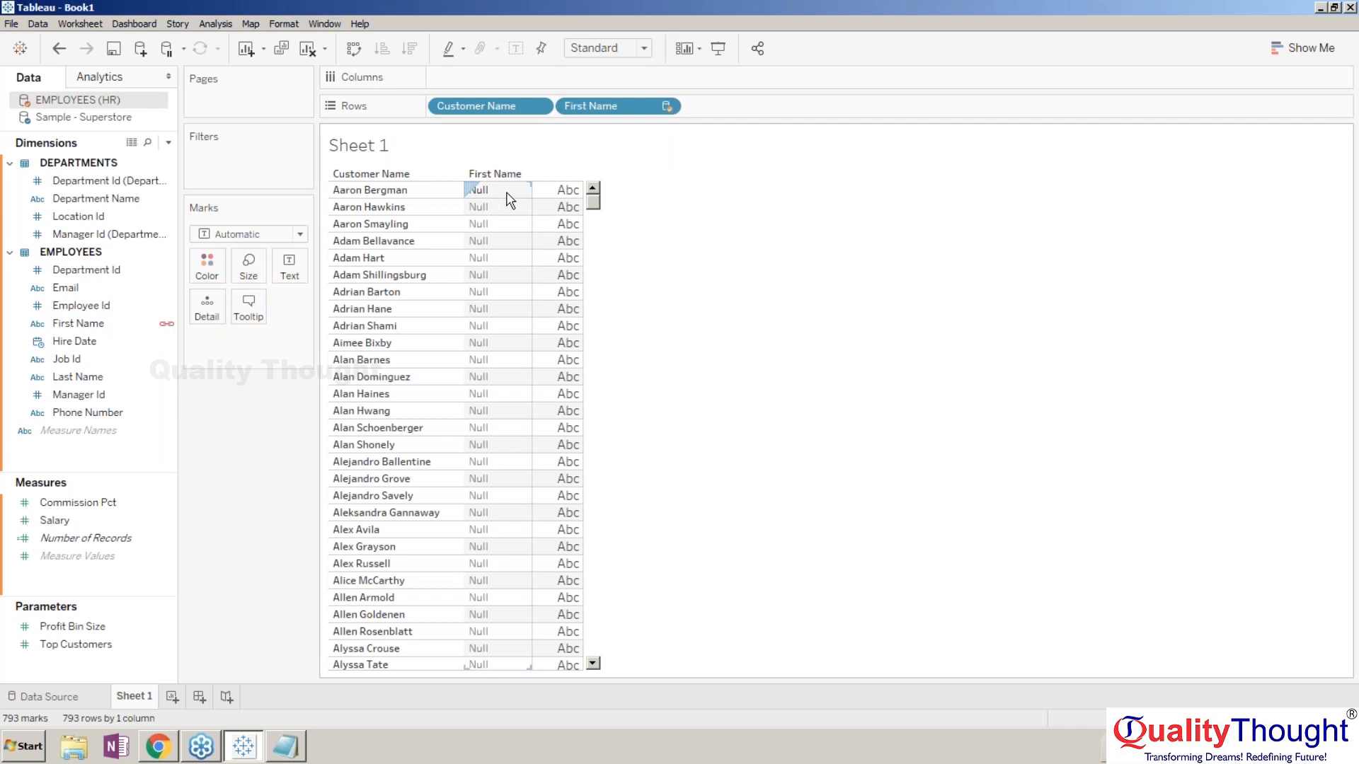
{"action": "left_click", "coordinate": [395, 191]}
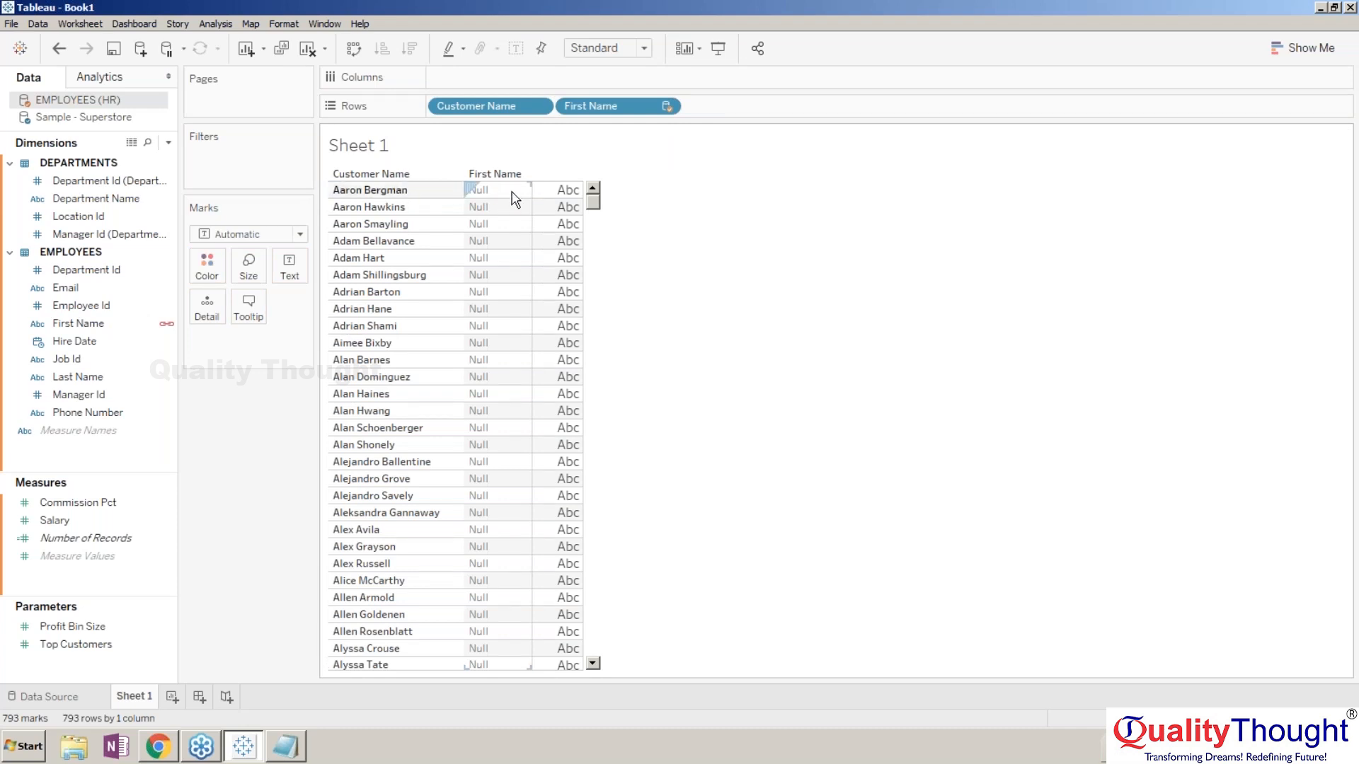
{"action": "left_click_drag", "start_coordinate": [598, 193], "coordinate": [597, 669]}
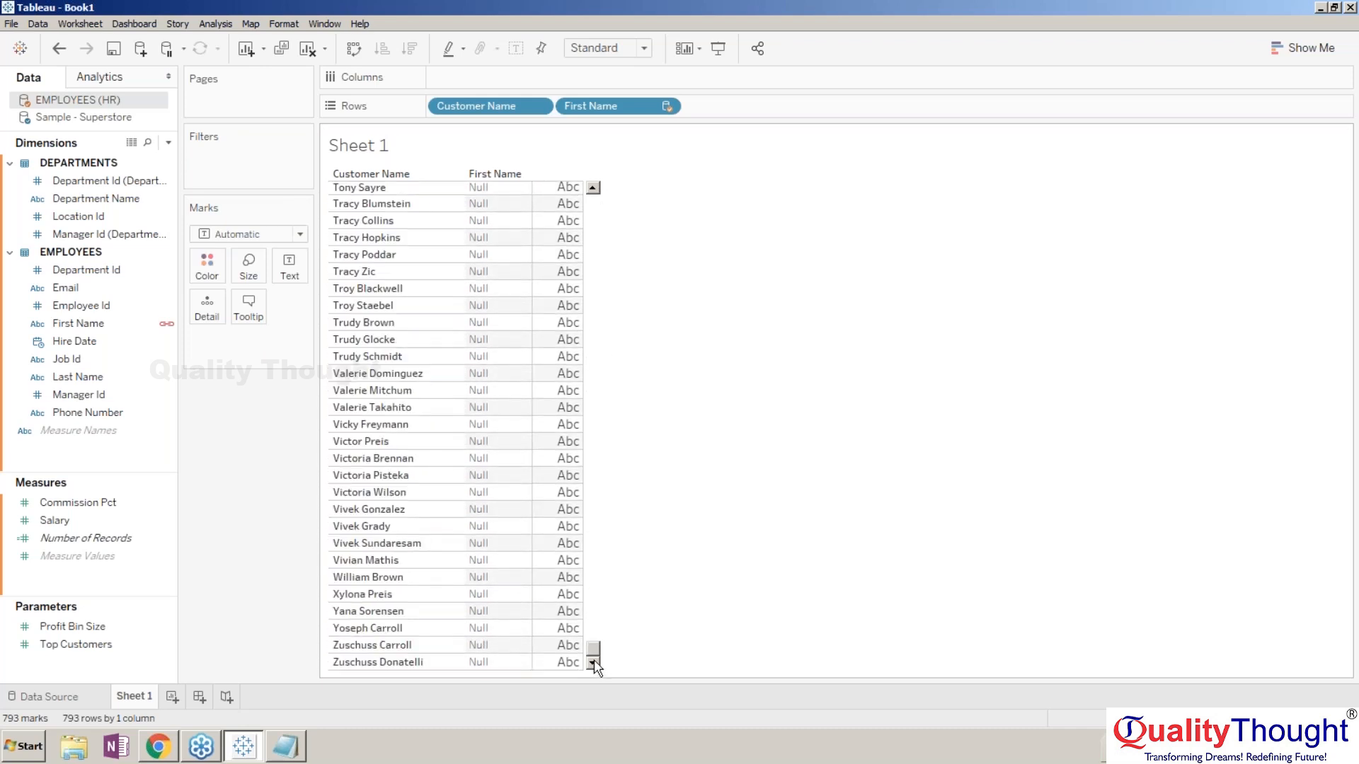
{"action": "left_click_drag", "start_coordinate": [595, 658], "coordinate": [587, 193]}
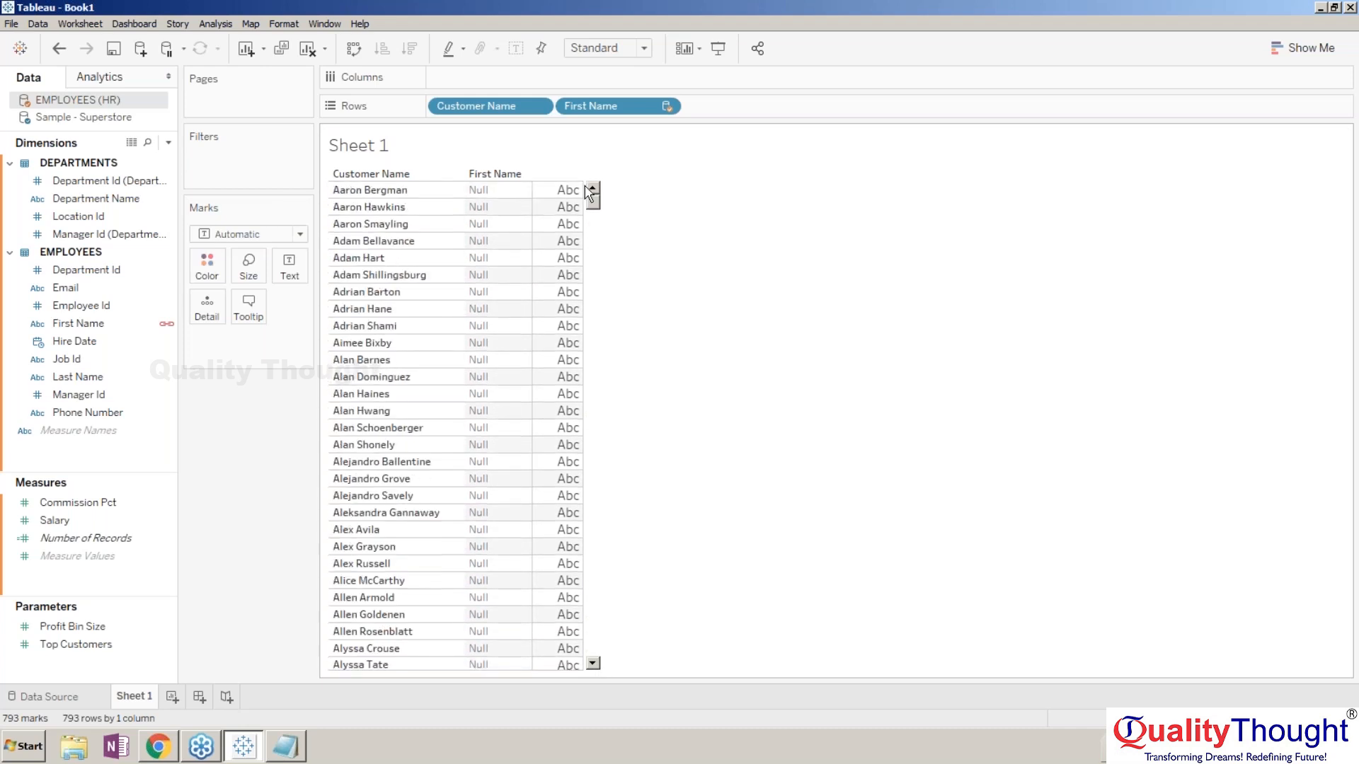
- Move First Name to the columns of Sheet 1 to compare it with Customer Name, and remove both fields
{"action": "left_click_drag", "start_coordinate": [633, 108], "coordinate": [460, 104]}
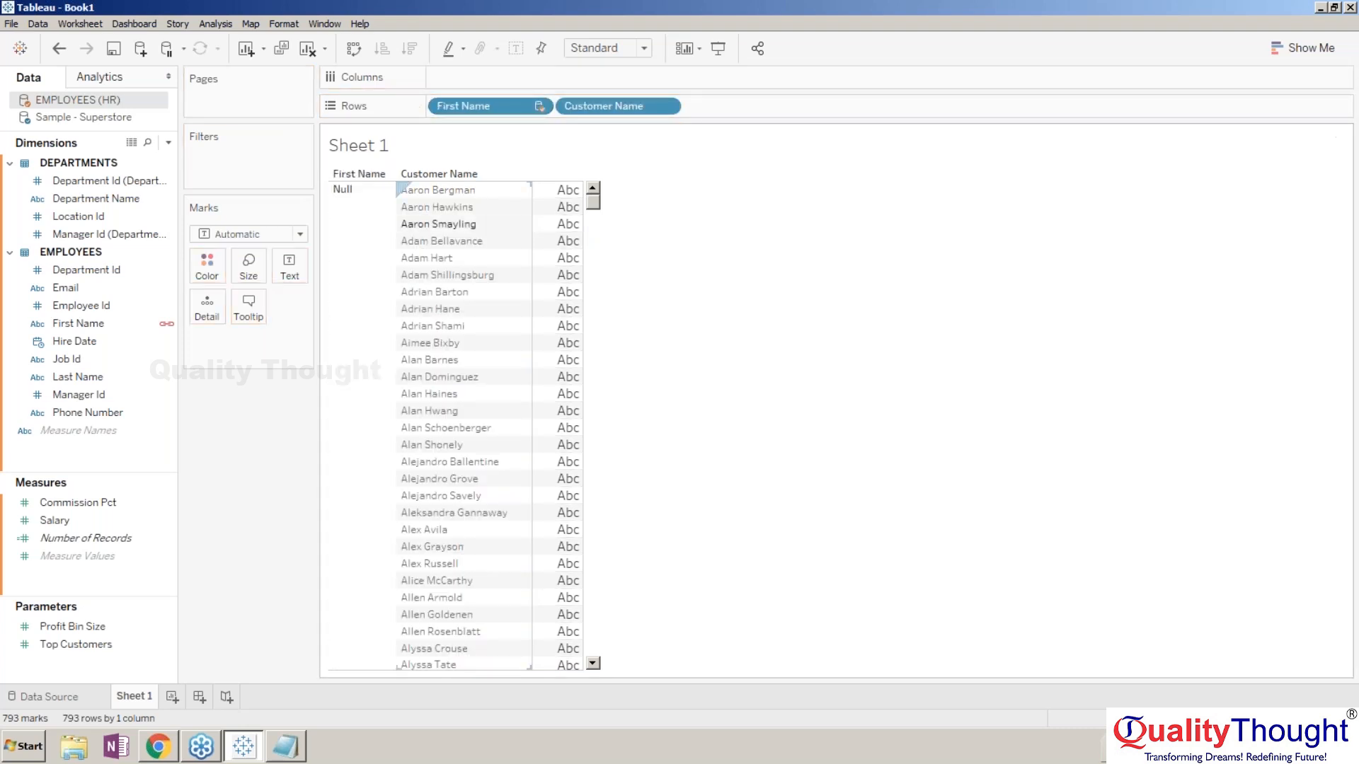
{"action": "left_click_drag", "start_coordinate": [594, 203], "coordinate": [594, 156]}
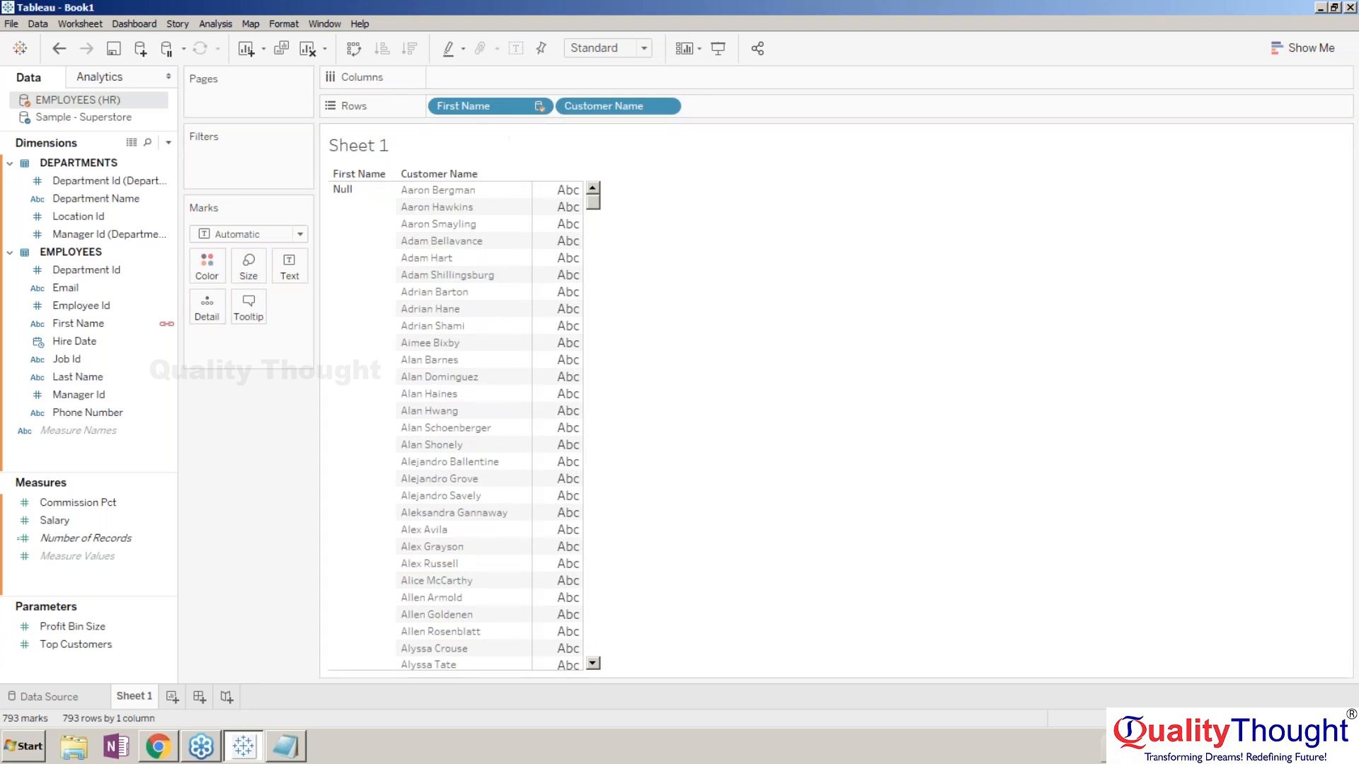
{"action": "left_click_drag", "start_coordinate": [496, 105], "coordinate": [495, 76]}
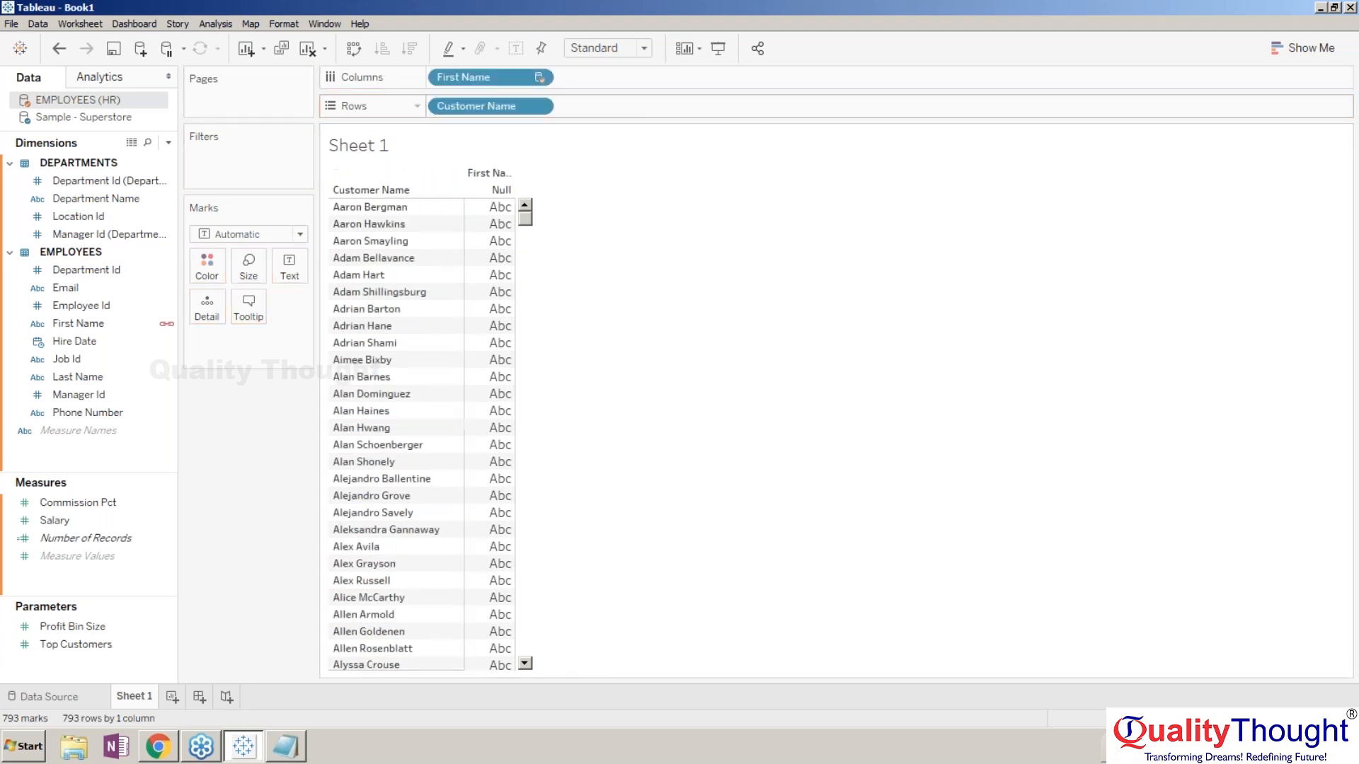
{"action": "left_click_drag", "start_coordinate": [527, 225], "coordinate": [524, 690]}
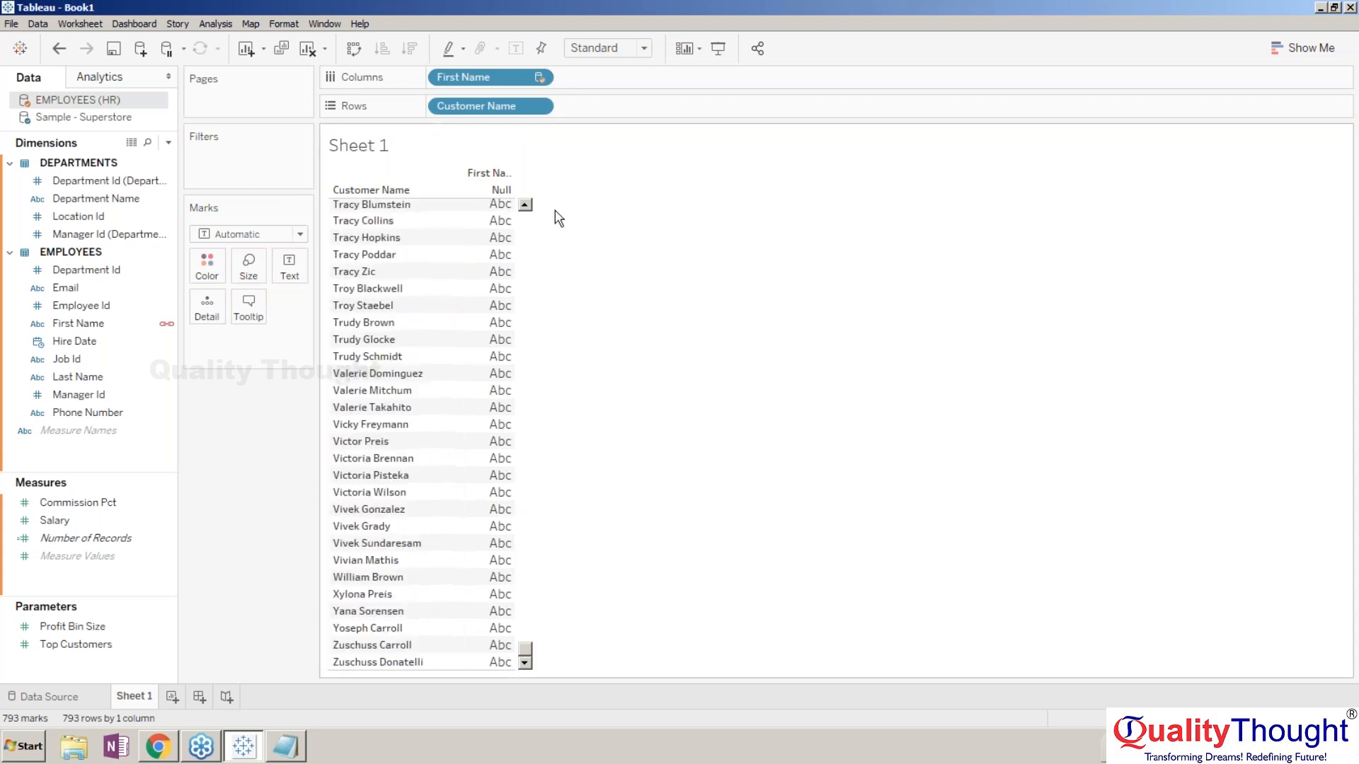
{"action": "key", "text": "Delete"}
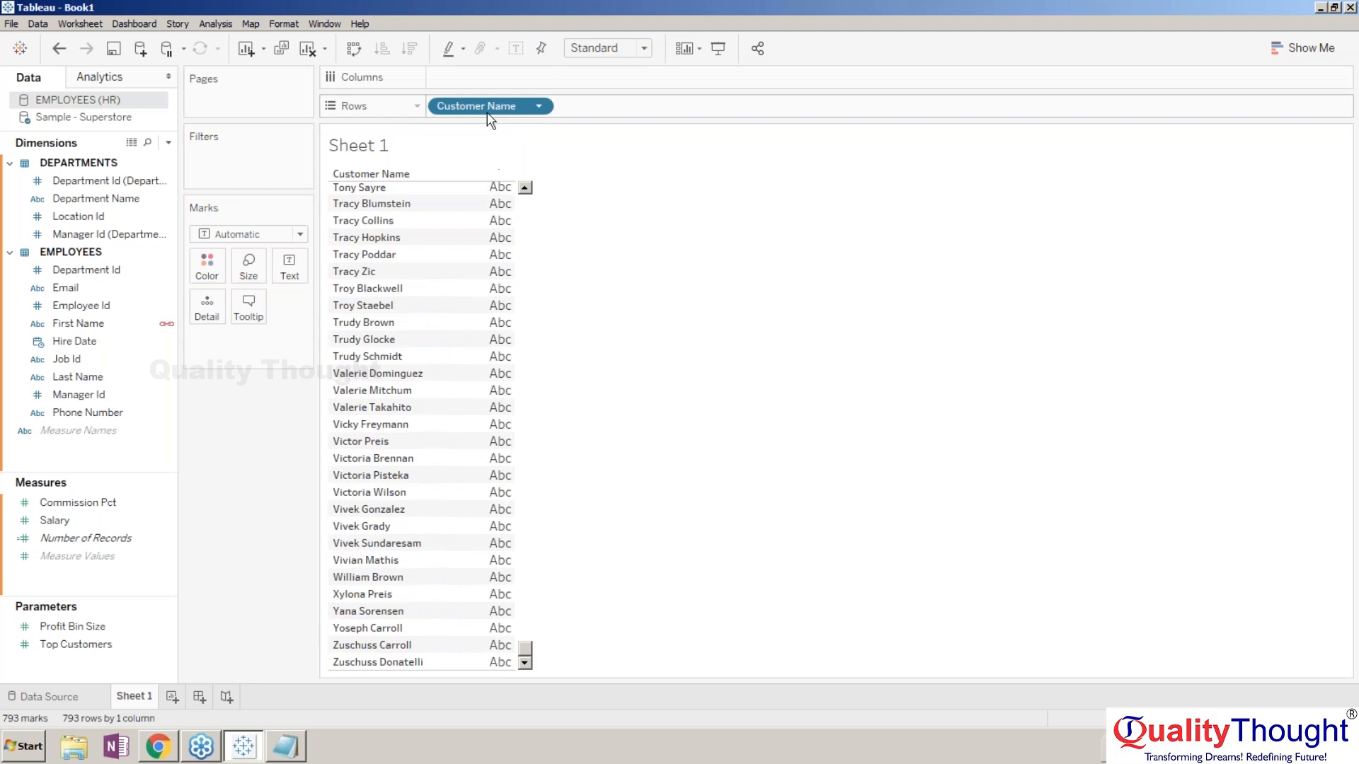
{"action": "key", "text": "Delete"}
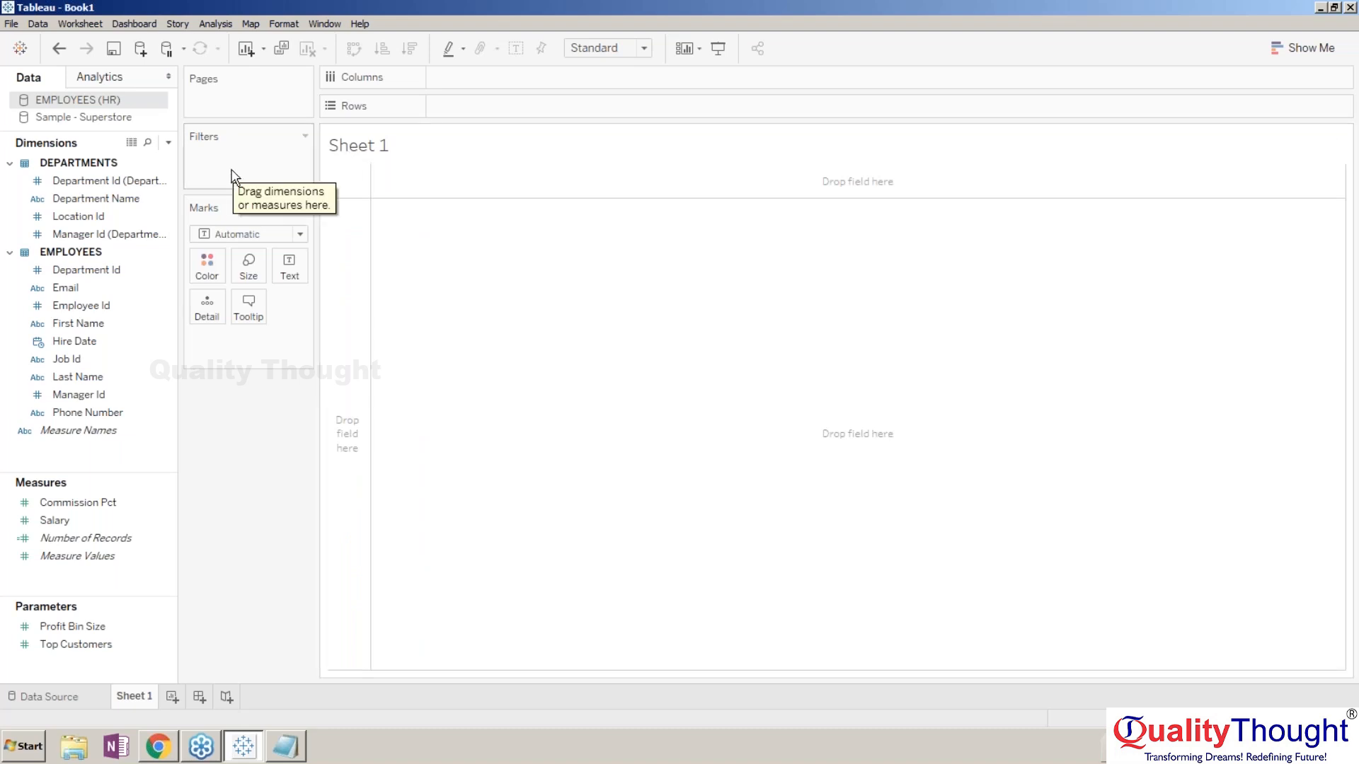
- Add the LOCATIONS table to the EMPLOYEES (HR) data source, alongside the EMPLOYEES and DEPARTMENTS join
{"action": "left_click", "coordinate": [53, 695]}
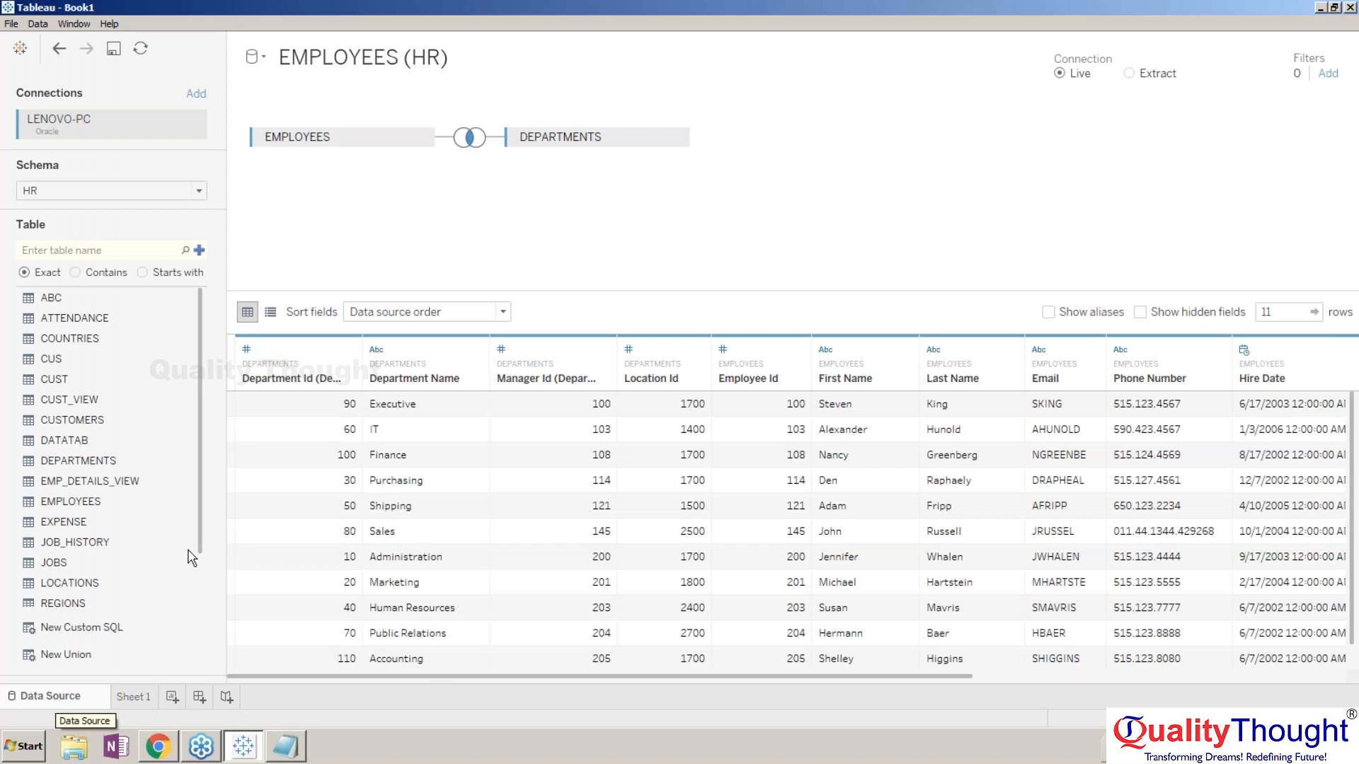
{"action": "left_click_drag", "start_coordinate": [104, 582], "coordinate": [728, 140]}
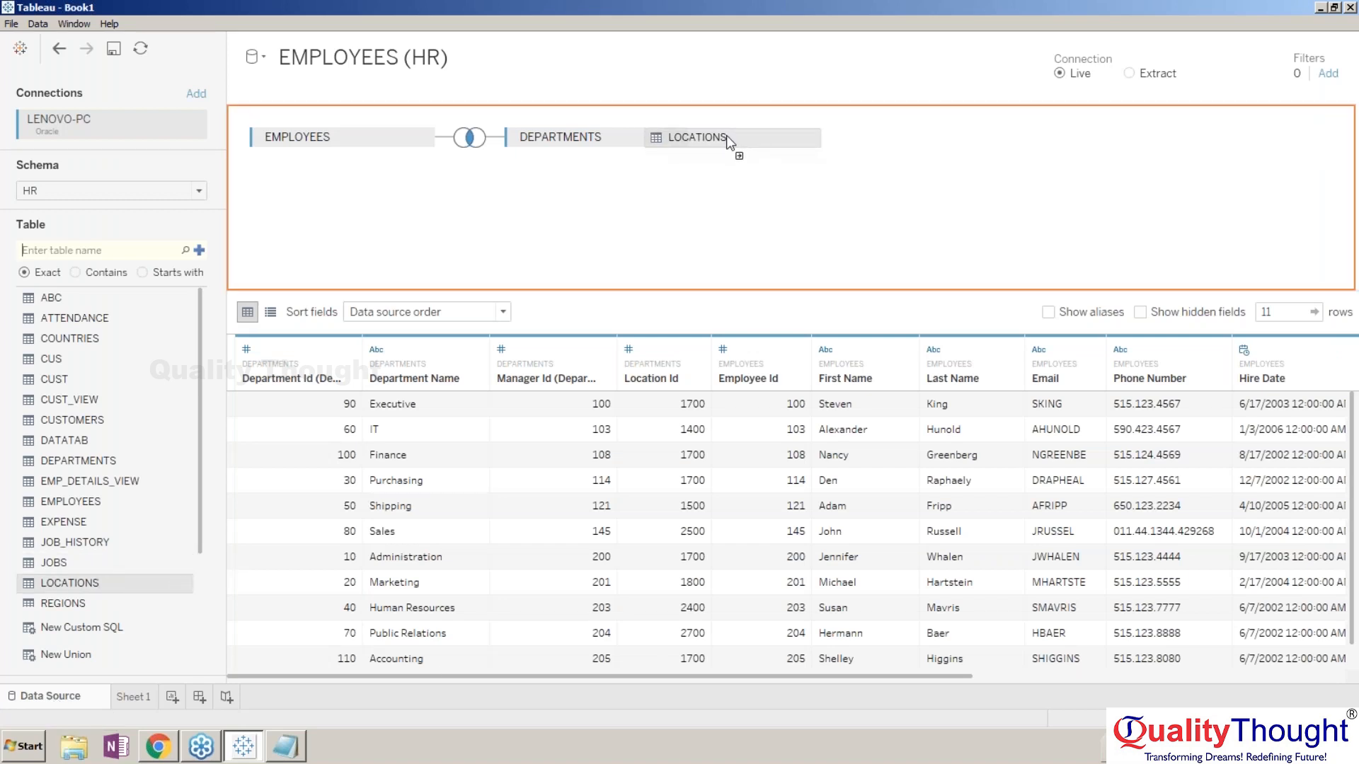
{"action": "left_click_drag", "start_coordinate": [726, 134], "coordinate": [727, 134]}
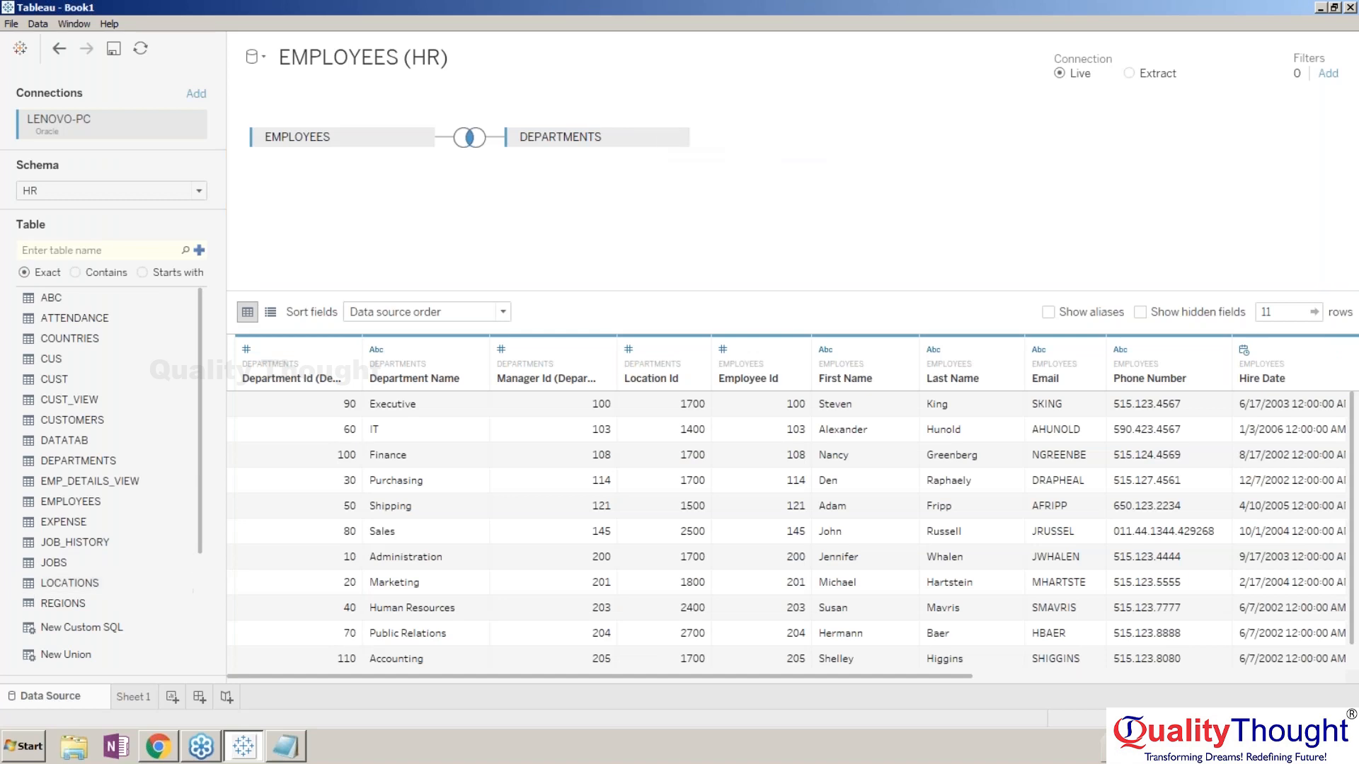
- Plot State Province from the LOCATIONS geographic hierarchy as a map on Sheet 1
{"action": "left_click", "coordinate": [130, 699]}
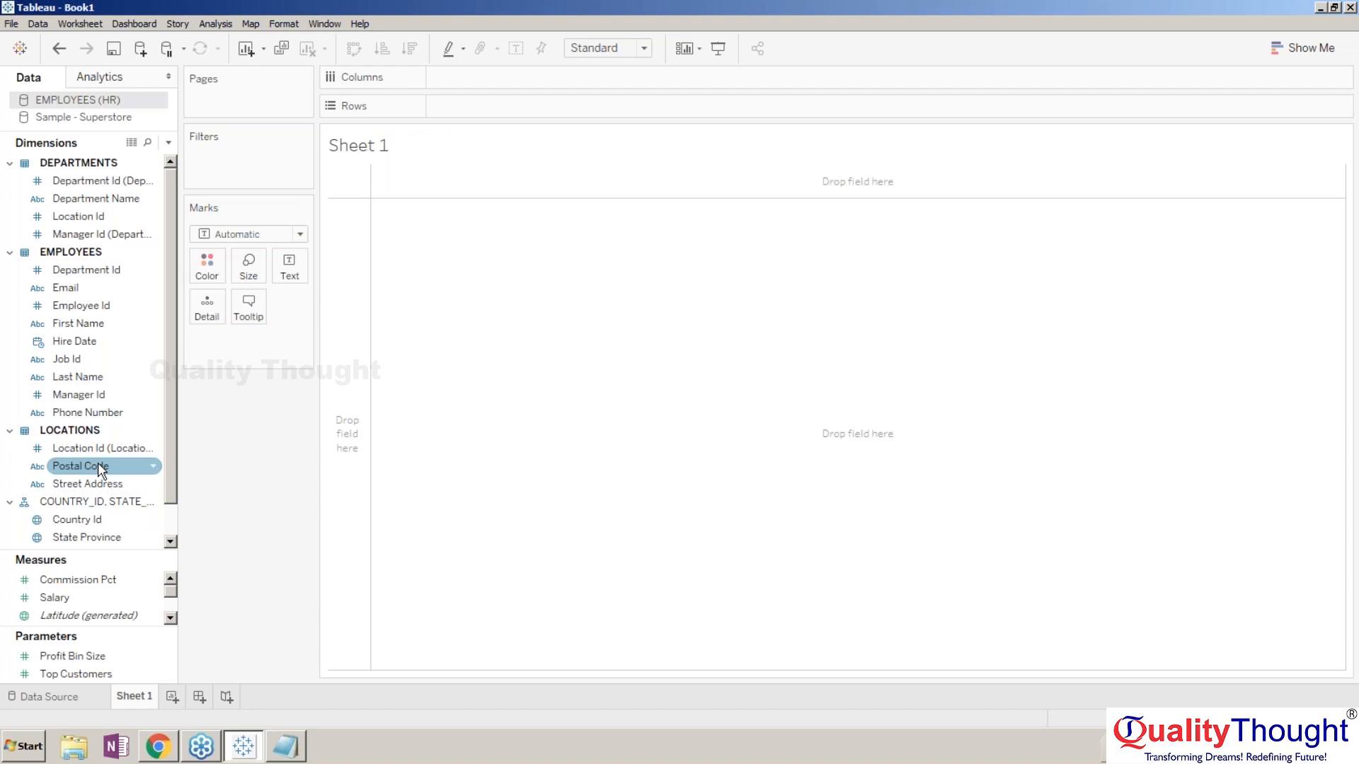
{"action": "left_click", "coordinate": [170, 518]}
{"action": "left_click_drag", "start_coordinate": [91, 502], "coordinate": [566, 396]}
{"action": "left_click_drag", "start_coordinate": [457, 254], "coordinate": [385, 257]}
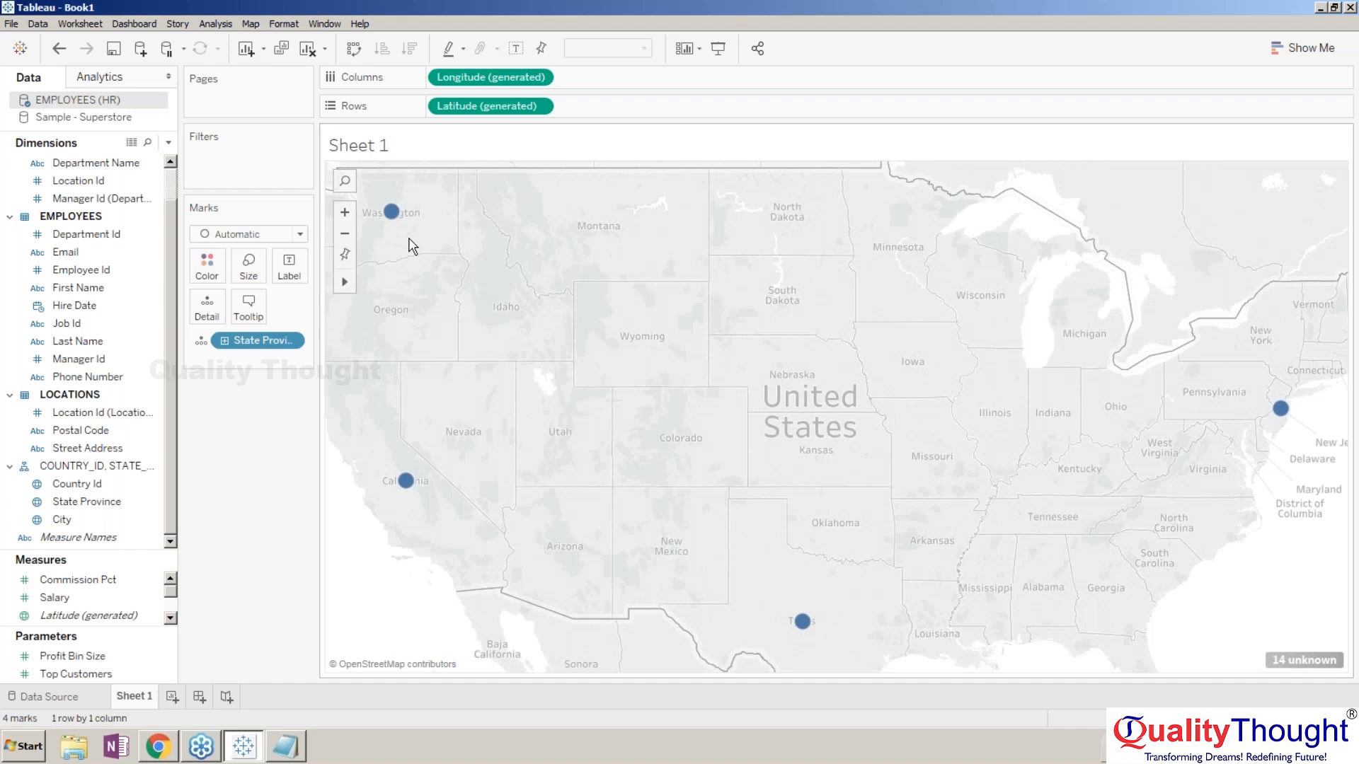
- Clear the State Province map from Sheet 1 and plot City from the EMPLOYEES (HR) data source as a map instead
{"action": "left_click", "coordinate": [539, 106]}
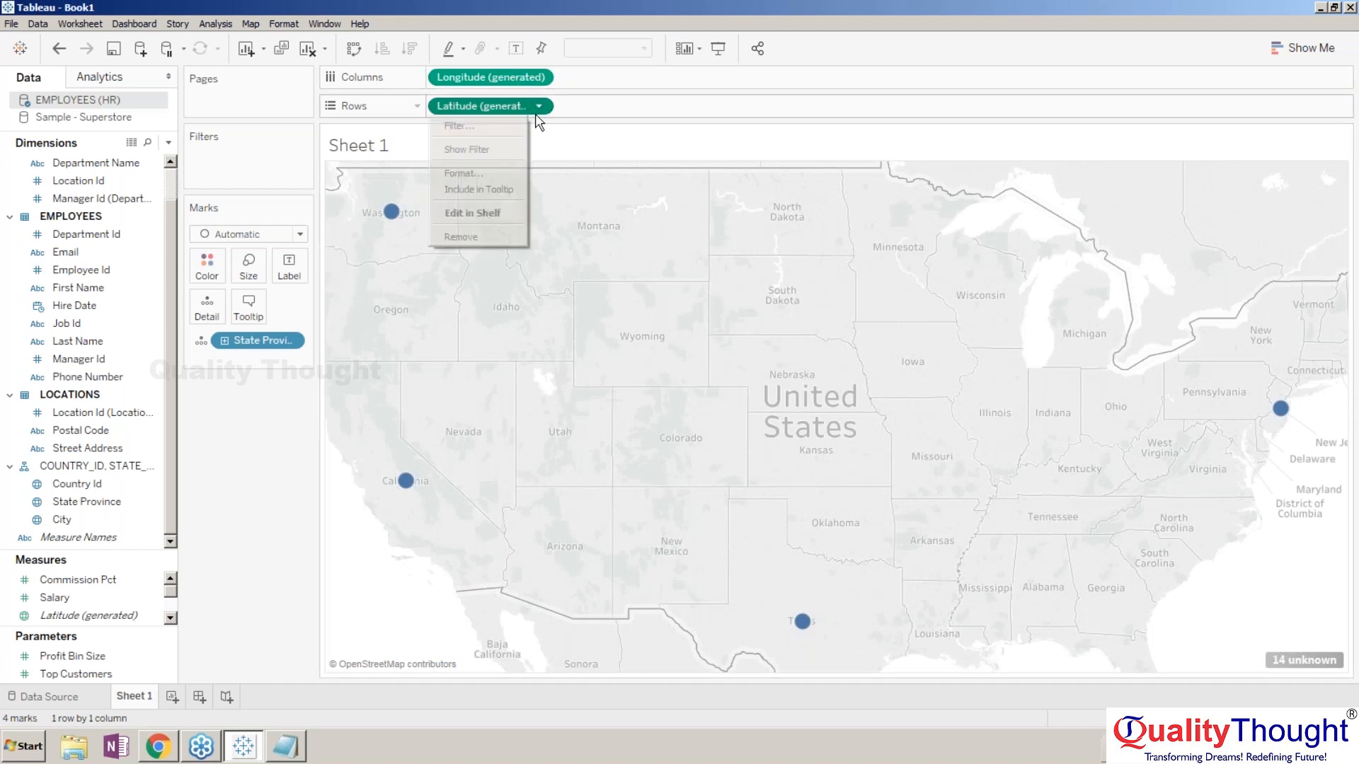
{"action": "left_click", "coordinate": [488, 235]}
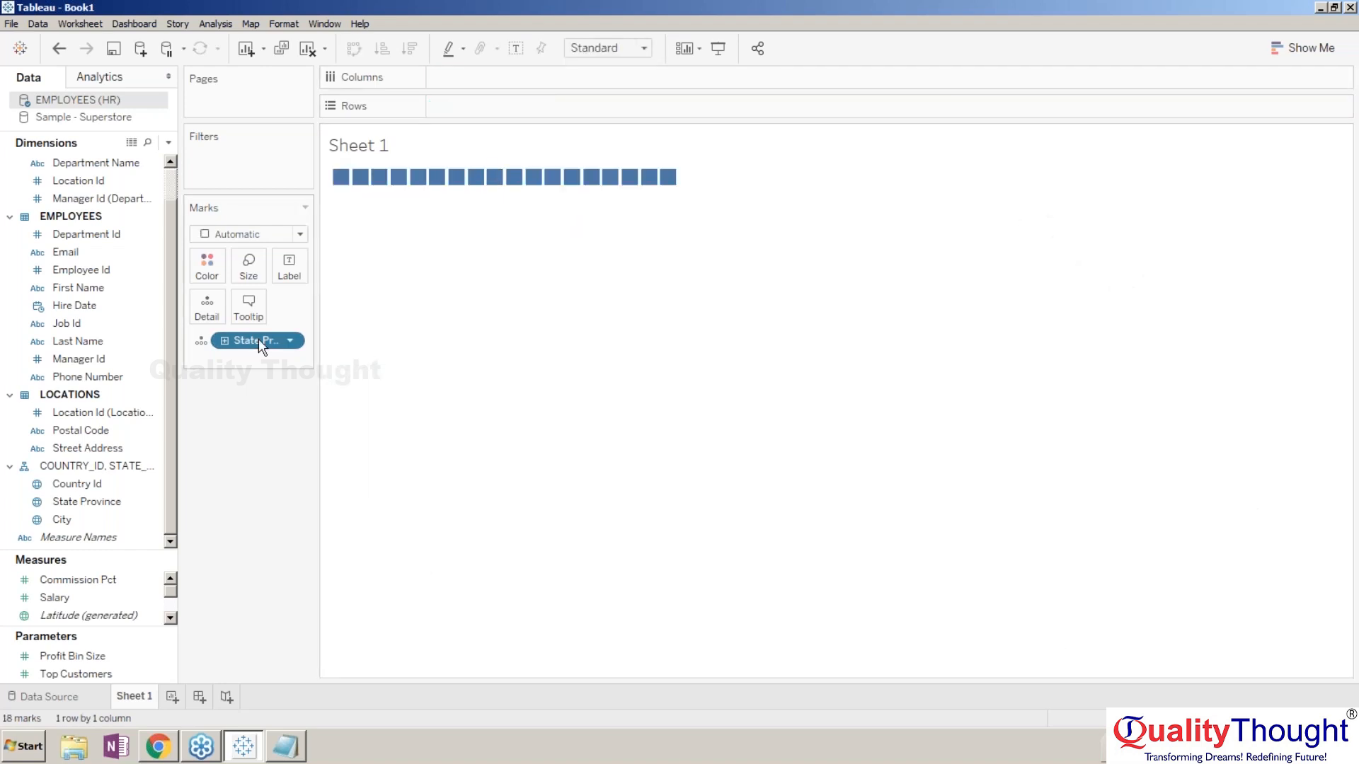
{"action": "key", "text": "Delete"}
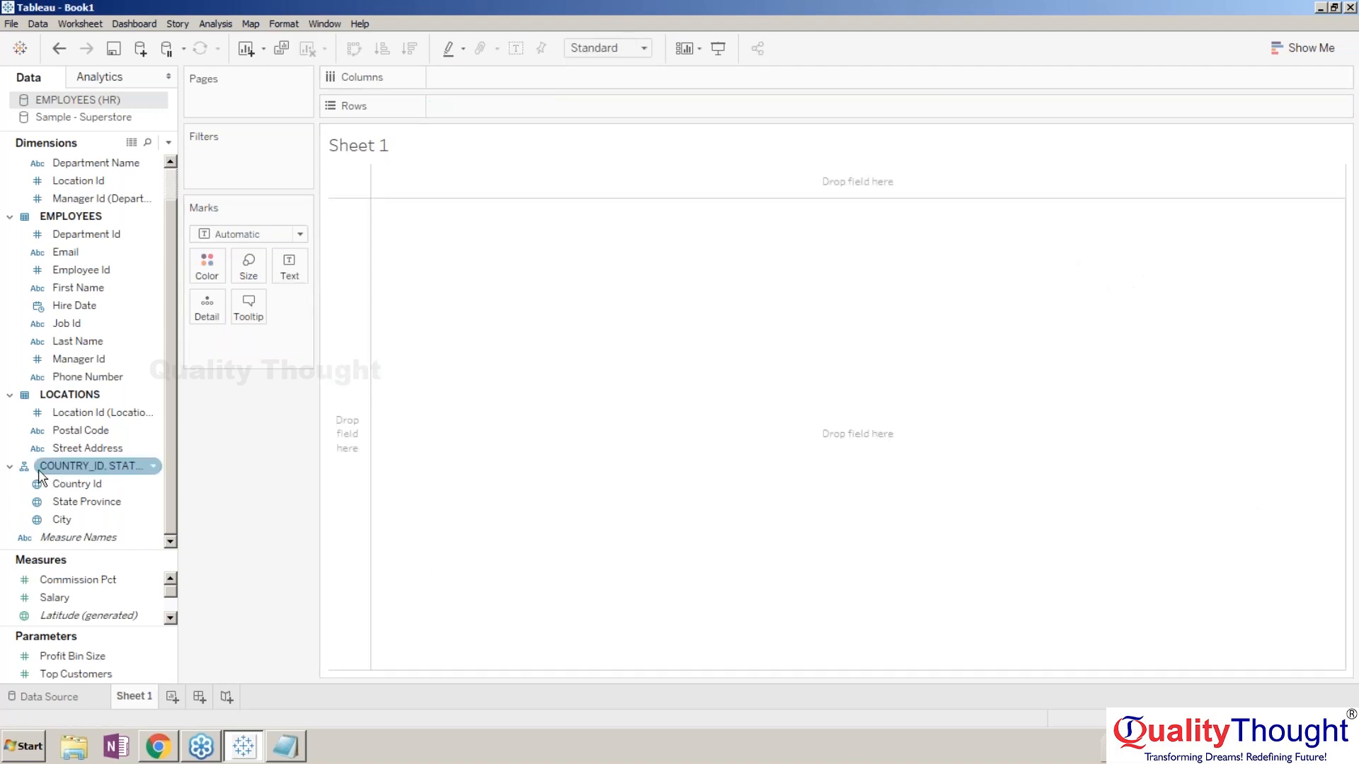
{"action": "left_click_drag", "start_coordinate": [80, 518], "coordinate": [552, 407]}
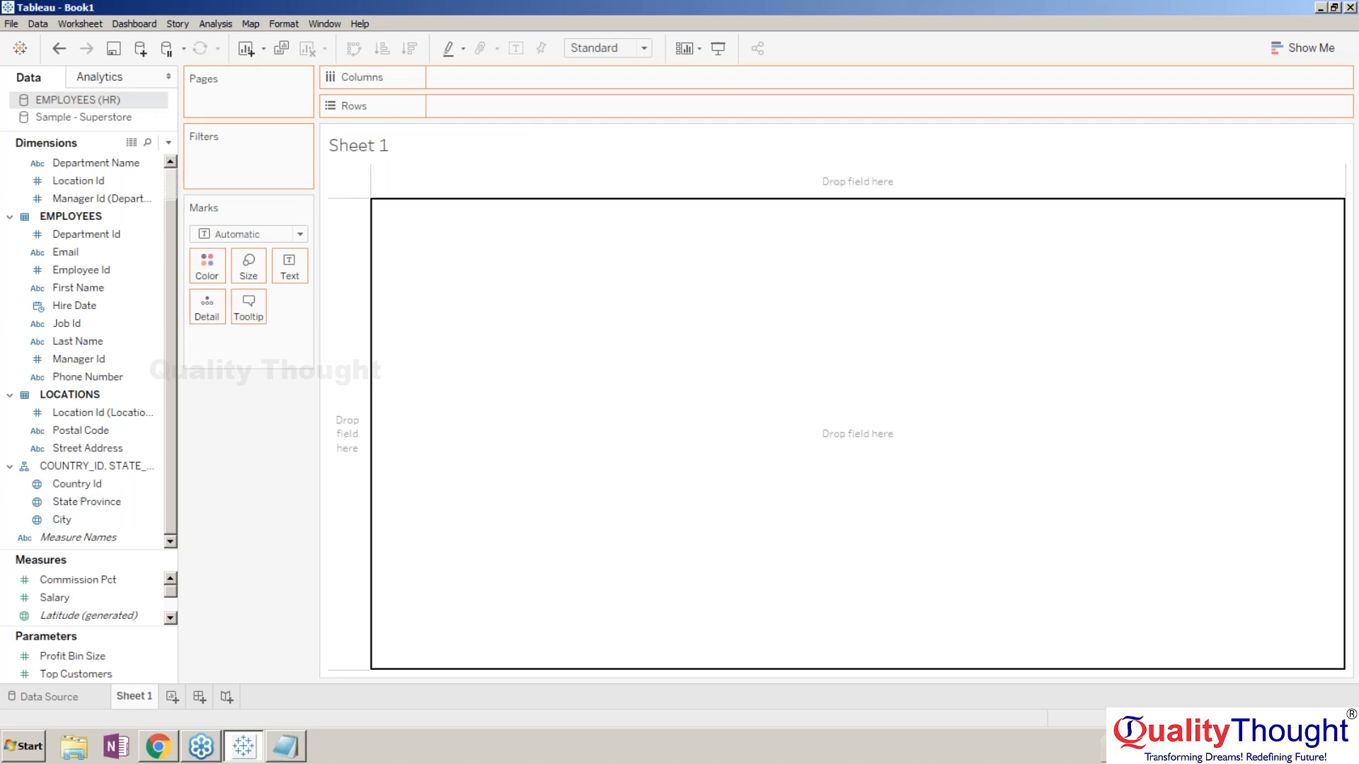
{"action": "left_click_drag", "start_coordinate": [552, 407], "coordinate": [552, 407]}
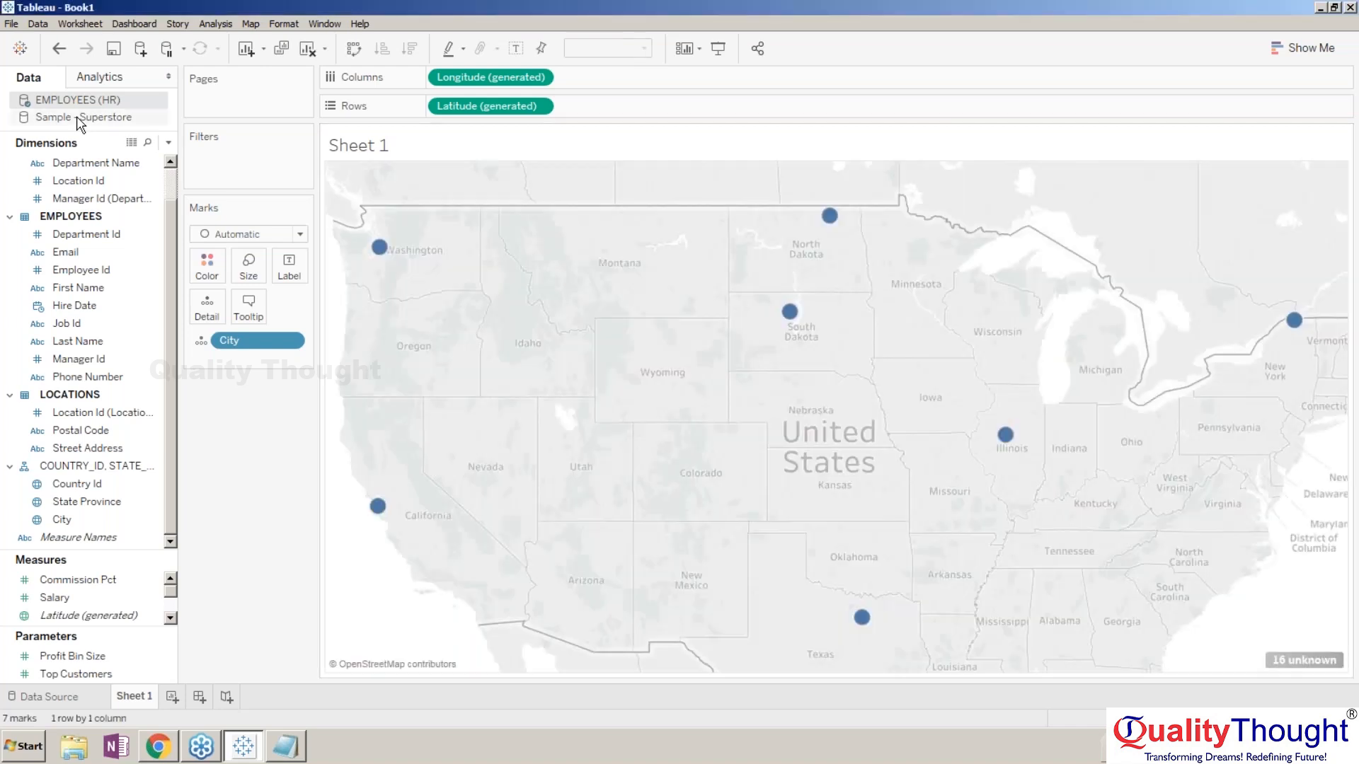
- Add City from Sample - Superstore to the map's detail alongside the EMPLOYEES (HR) City, and dismiss the warning
{"action": "left_click", "coordinate": [78, 118]}
{"action": "left_click", "coordinate": [105, 343]}
{"action": "left_click", "coordinate": [92, 359]}
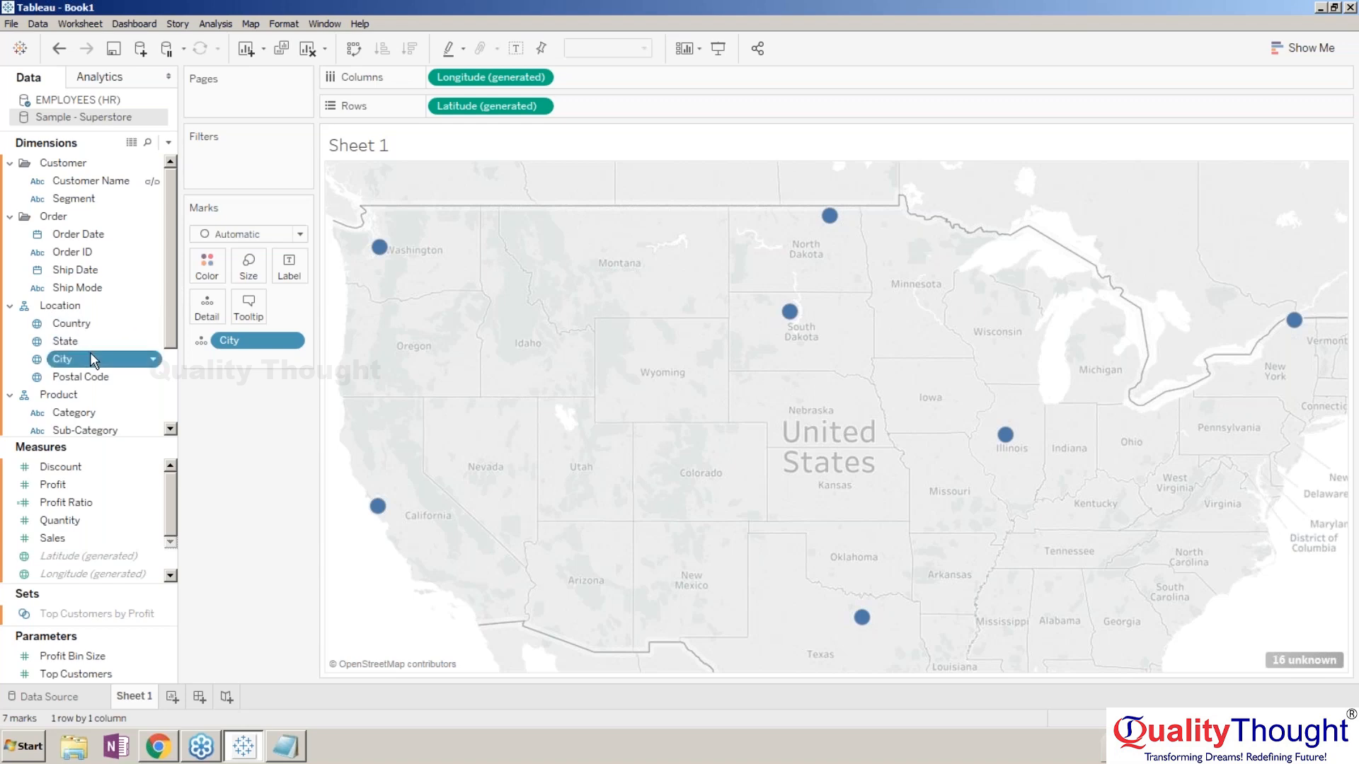
{"action": "left_click", "coordinate": [91, 359]}
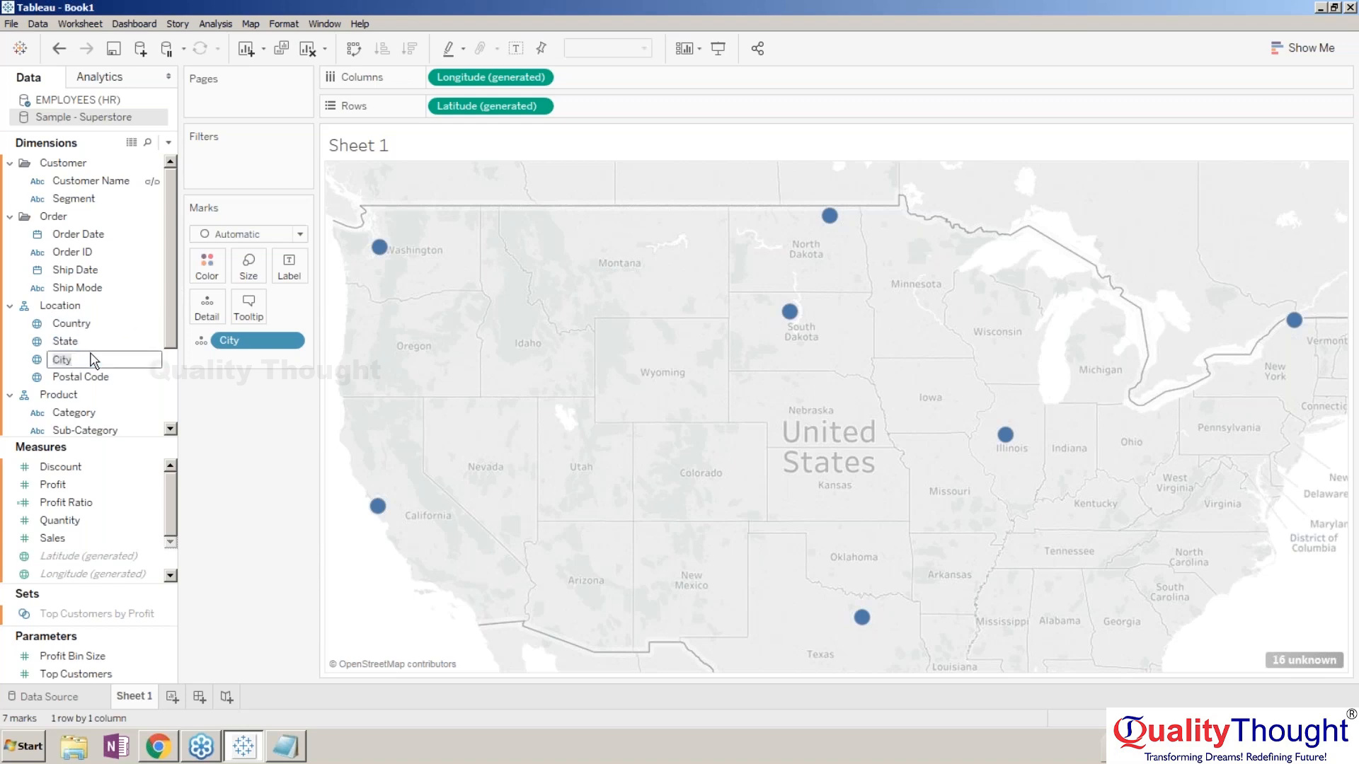
{"action": "right_click", "coordinate": [159, 391]}
{"action": "left_click", "coordinate": [130, 366]}
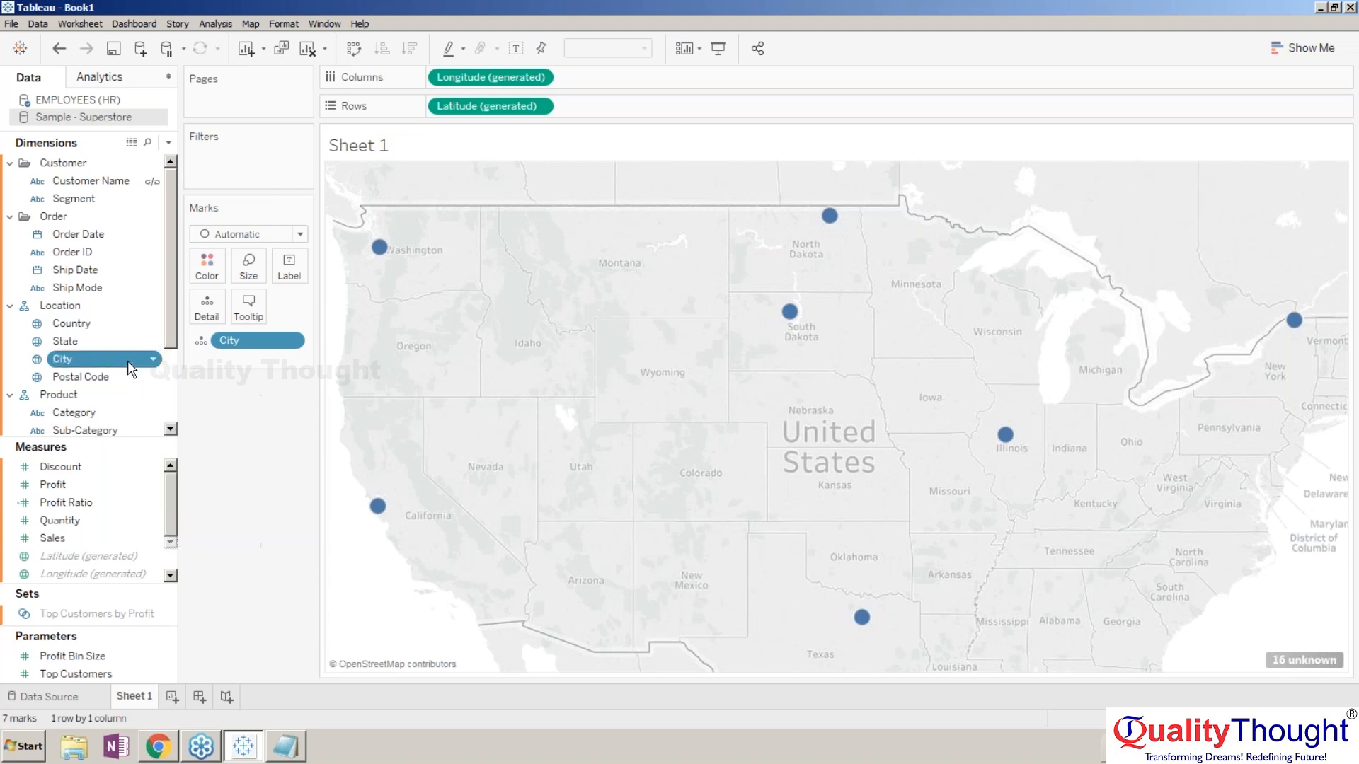
{"action": "left_click_drag", "start_coordinate": [130, 366], "coordinate": [211, 352]}
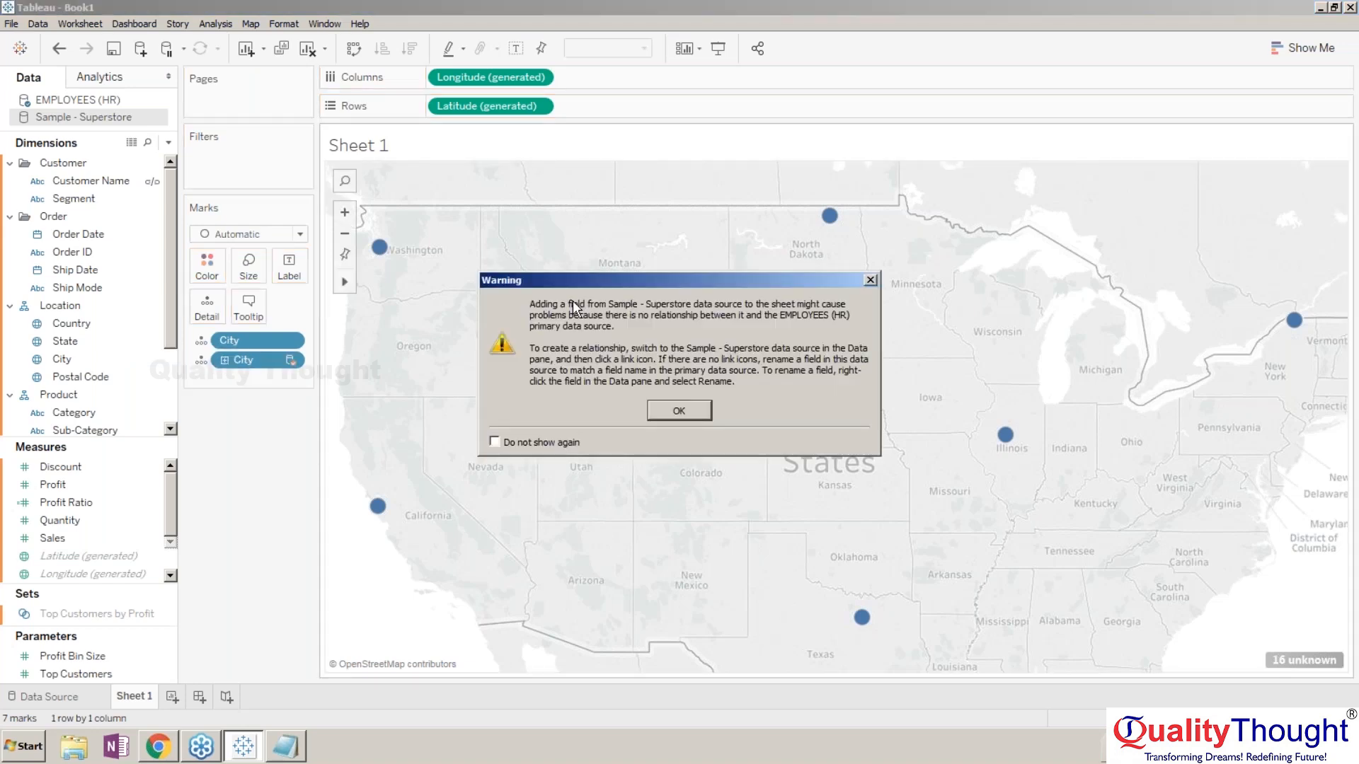
{"action": "left_click", "coordinate": [680, 411]}
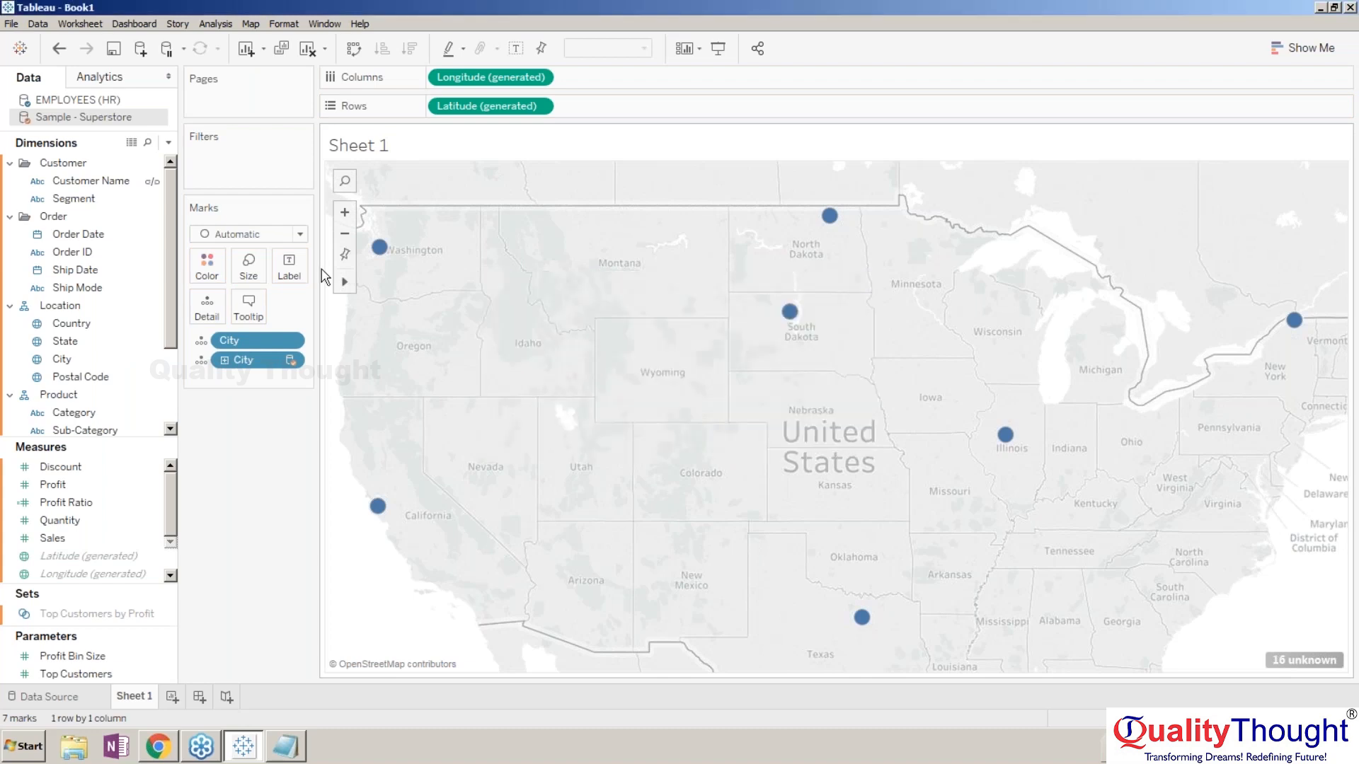
- Switch the relationship between EMPLOYEES (HR) and Sample - Superstore from custom to automatic matching and check the City field mapping
{"action": "left_click", "coordinate": [38, 24]}
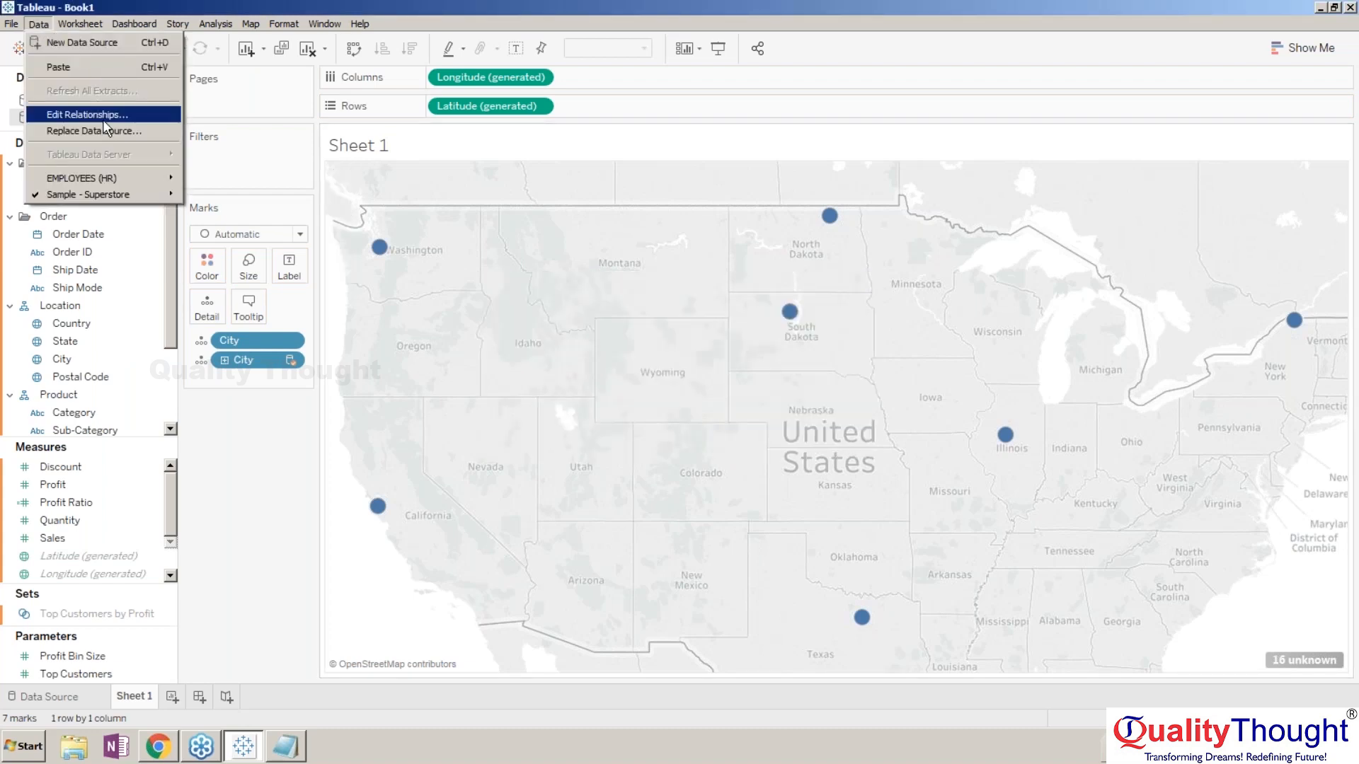
{"action": "left_click", "coordinate": [104, 117]}
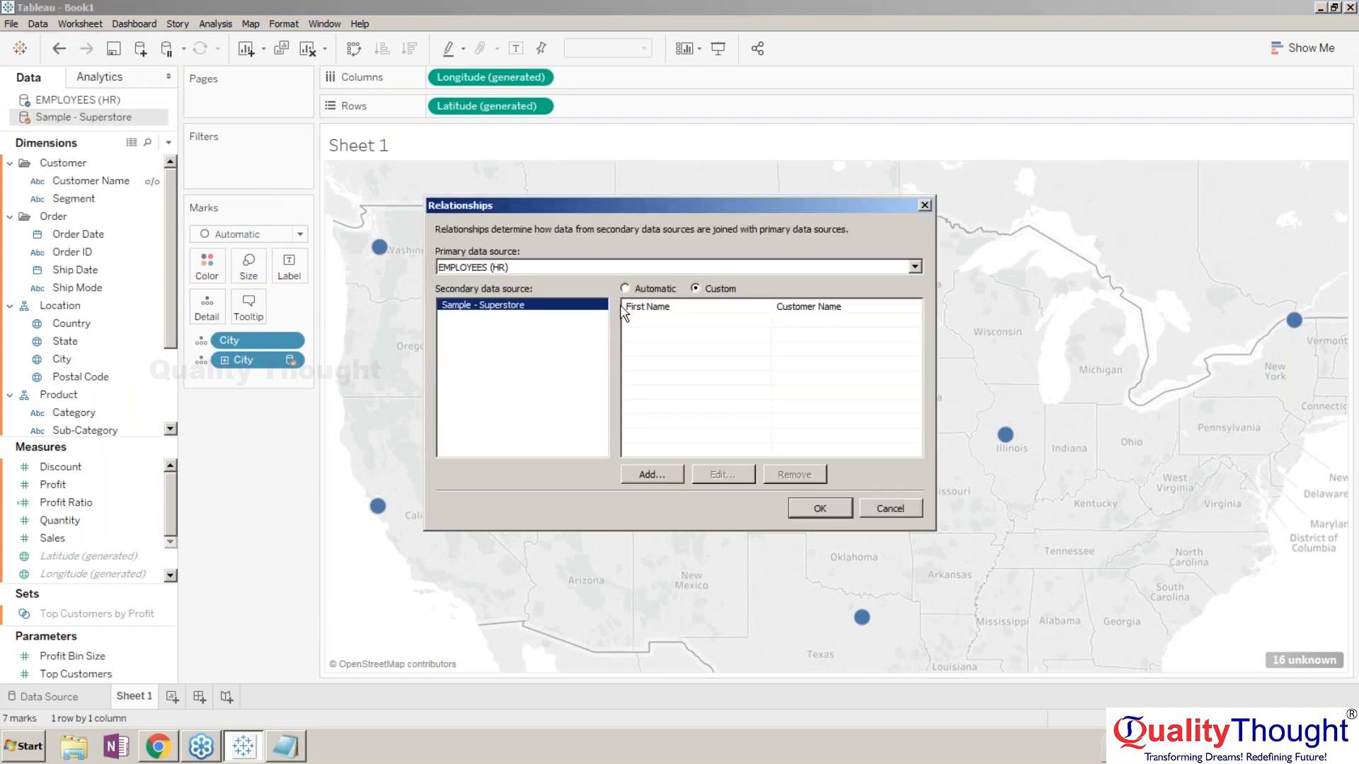
{"action": "left_click", "coordinate": [625, 288]}
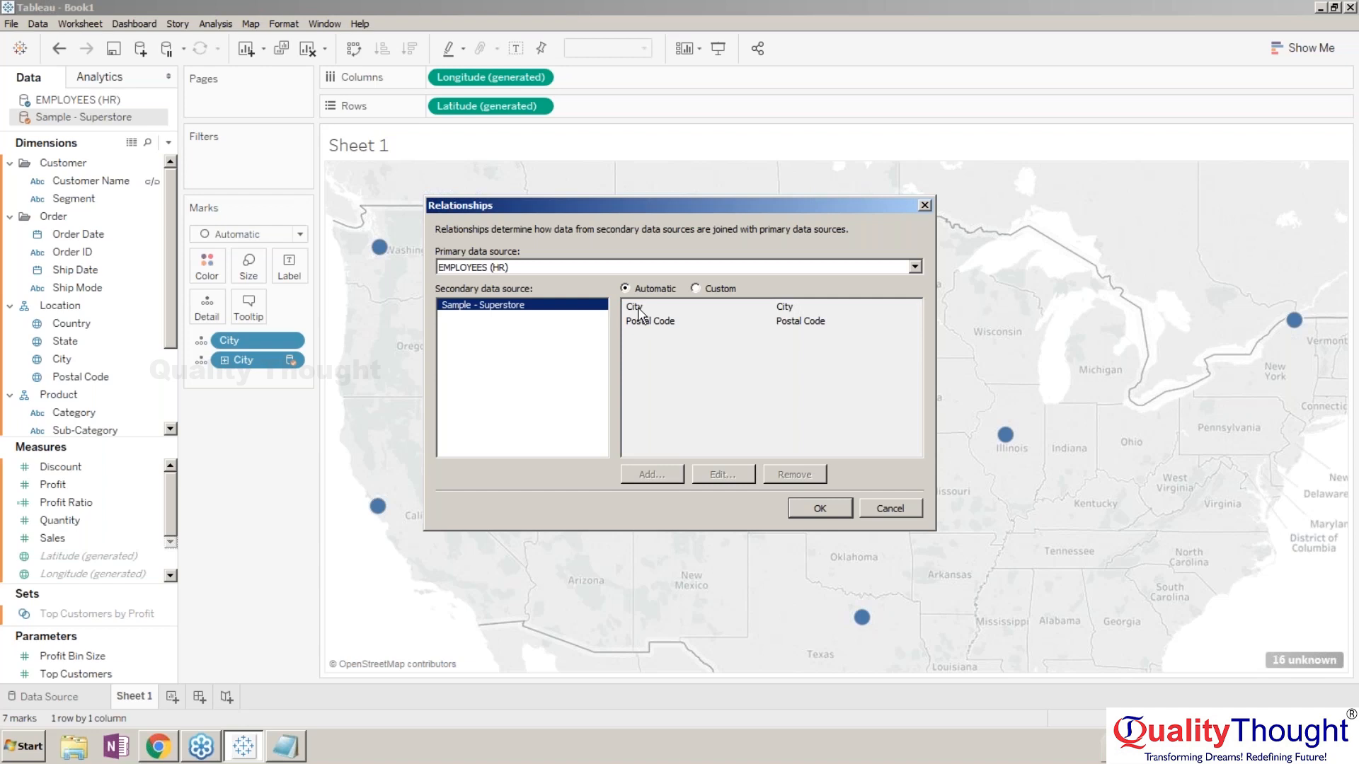
{"action": "double_click", "coordinate": [639, 312]}
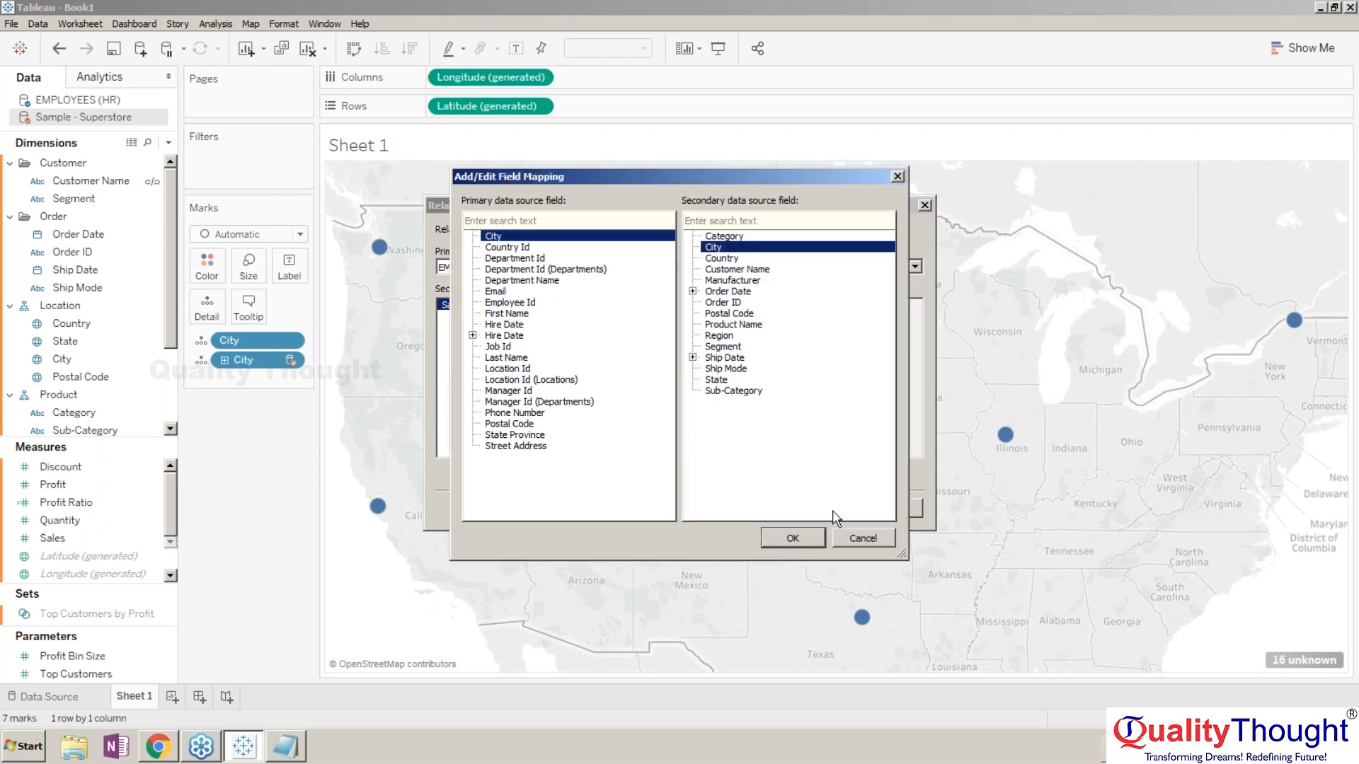
{"action": "left_click", "coordinate": [792, 539]}
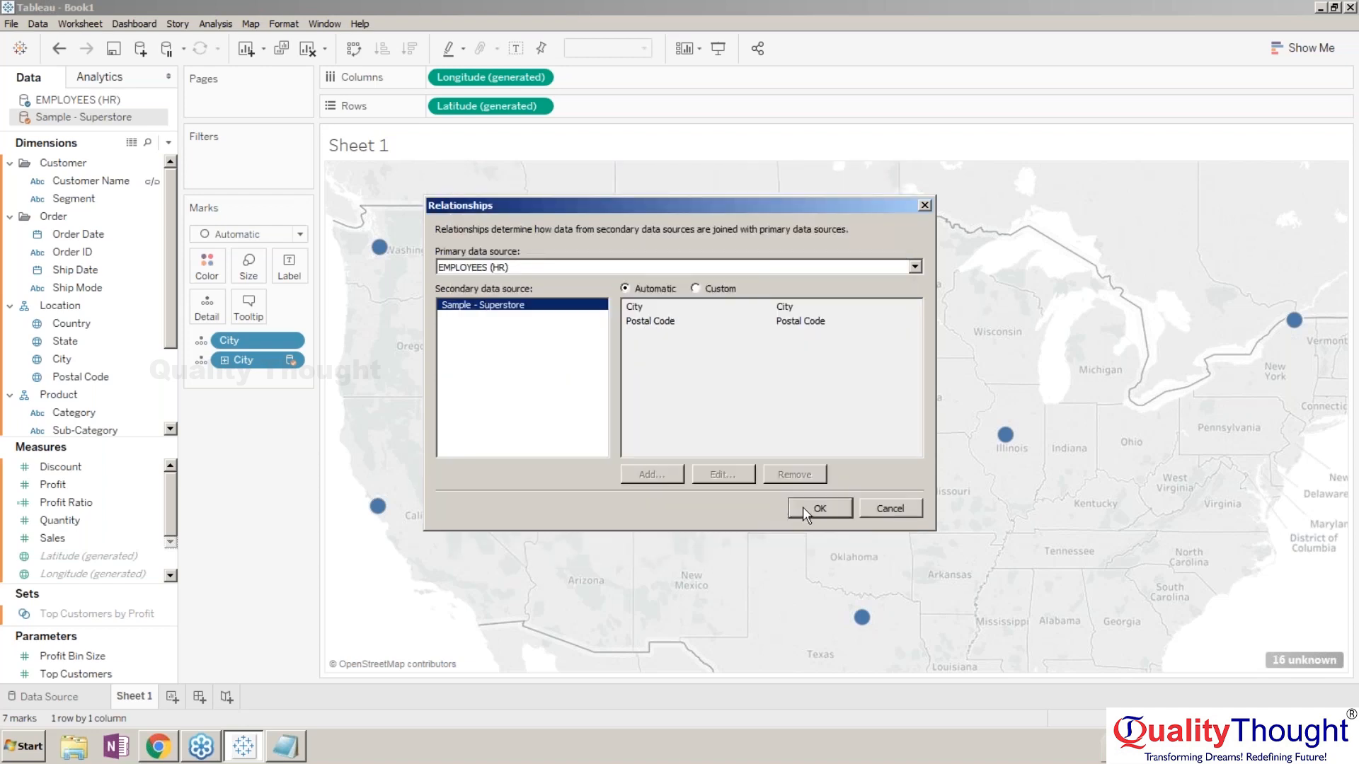
{"action": "left_click", "coordinate": [806, 508]}
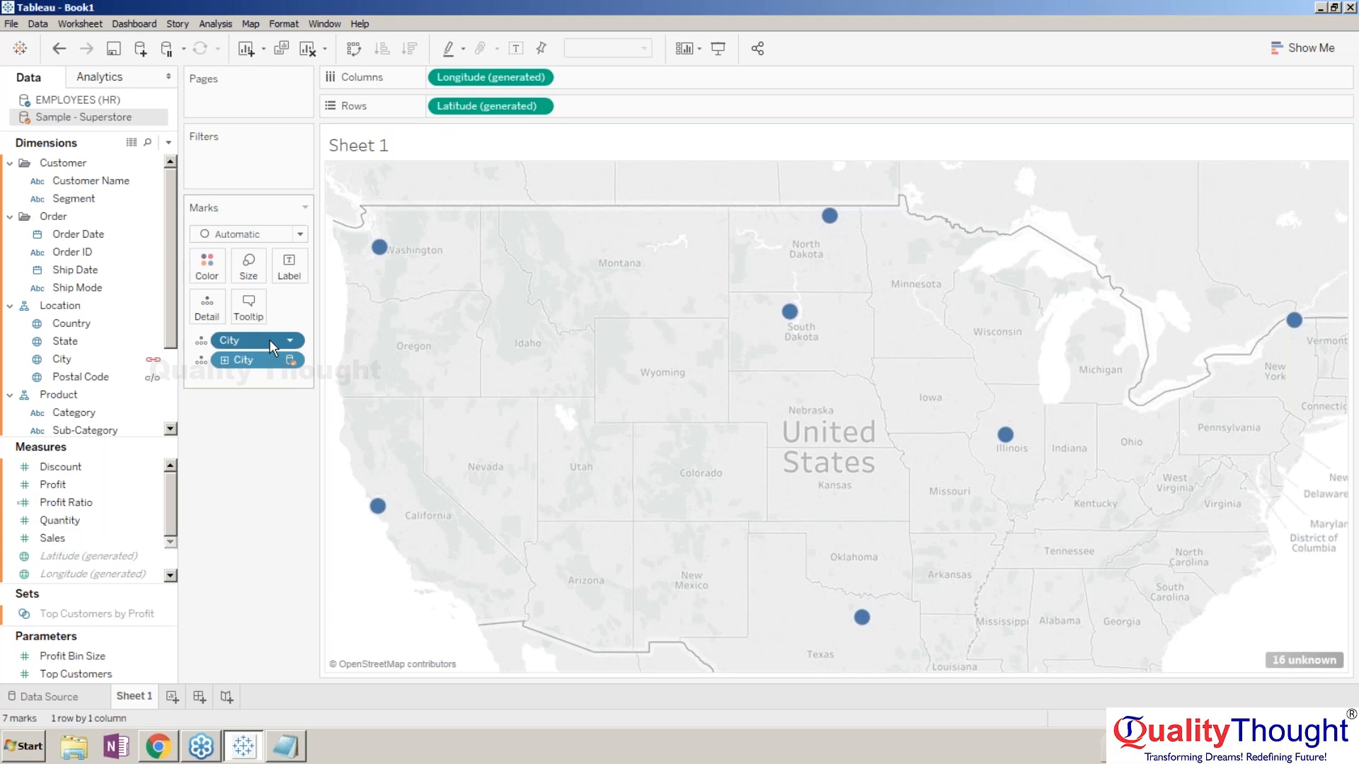
- Remove the EMPLOYEES (HR) City from the map's marks, then add a second Superstore City and delete the duplicate
{"action": "mouse_move", "coordinate": [263, 360]}
{"action": "left_mouse_down"}
{"action": "mouse_move", "coordinate": [86, 361]}
{"action": "mouse_move", "coordinate": [237, 359]}
{"action": "left_mouse_up"}
{"action": "left_click", "coordinate": [257, 346]}
{"action": "key", "text": "Delete"}
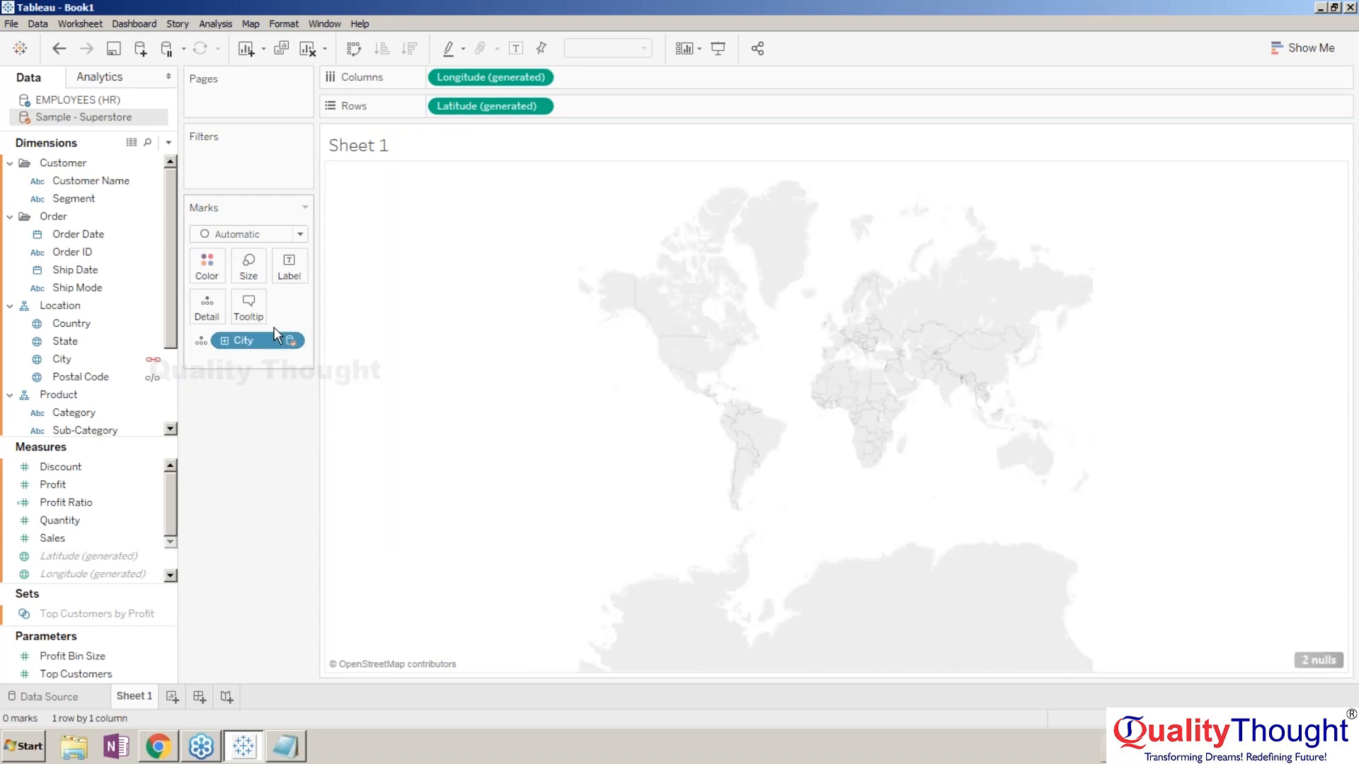
{"action": "left_click_drag", "start_coordinate": [266, 337], "coordinate": [661, 170]}
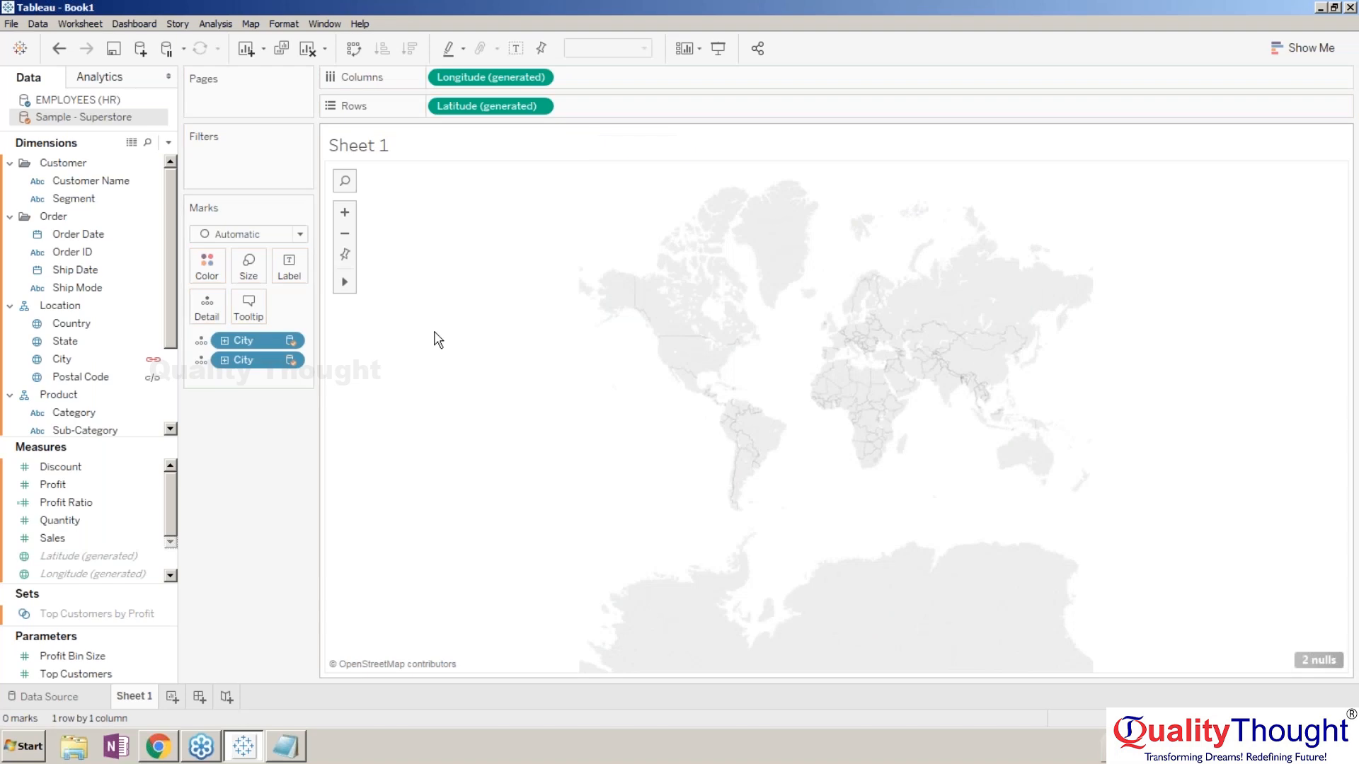
{"action": "left_click", "coordinate": [259, 341]}
{"action": "key", "text": "Delete"}
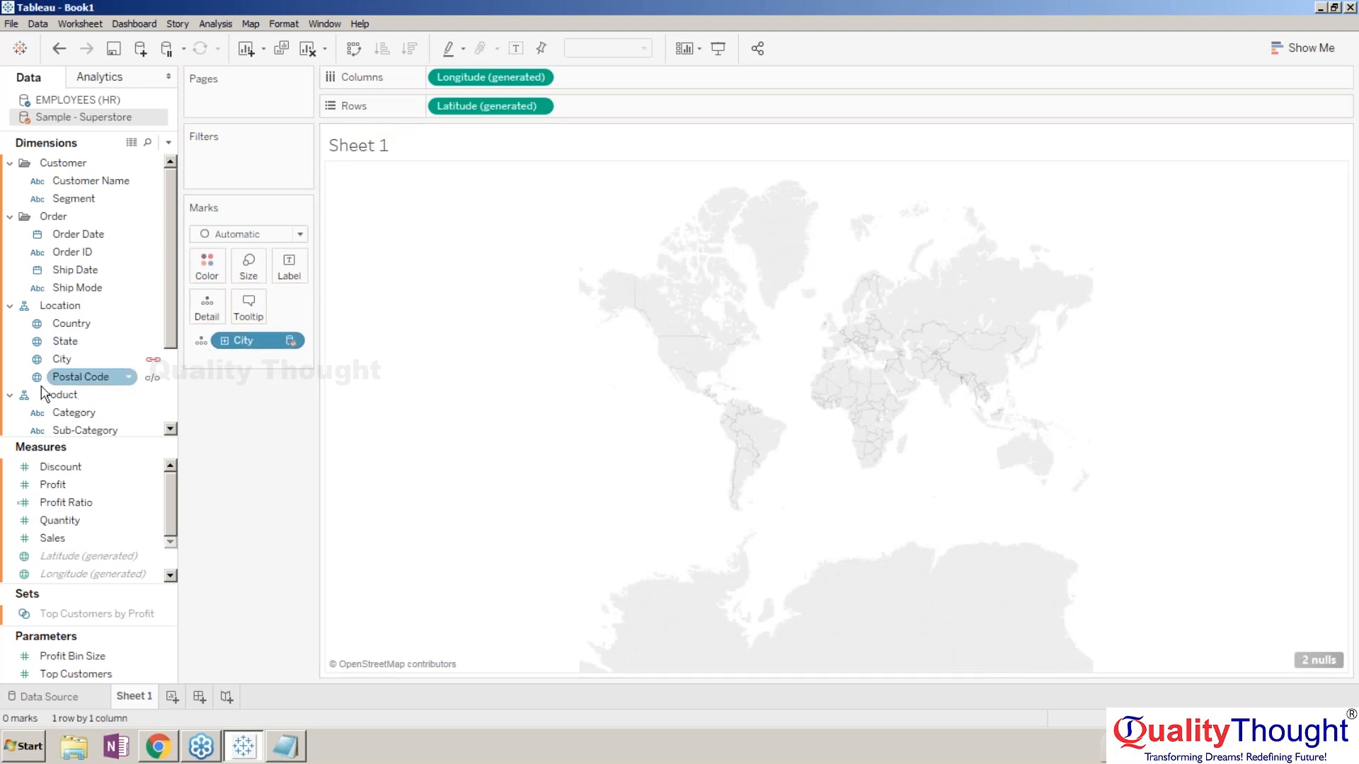
- Add City from EMPLOYEES (HR) back to the map, drill Superstore City down to Postal Code, and undo the drill-down
{"action": "left_click", "coordinate": [65, 100]}
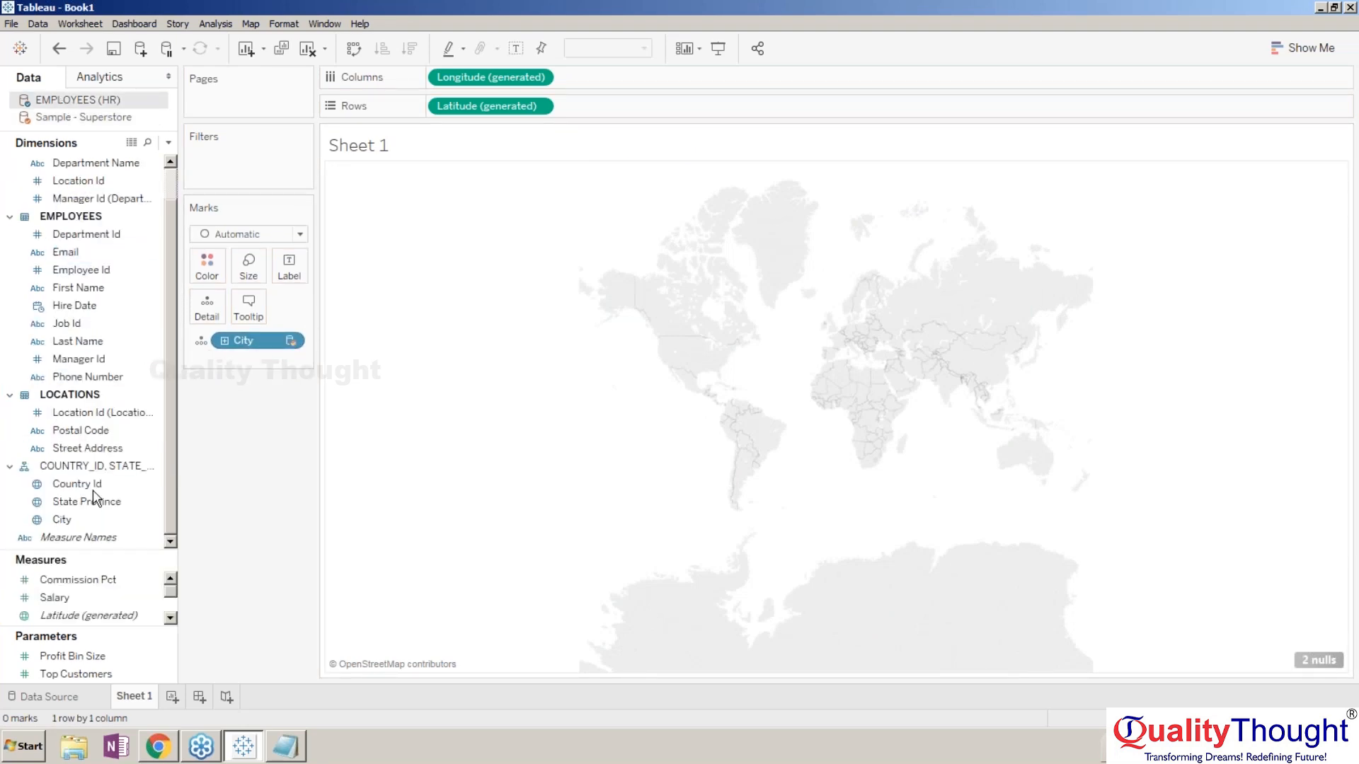
{"action": "left_click_drag", "start_coordinate": [78, 521], "coordinate": [373, 358]}
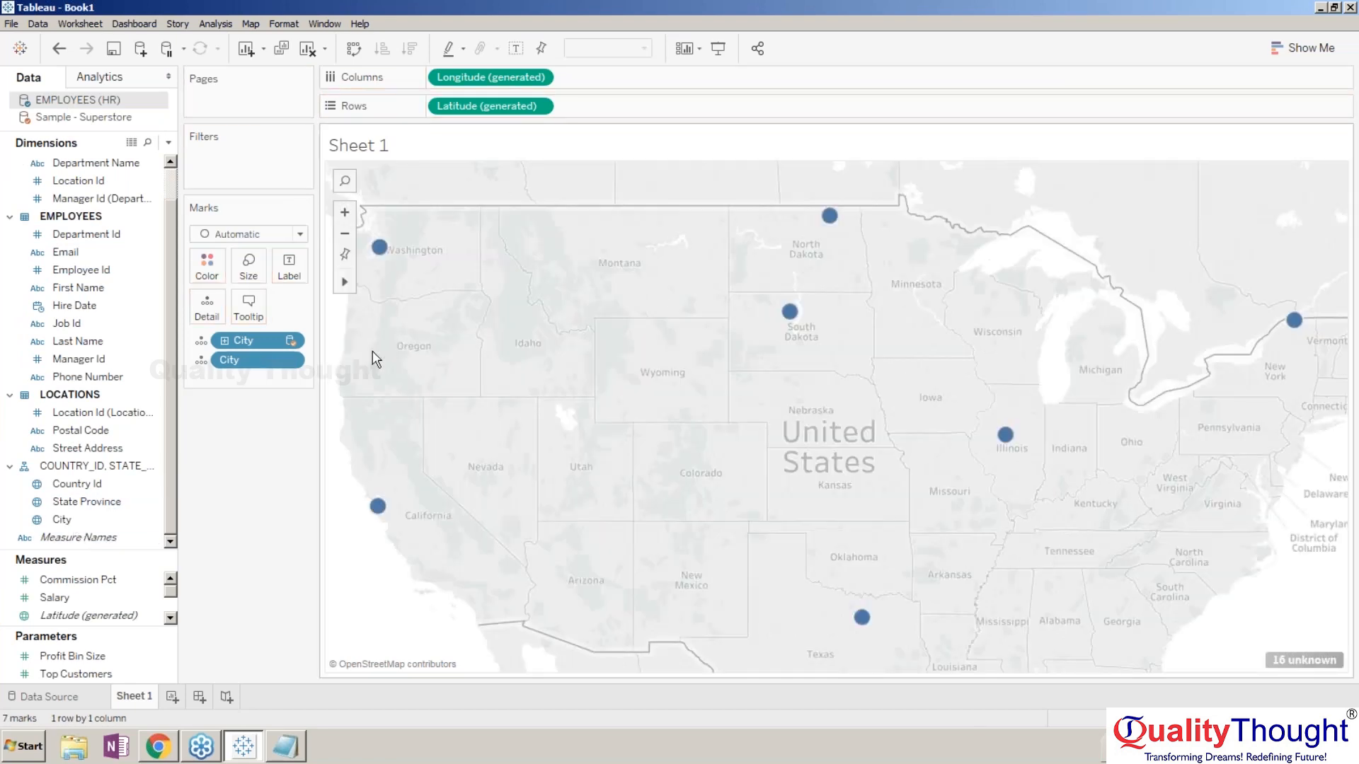
{"action": "left_click", "coordinate": [224, 340]}
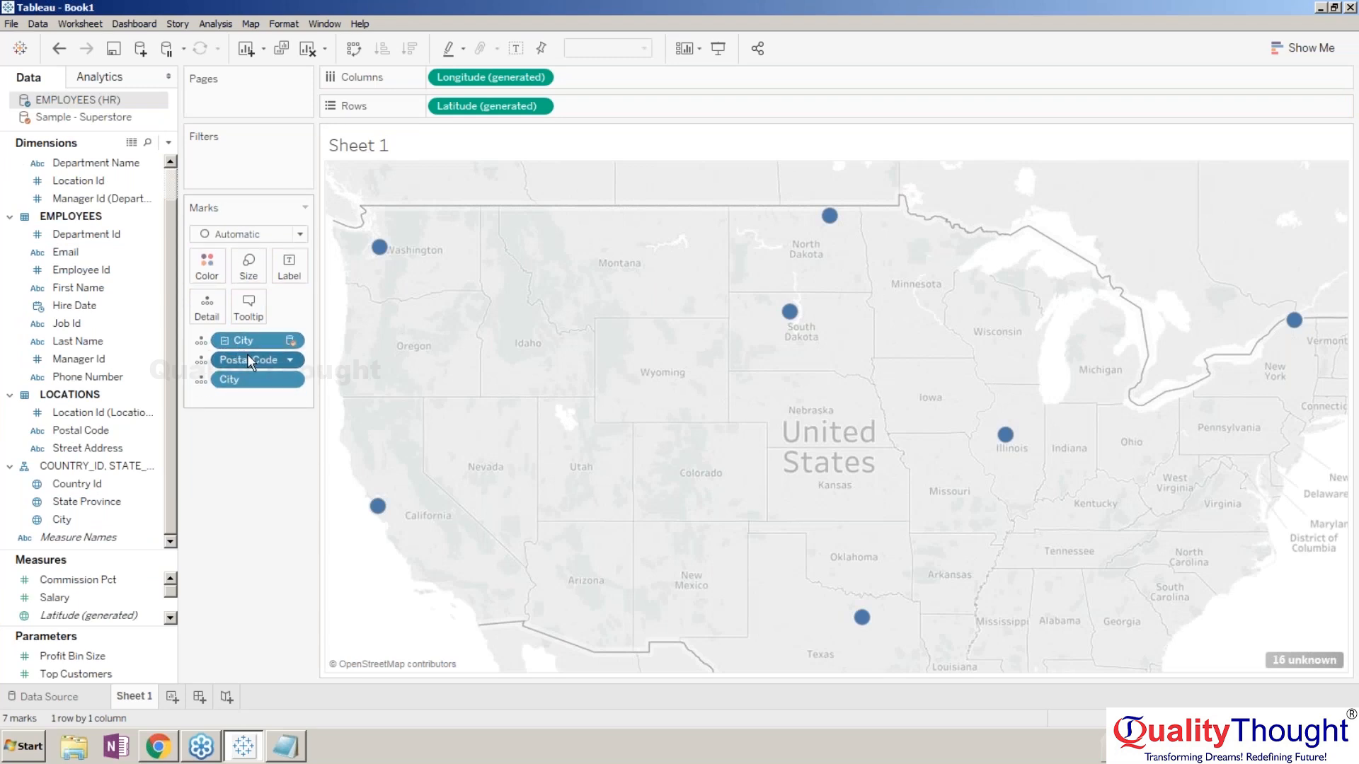
{"action": "key", "text": "ctrl+z"}
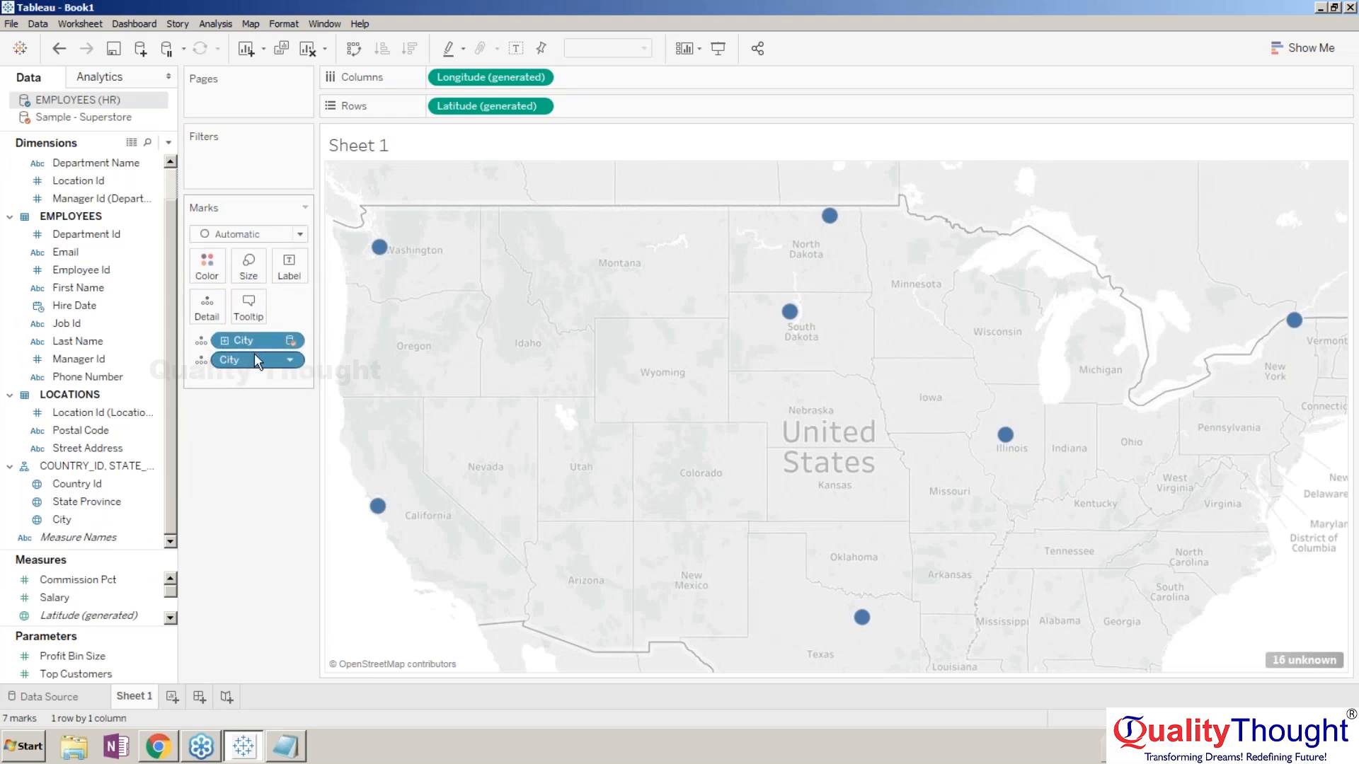
- Remove both City fields from the map's marks on Sheet 1
{"action": "mouse_move", "coordinate": [333, 312]}
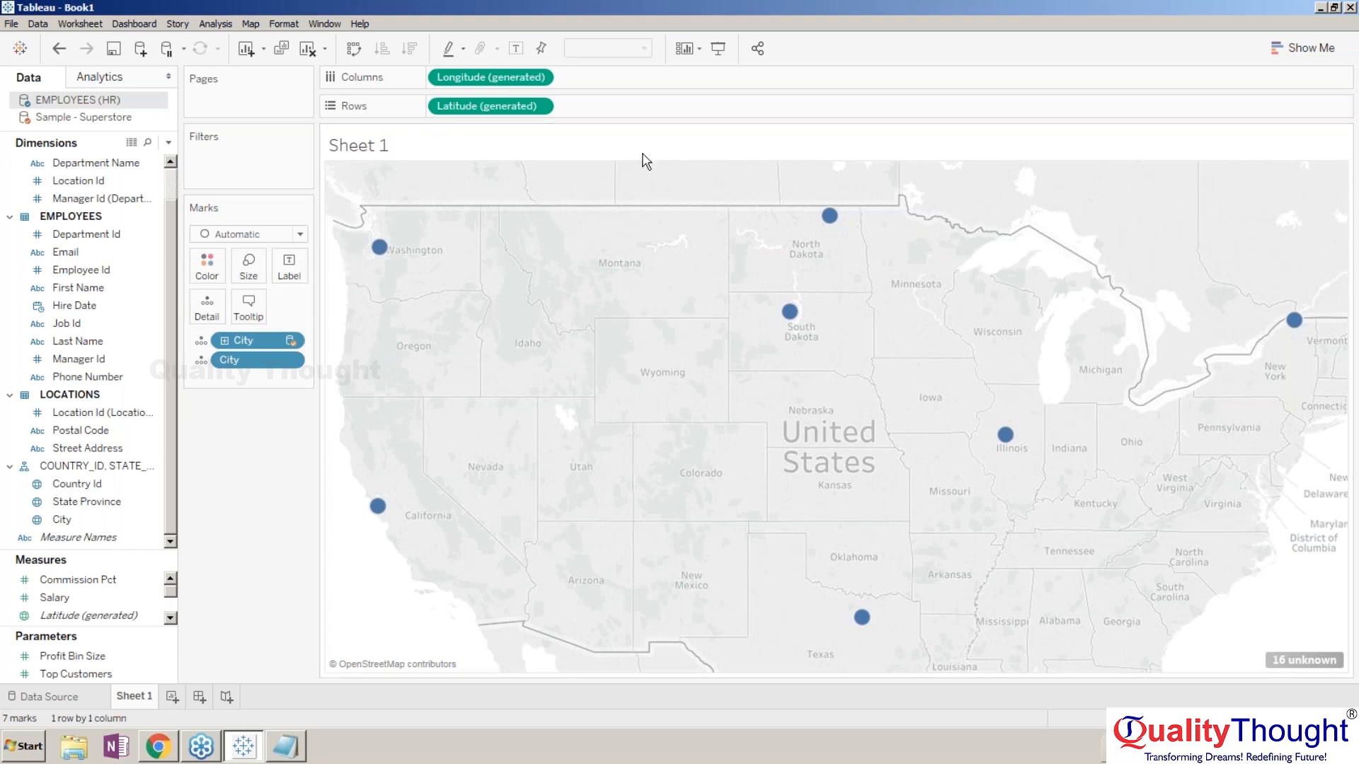
{"action": "mouse_move", "coordinate": [669, 194]}
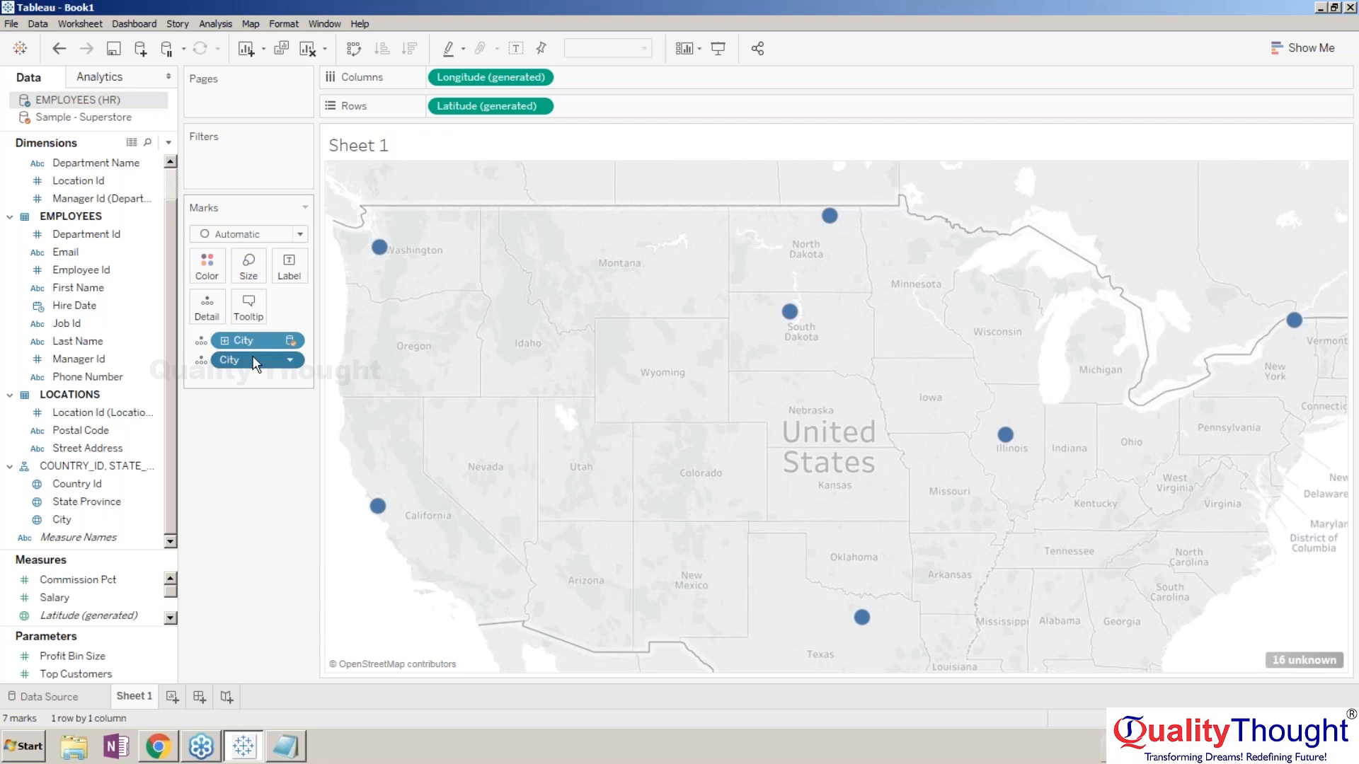
{"action": "key", "text": "Delete"}
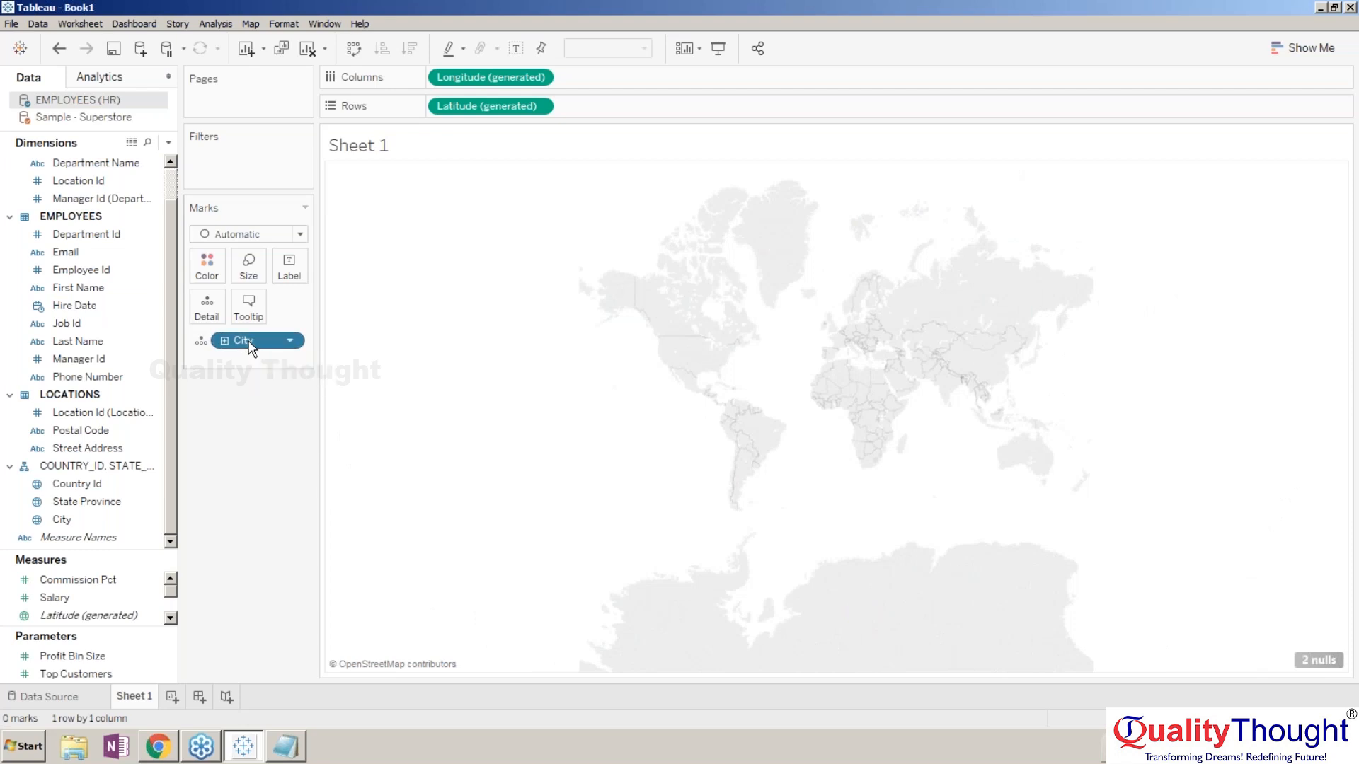
{"action": "key", "text": "Delete"}
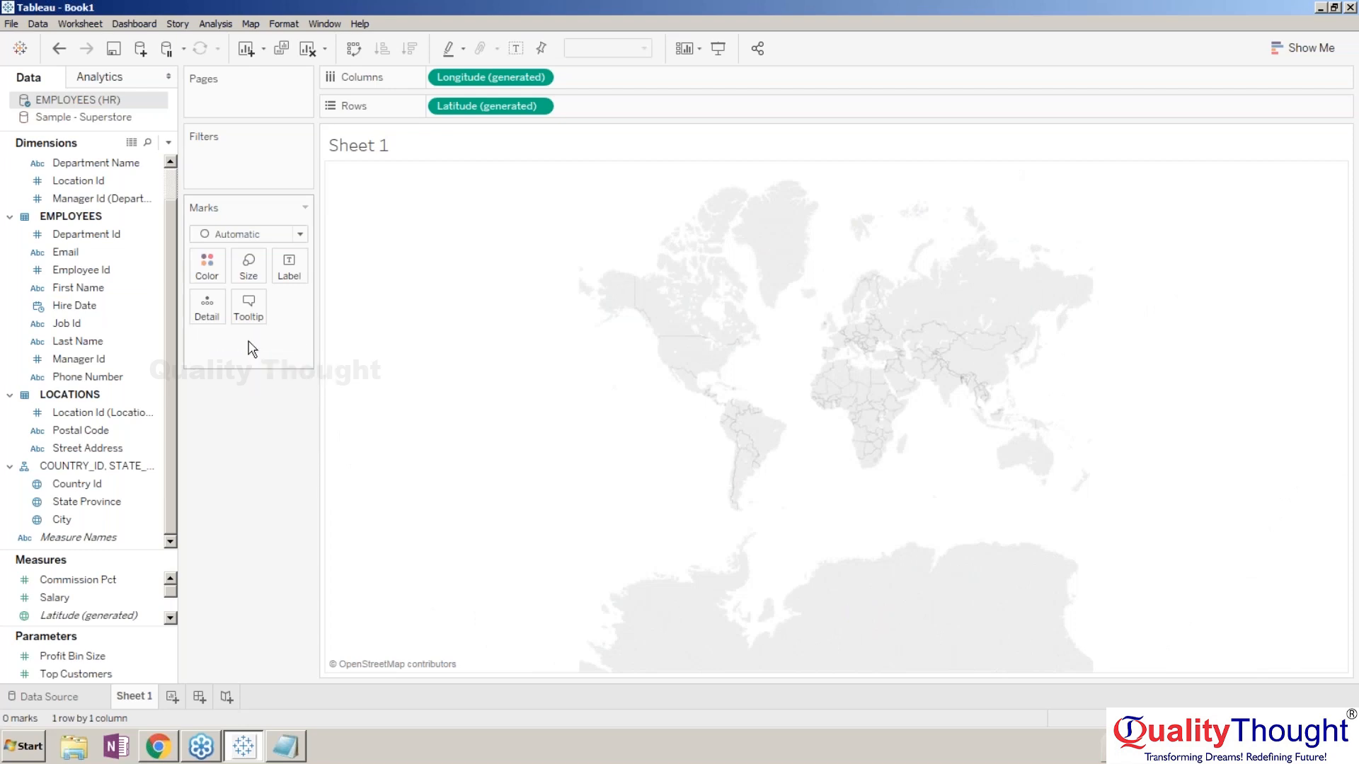
{"action": "left_click", "coordinate": [99, 117]}
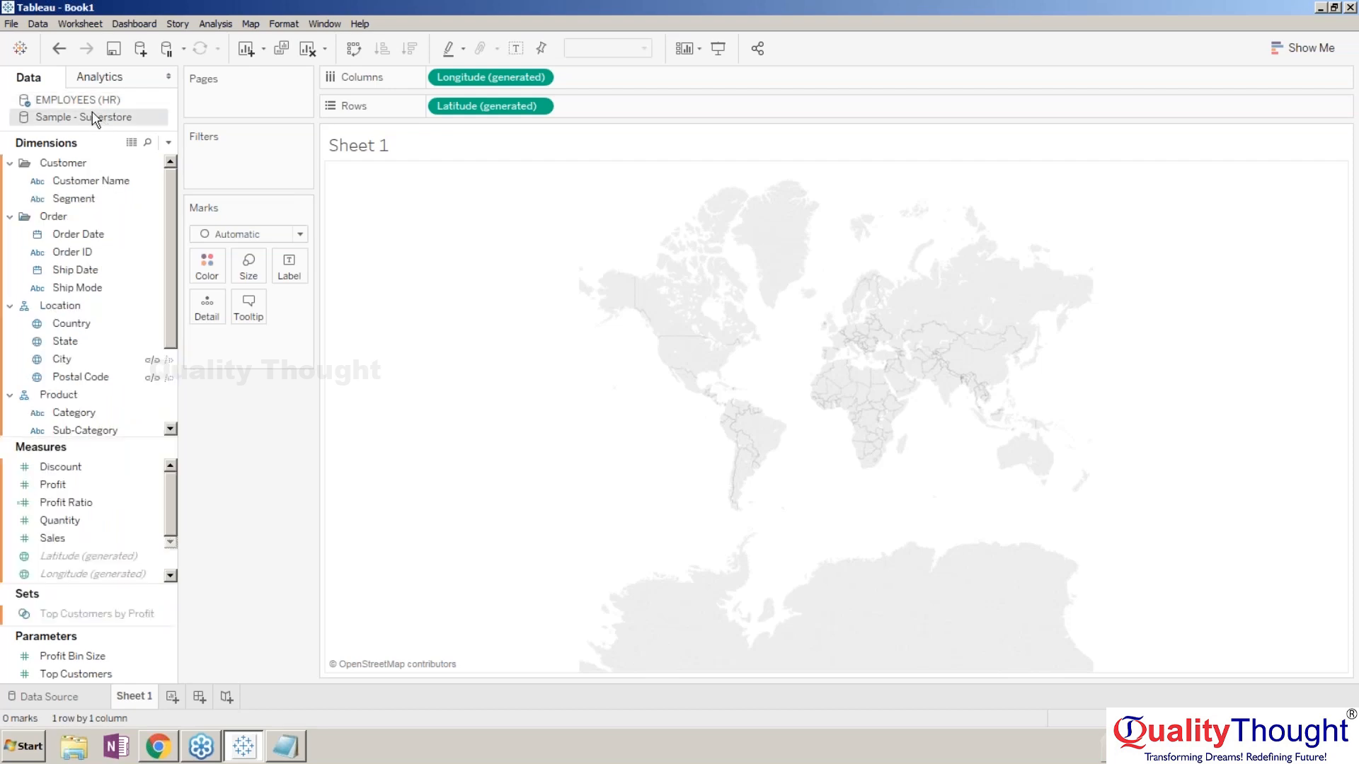
{"action": "left_click", "coordinate": [88, 103]}
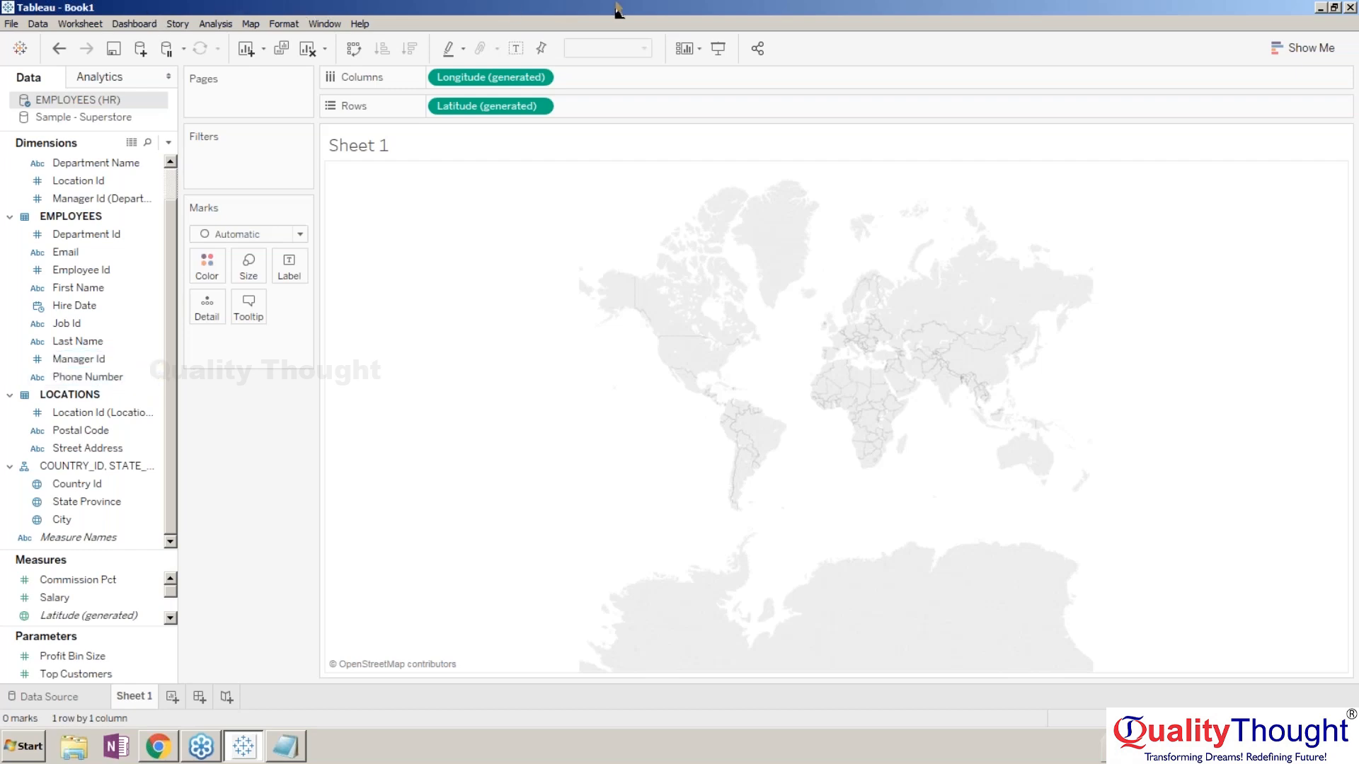
{"action": "mouse_move", "coordinate": [1307, 175]}
{"action": "left_click", "coordinate": [170, 619]}
{"action": "left_click", "coordinate": [170, 619]}
{"action": "left_click", "coordinate": [171, 618]}
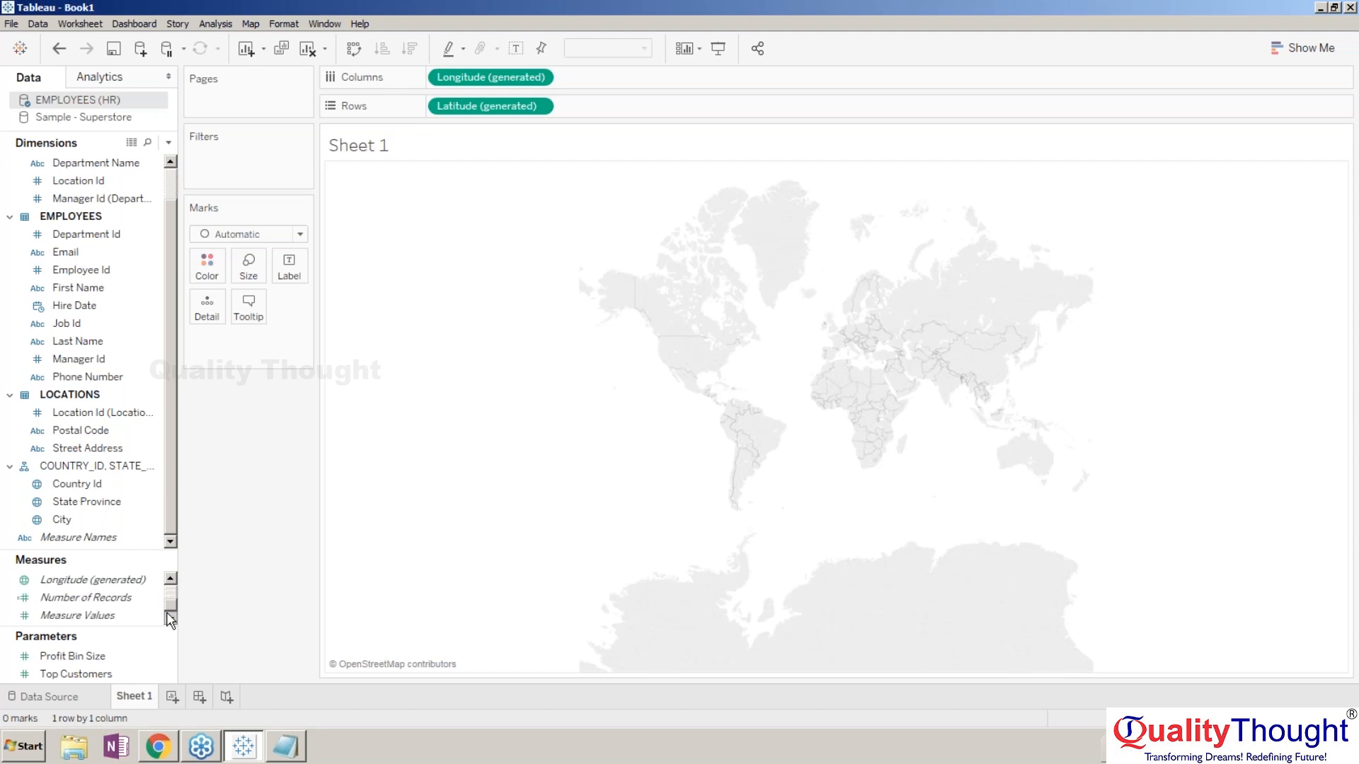